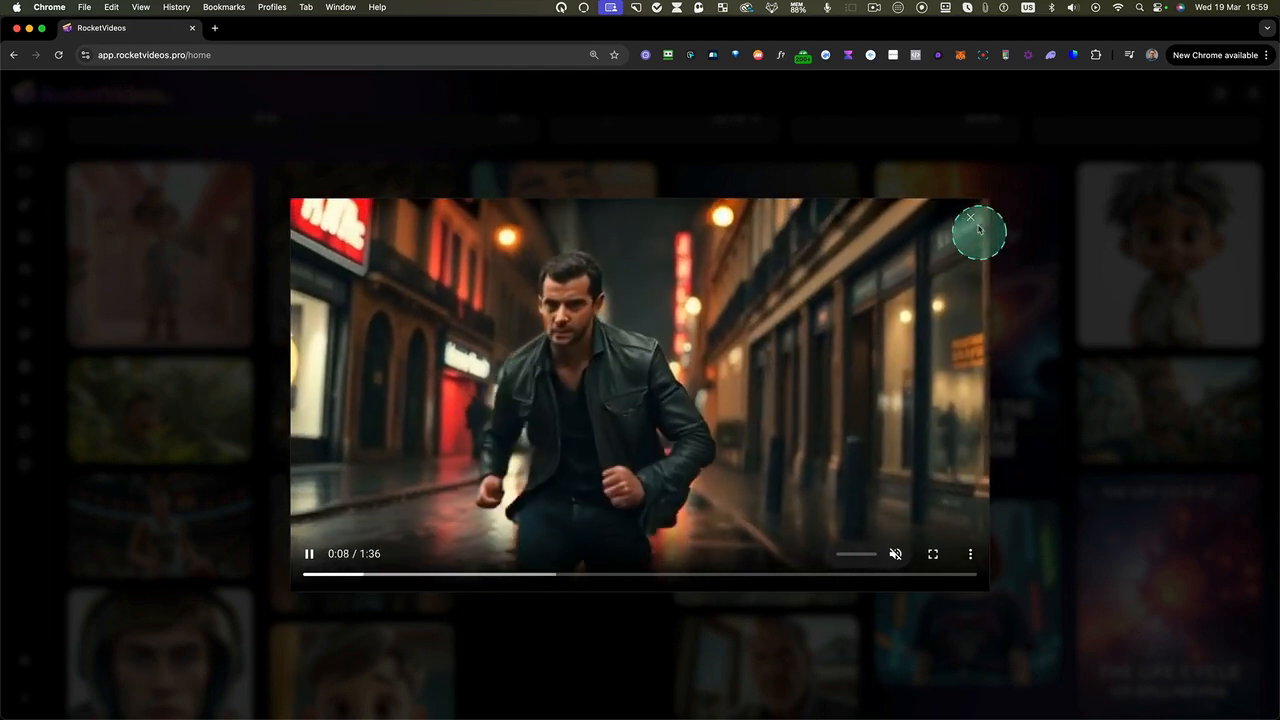
# Close the open video preview and look through the existing projects and the home gallery
pyautogui.click(969, 219)
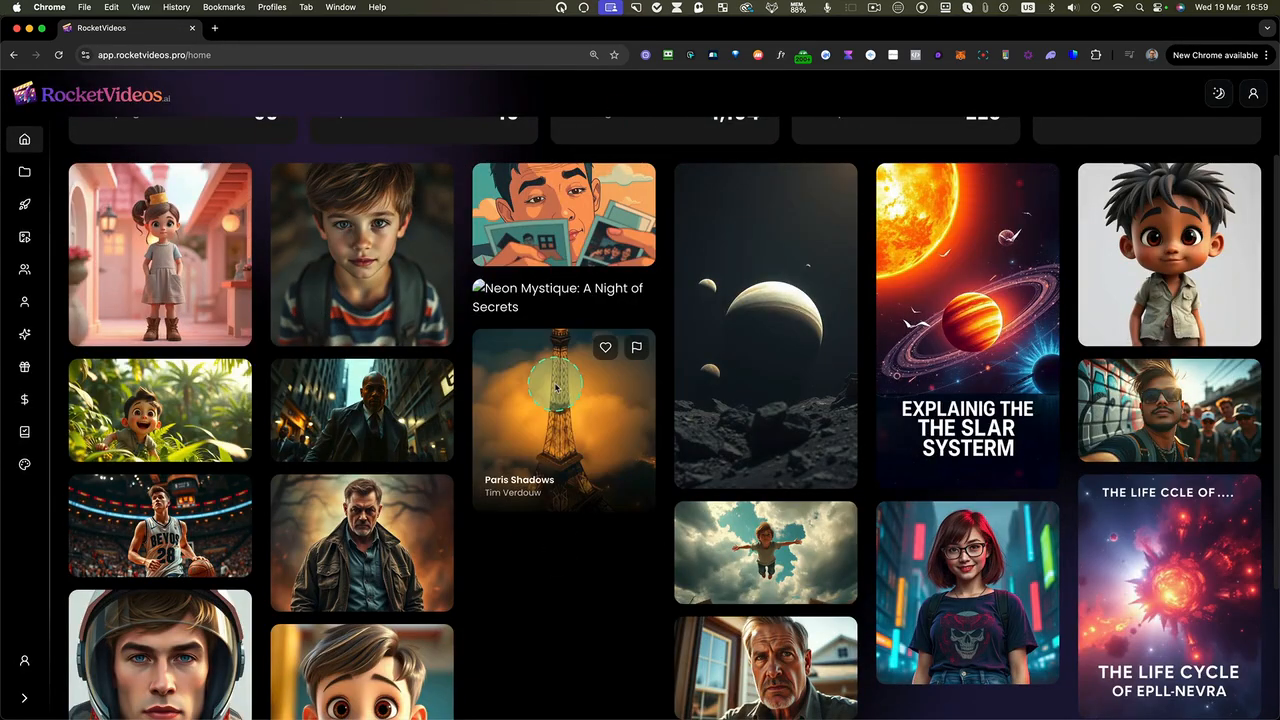
pyautogui.scroll(2, 581, 378)
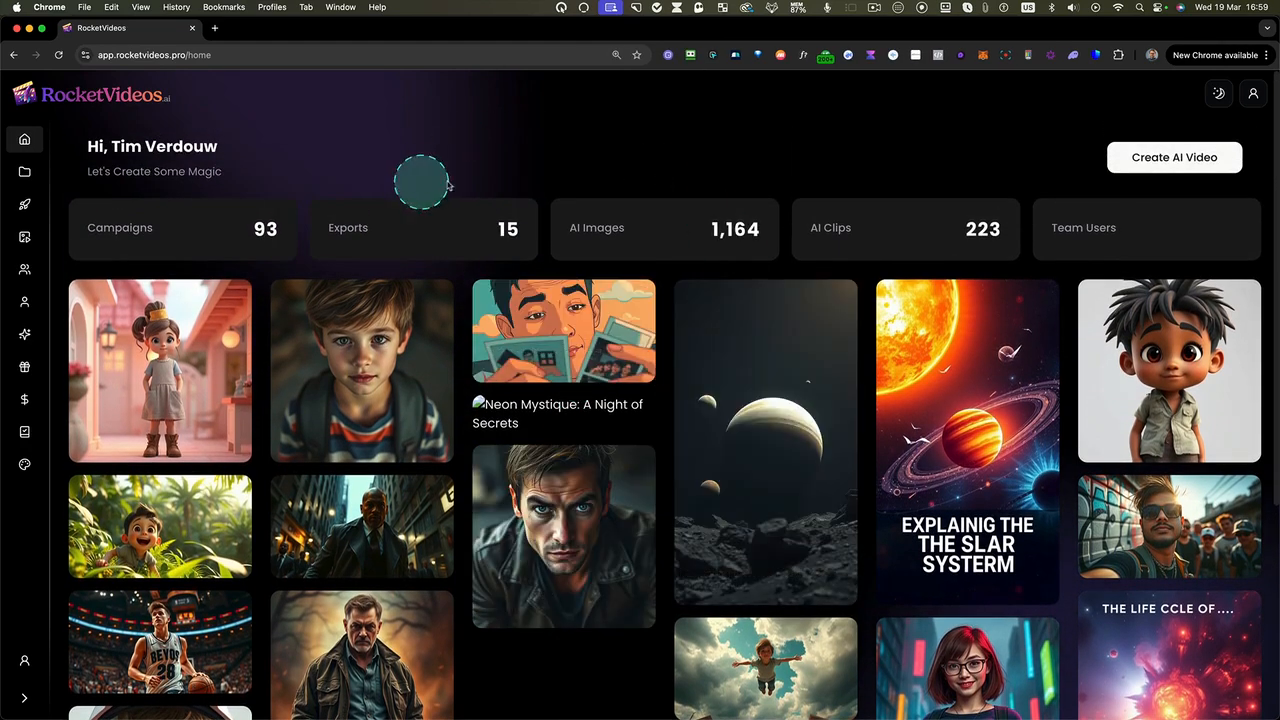
pyautogui.click(25, 172)
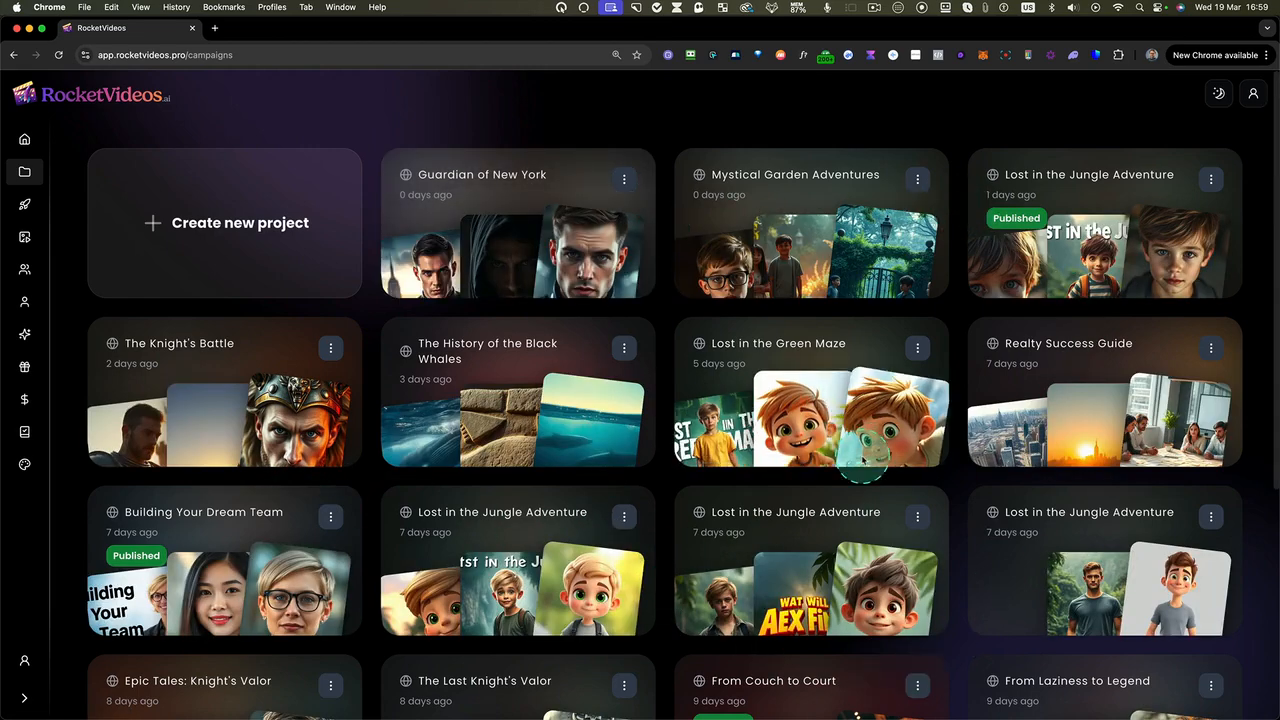
pyautogui.click(25, 139)
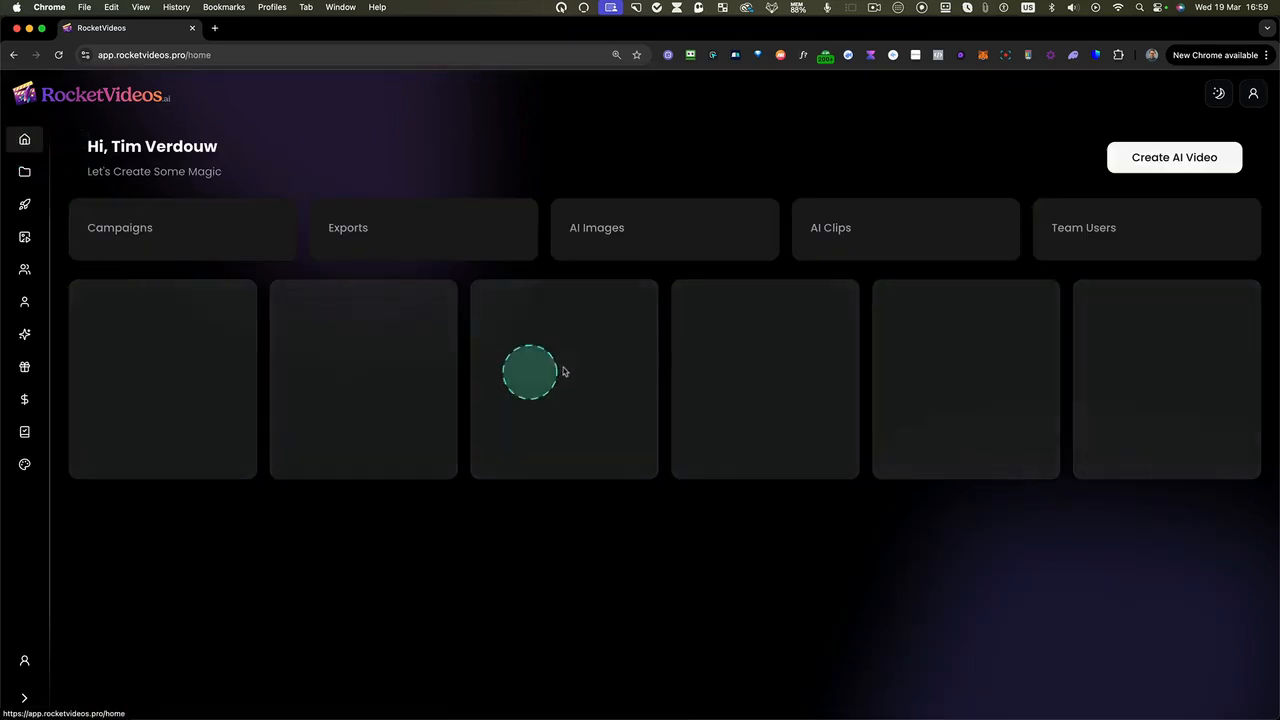
pyautogui.scroll(-1, 666, 434)
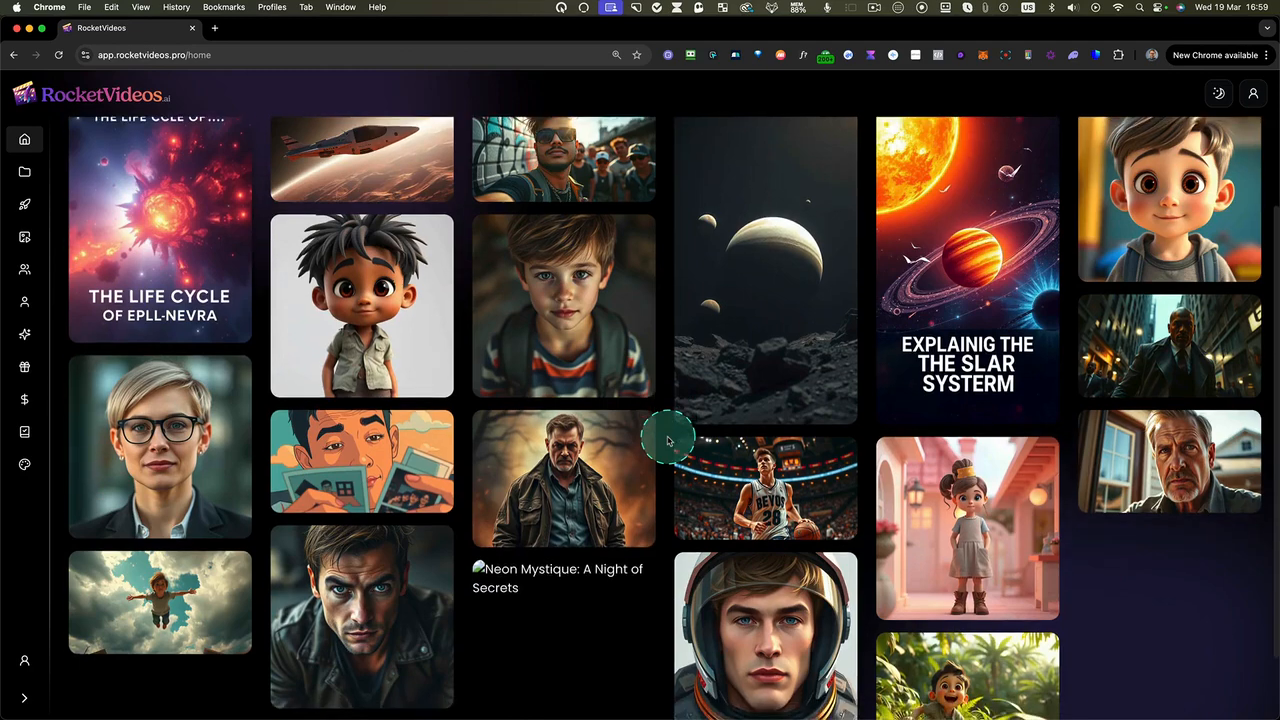
pyautogui.scroll(1, 668, 441)
# Start a new AI video and describe it as "A boy who could fly"
pyautogui.click(1170, 158)
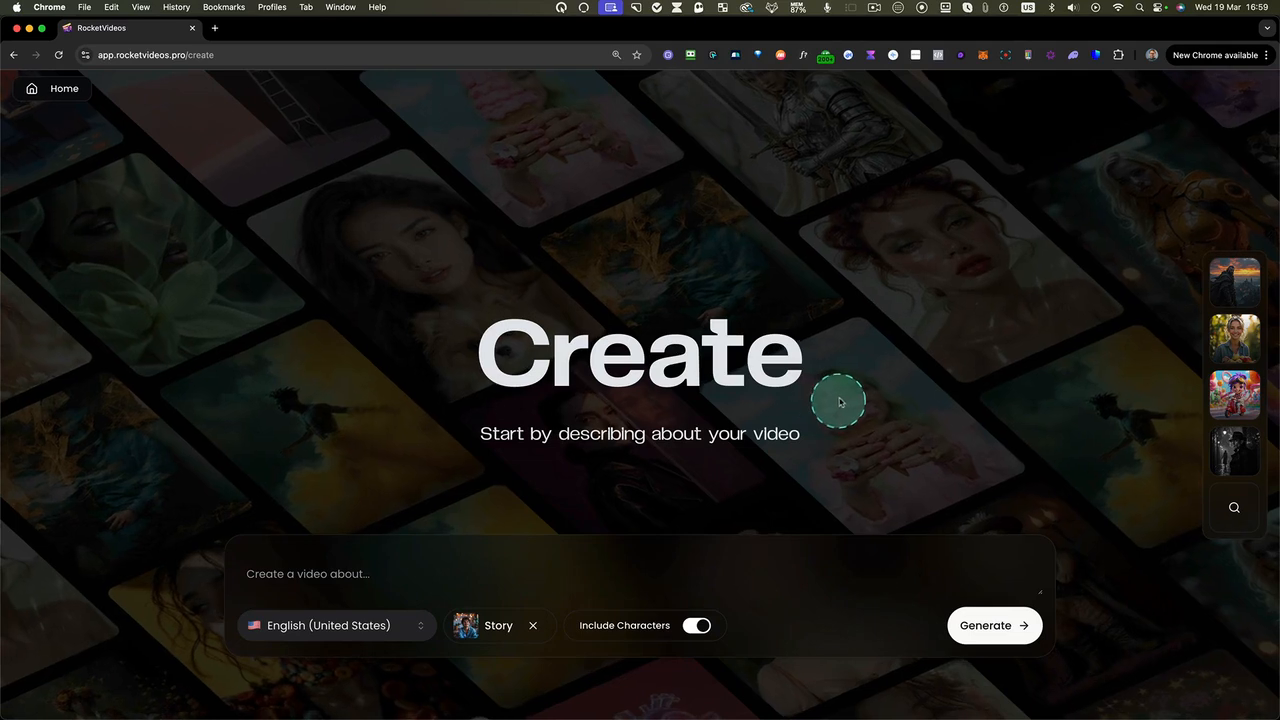
pyautogui.click(322, 578)
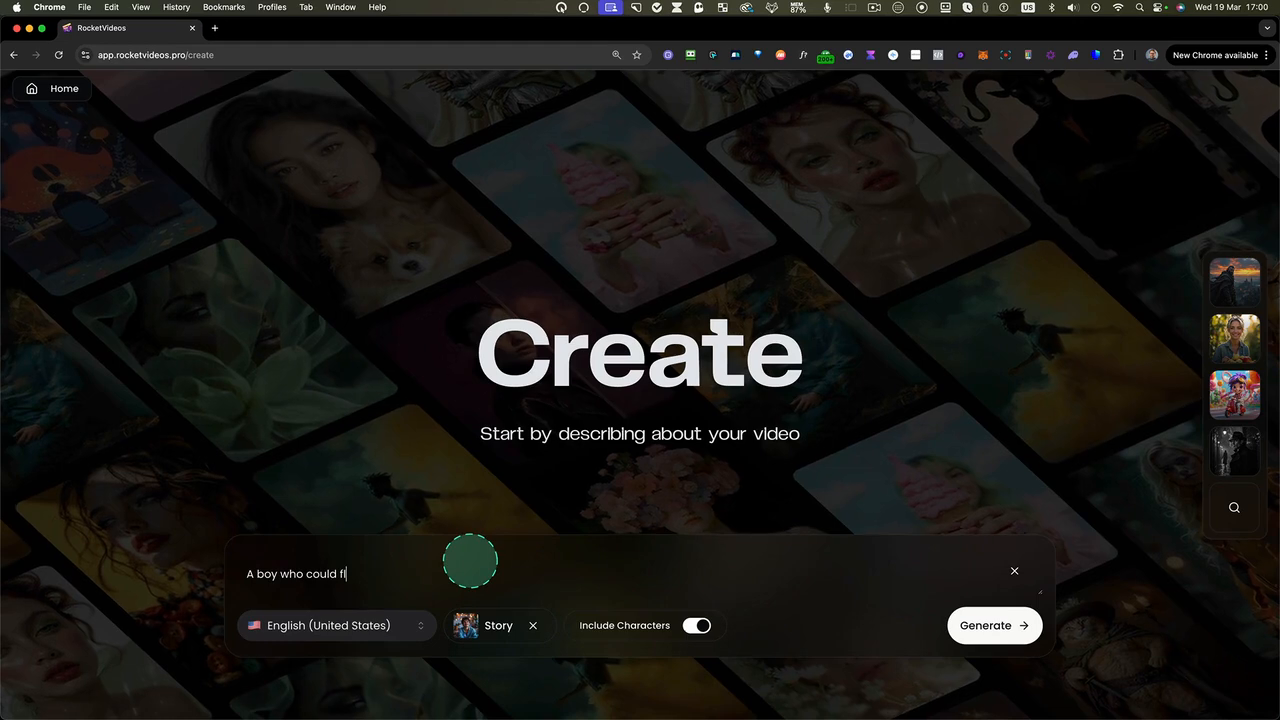
pyautogui.click(305, 585)
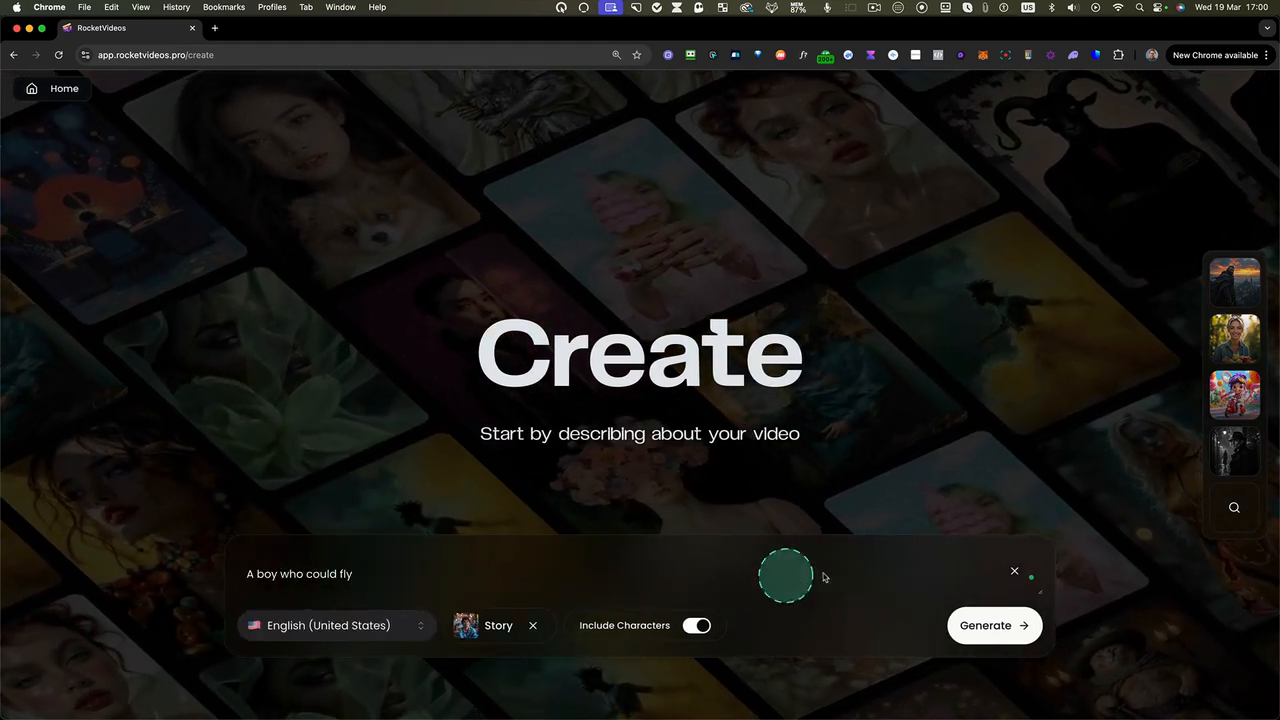
# Choose English (United States) as the video language and check the video types, keeping Story selected
pyautogui.click(335, 628)
pyautogui.scroll(-15, 382, 532)
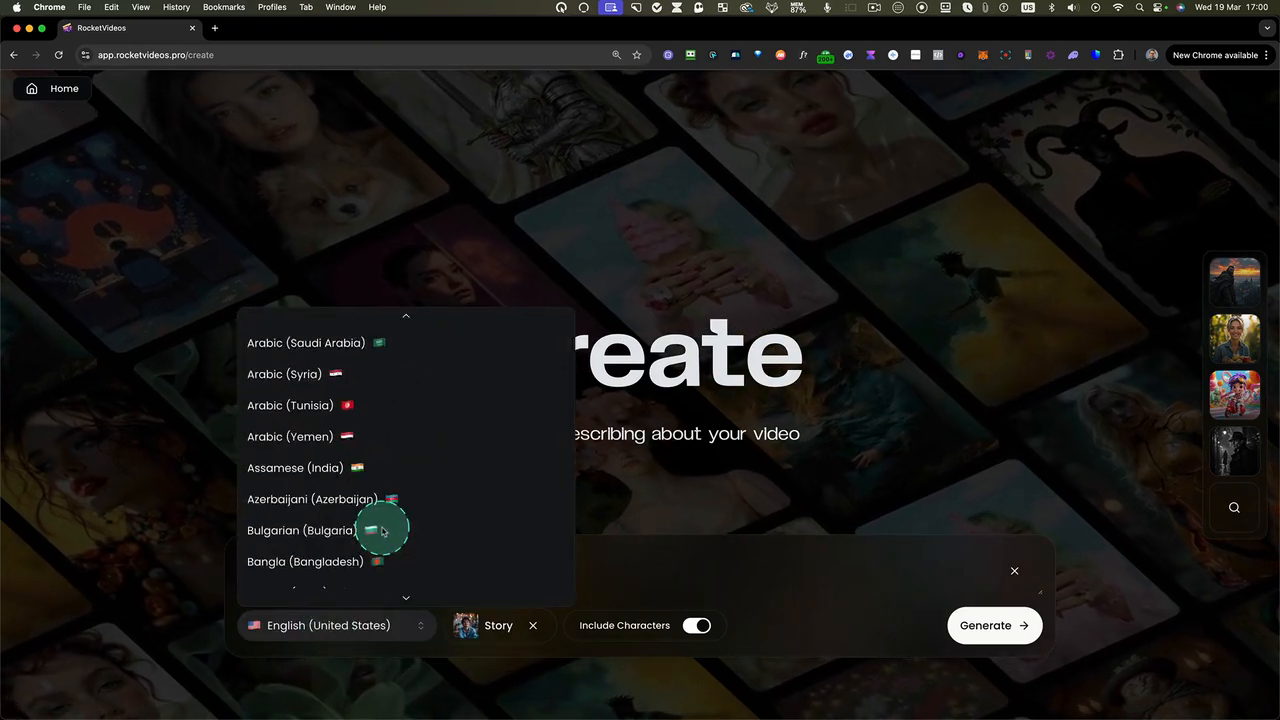
pyautogui.scroll(15, 382, 532)
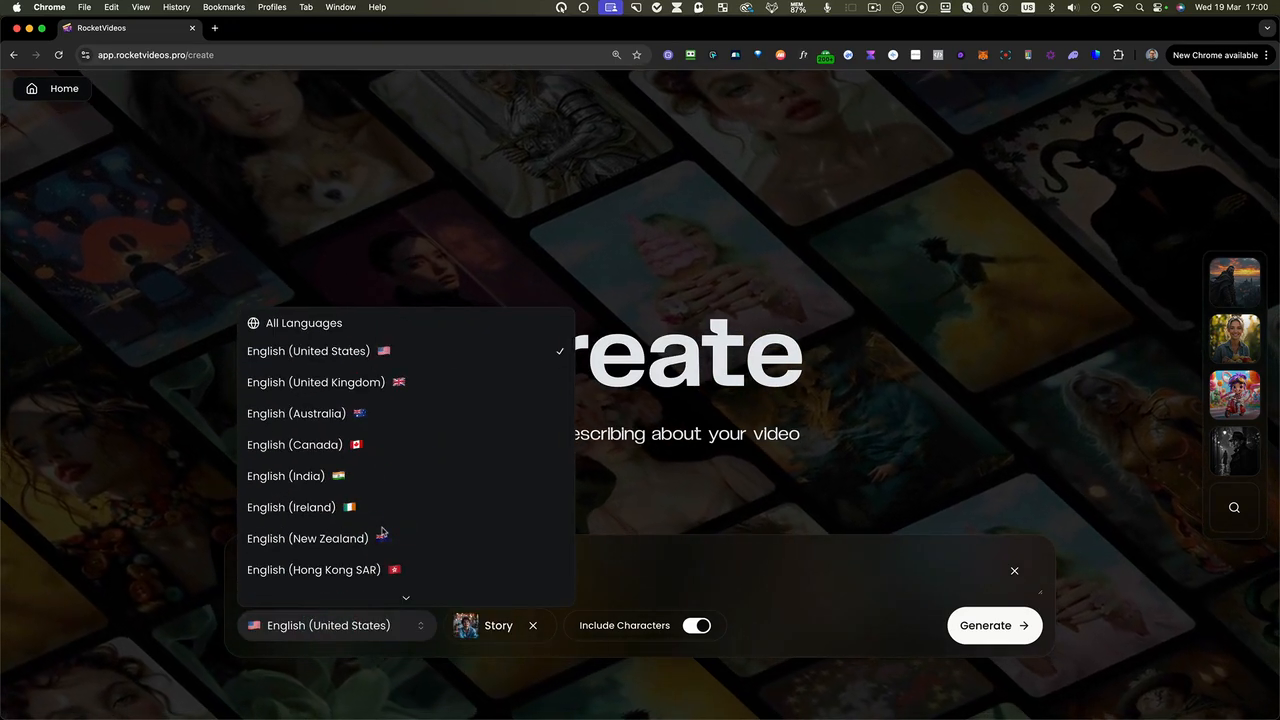
pyautogui.click(361, 352)
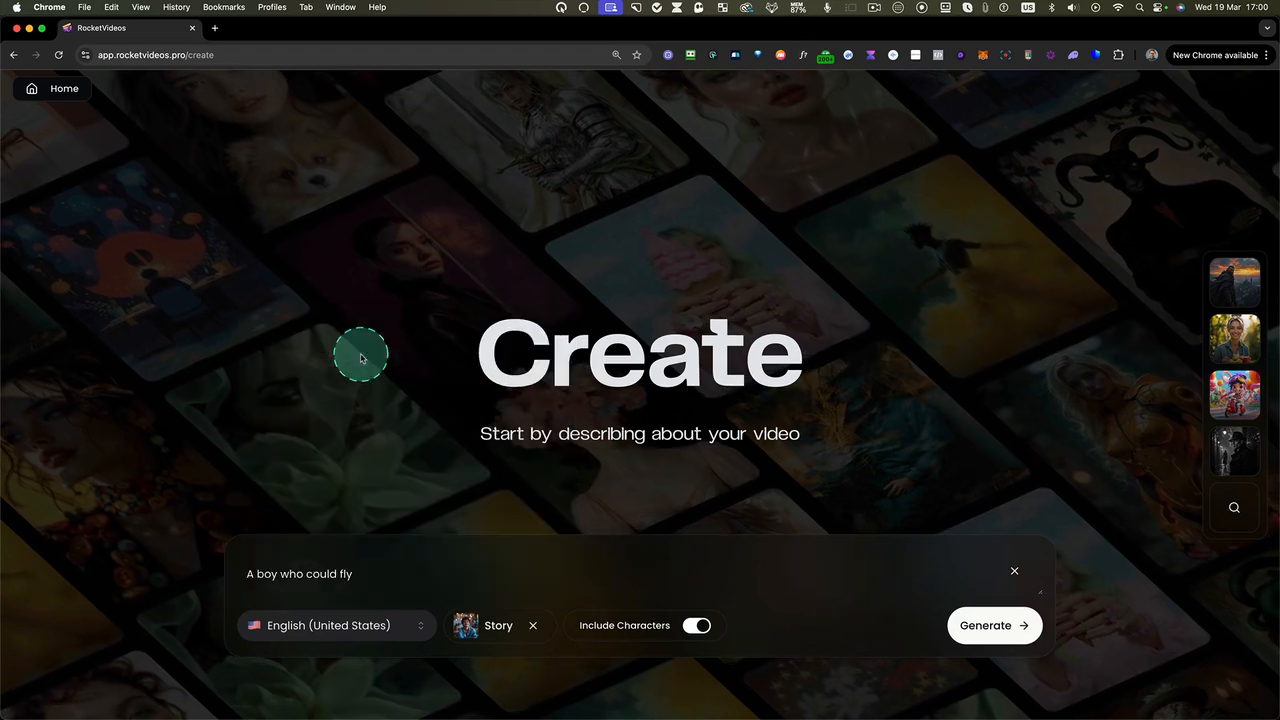
pyautogui.click(491, 633)
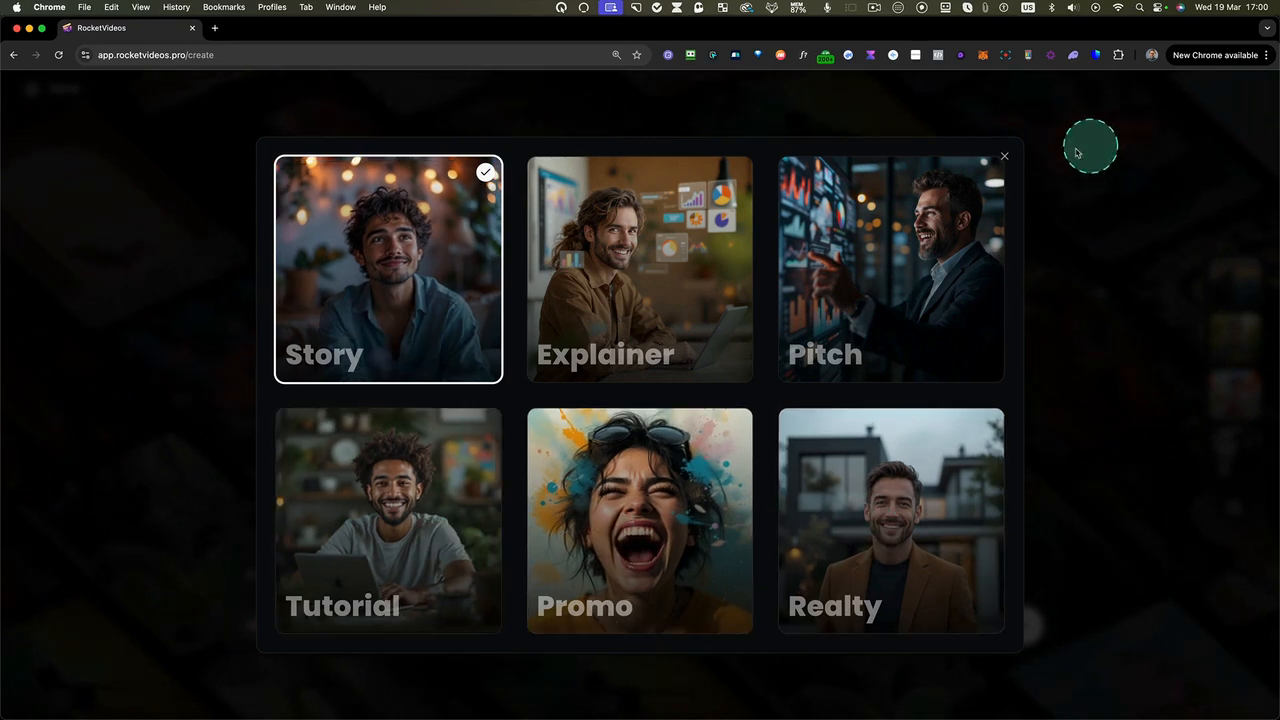
pyautogui.click(1003, 157)
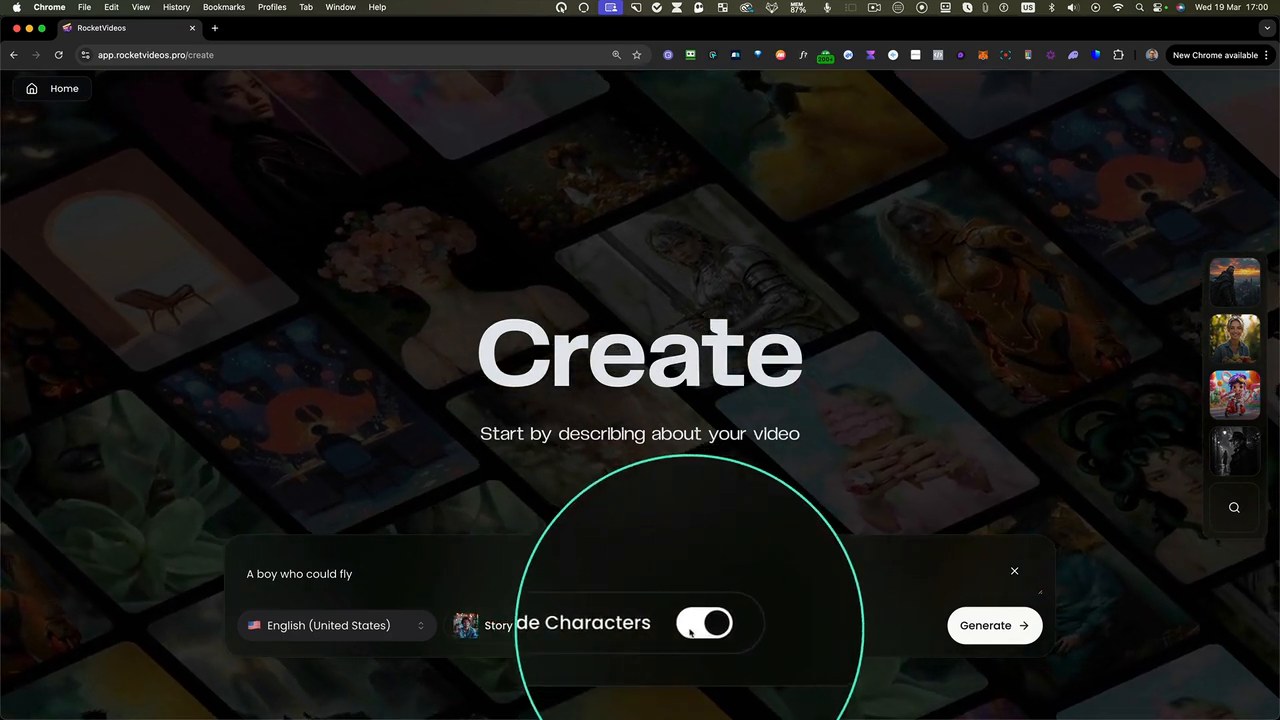
# Apply the 3D Cartoon style preset and generate the video campaign from the prompt
pyautogui.click(1235, 508)
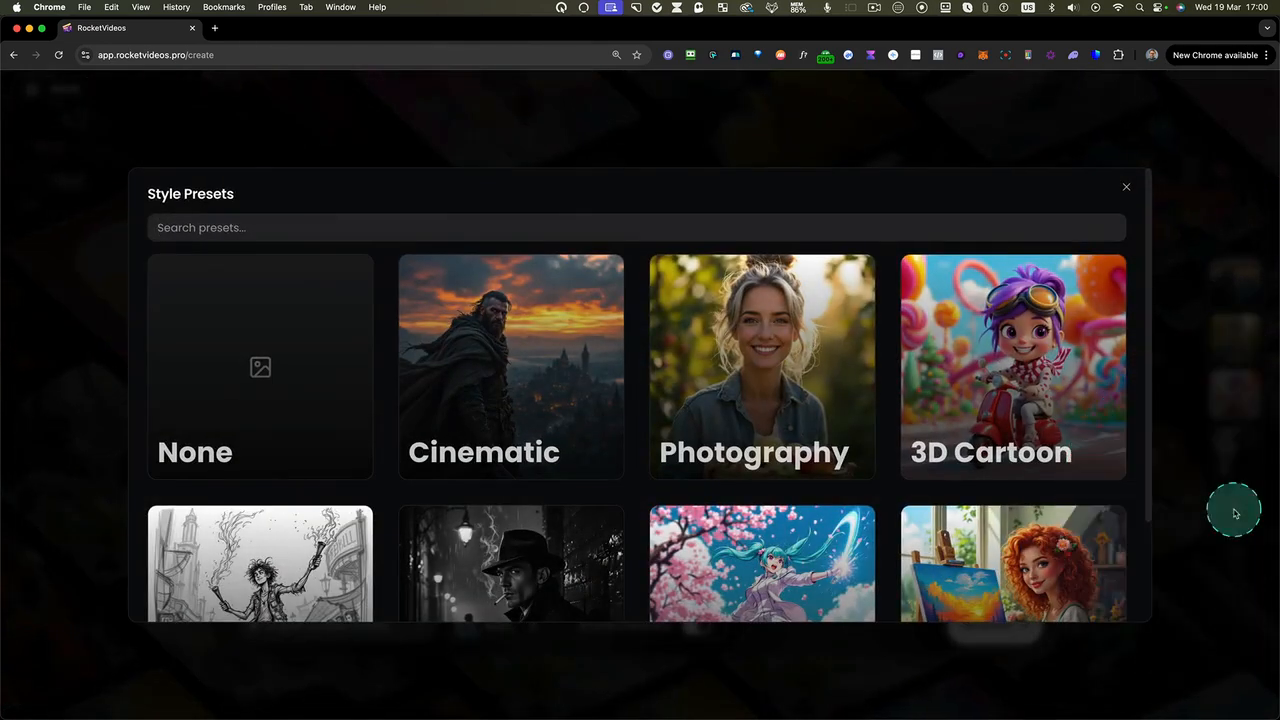
pyautogui.scroll(-2, 1078, 528)
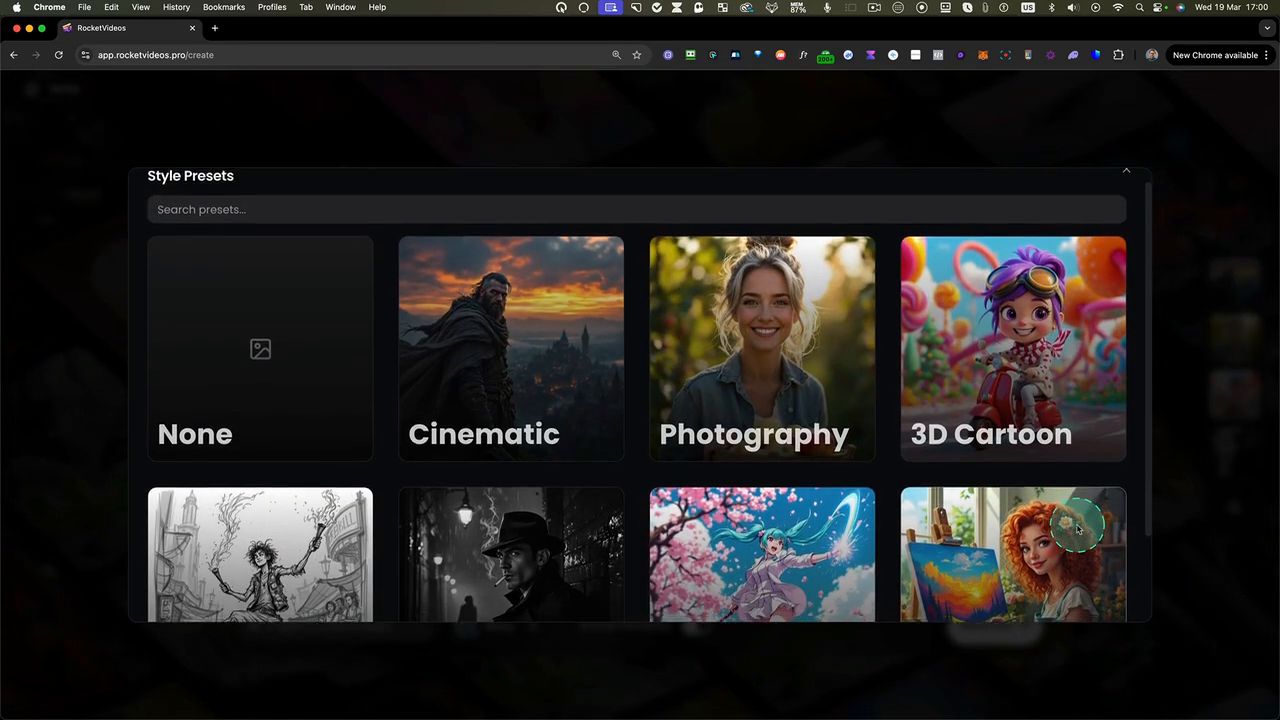
pyautogui.scroll(-1, 1078, 528)
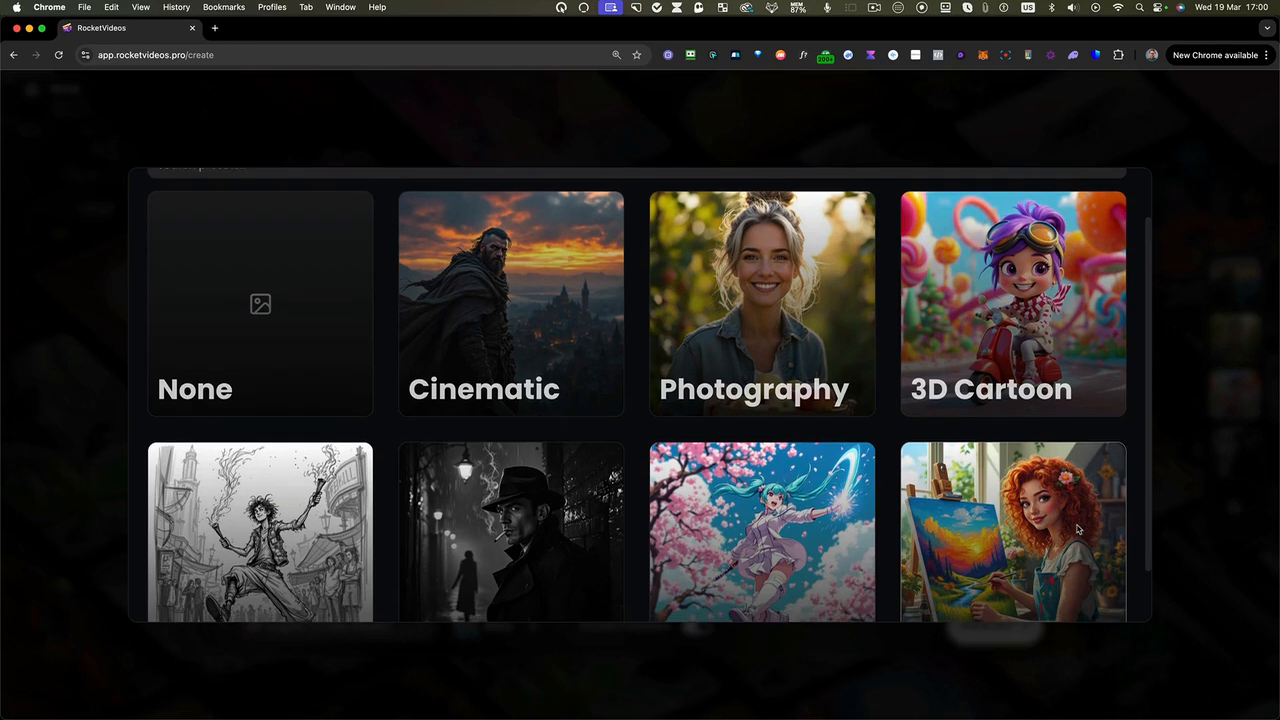
pyautogui.scroll(-1, 1078, 528)
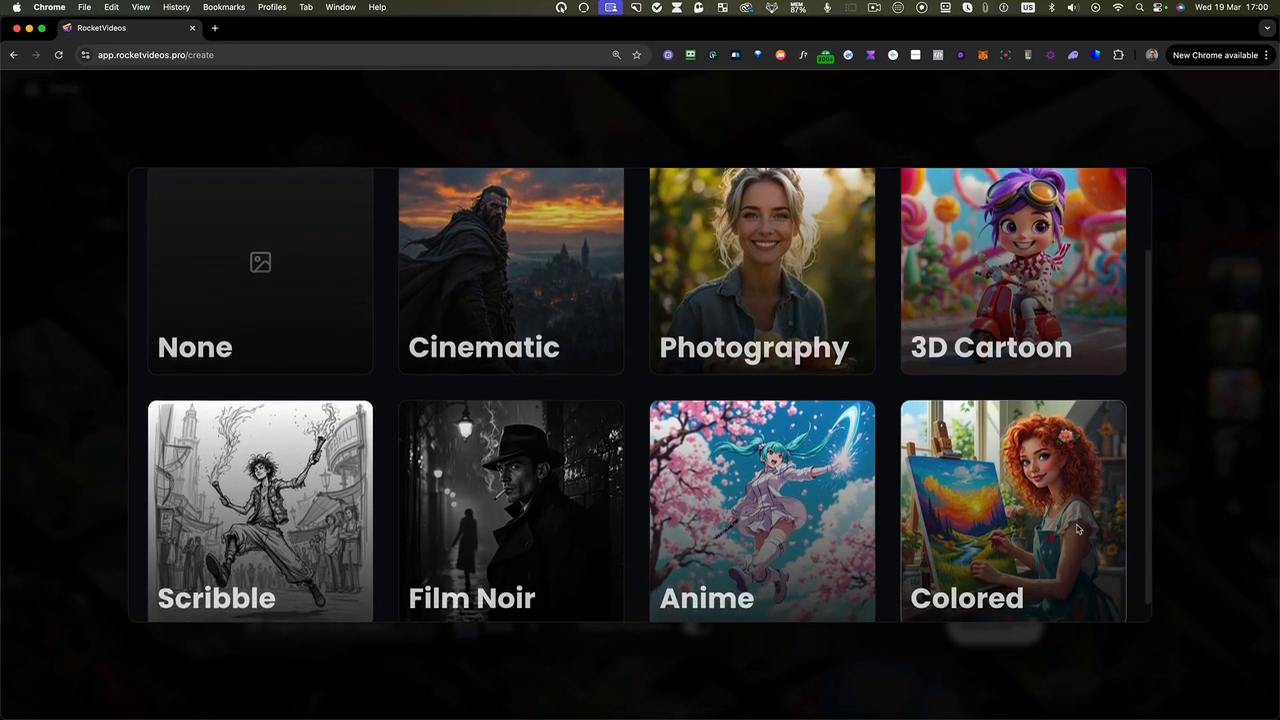
pyautogui.scroll(1, 1078, 528)
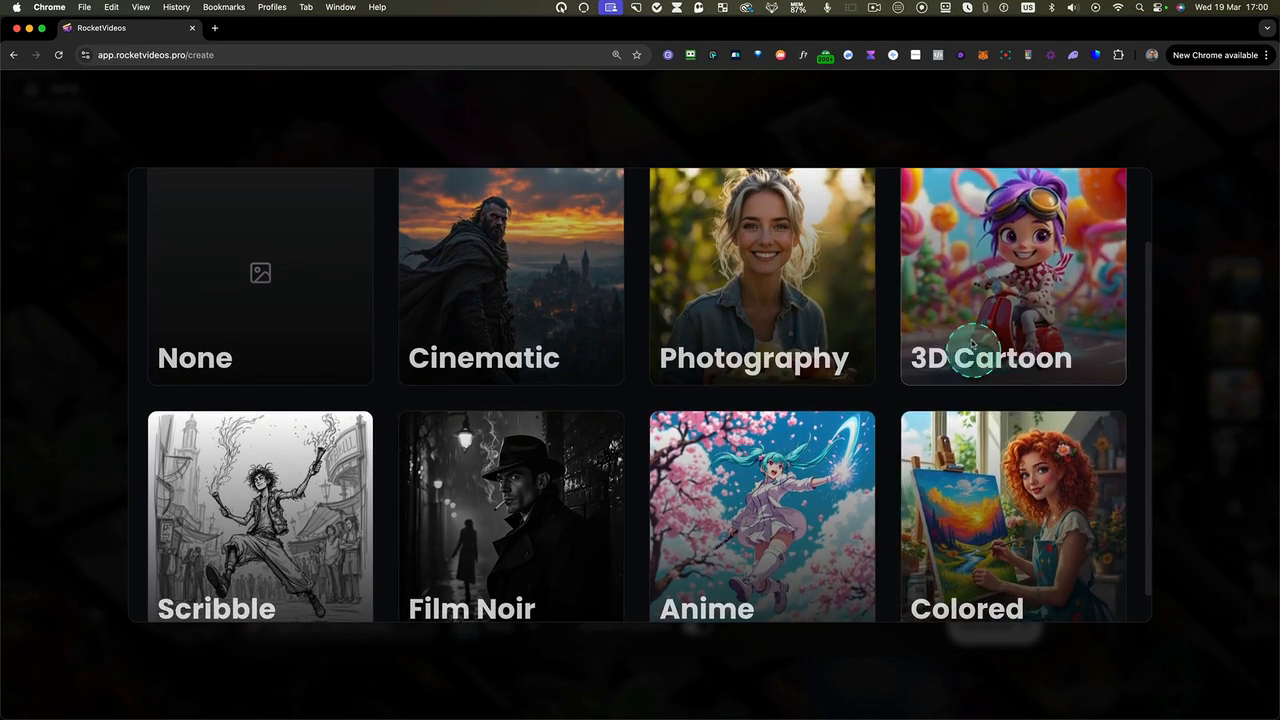
pyautogui.click(988, 331)
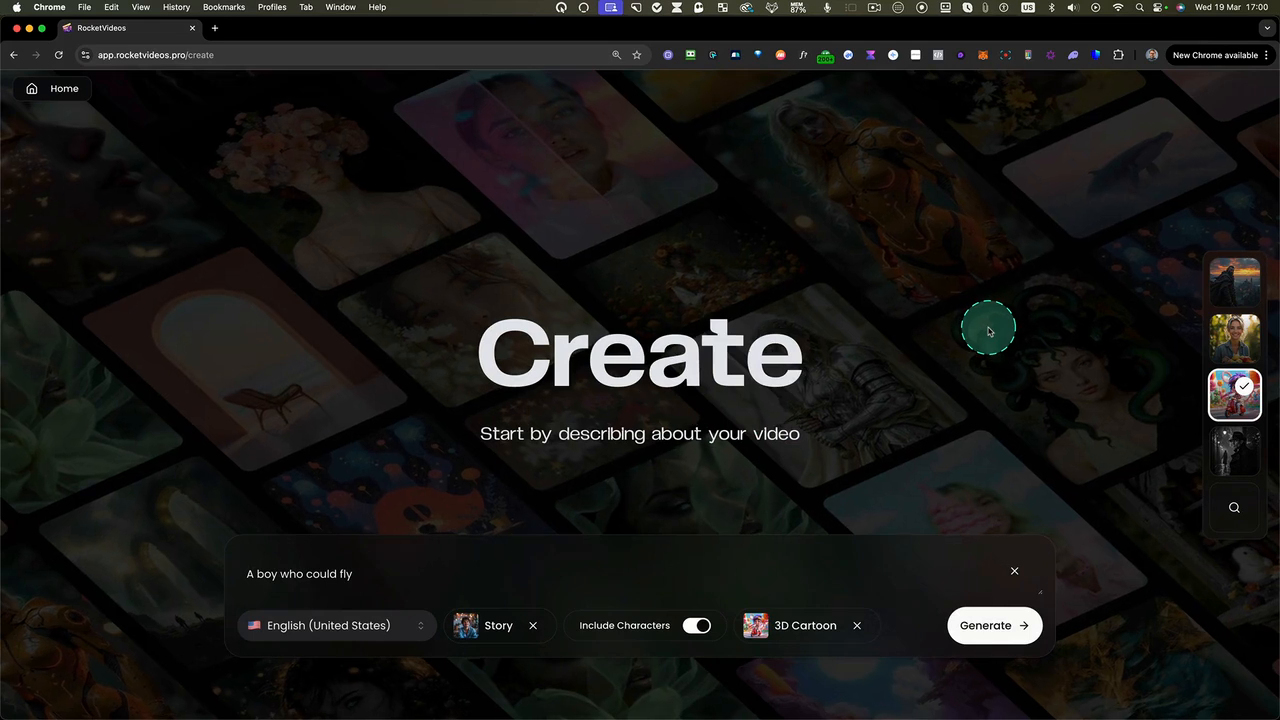
pyautogui.click(971, 622)
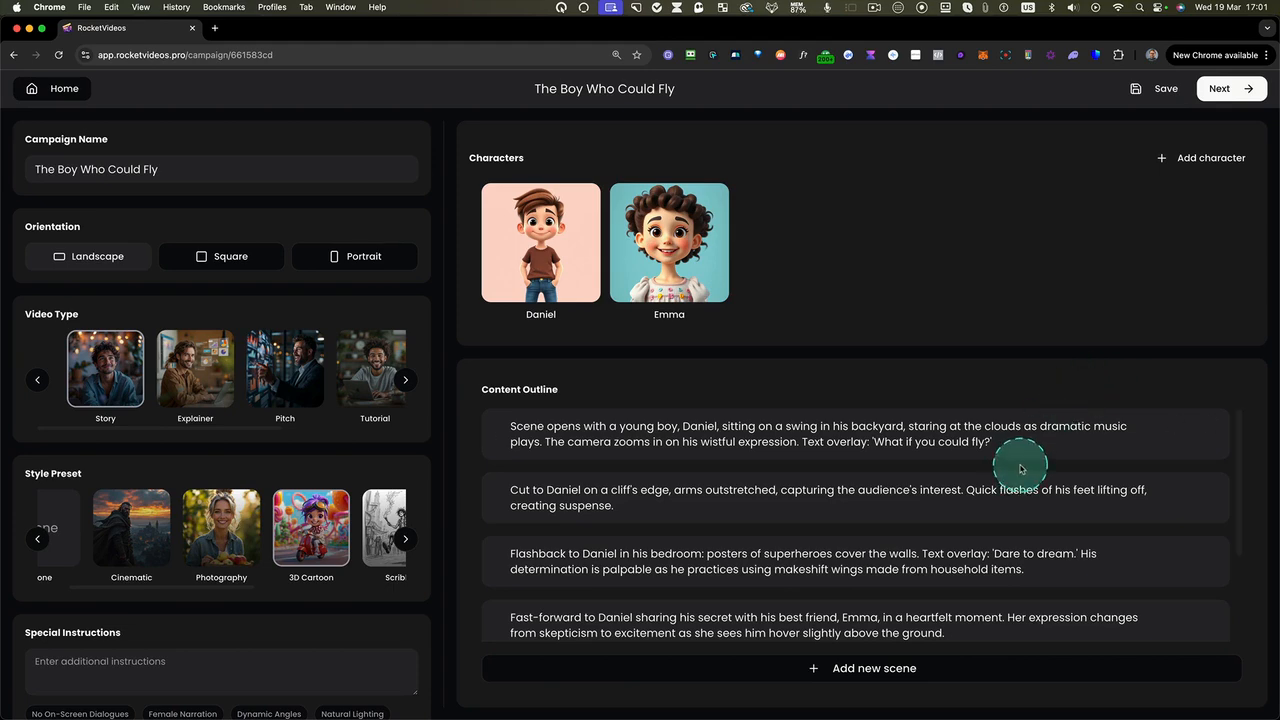
# Review the content outline and check how the first scene's text can be edited, leaving its wording as is
pyautogui.scroll(-3, 526, 453)
pyautogui.scroll(4, 526, 455)
pyautogui.moveTo(1178, 426)
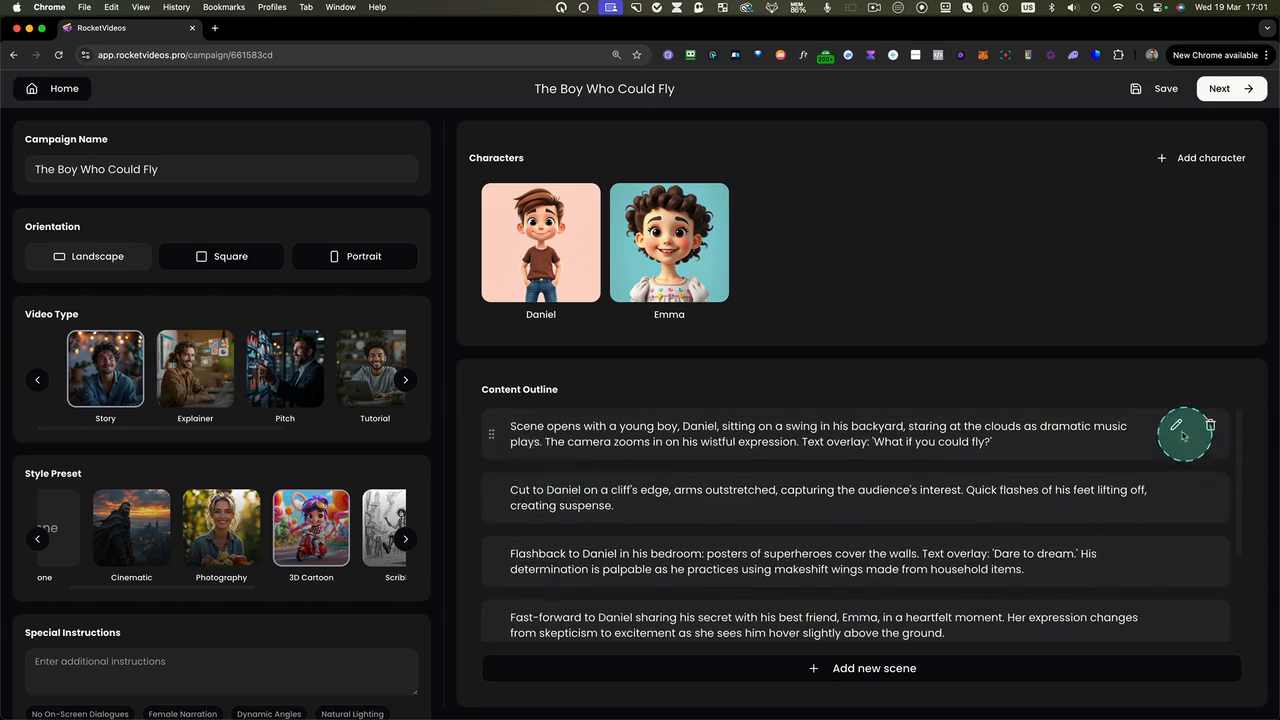
pyautogui.click(1178, 426)
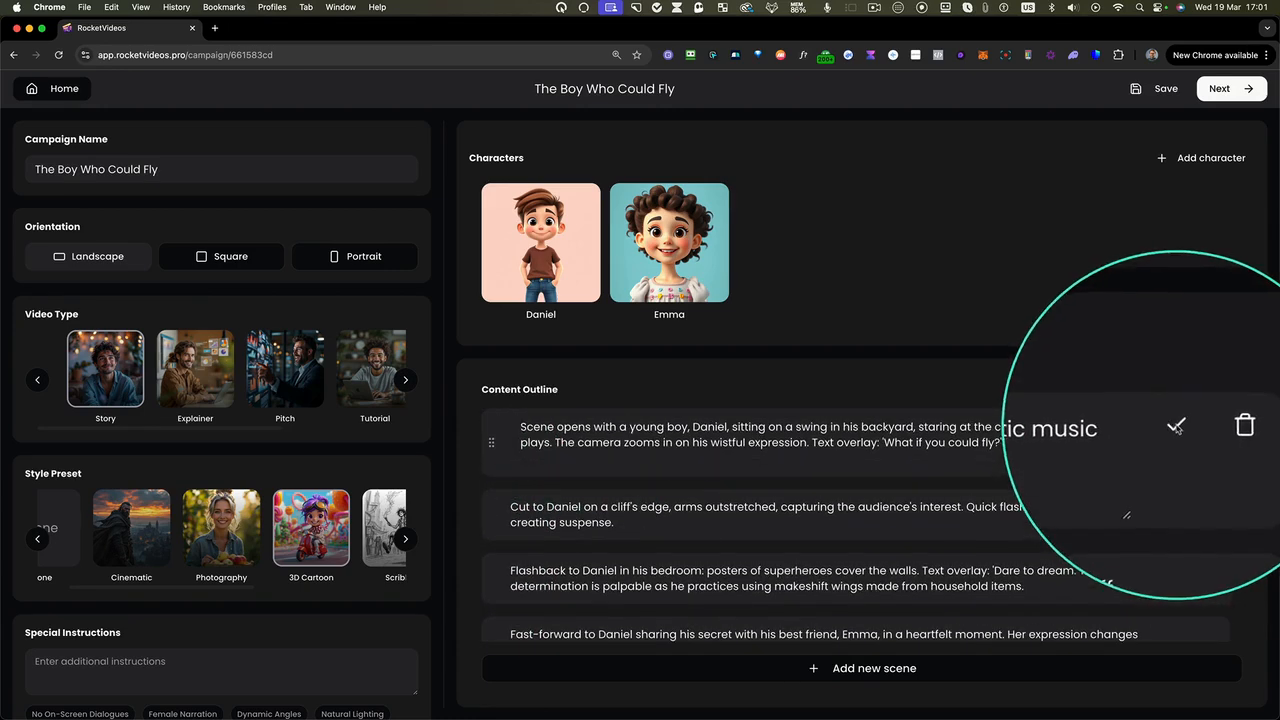
pyautogui.click(790, 457)
pyautogui.click(1033, 448)
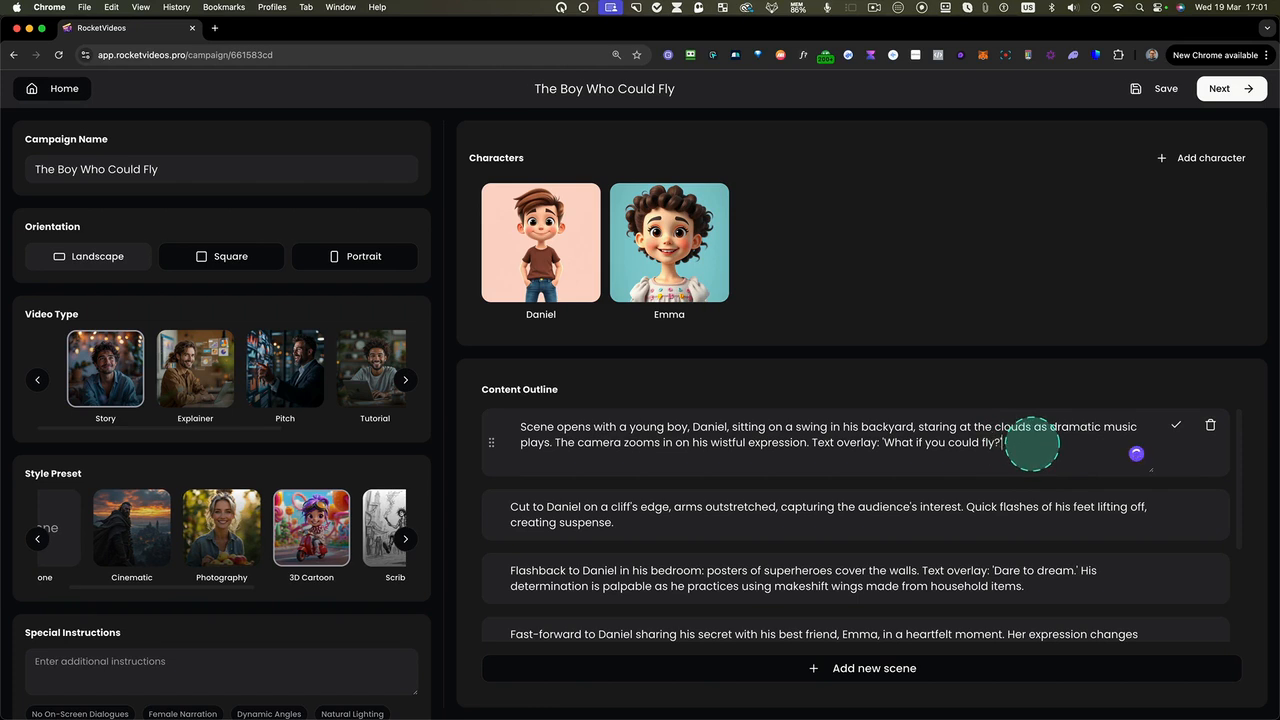
pyautogui.click(1174, 426)
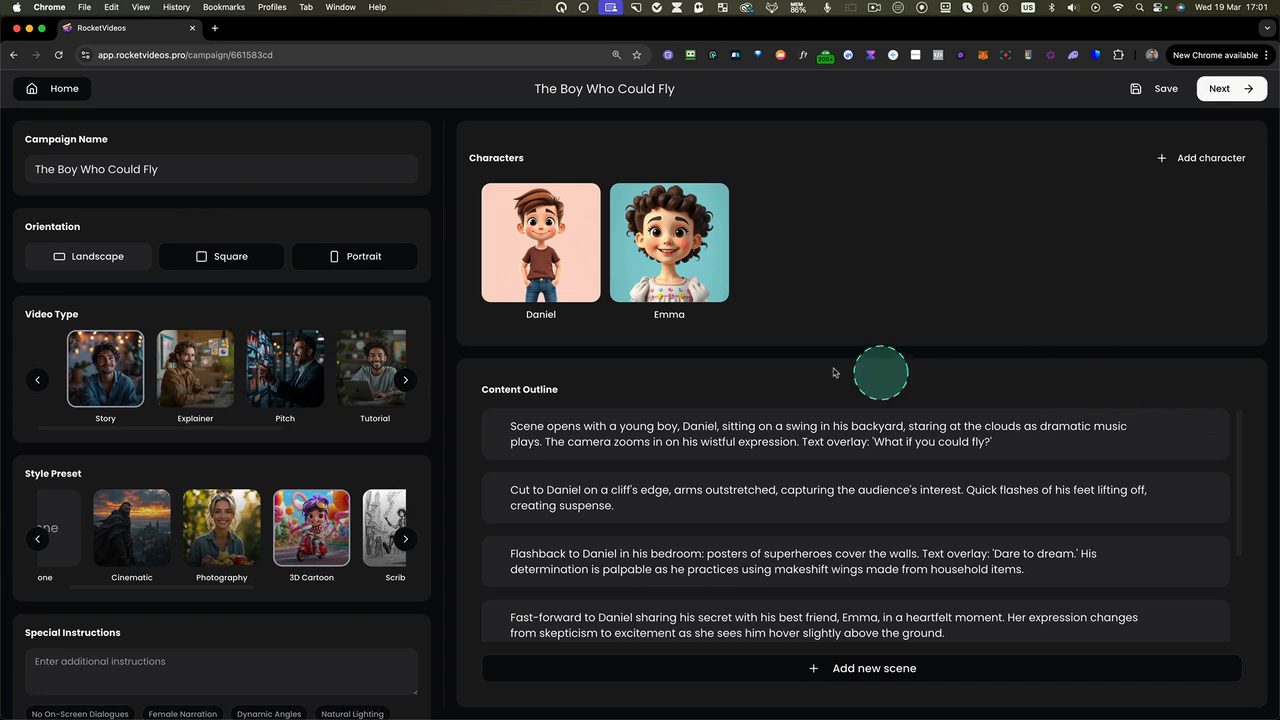
# Open the girl character for editing and set her appearance to "Curly long hair, bright smile"
pyautogui.click(550, 263)
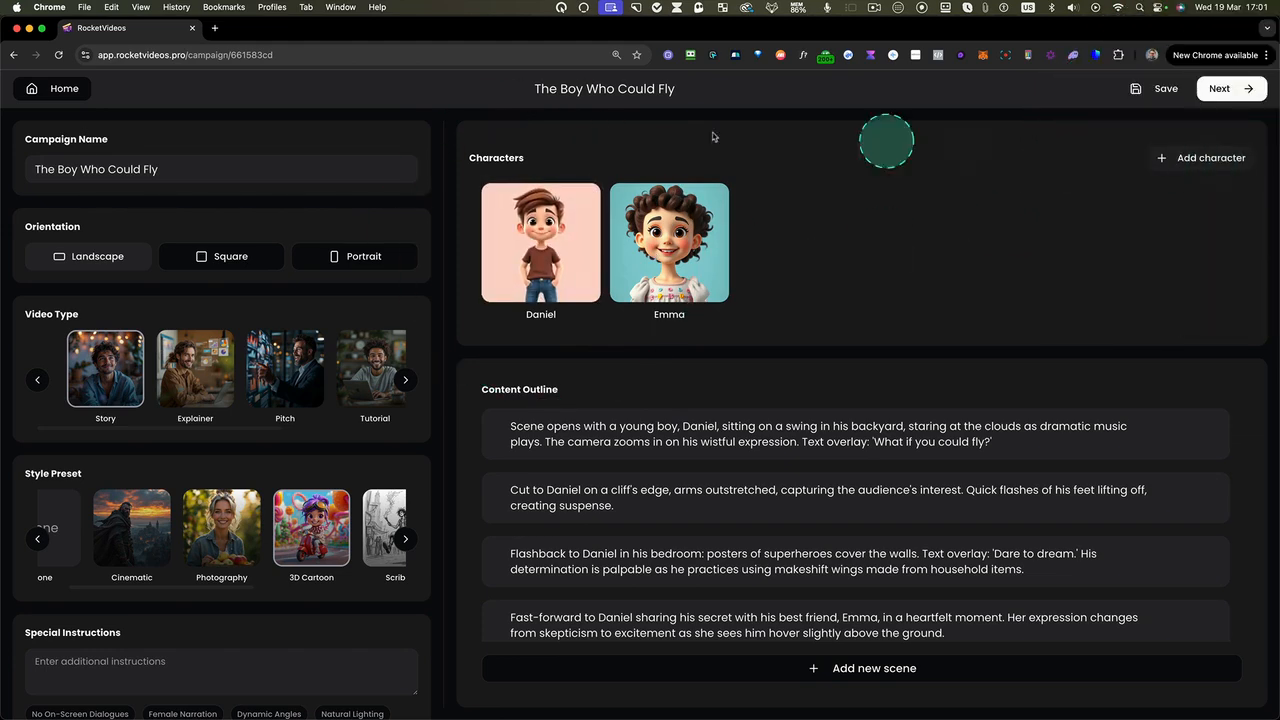
pyautogui.moveTo(540, 250)
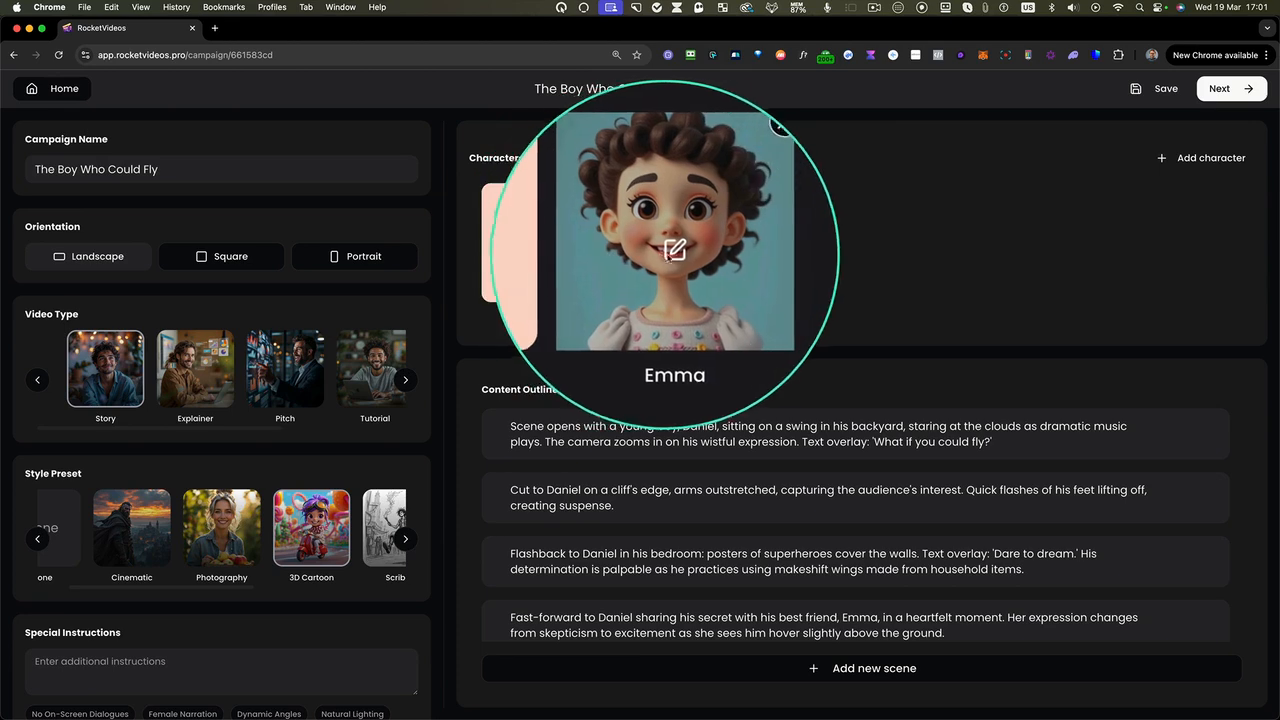
pyautogui.click(670, 250)
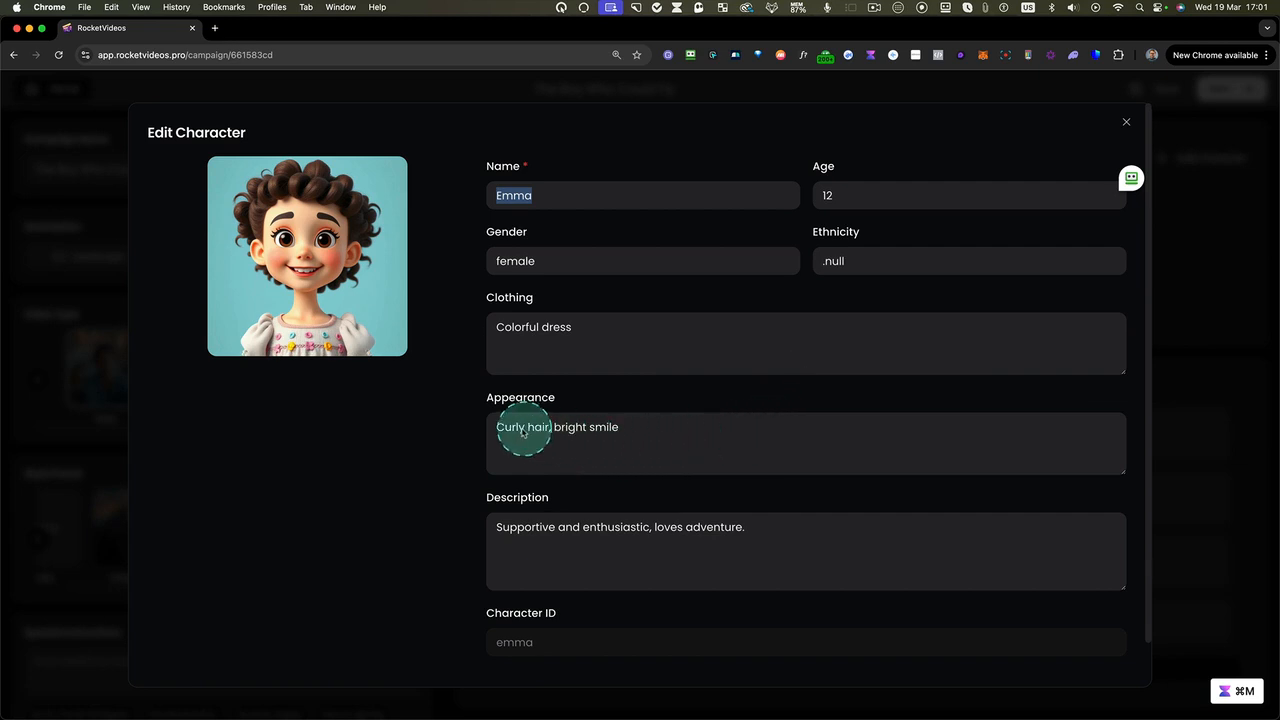
pyautogui.hotkey('ctrl', 'alt', 'm')
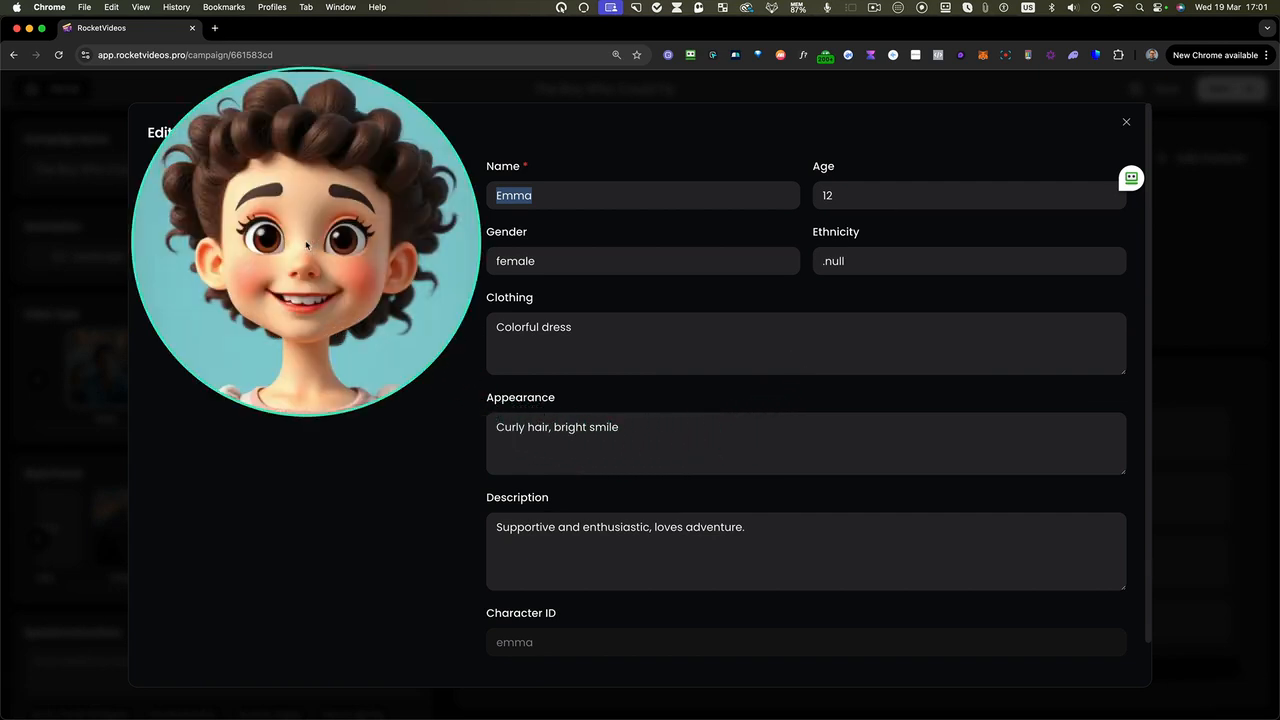
pyautogui.hotkey('ctrl', 'alt', 'm')
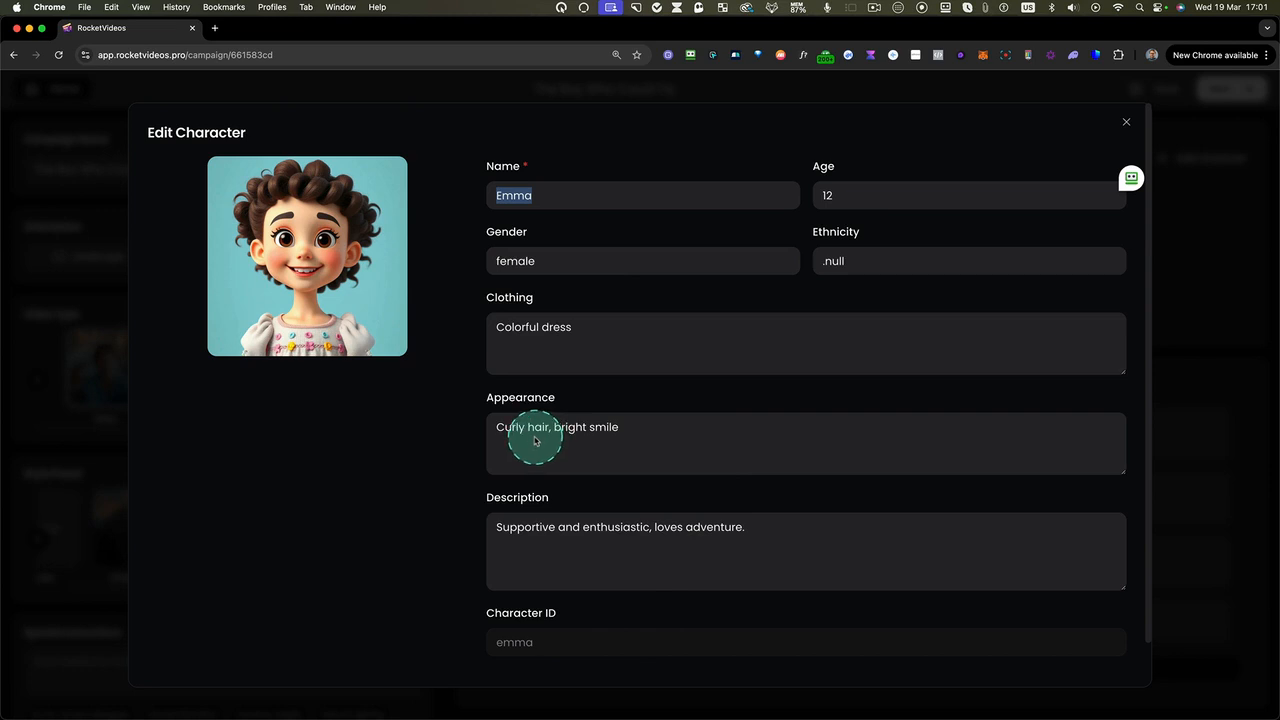
pyautogui.hotkey('ctrl', 'alt', 'm')
pyautogui.hotkey('ctrl', 'alt', 'm')
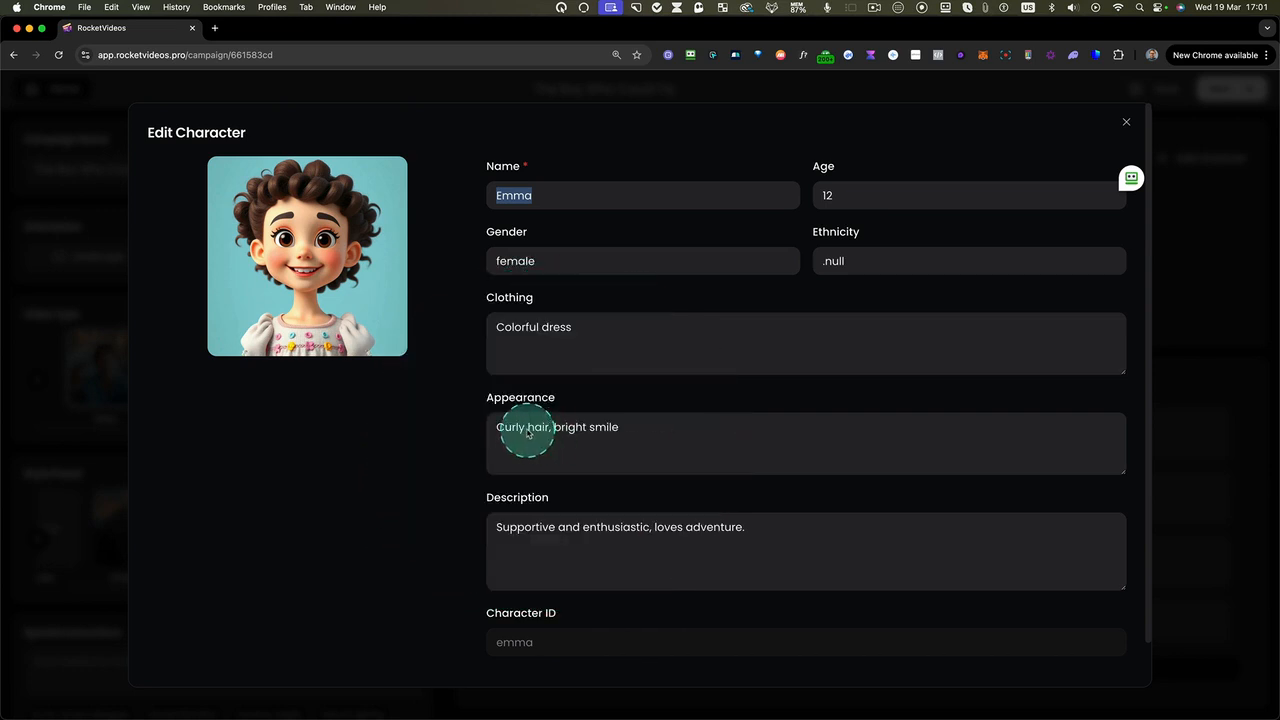
pyautogui.write('long')
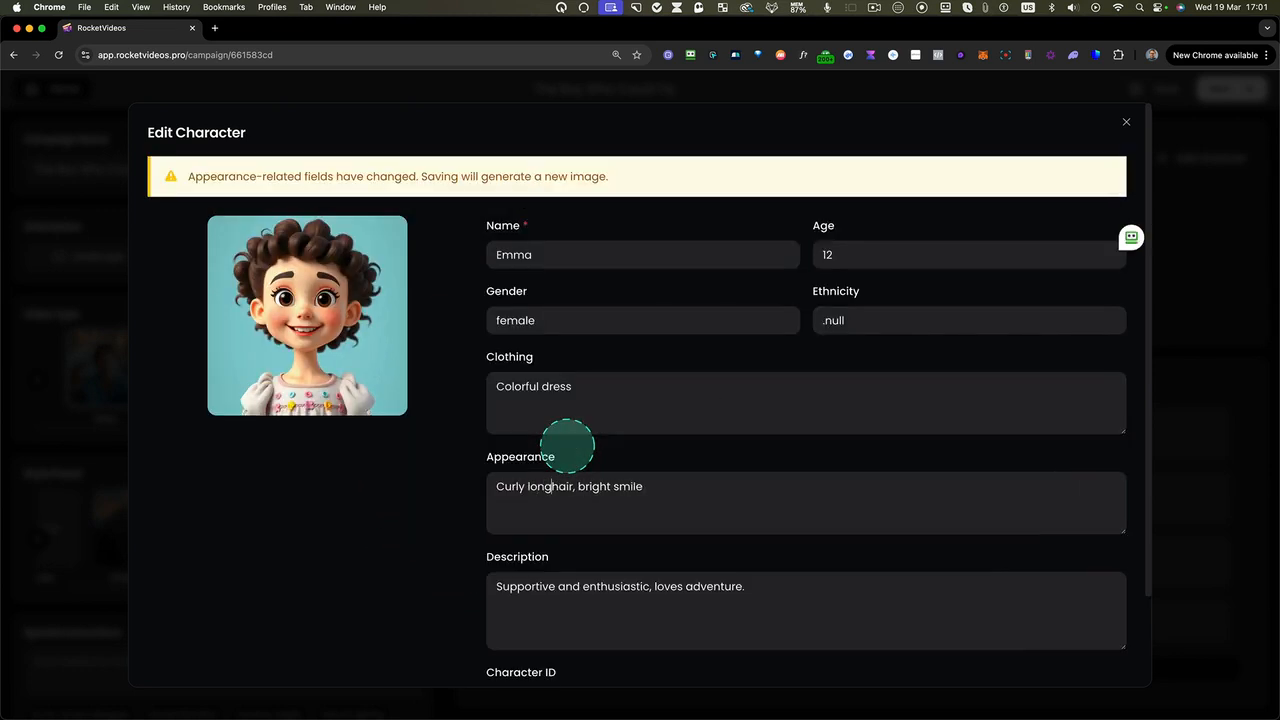
pyautogui.hotkey('ctrl', 'alt', 'm')
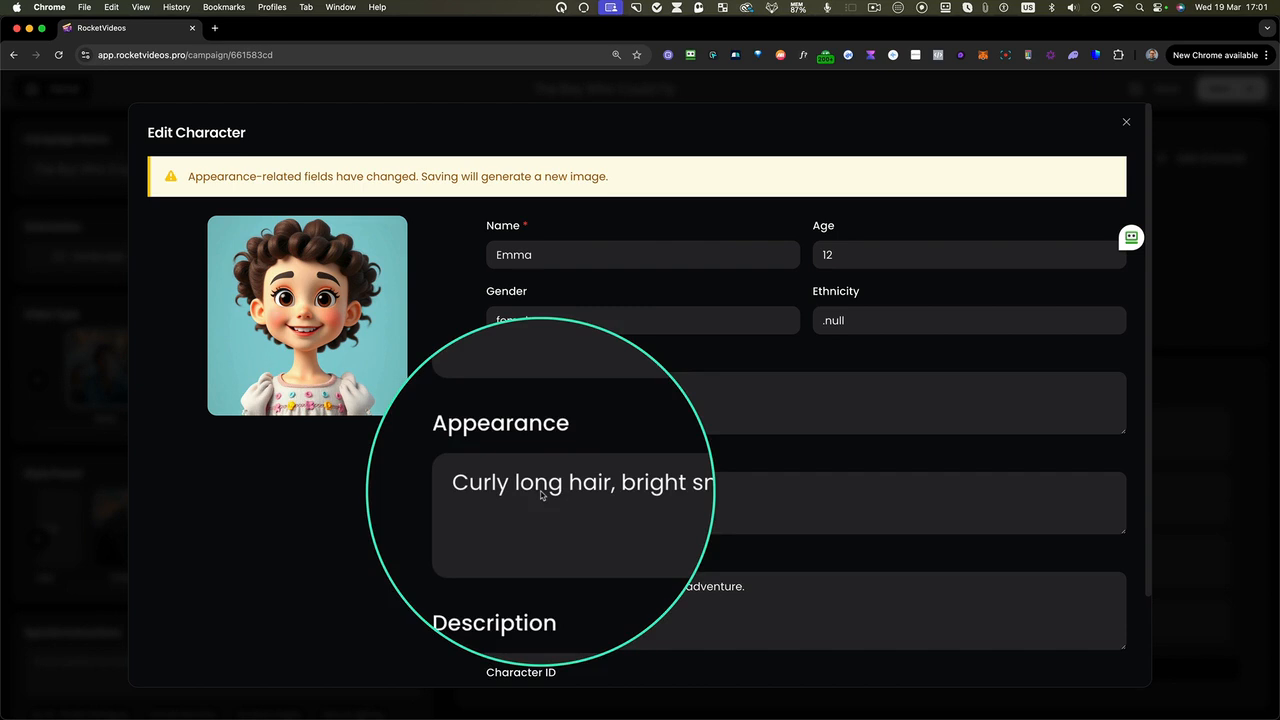
pyautogui.hotkey('ctrl', 'alt', 'm')
pyautogui.hotkey('ctrl', 'alt', 'm')
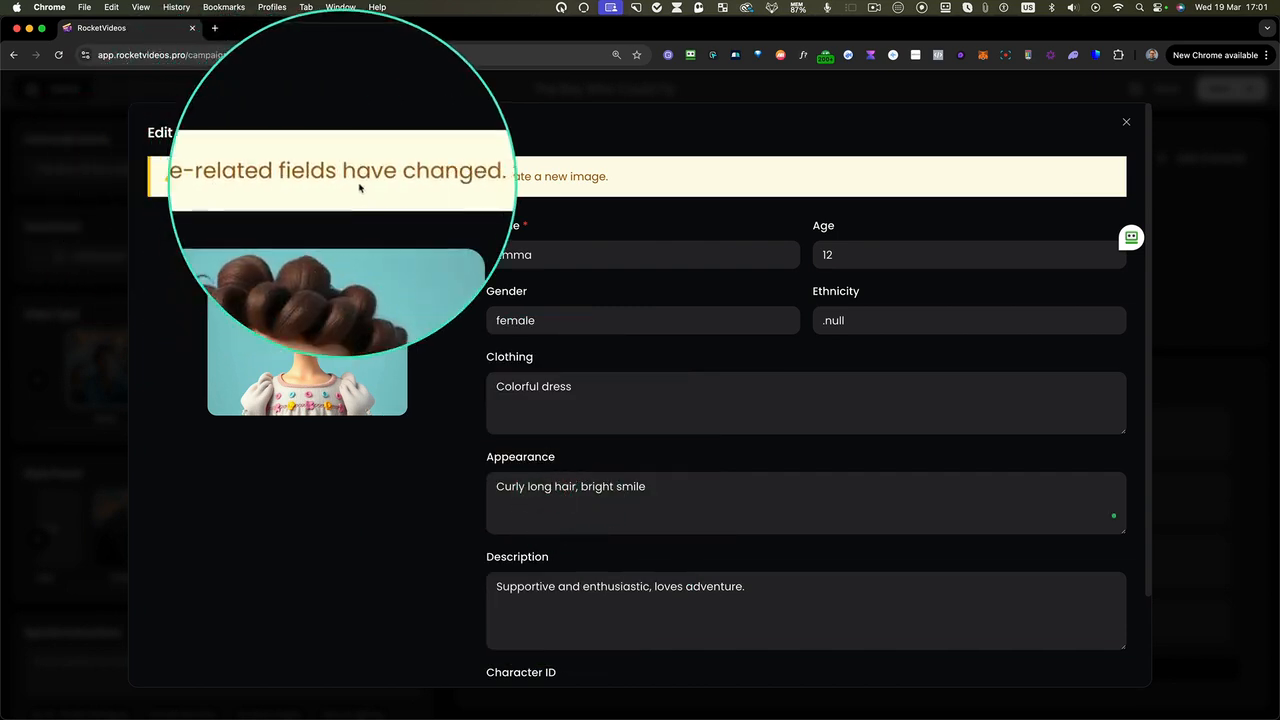
pyautogui.hotkey('ctrl', 'alt', 'm')
# Save the girl character's edited details and regenerate her image
pyautogui.scroll(-3, 1066, 571)
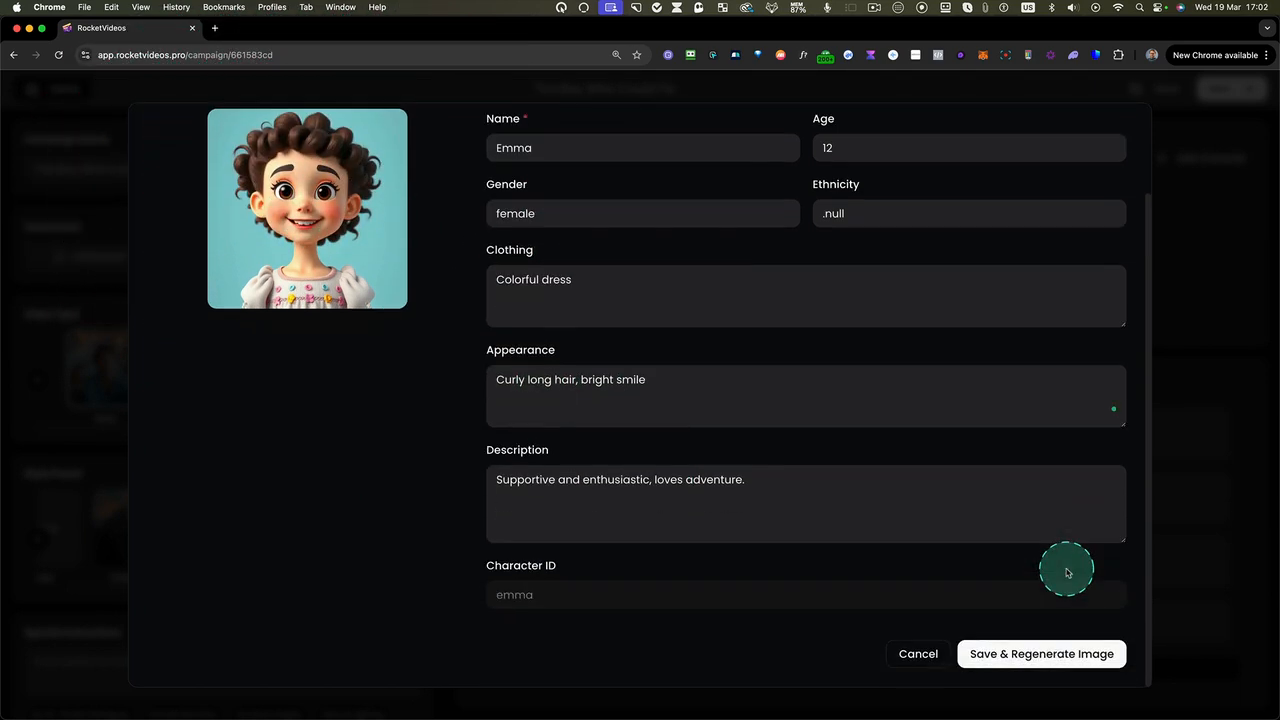
pyautogui.hotkey('ctrl', 'alt', 'm')
pyautogui.click(1030, 658)
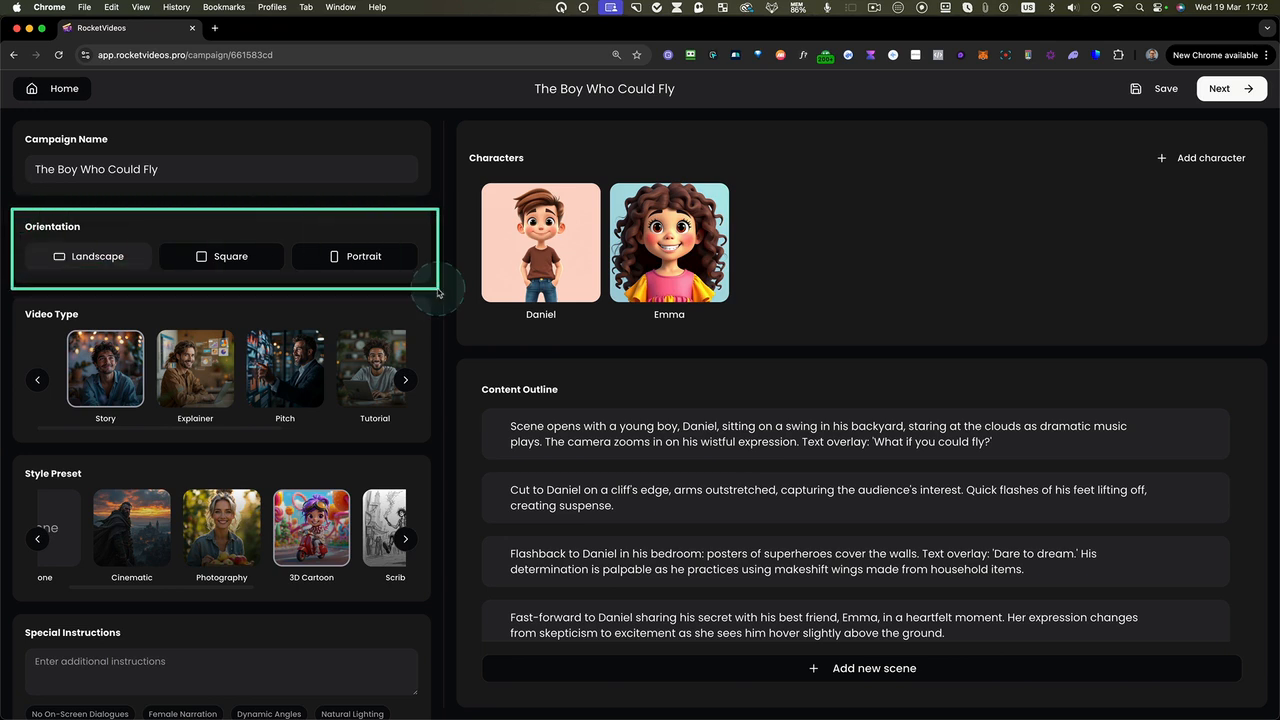
# Try the Square and Portrait orientations for the campaign and return it to Landscape
pyautogui.click(250, 262)
pyautogui.click(341, 267)
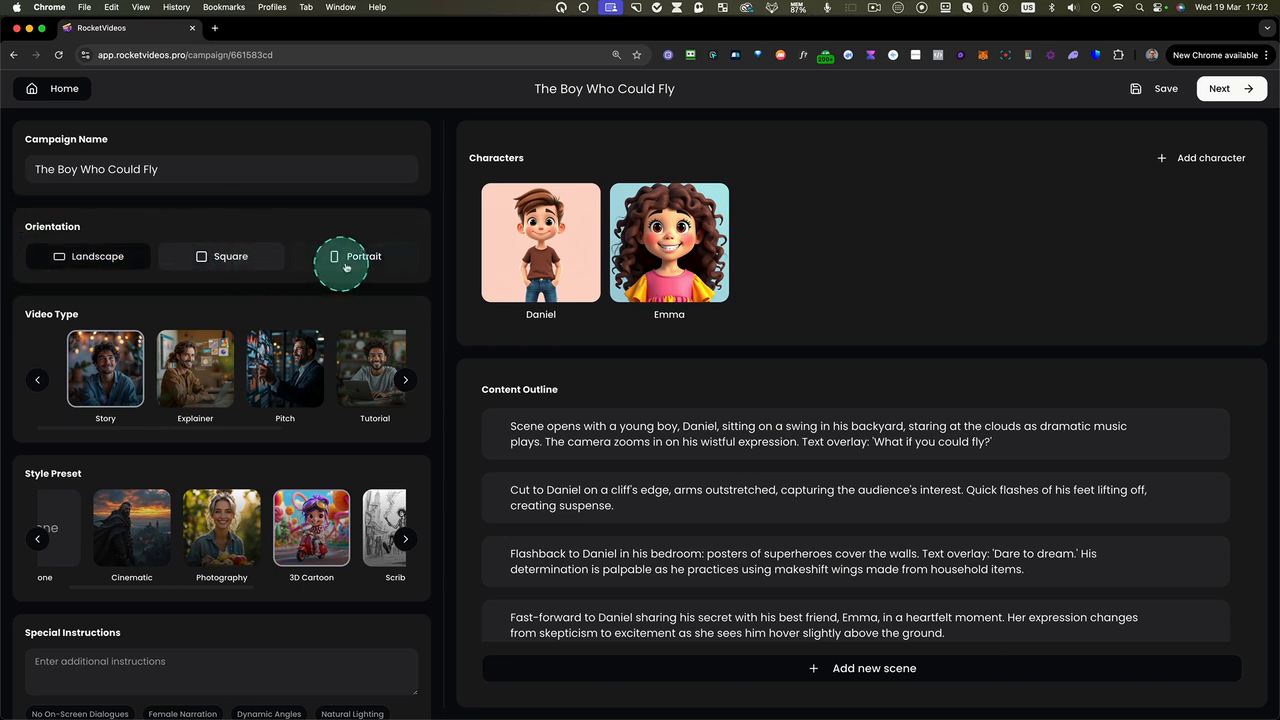
pyautogui.click(128, 261)
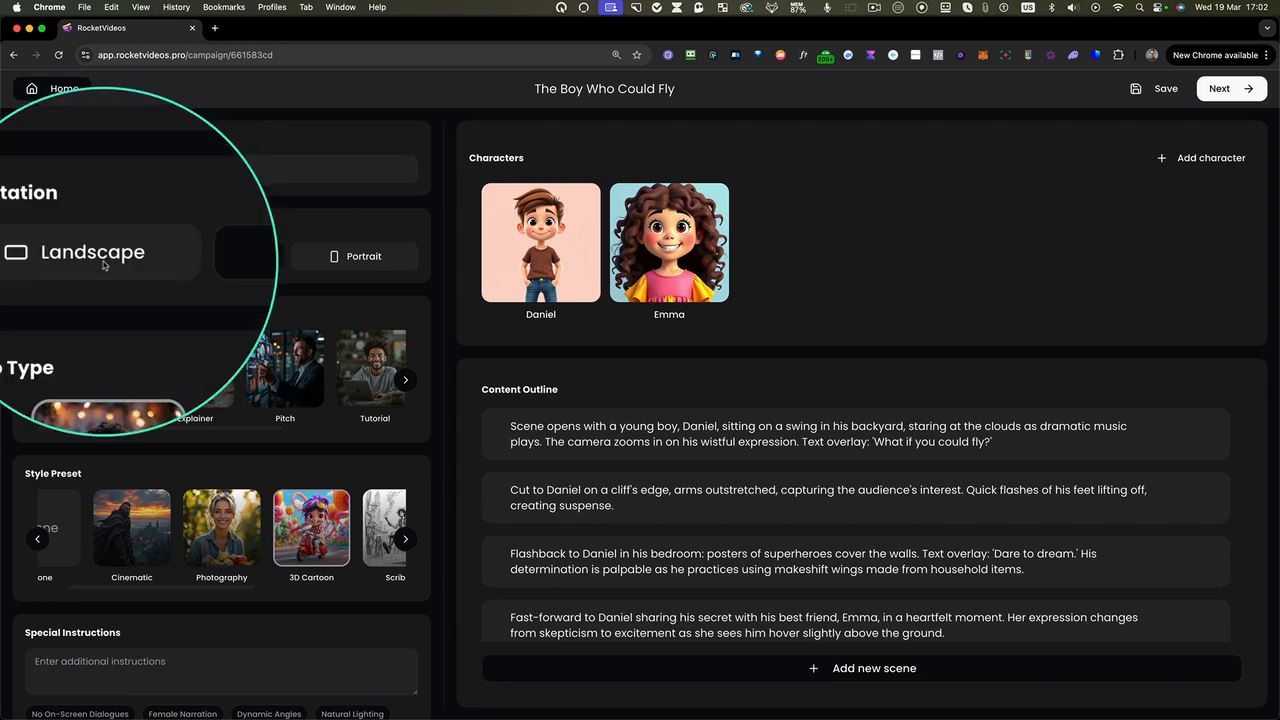
# Add the special instruction "Do not include dialogues for on-screen characters." and keep it as the campaign's only instruction
pyautogui.scroll(-1, 251, 393)
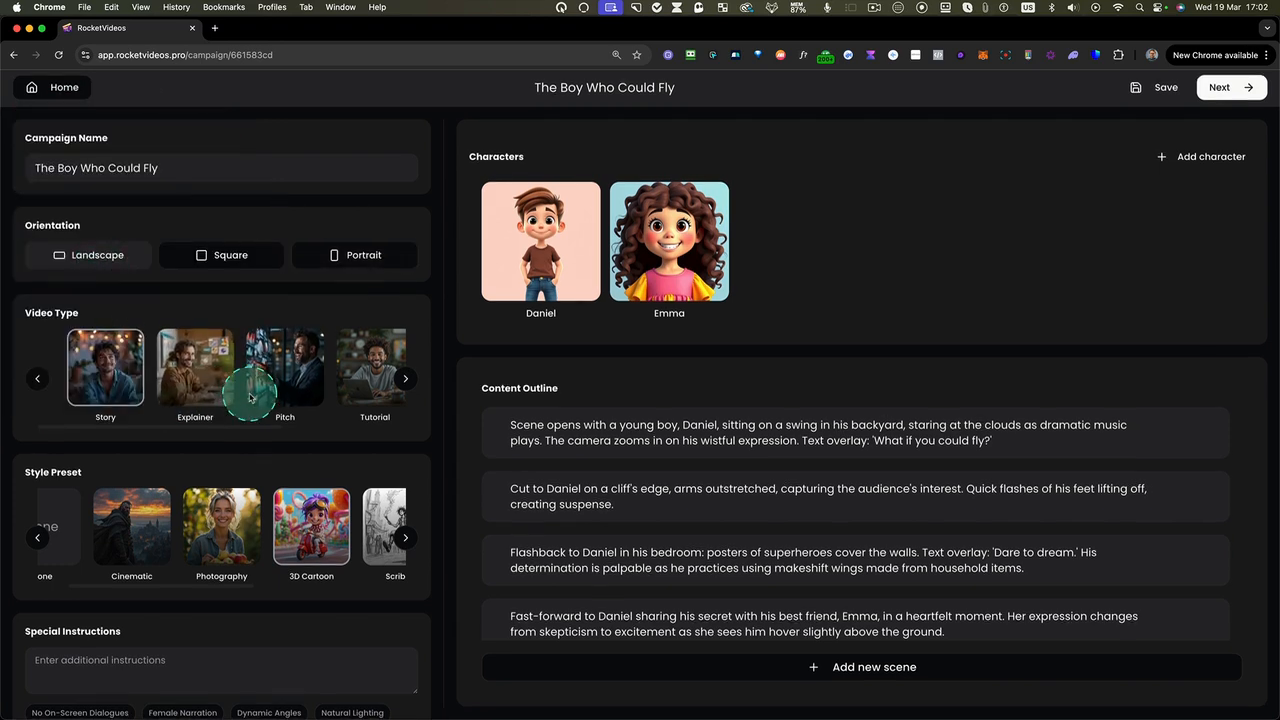
pyautogui.scroll(1, 251, 398)
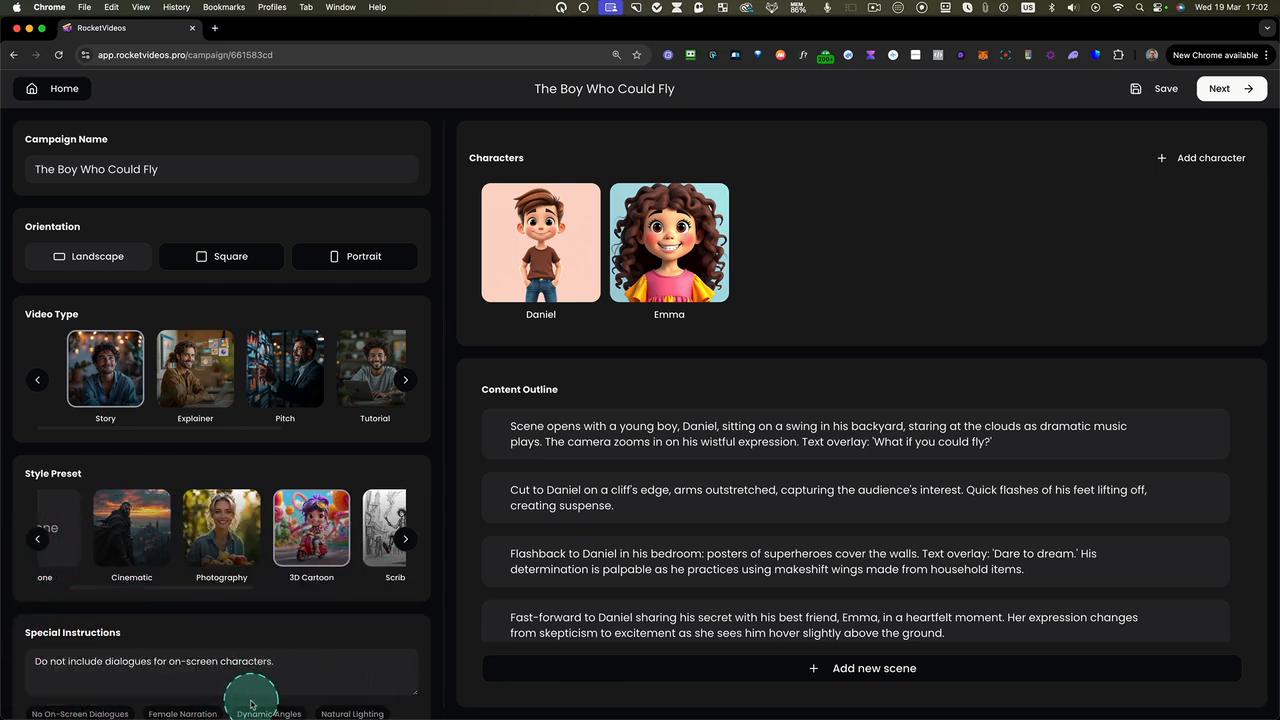
pyautogui.click(190, 712)
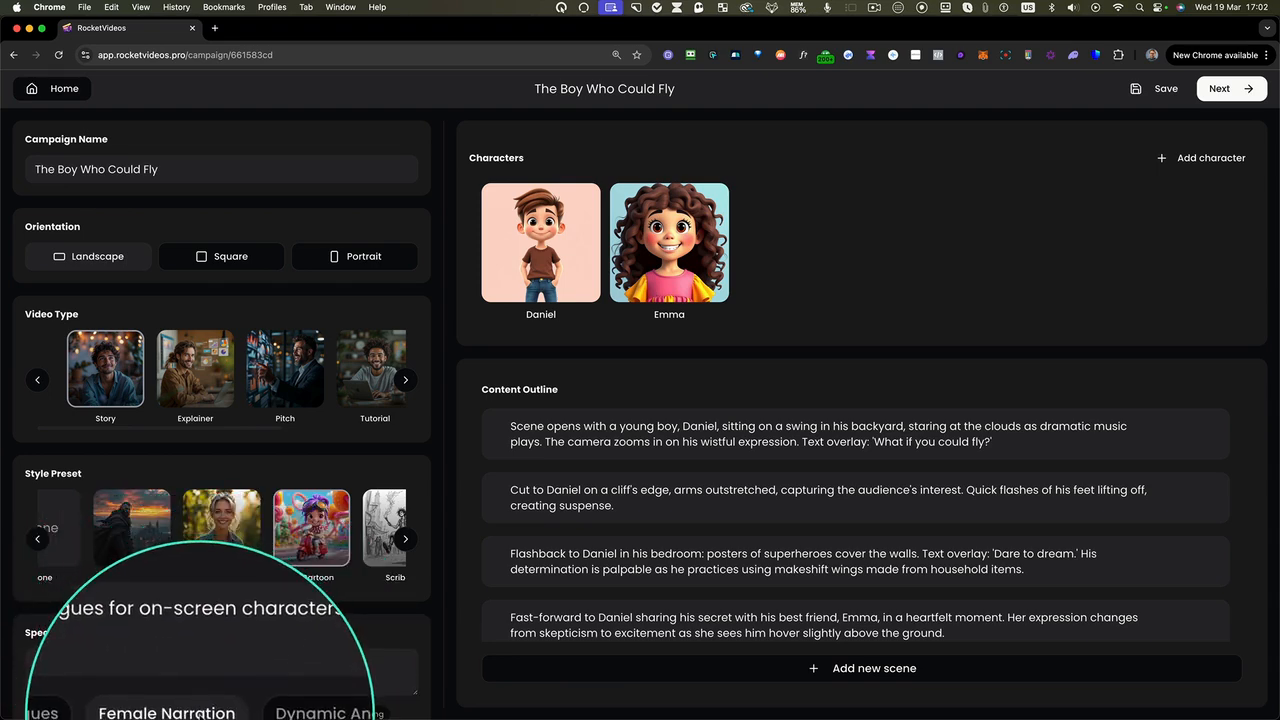
pyautogui.click(286, 662)
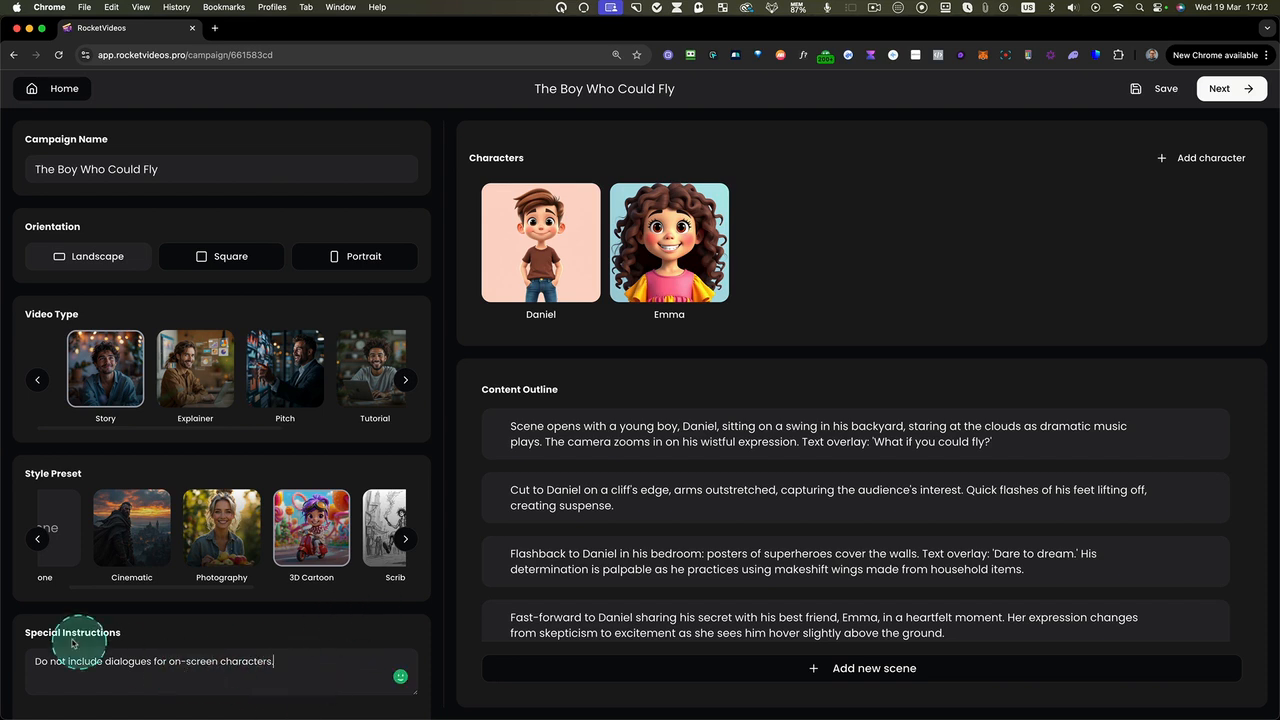
pyautogui.click(180, 679)
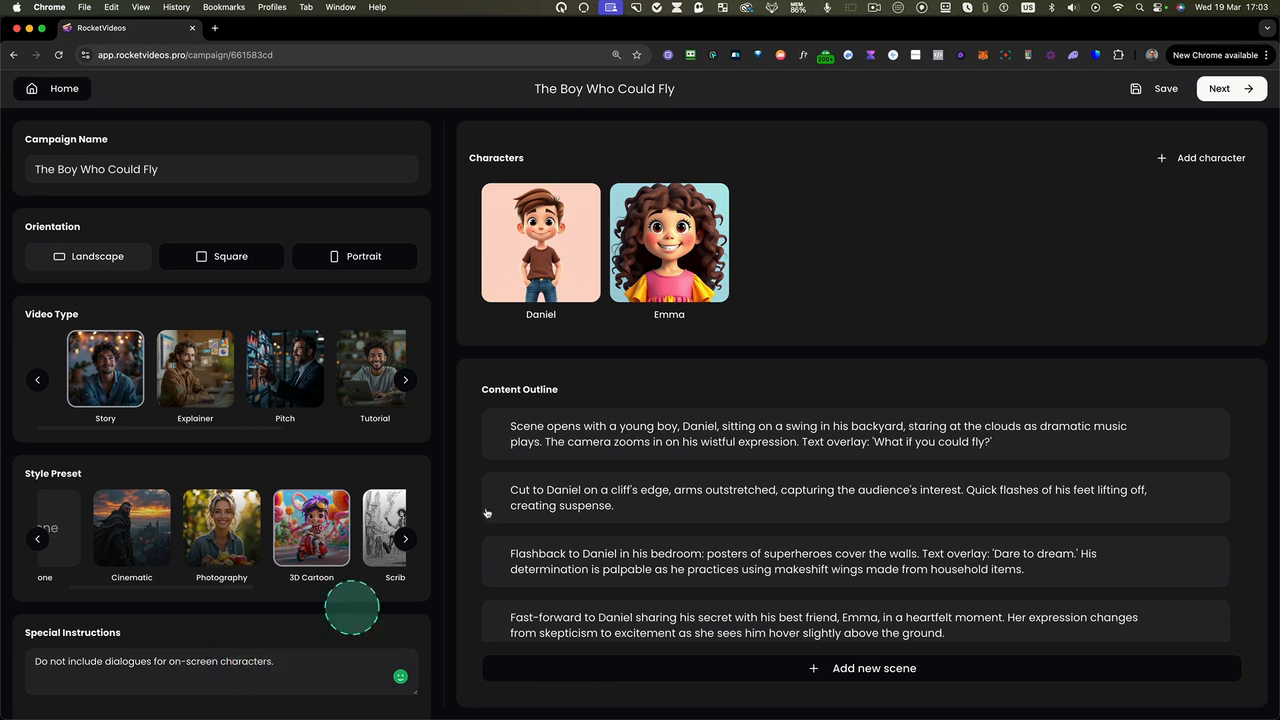
# Save the campaign and continue to its storyboard
pyautogui.click(1158, 90)
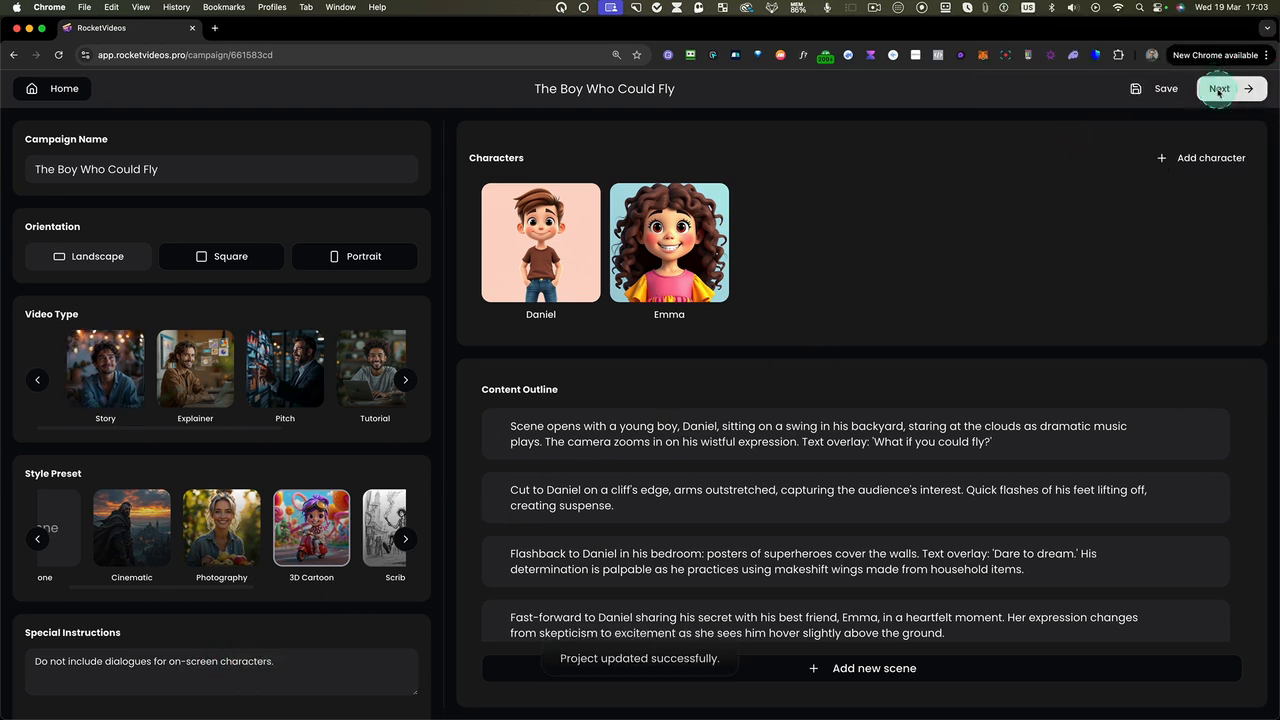
pyautogui.click(1218, 90)
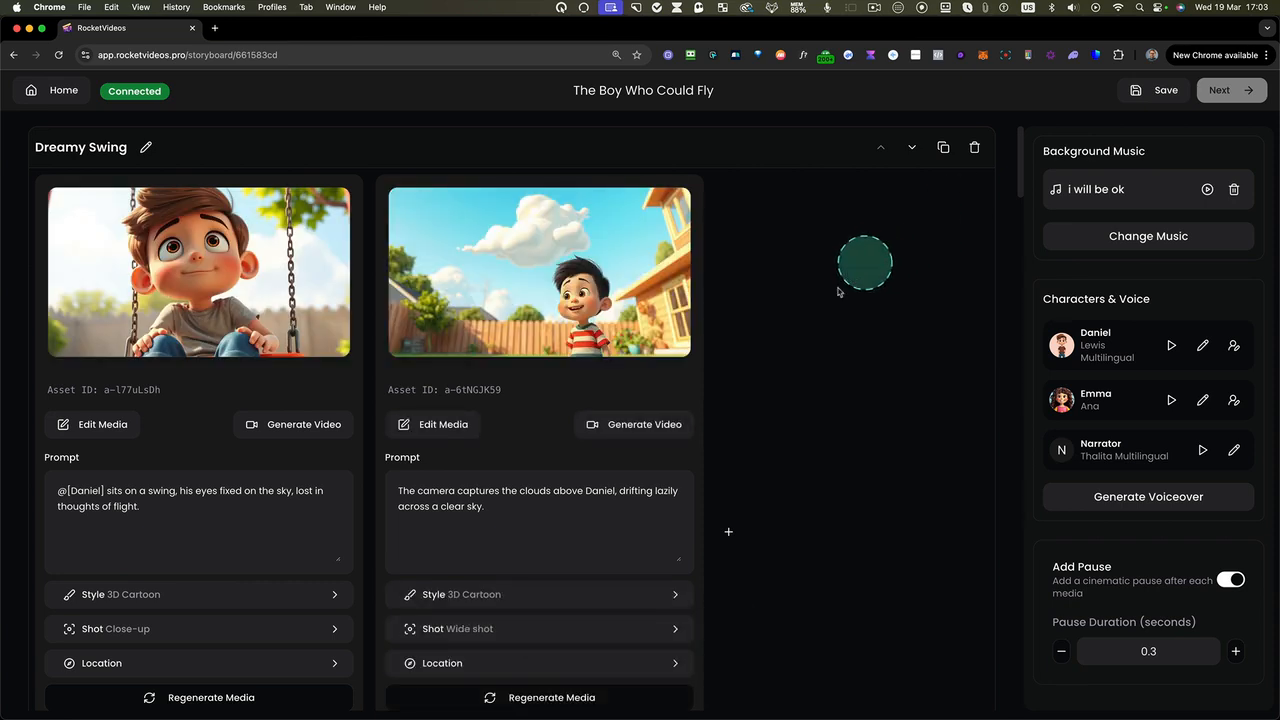
# Review all storyboard scenes from Dreamy Swing to the closing scene, checking their images, prompts and narration
pyautogui.scroll(-5, 771, 340)
pyautogui.scroll(-3, 771, 340)
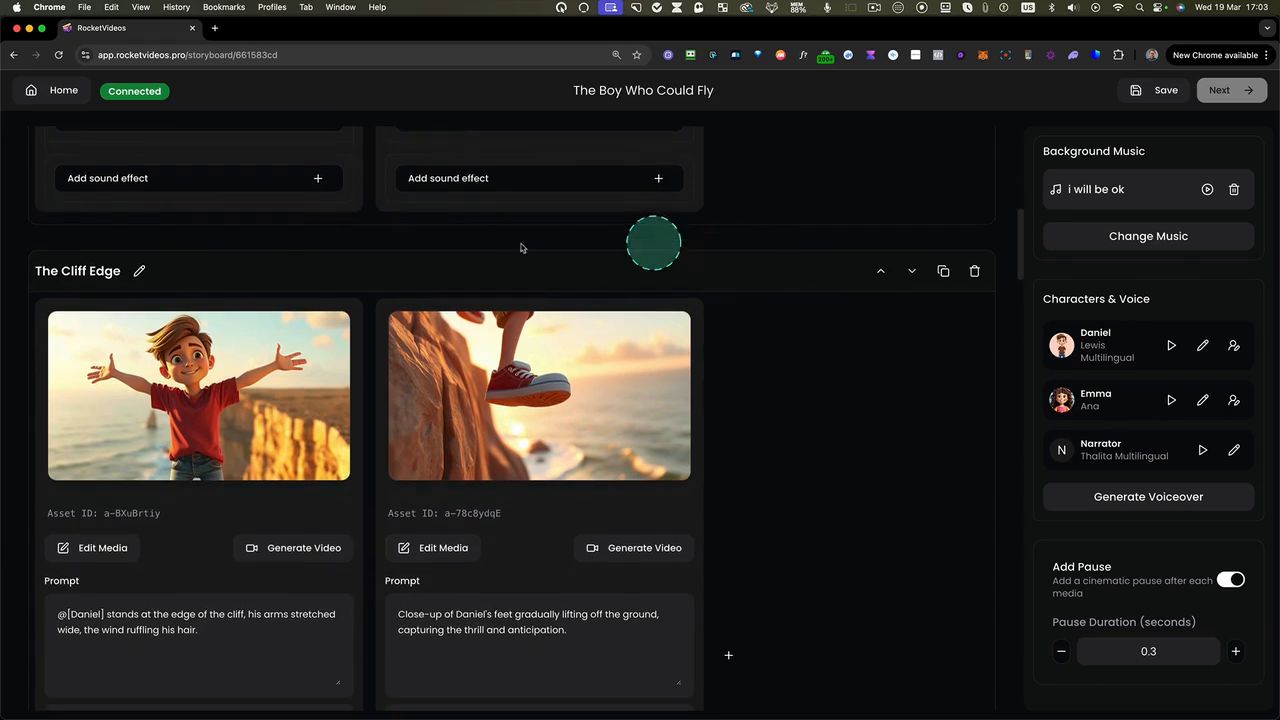
pyautogui.scroll(-6, 750, 420)
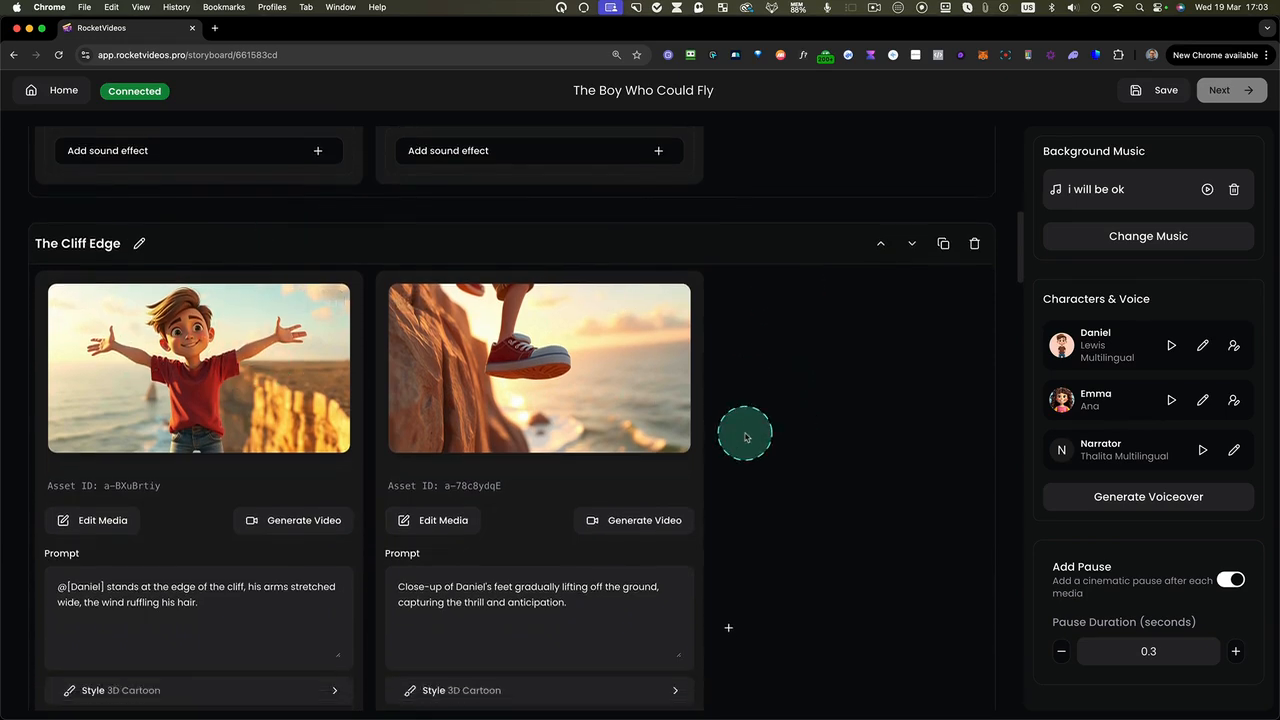
pyautogui.scroll(-4, 760, 401)
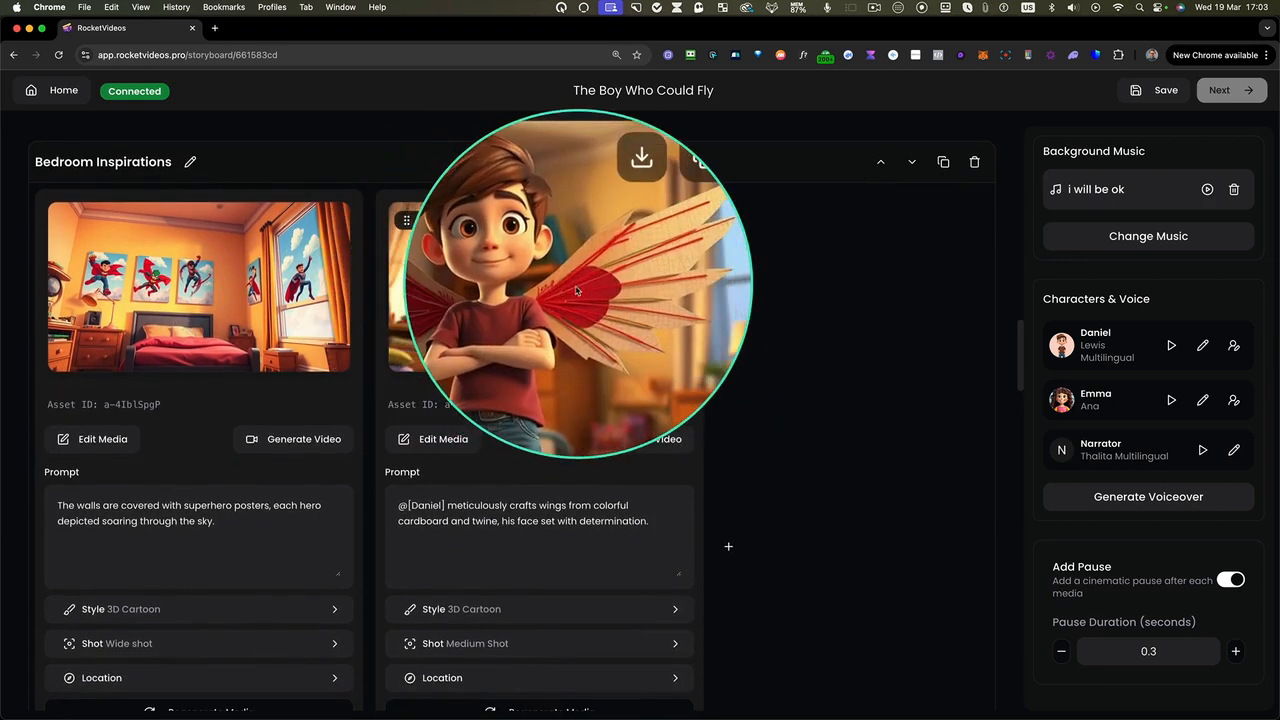
pyautogui.scroll(-4, 745, 370)
pyautogui.scroll(-5, 754, 374)
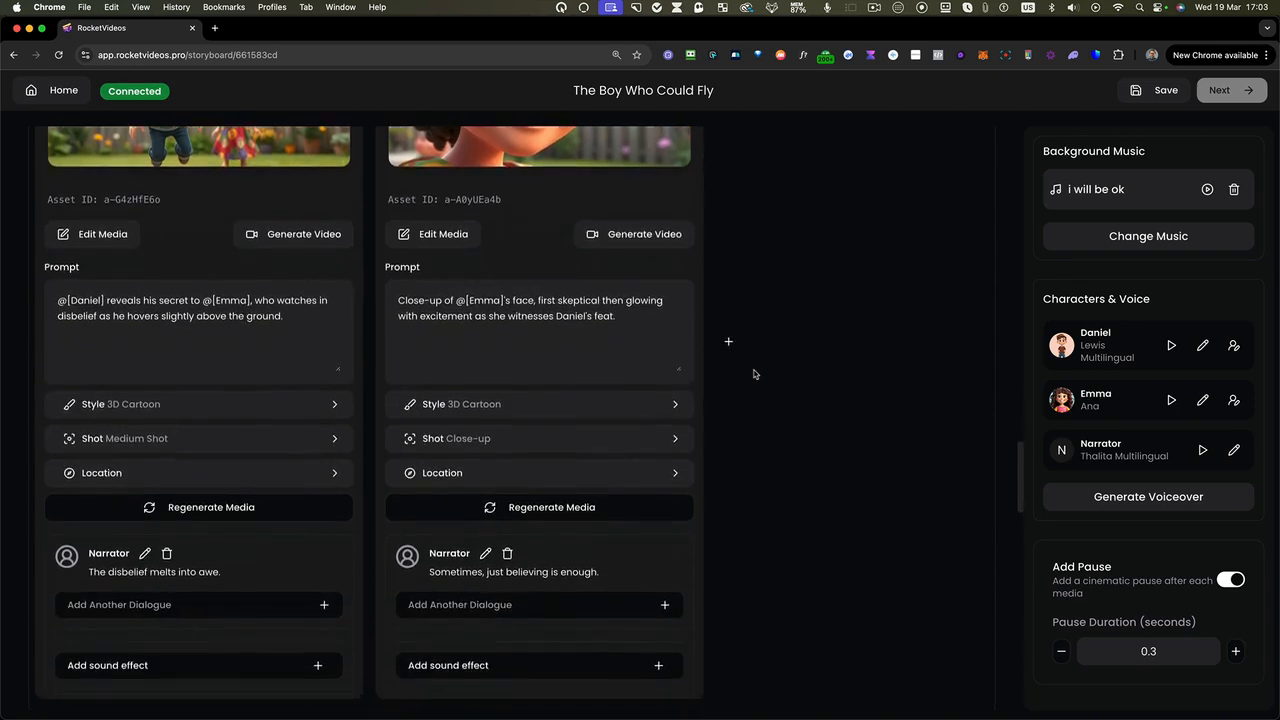
pyautogui.scroll(-4, 754, 374)
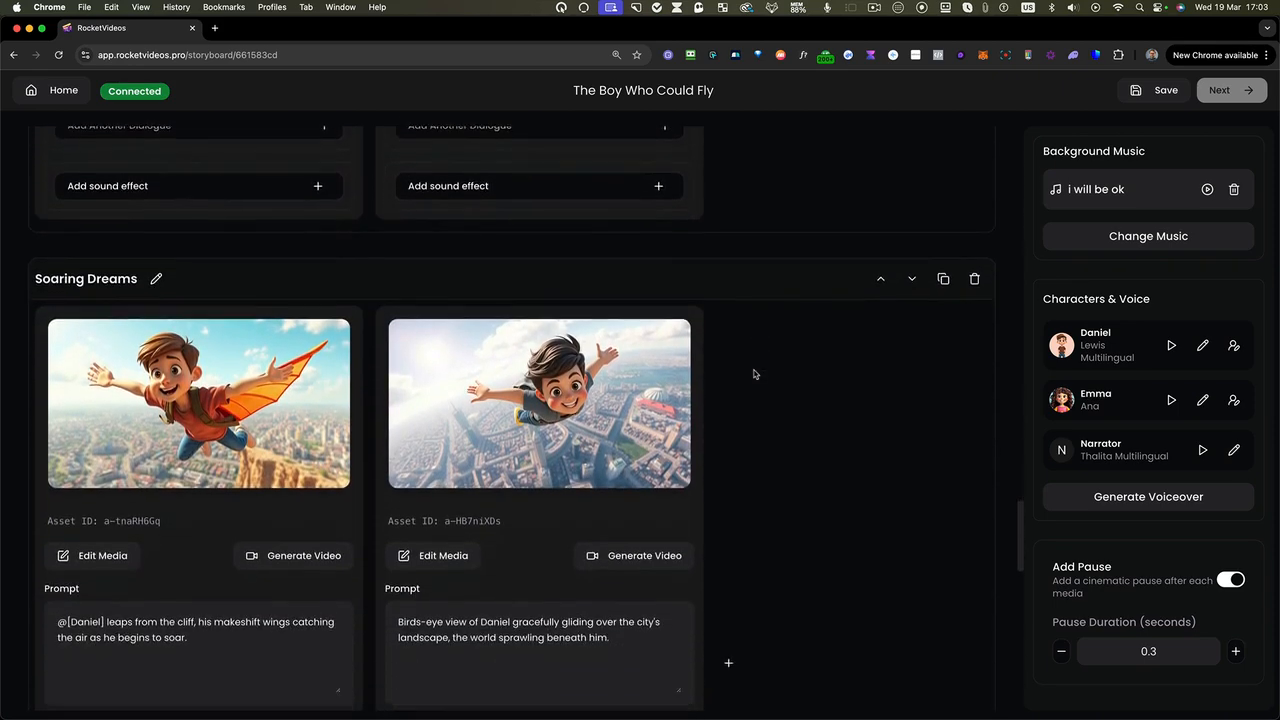
pyautogui.scroll(-7, 741, 413)
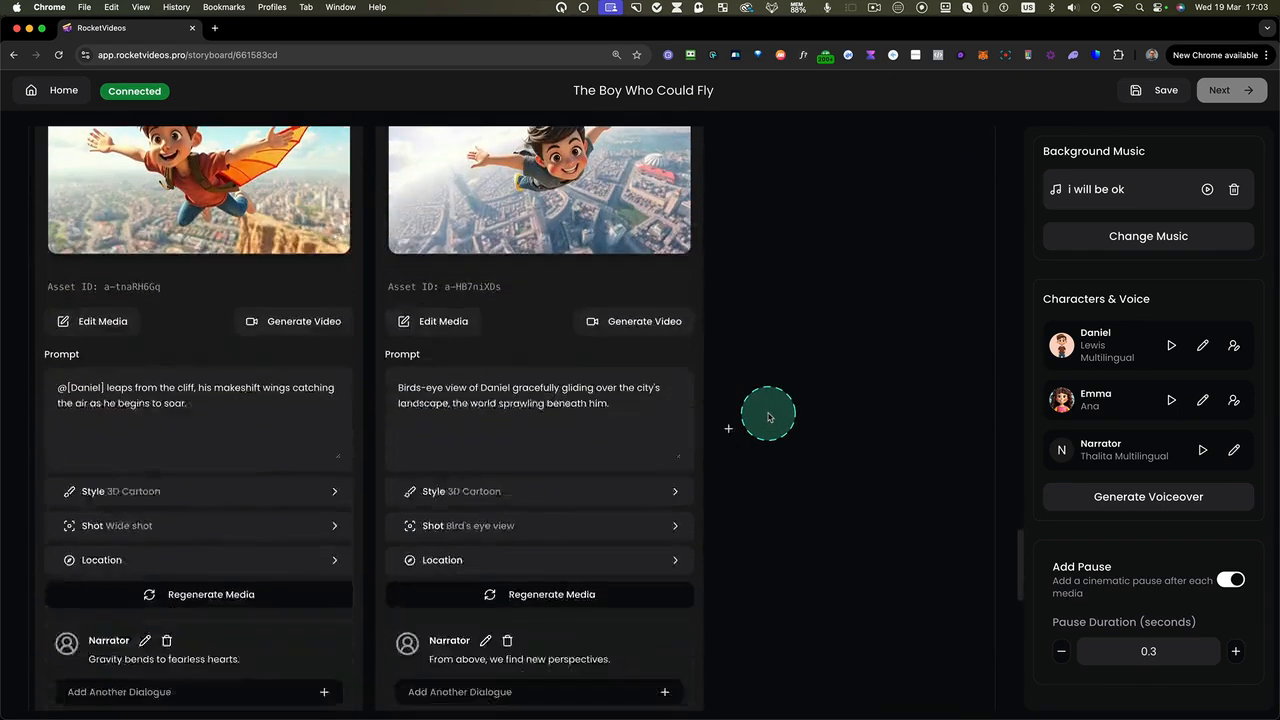
pyautogui.scroll(-2, 768, 417)
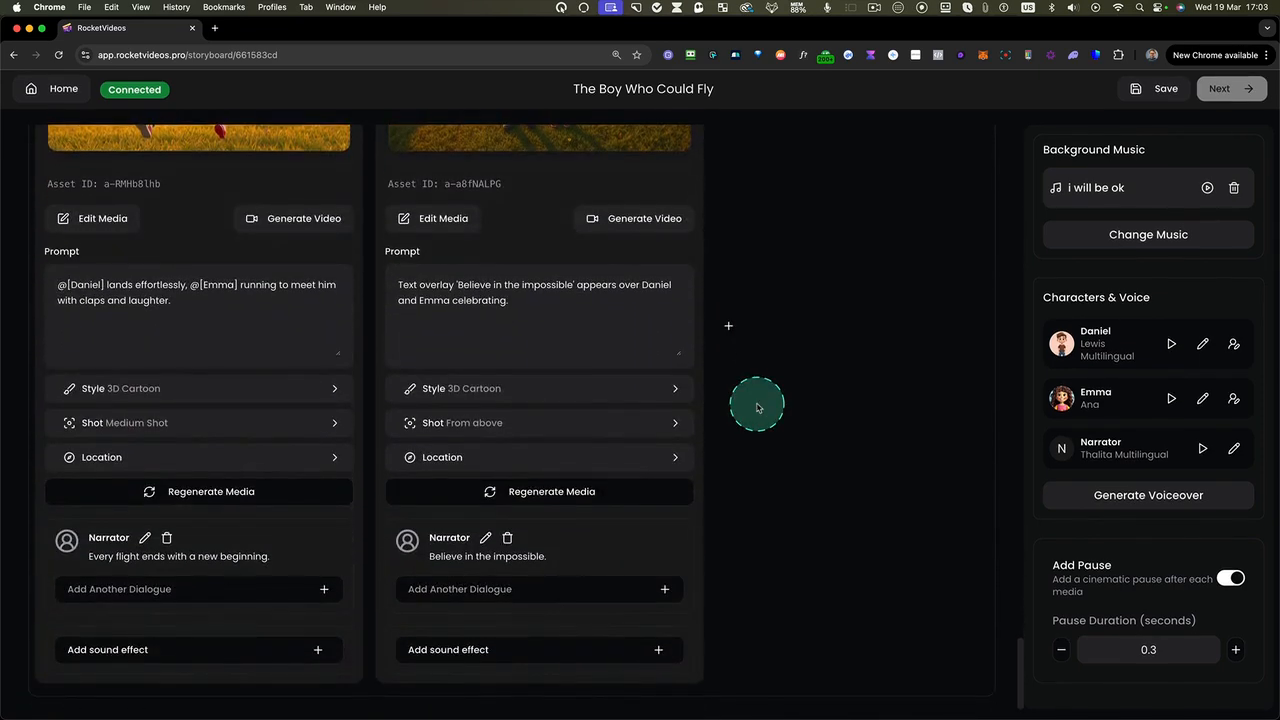
pyautogui.scroll(5, 760, 380)
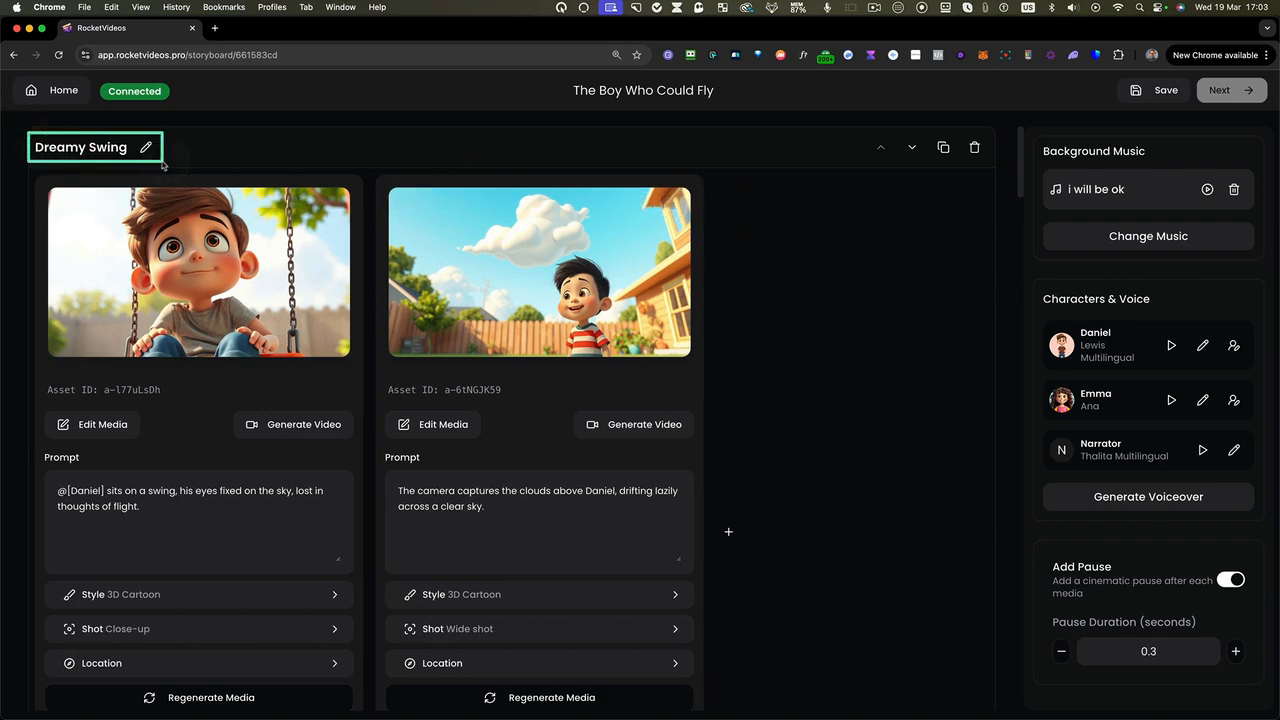
# Examine how the Dreamy Swing and The Cliff Edge scenes are divided into media, including the first image and its prompt
pyautogui.scroll(-6, 29, 174)
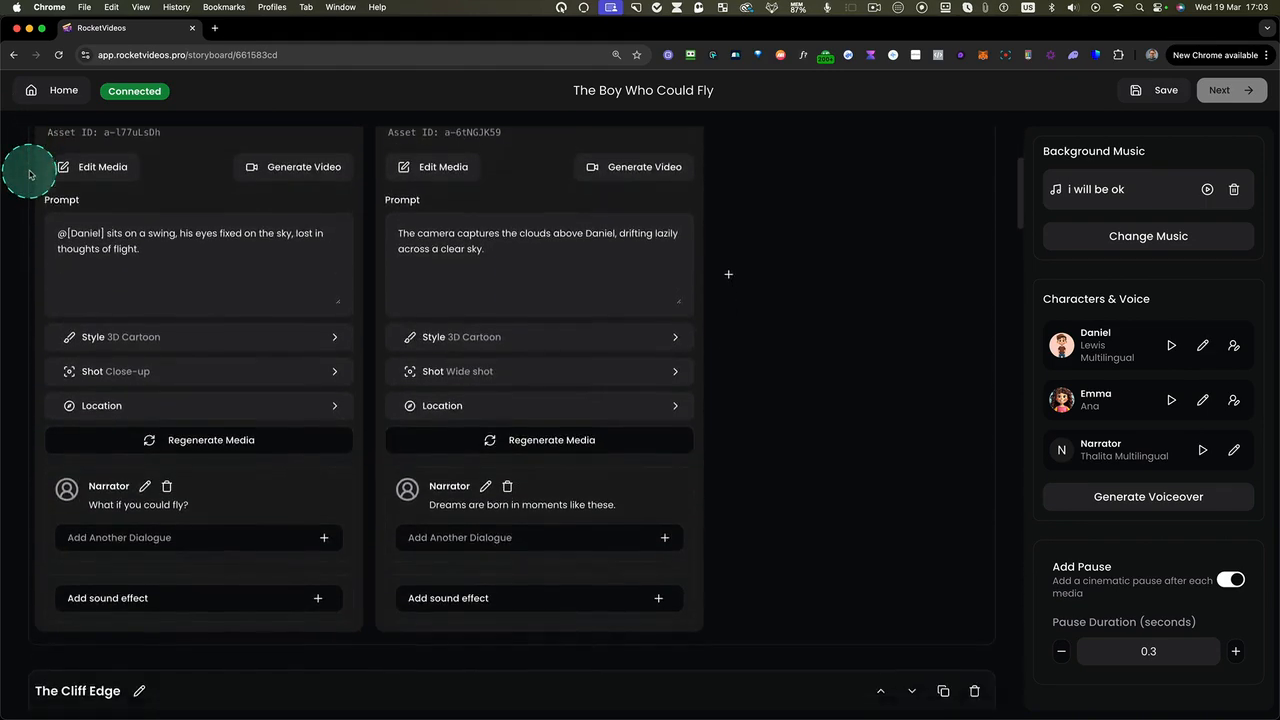
pyautogui.scroll(-3, 29, 174)
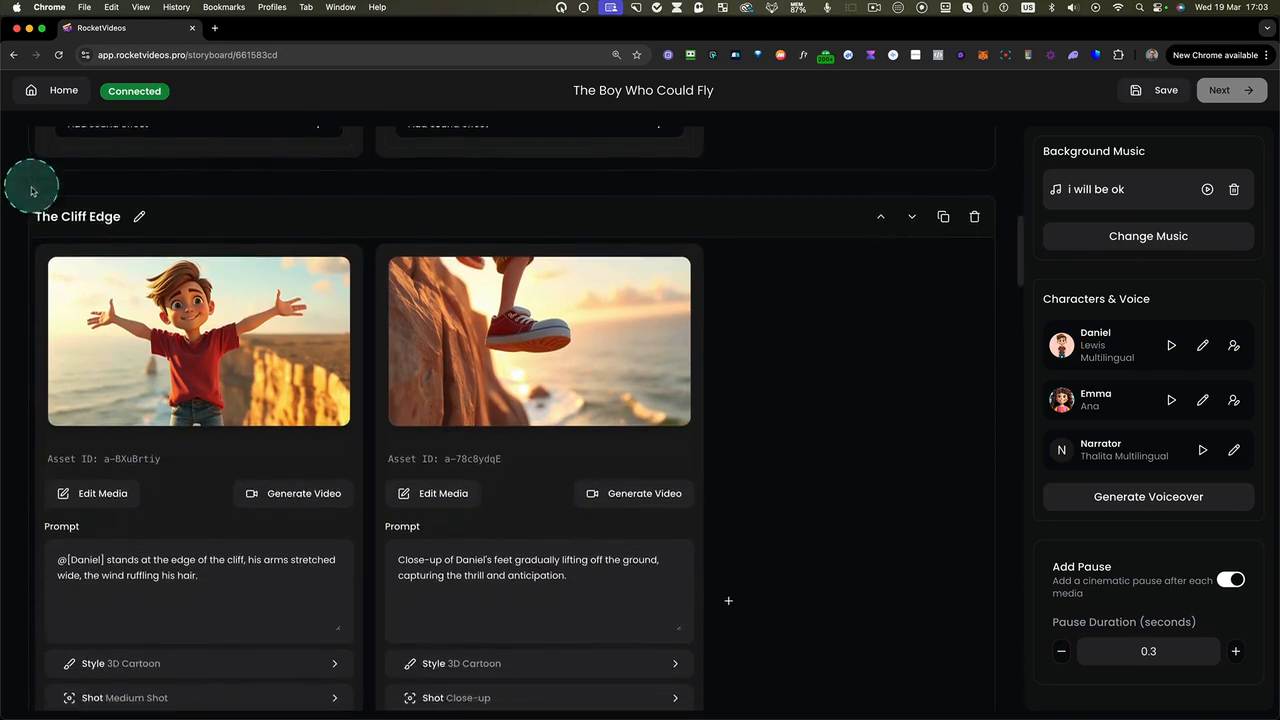
pyautogui.moveTo(25, 182); pyautogui.dragTo(567, 663)
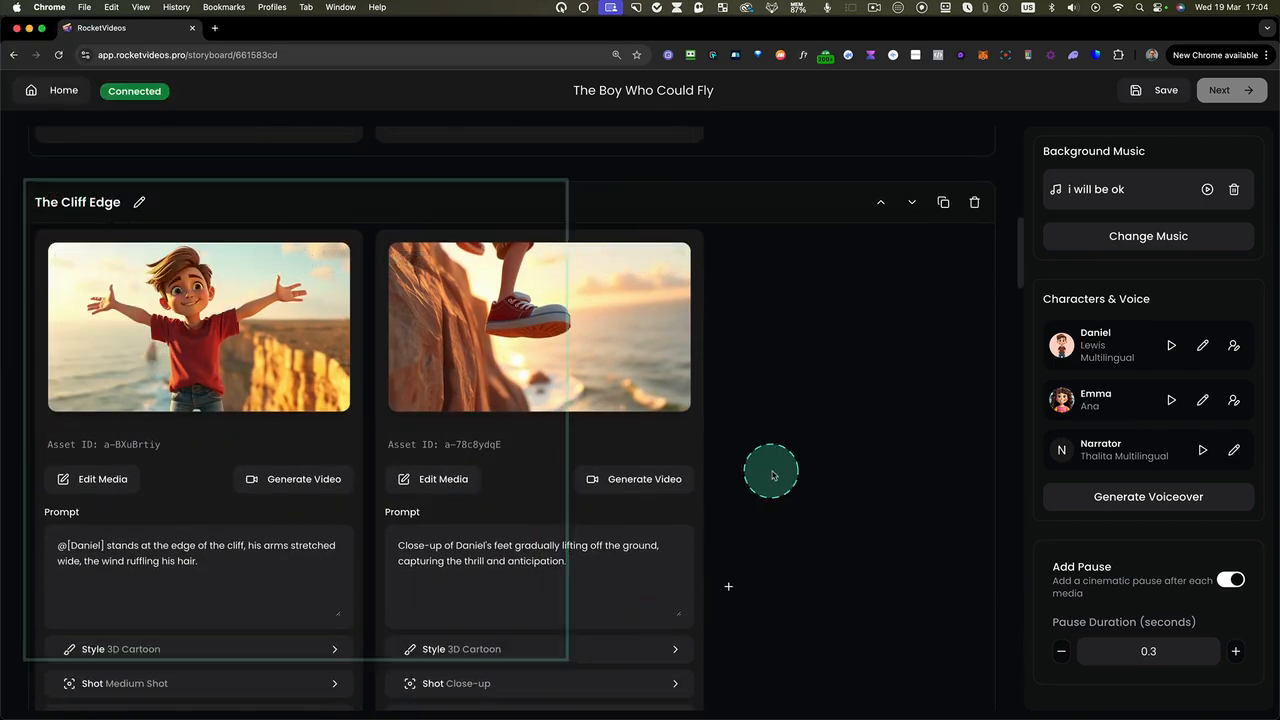
pyautogui.scroll(10, 772, 475)
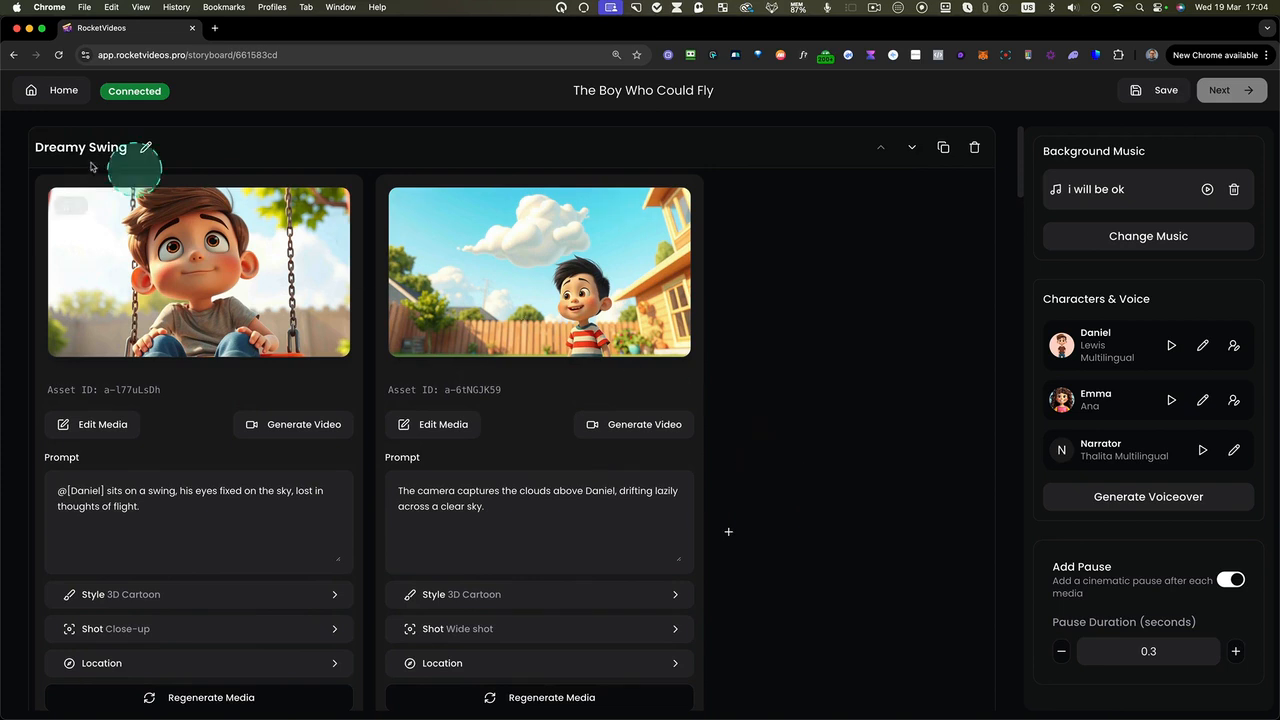
pyautogui.moveTo(32, 175); pyautogui.dragTo(363, 710)
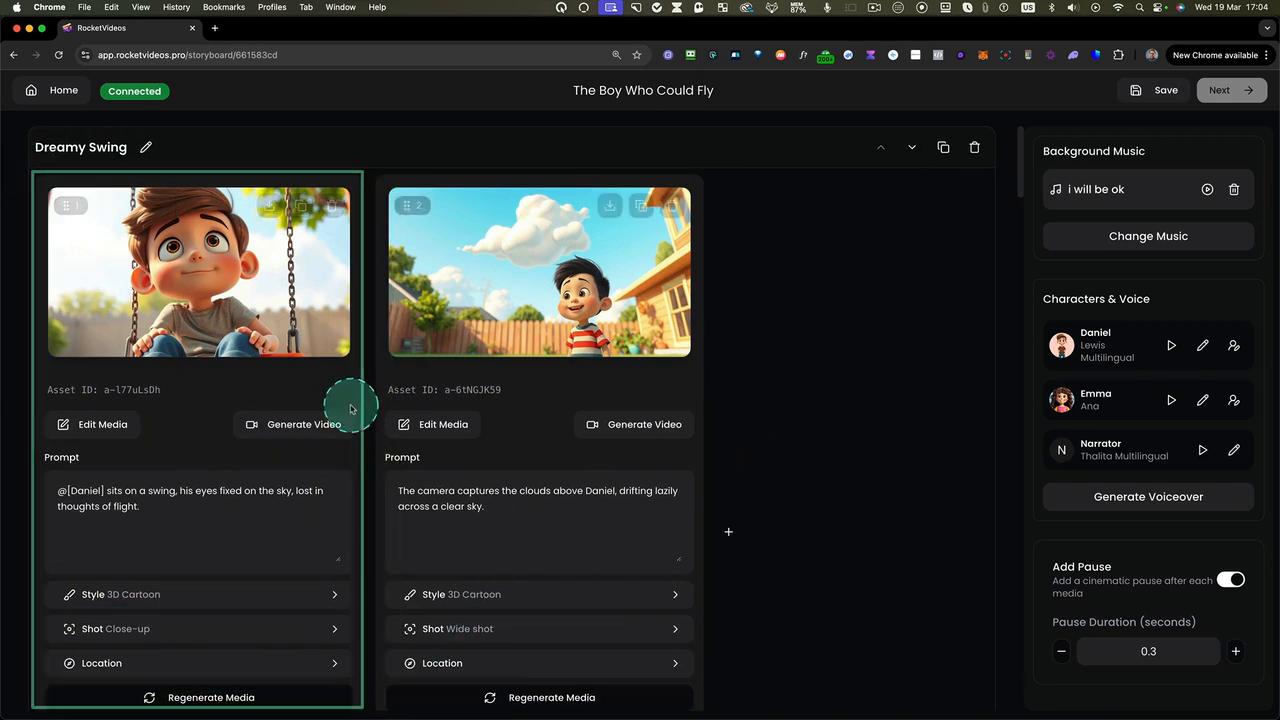
pyautogui.scroll(-1, 249, 343)
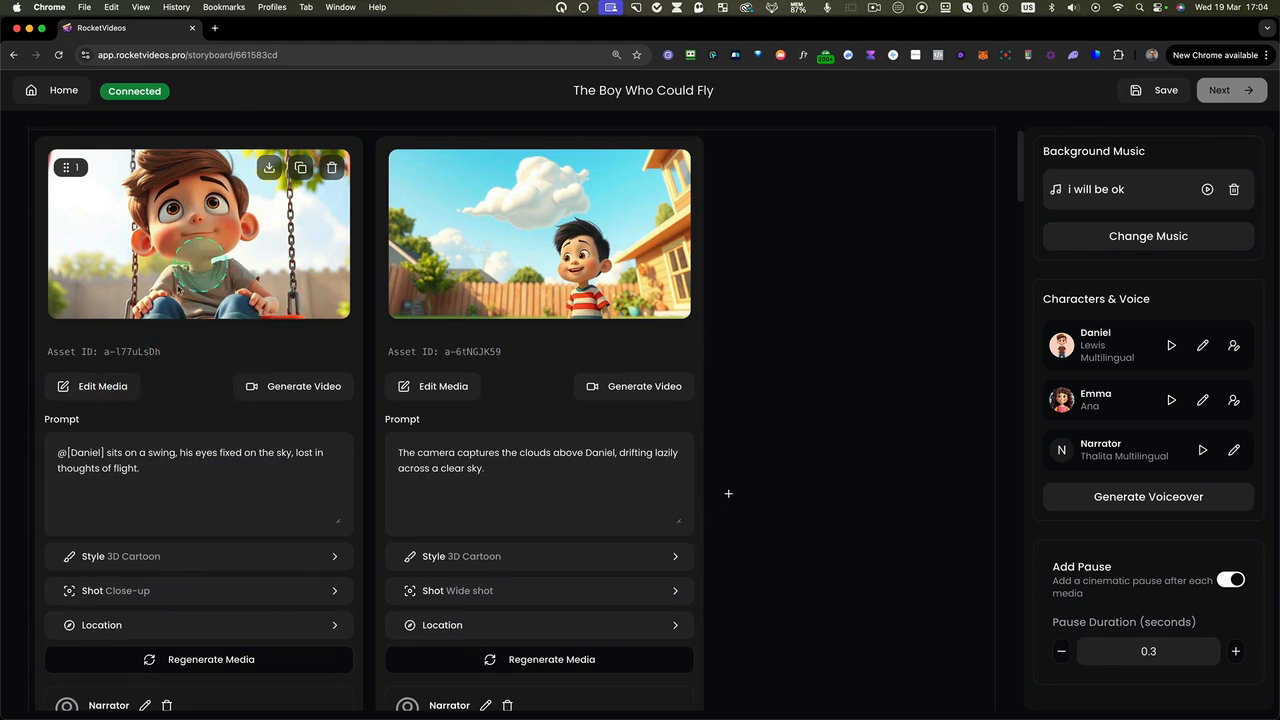
pyautogui.scroll(5, 229, 287)
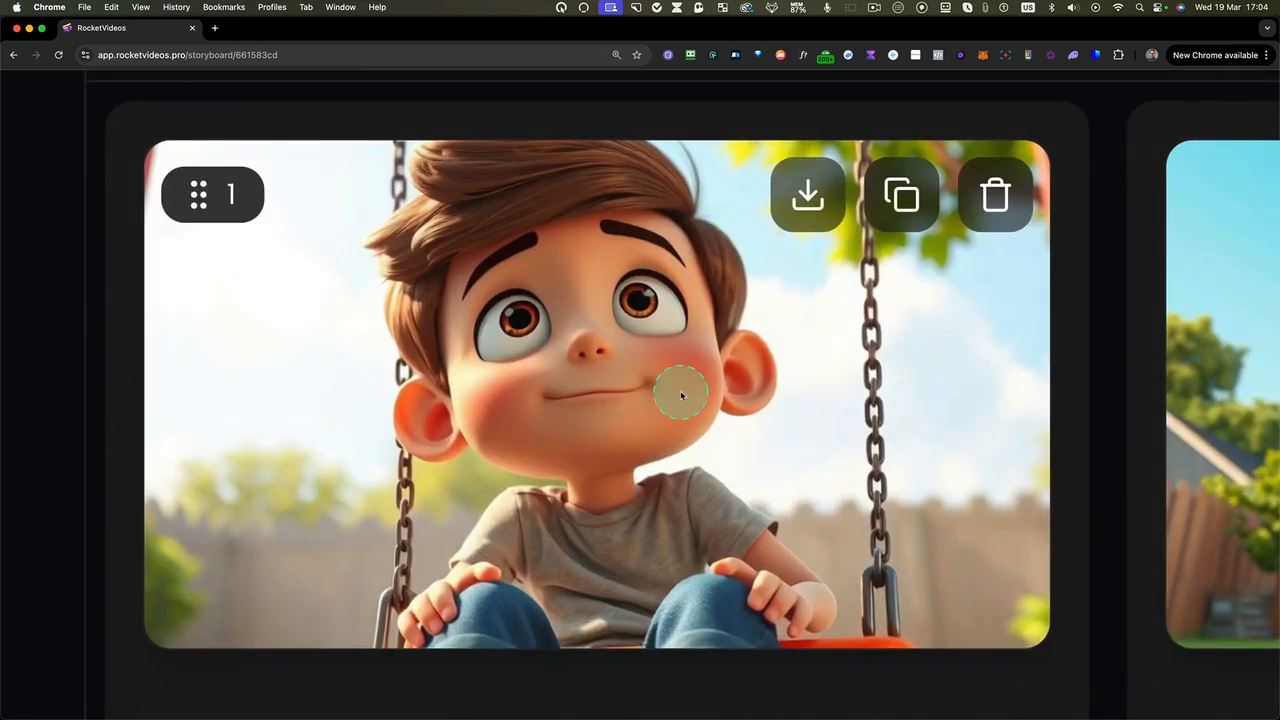
pyautogui.scroll(-5, 681, 396)
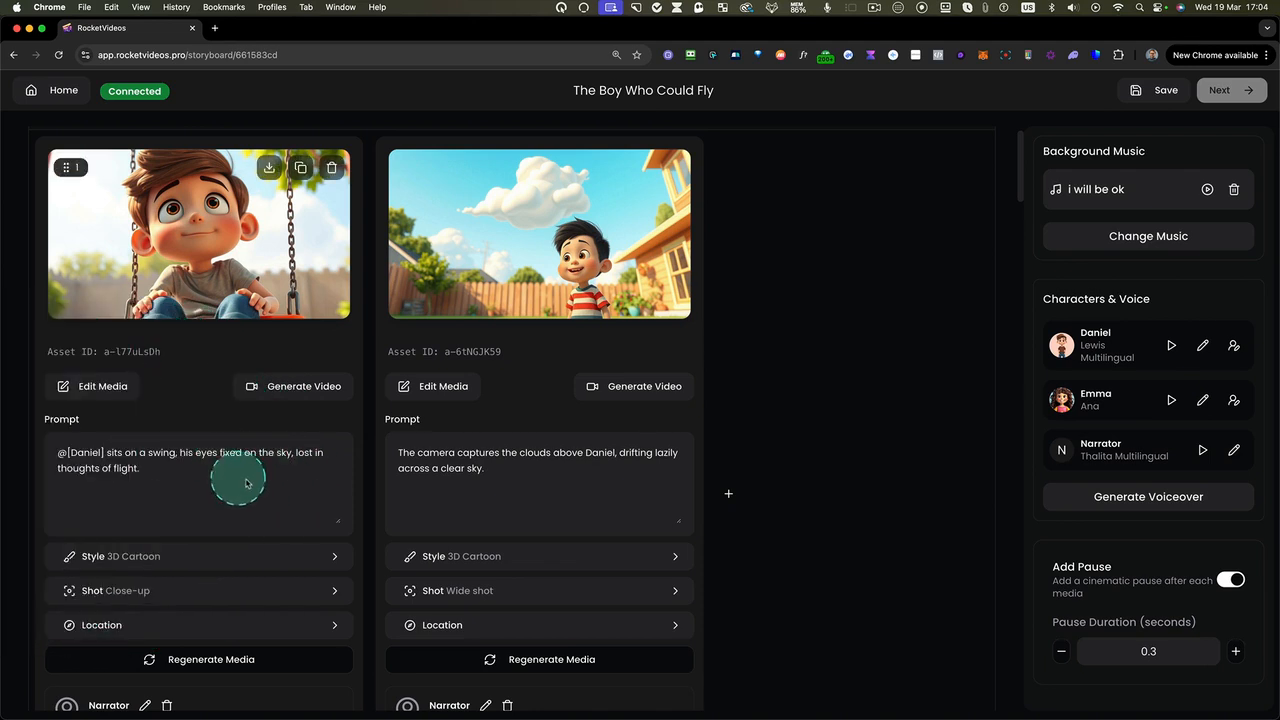
pyautogui.scroll(-1, 262, 489)
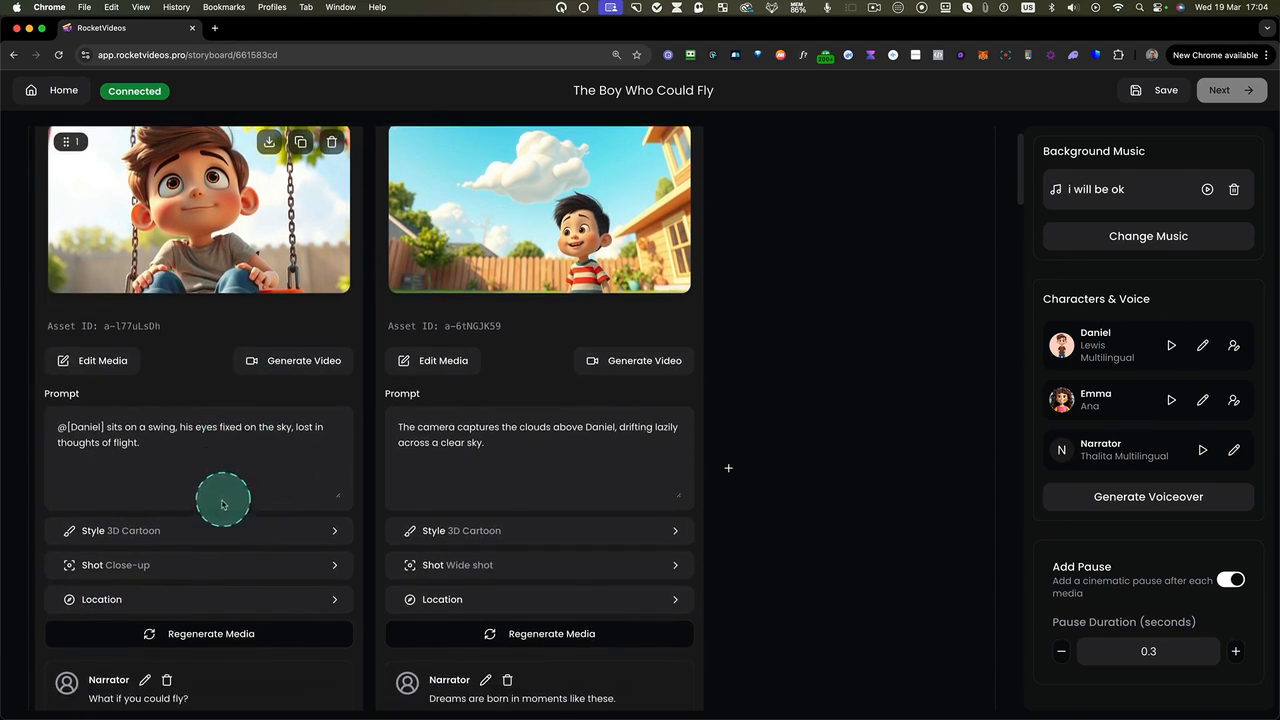
pyautogui.scroll(1, 240, 440)
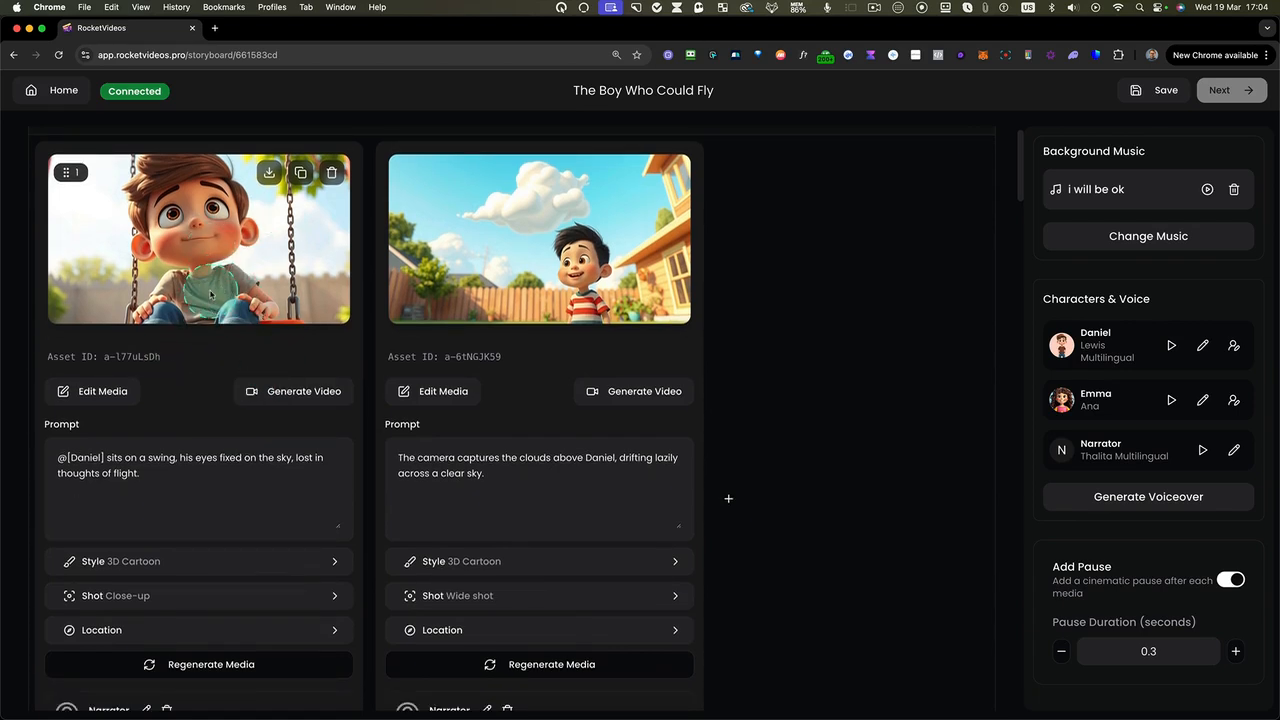
pyautogui.scroll(1, 189, 371)
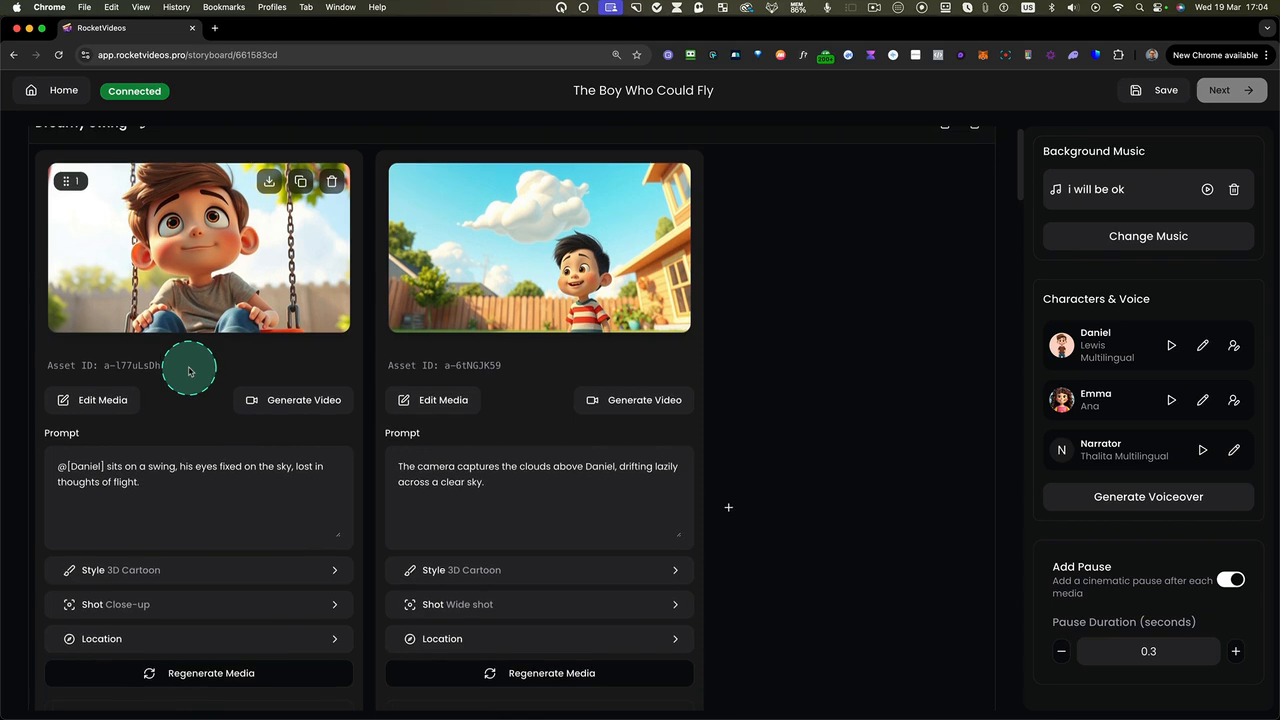
pyautogui.scroll(-1, 185, 338)
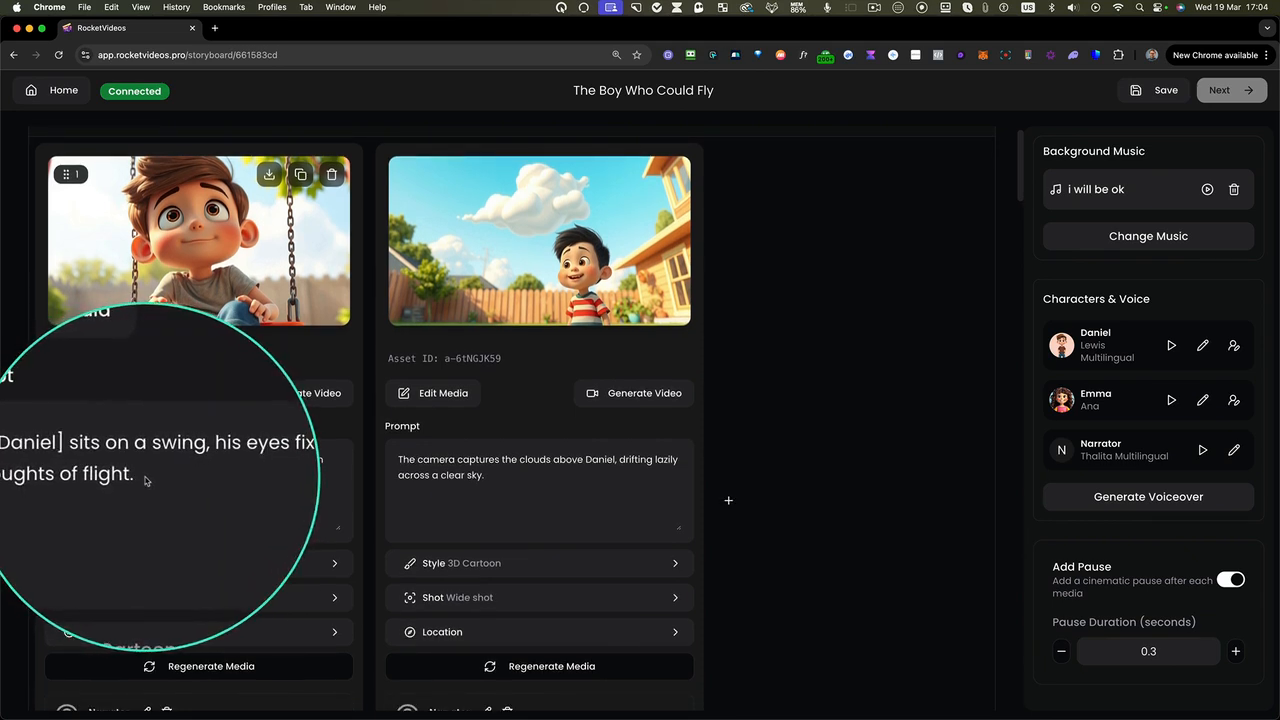
# Replace "sits" with "stand" in the first Dreamy Swing image's prompt and save its location settings with the weather set to Rainy
pyautogui.doubleClick(116, 462)
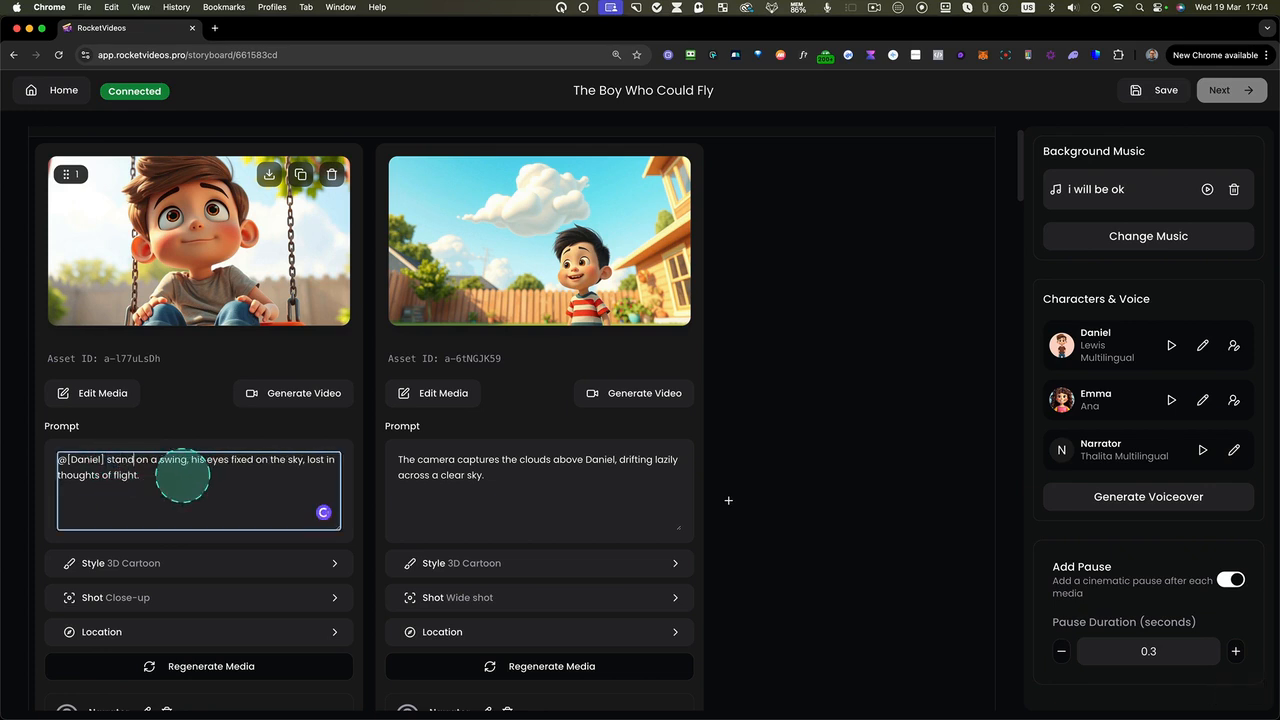
pyautogui.scroll(-1, 176, 479)
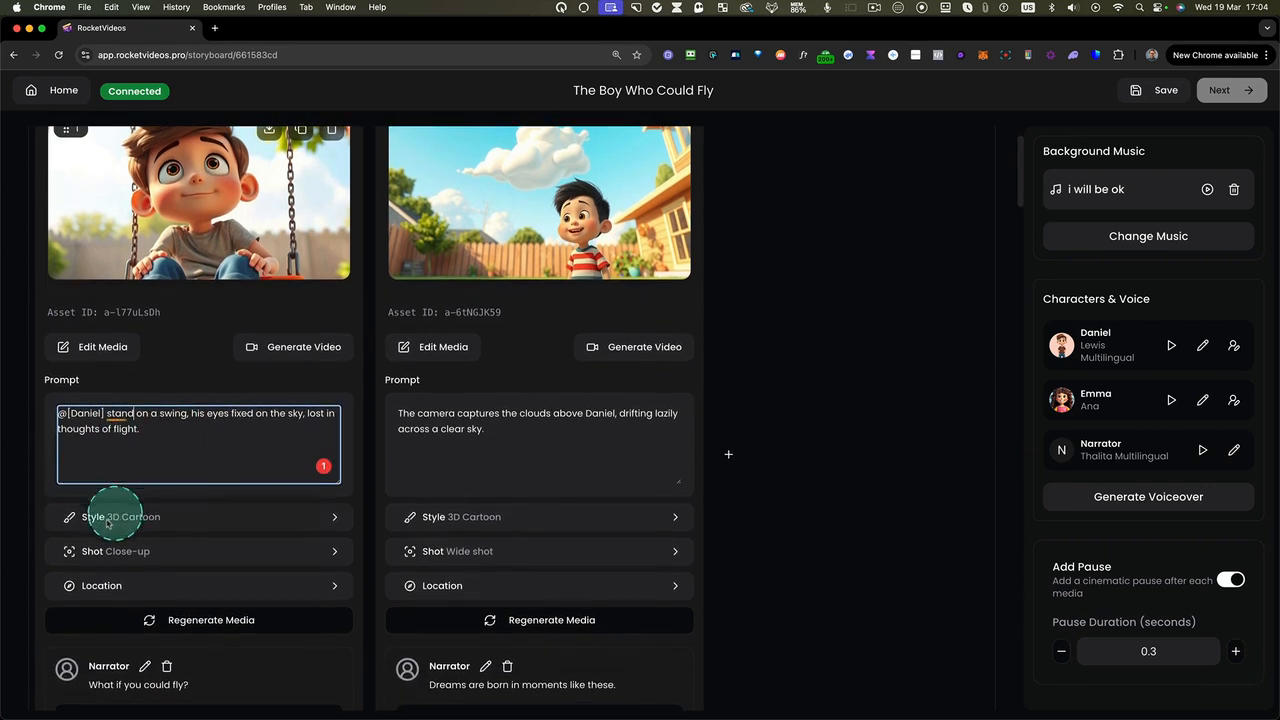
pyautogui.click(108, 588)
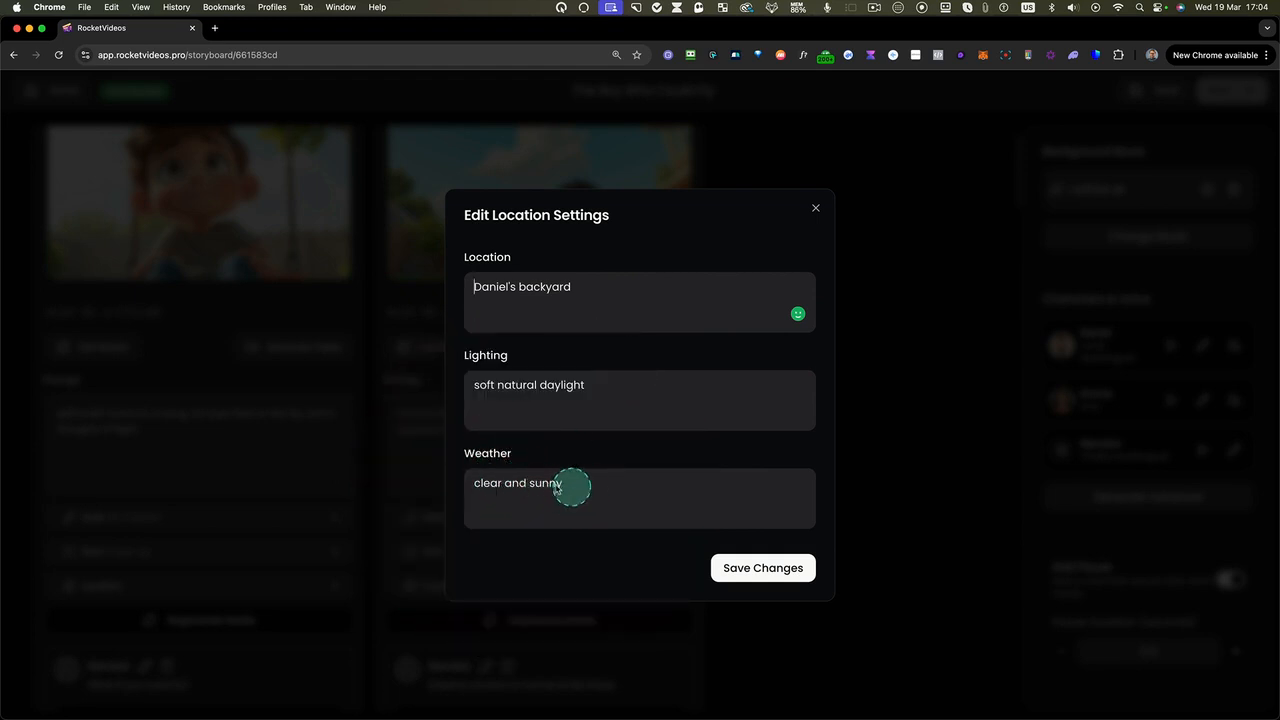
pyautogui.moveTo(575, 486); pyautogui.dragTo(457, 482)
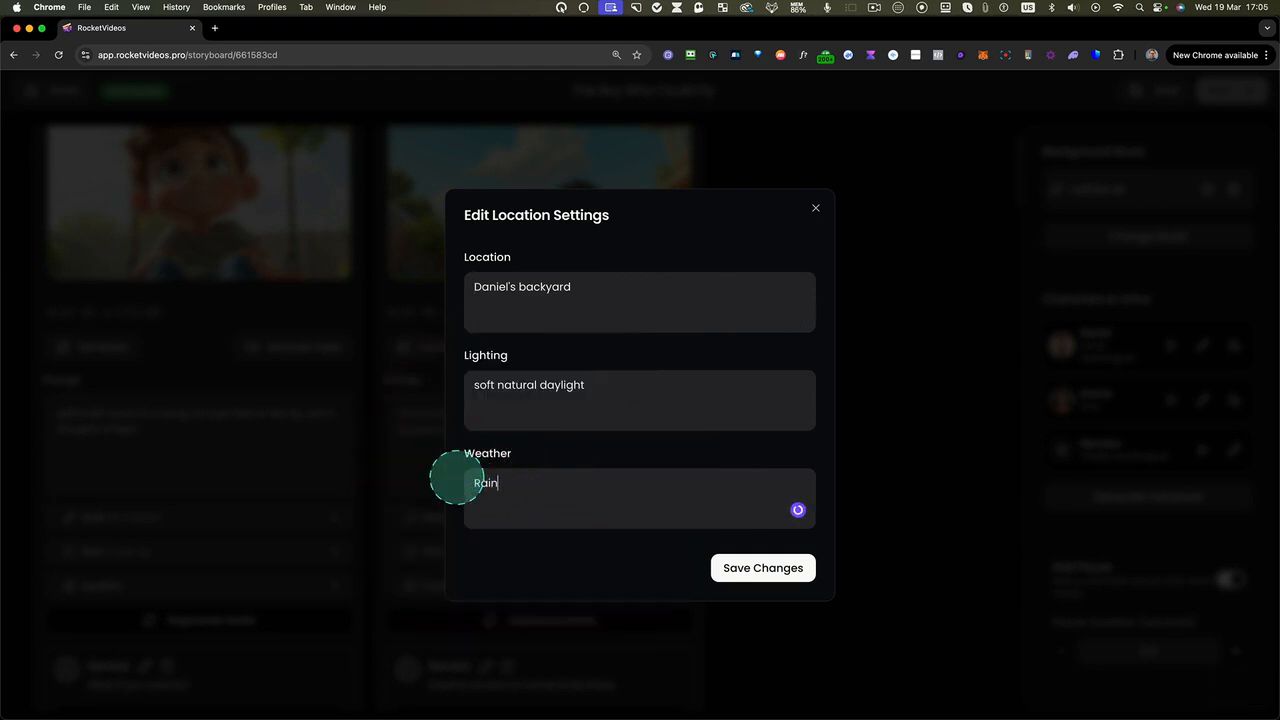
pyautogui.click(760, 567)
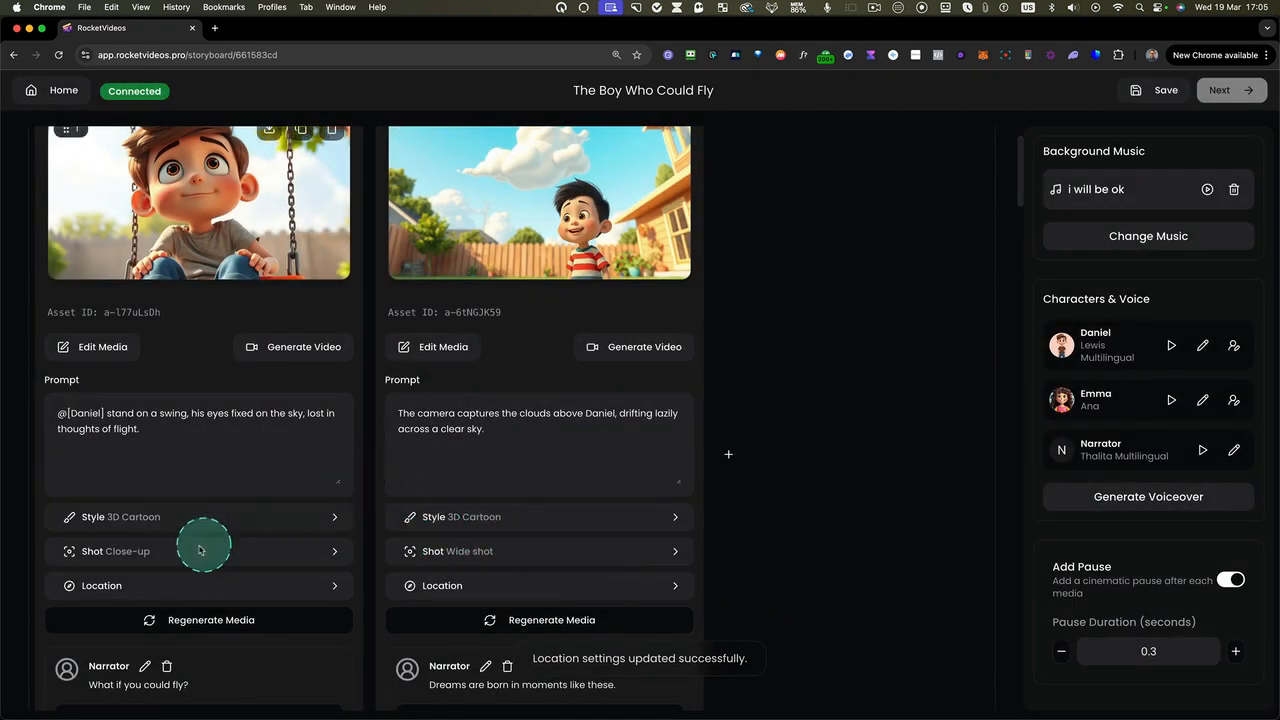
# Set the first Dreamy Swing image's shot type to Medium Shot and regenerate its media
pyautogui.click(105, 555)
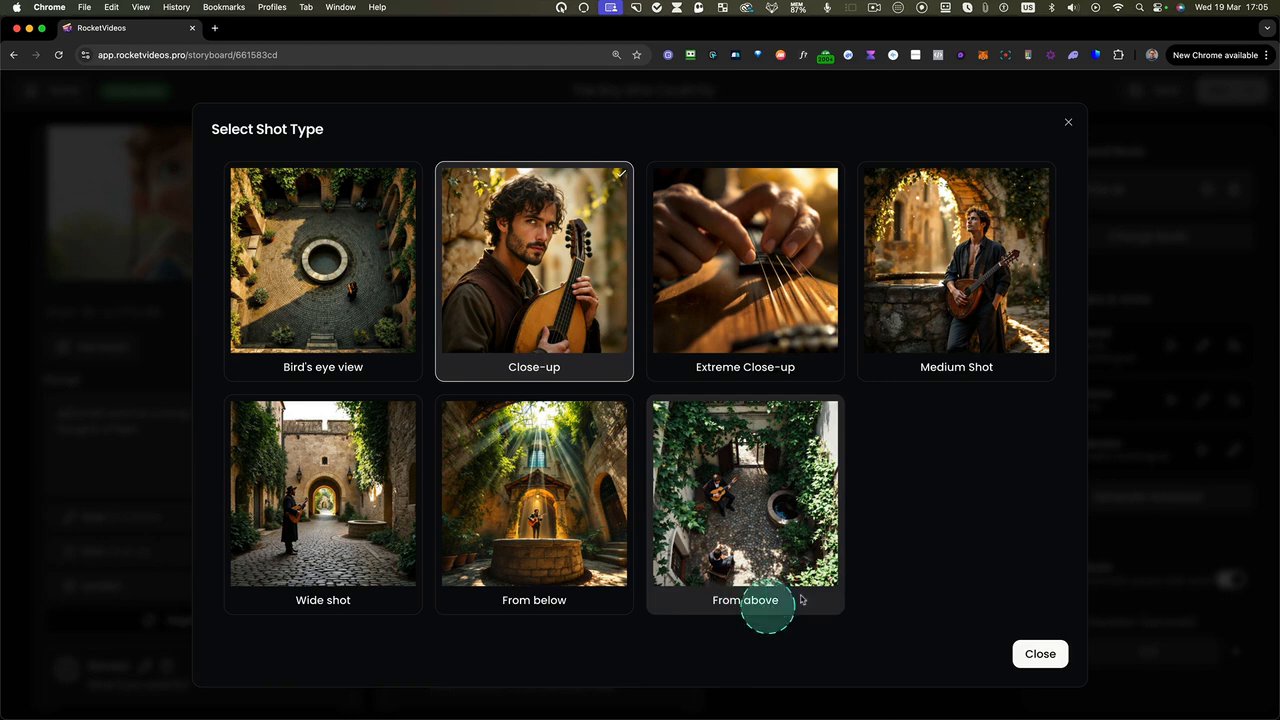
pyautogui.click(963, 209)
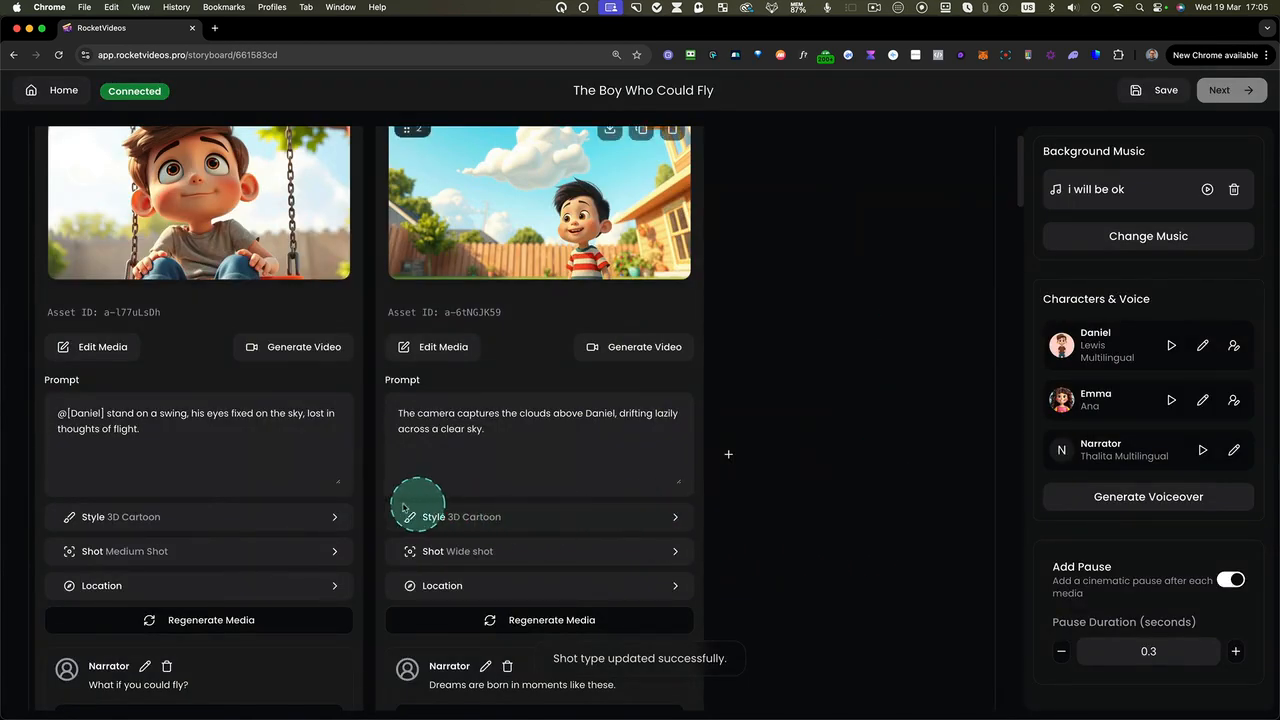
pyautogui.click(190, 621)
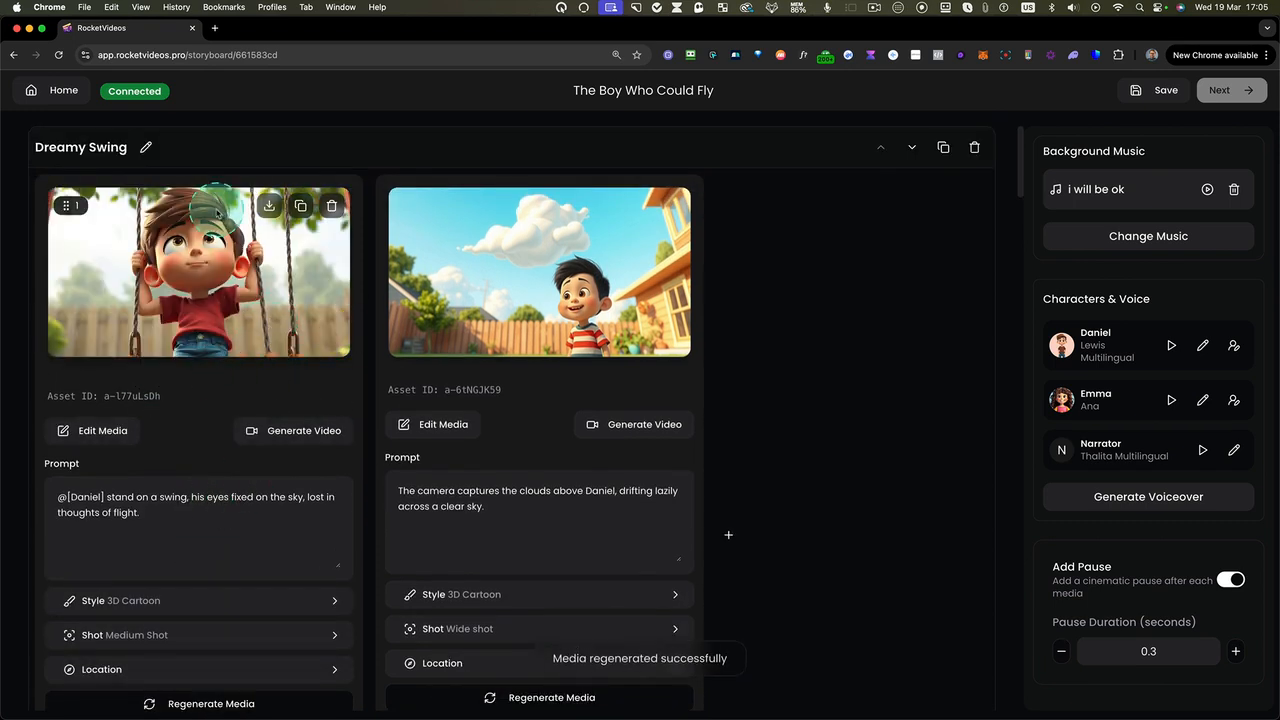
pyautogui.scroll(-1, 214, 343)
pyautogui.scroll(1, 212, 314)
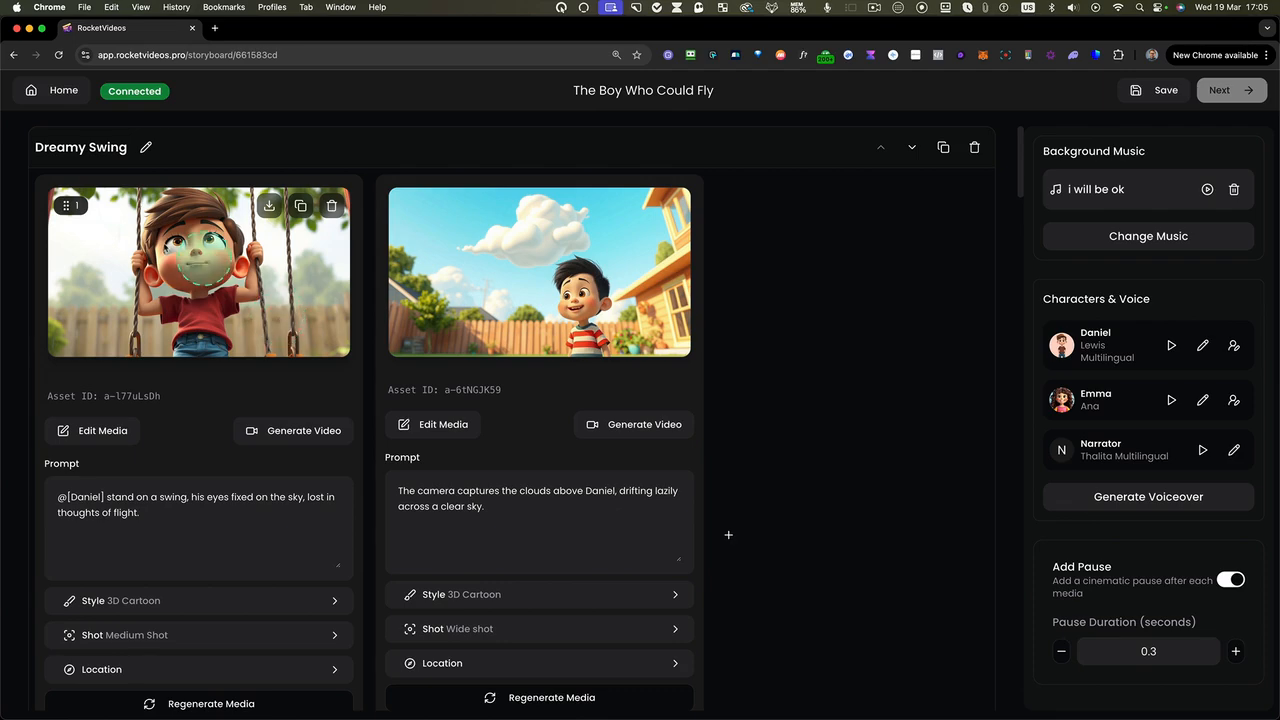
# Erase the extra swing rope beside the boy in the first Dreamy Swing image using Generative Fill with a 35px brush
pyautogui.click(100, 430)
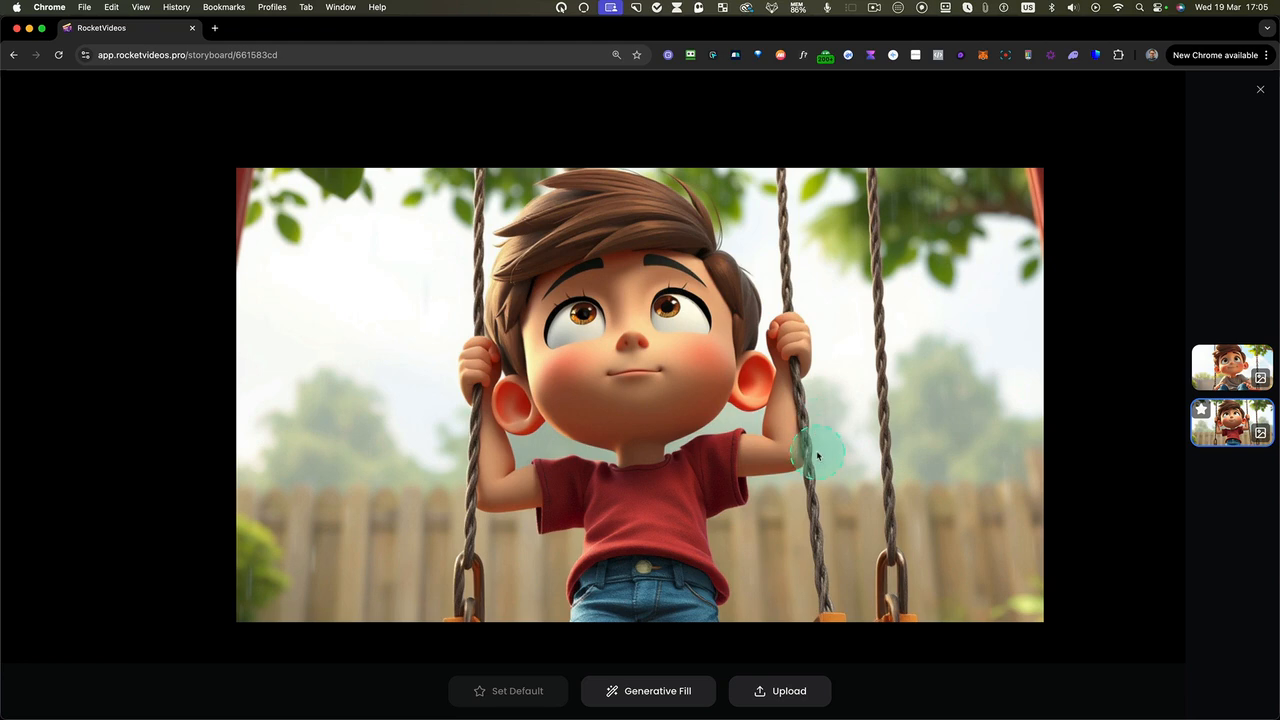
pyautogui.click(648, 690)
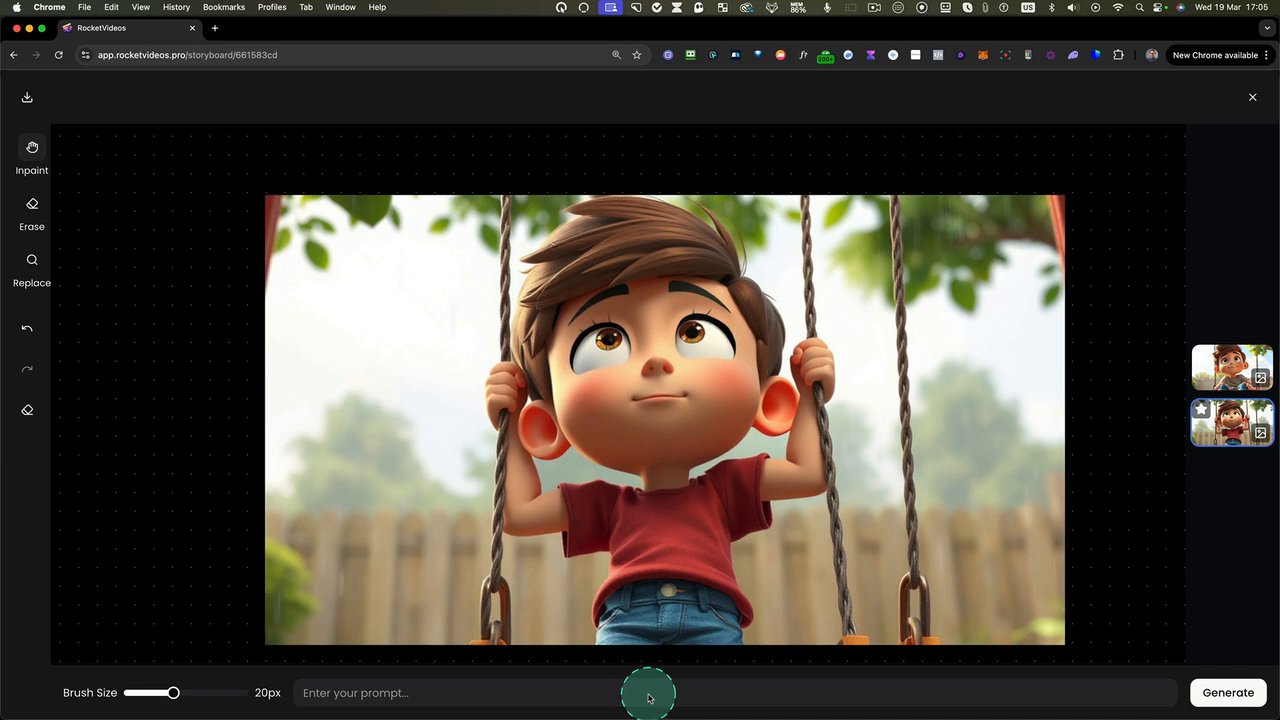
pyautogui.click(33, 155)
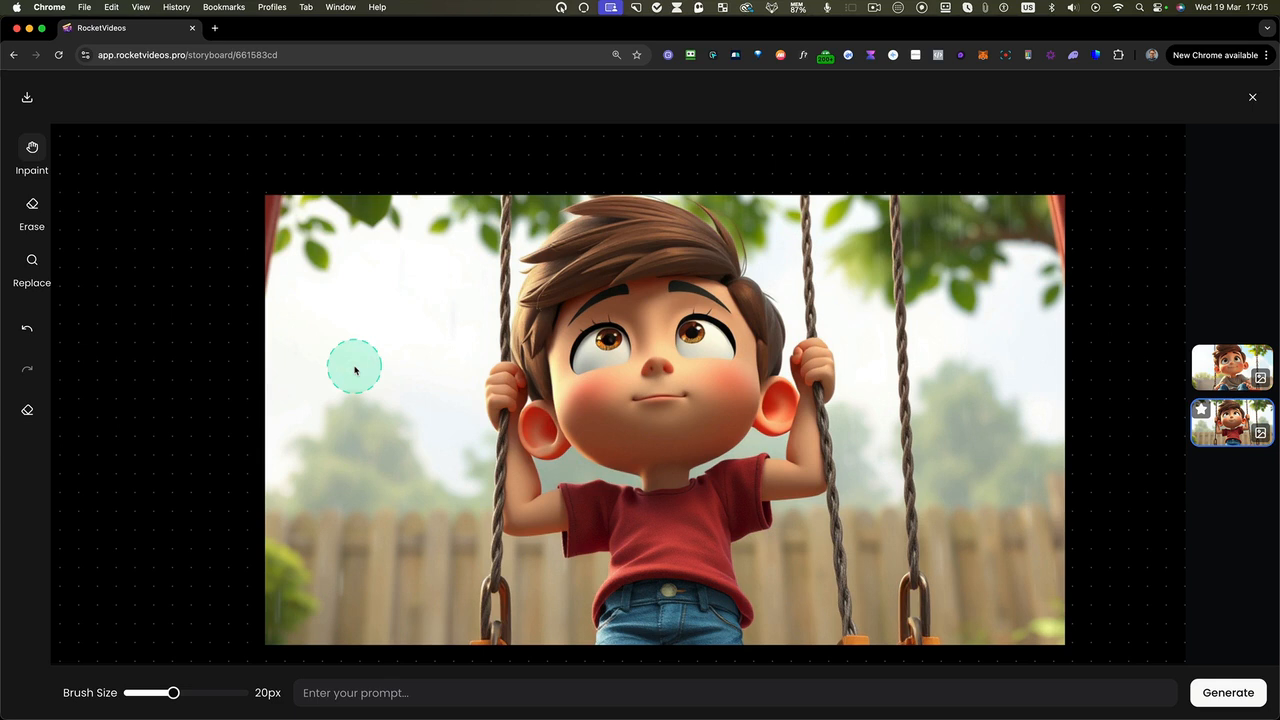
pyautogui.click(31, 208)
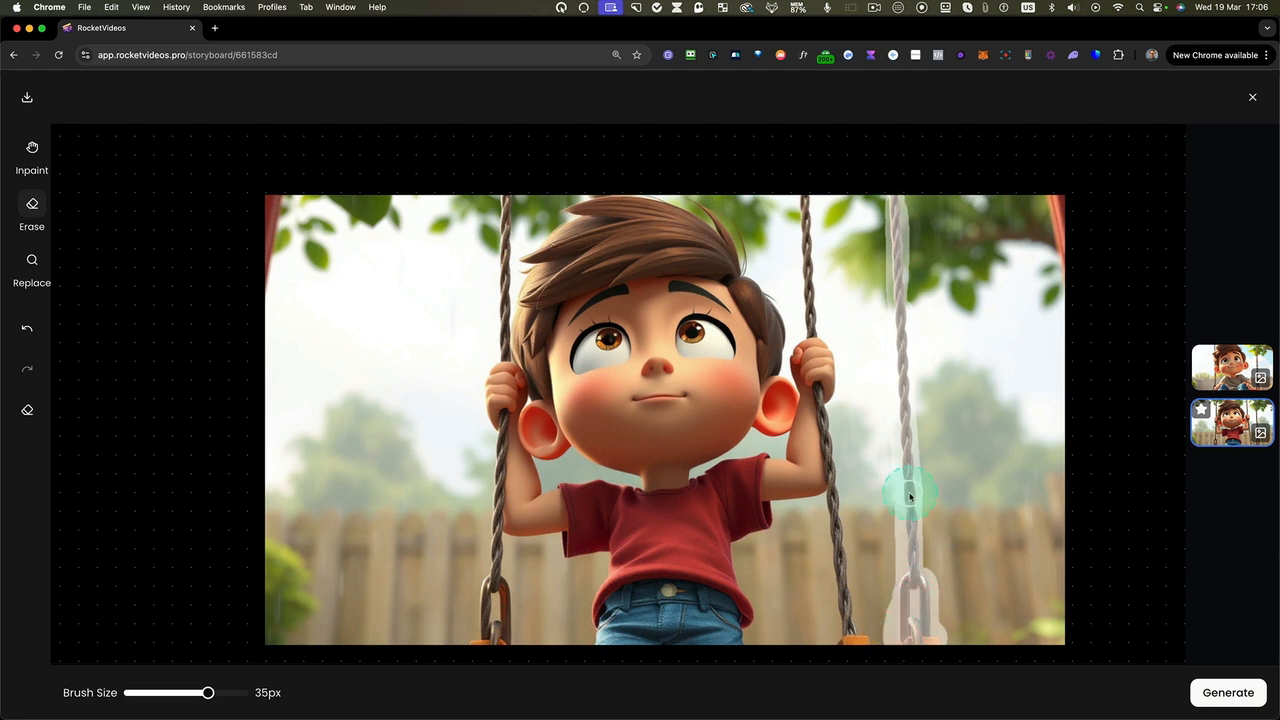
pyautogui.click(1228, 692)
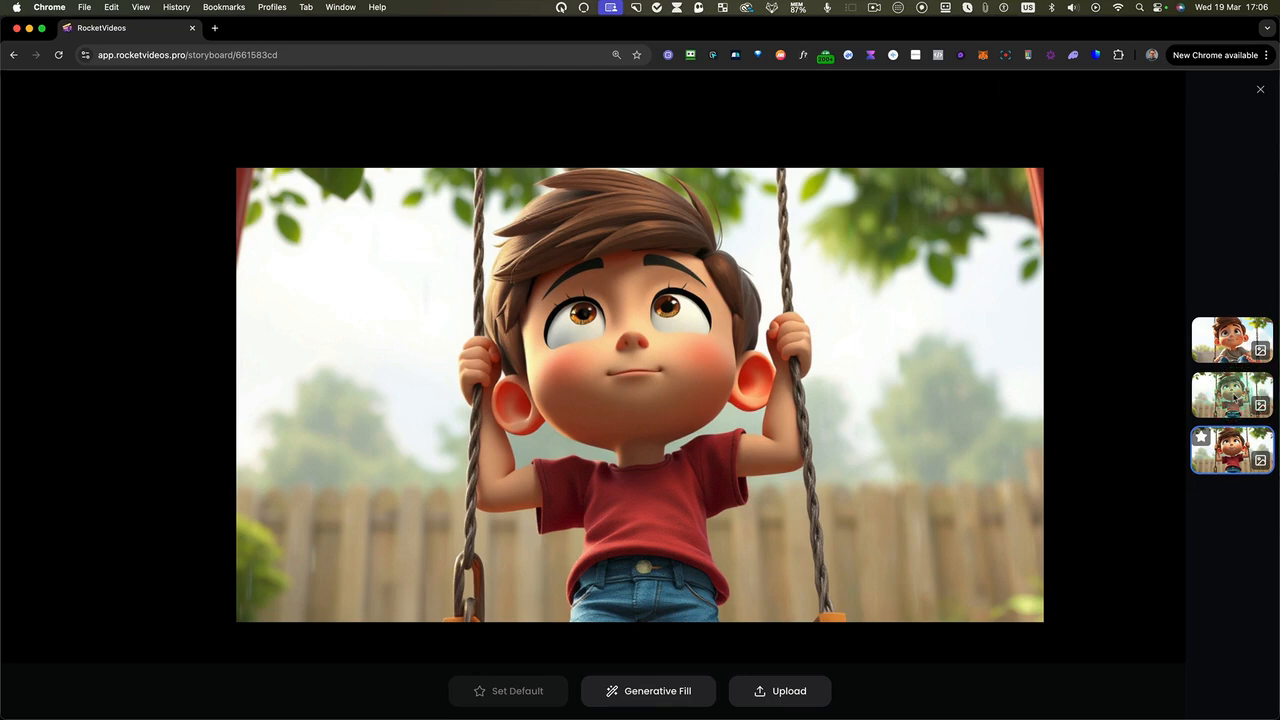
# Compare the earlier versions of the first Dreamy Swing image with the newly erased one
pyautogui.click(1232, 395)
pyautogui.click(1242, 346)
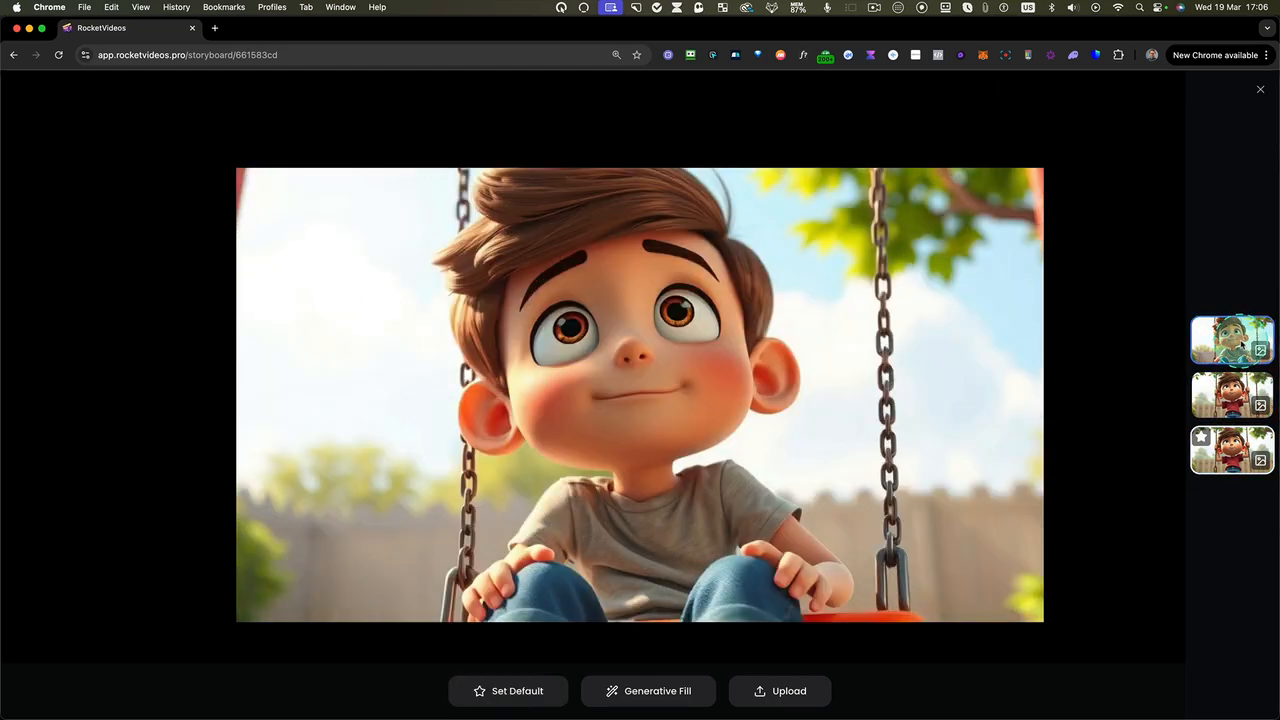
pyautogui.click(1232, 450)
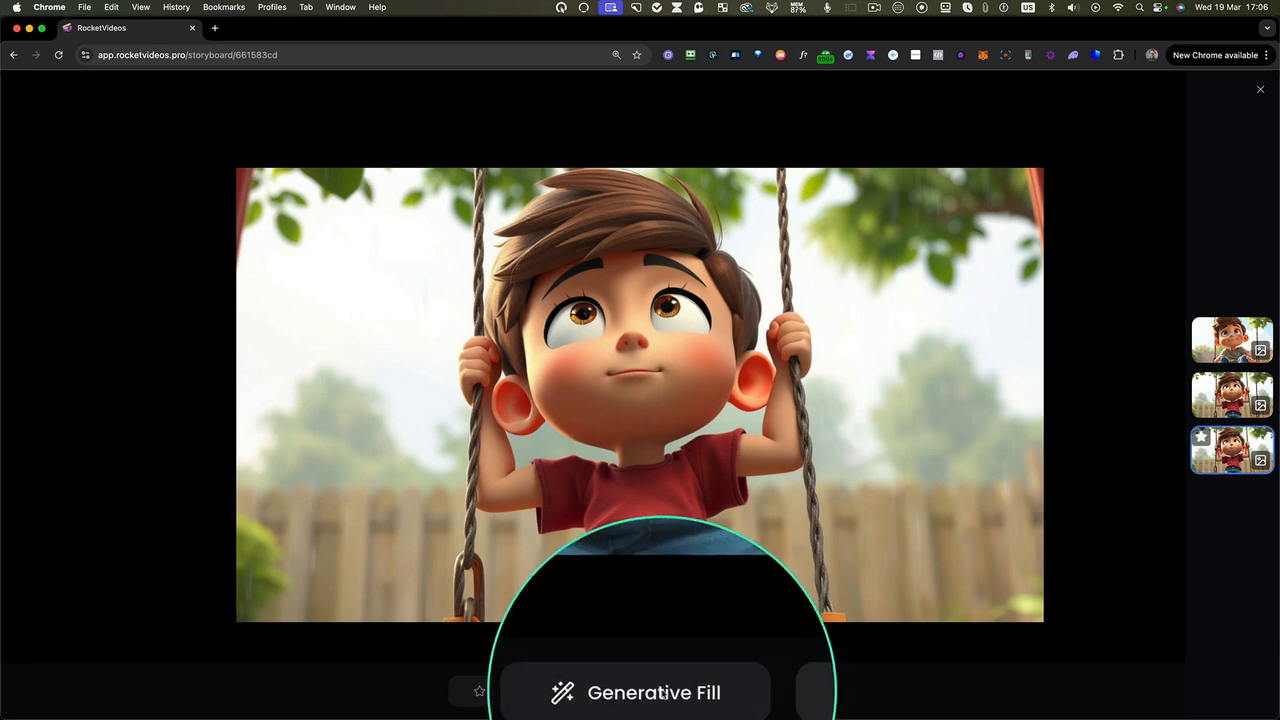
# Inpaint the sky near the leaves with a 41px brush and the prompt "A yellow bright sun", then return to the storyboard
pyautogui.click(664, 693)
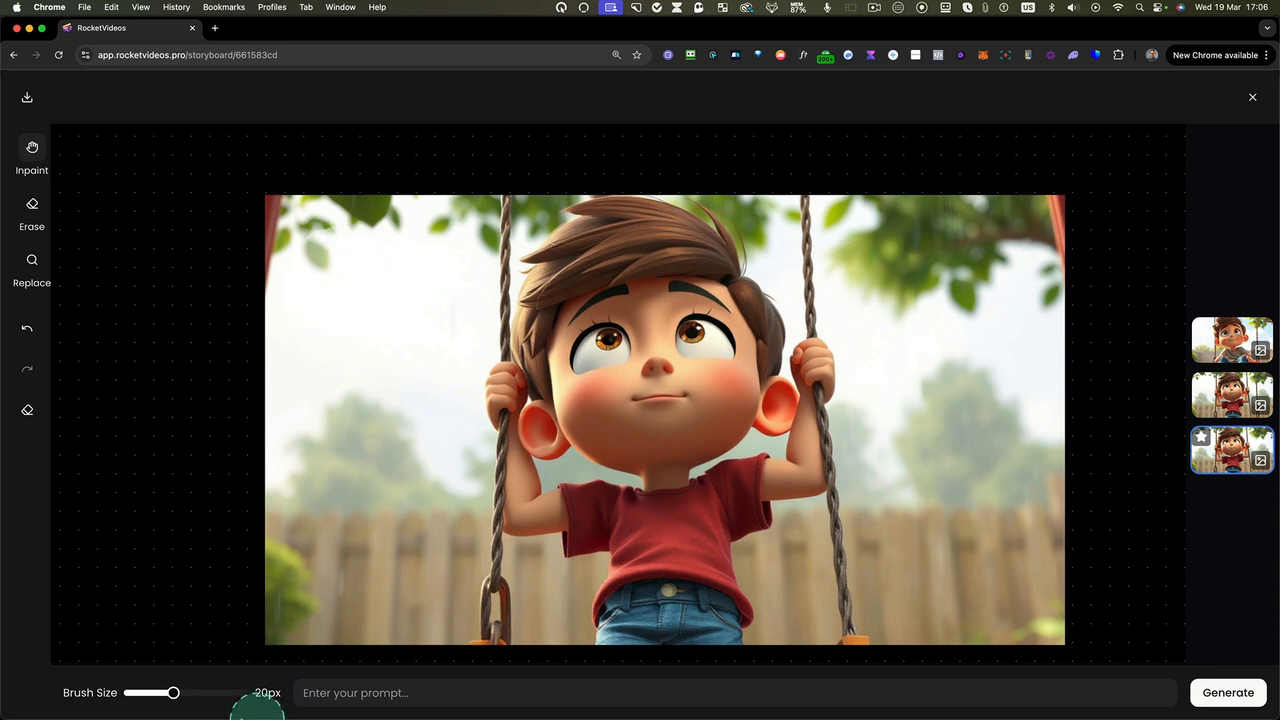
pyautogui.moveTo(229, 694); pyautogui.dragTo(231, 694)
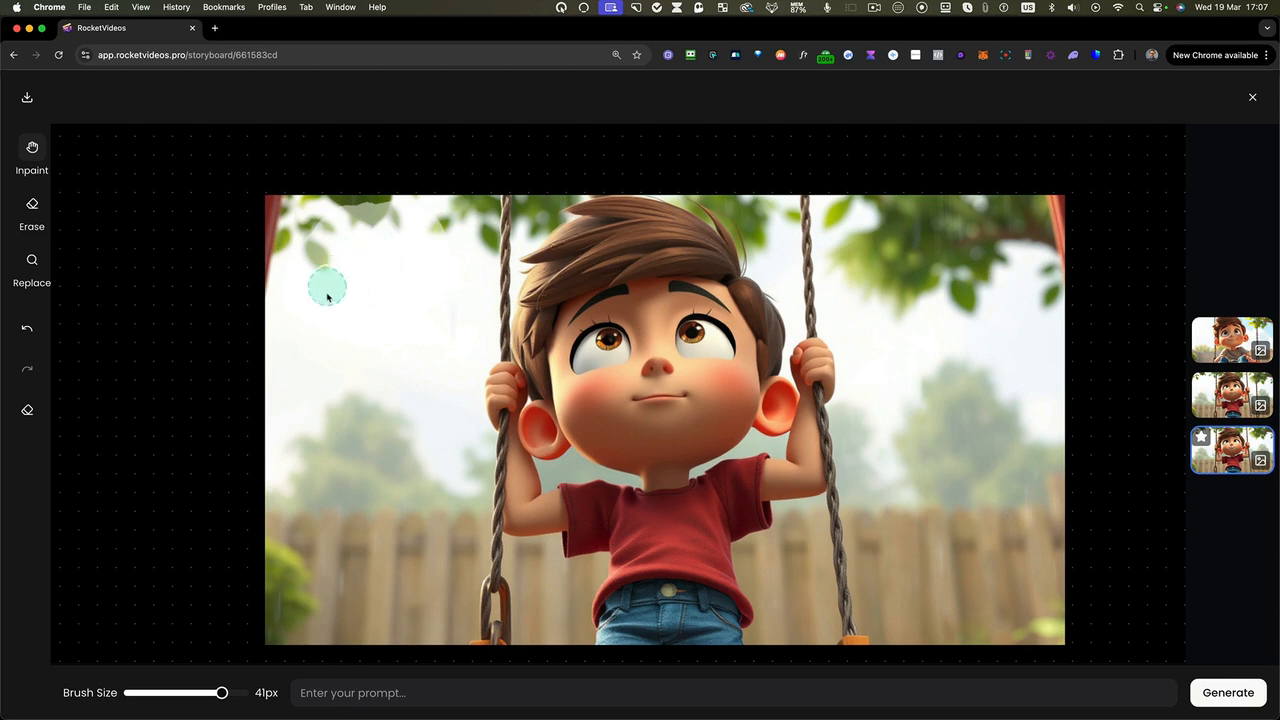
pyautogui.click(443, 692)
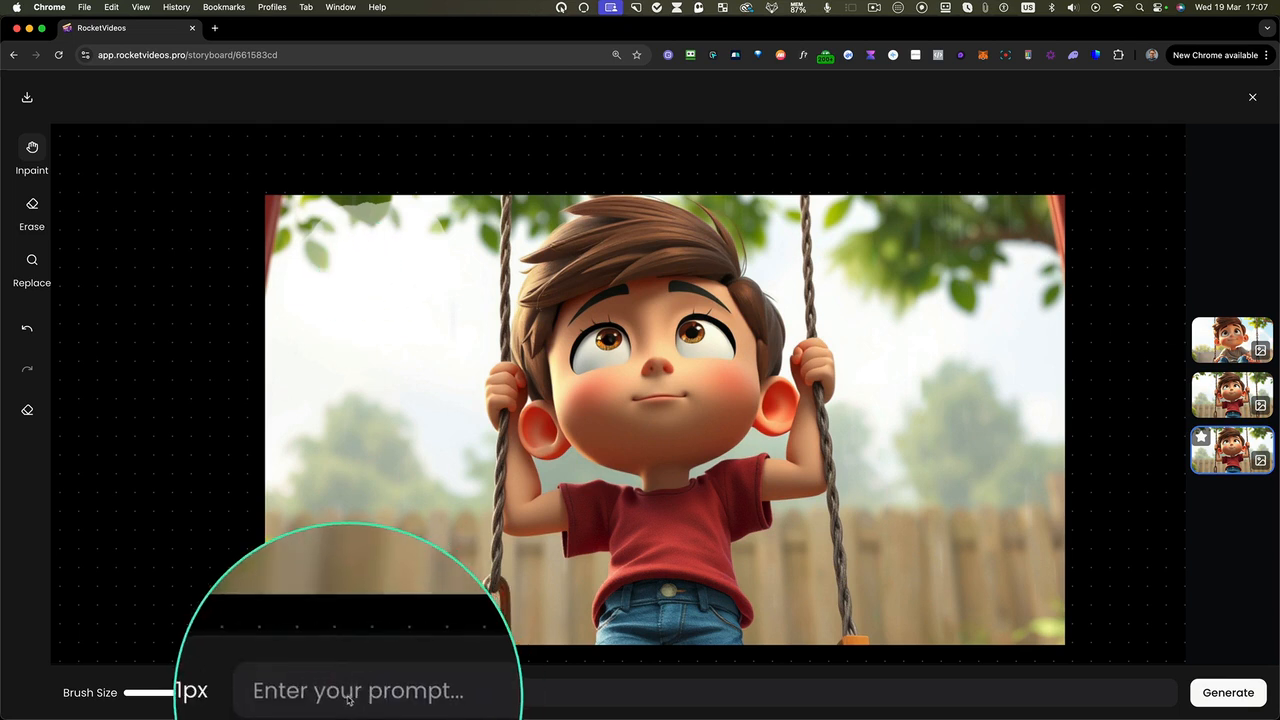
pyautogui.click(547, 678)
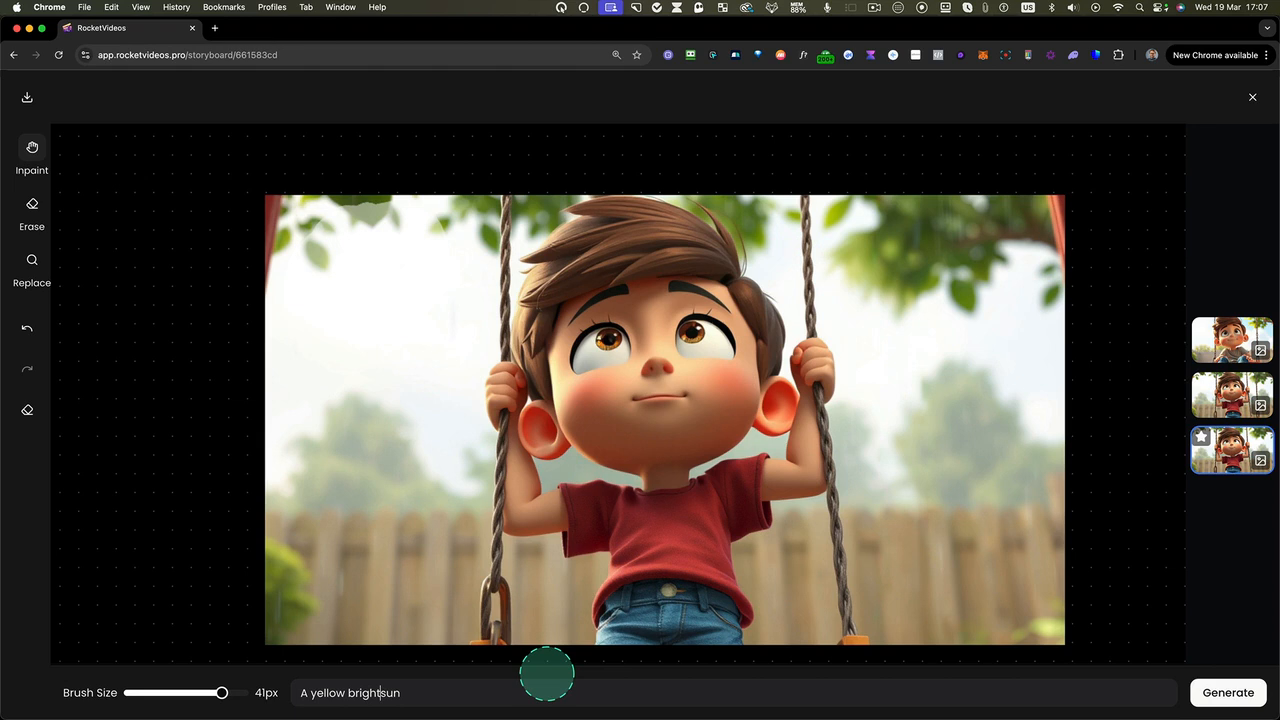
pyautogui.click(1225, 692)
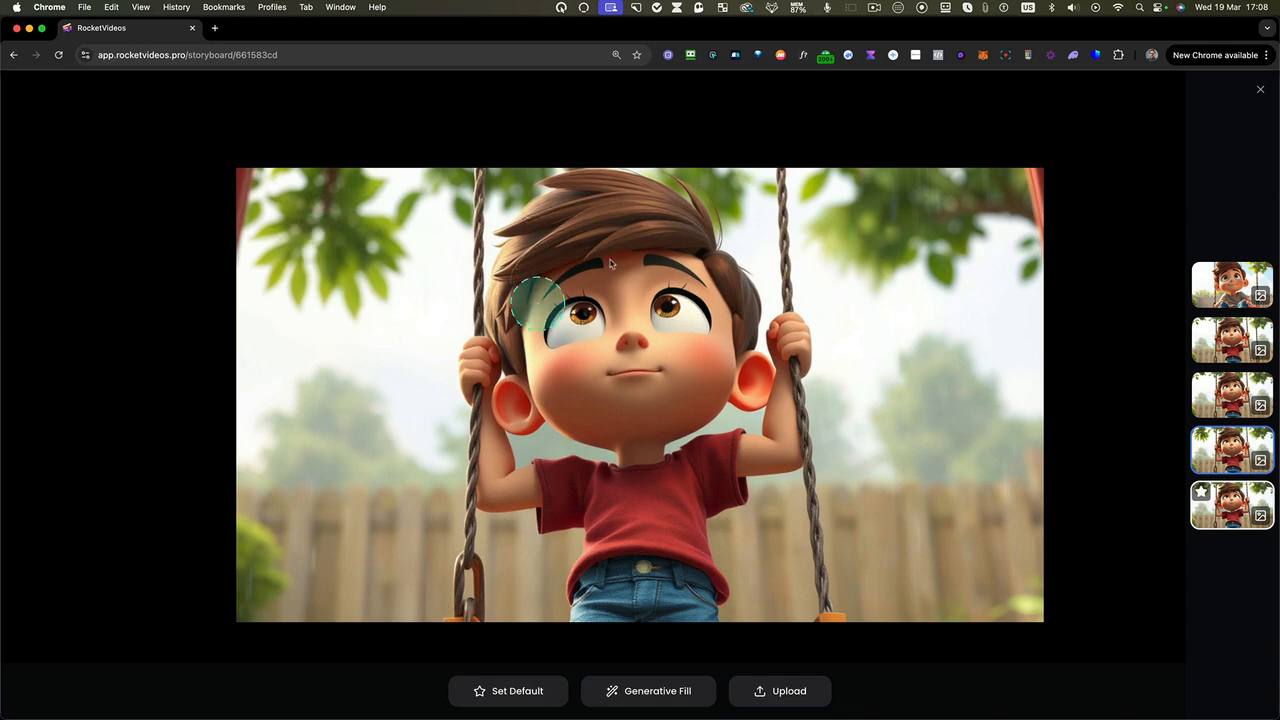
pyautogui.click(1260, 91)
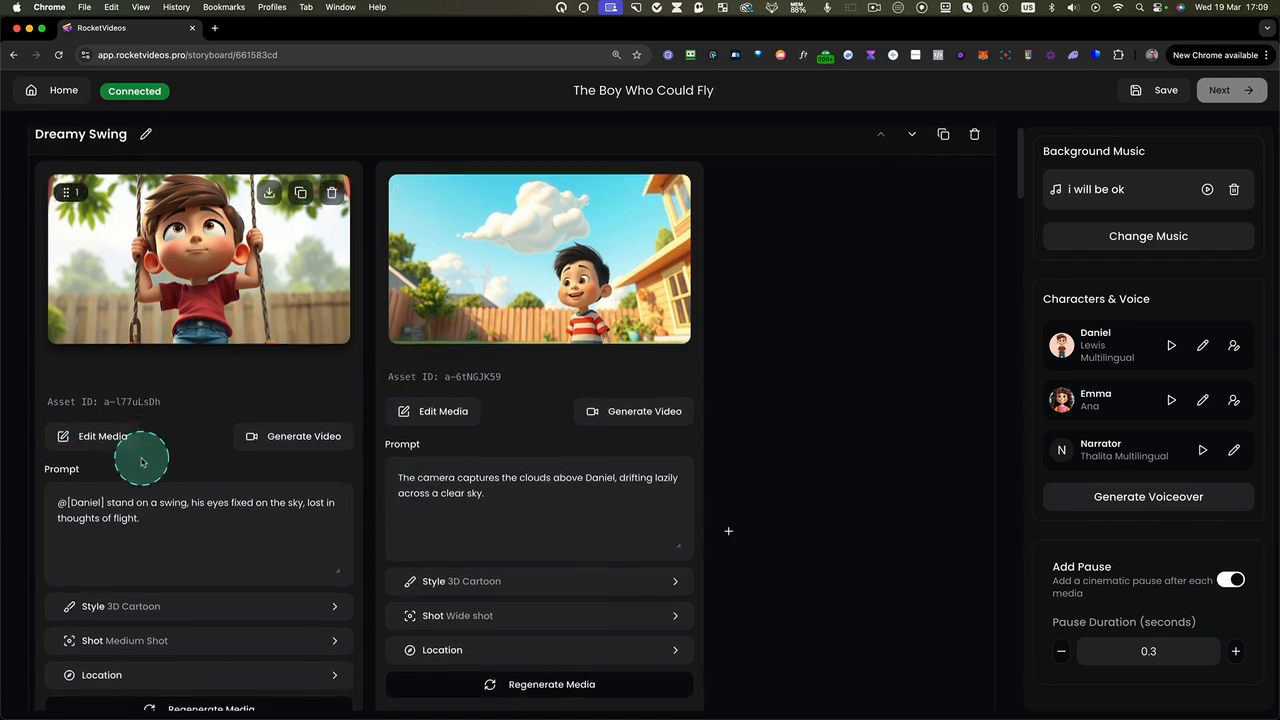
# Generate a video from the second image in the Friendship's Spark scene, the girl's close-up
pyautogui.scroll(-5, 141, 461)
pyautogui.scroll(-5, 143, 462)
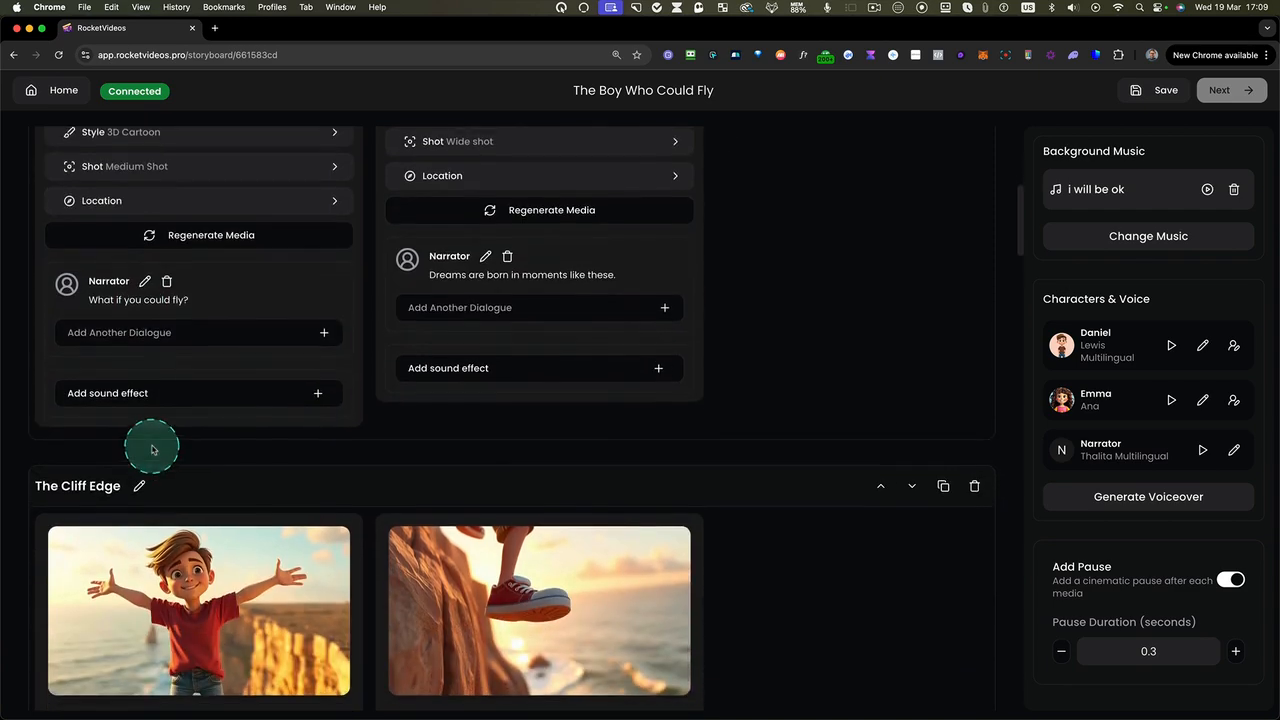
pyautogui.scroll(-2, 152, 448)
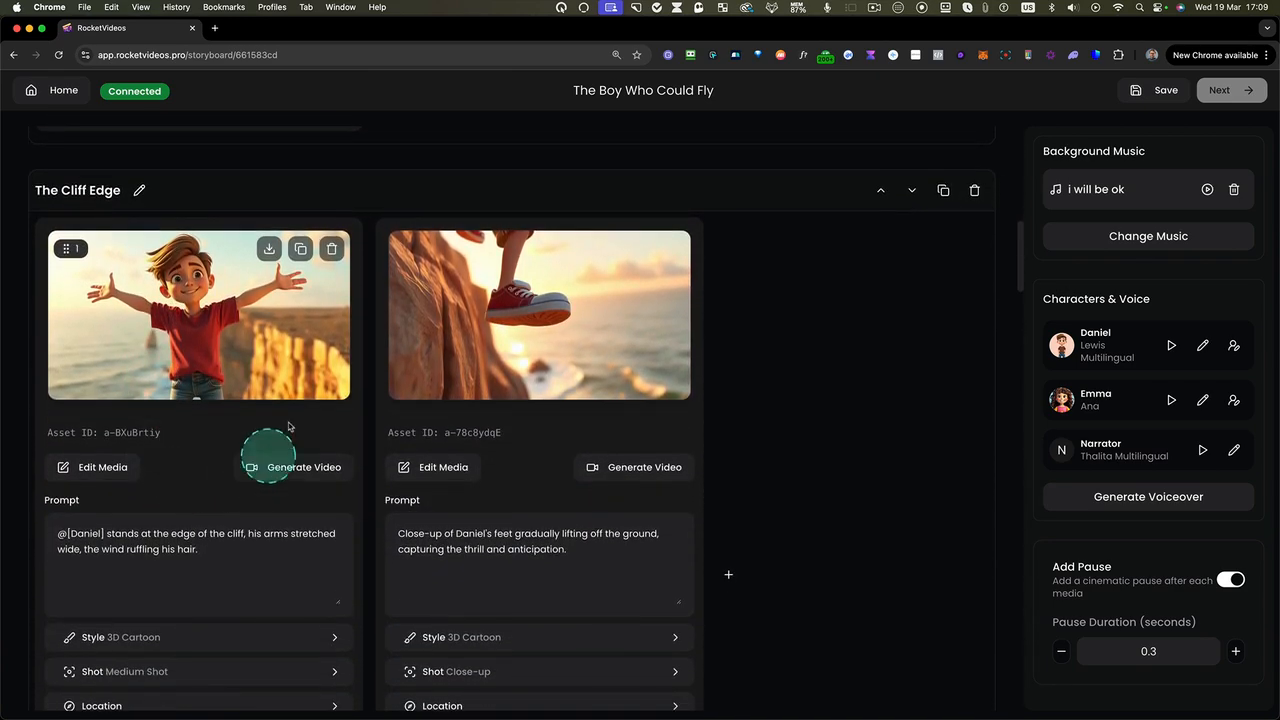
pyautogui.scroll(-8, 258, 450)
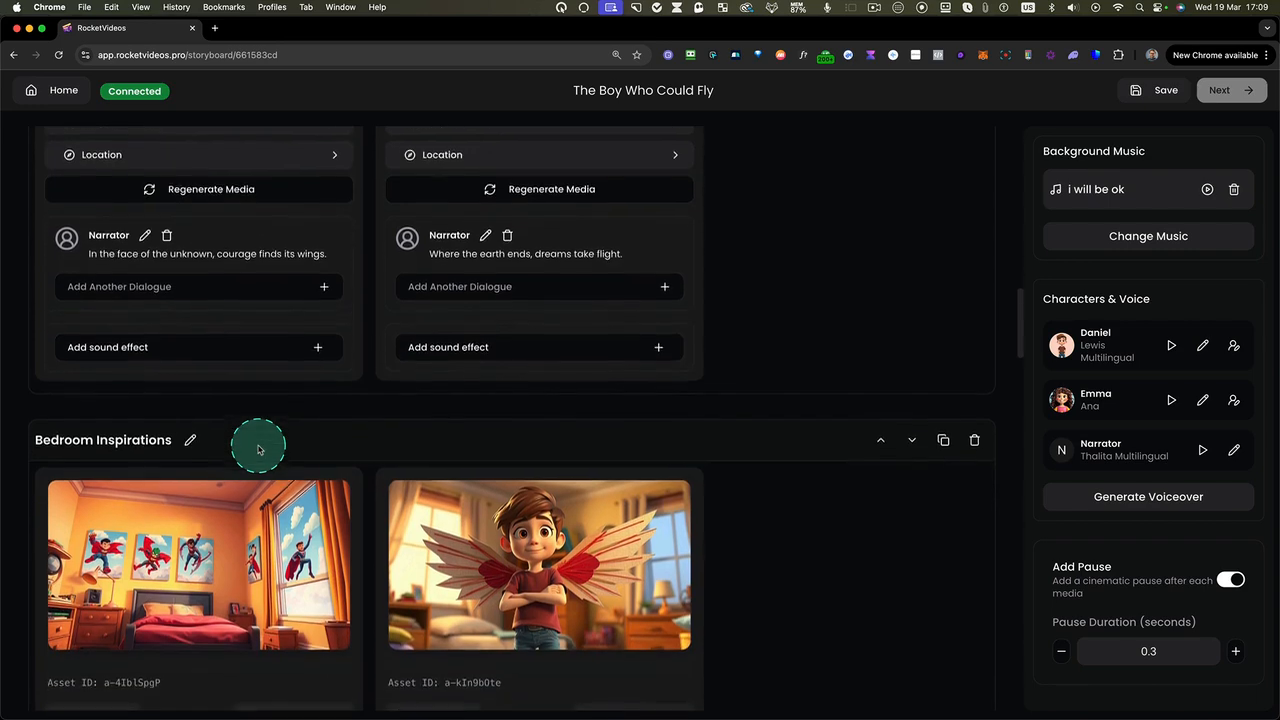
pyautogui.scroll(-8, 258, 450)
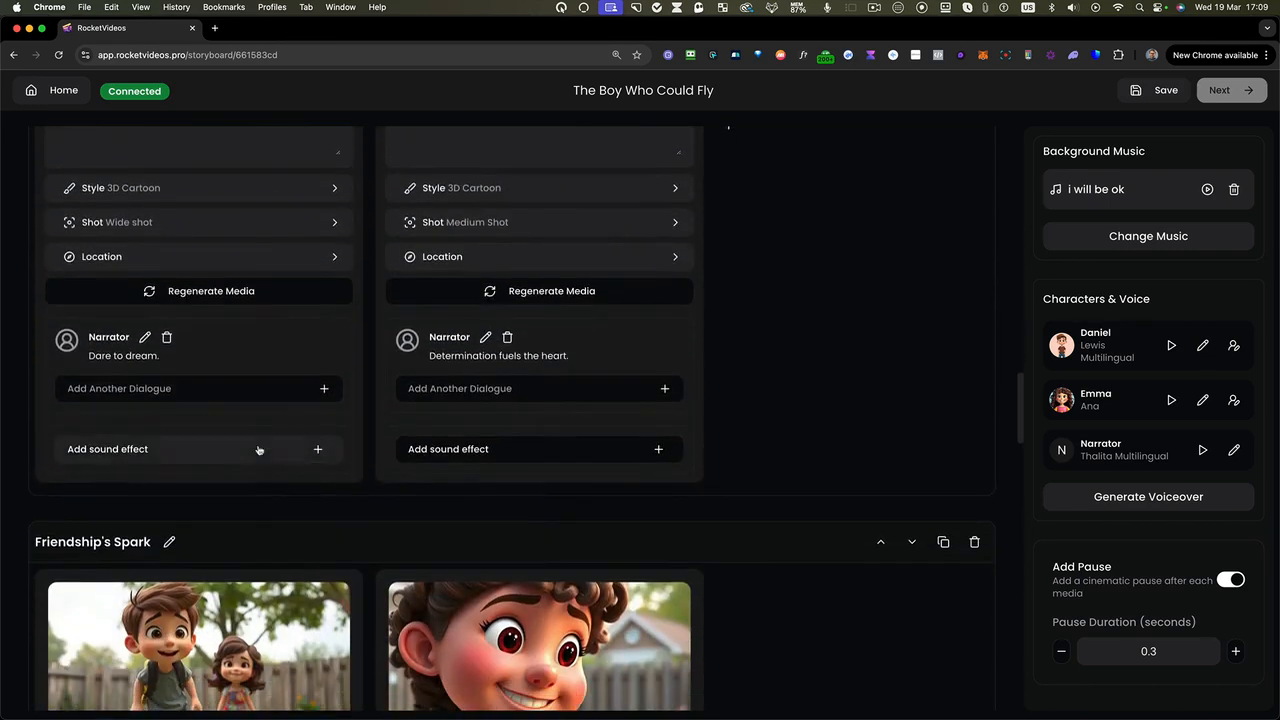
pyautogui.scroll(-5, 258, 450)
pyautogui.click(588, 290)
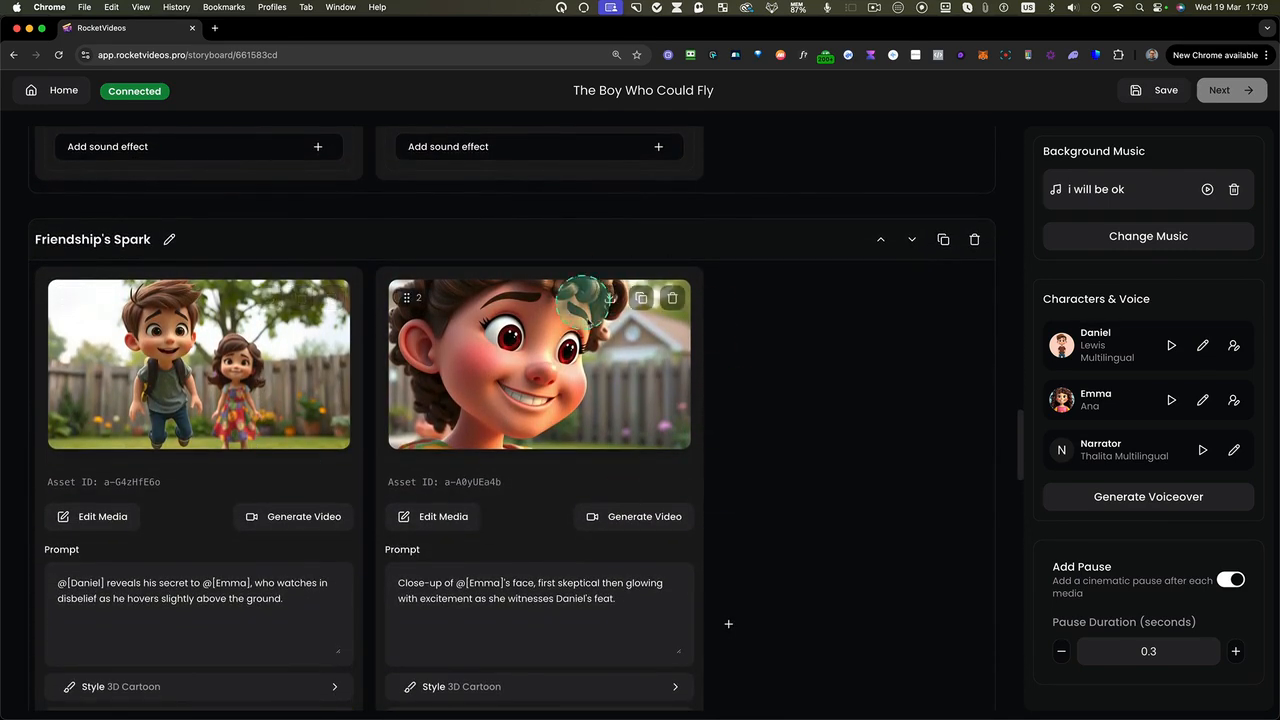
pyautogui.hotkey('ctrl', 's')
pyautogui.hotkey('ctrl', 's')
pyautogui.click(606, 522)
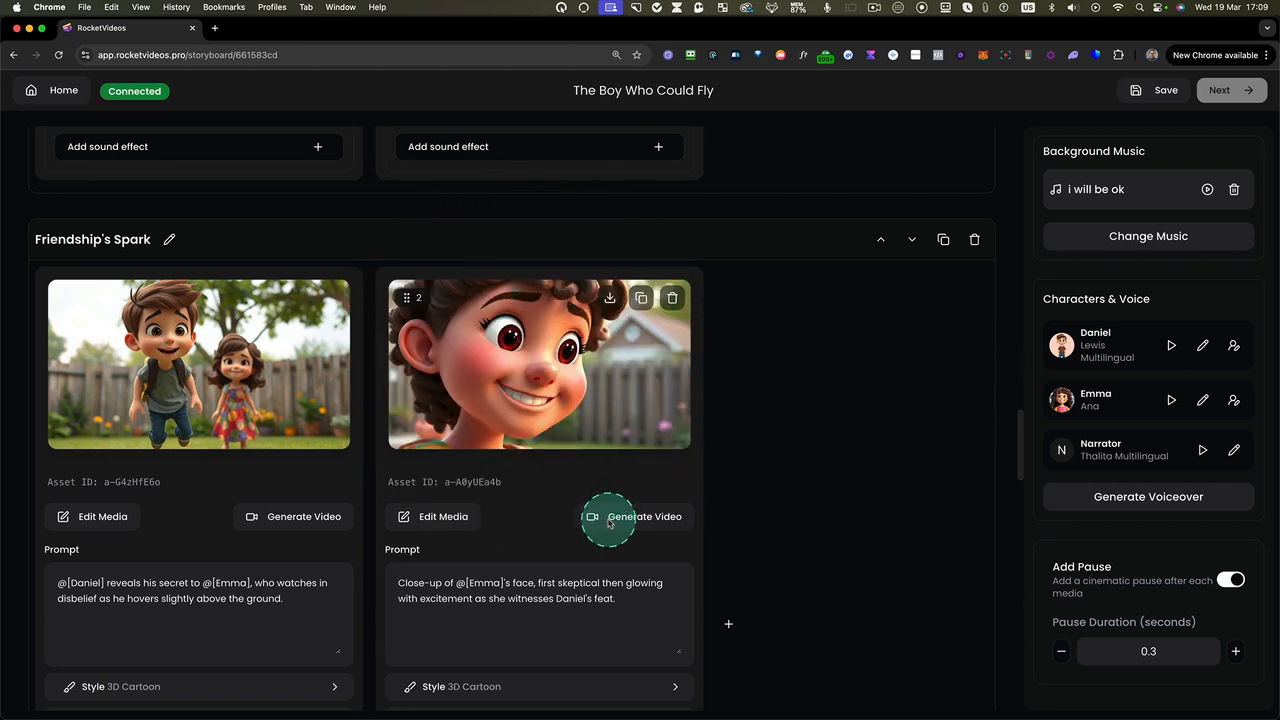
pyautogui.hotkey('ctrl', 'z')
pyautogui.hotkey('ctrl', 'z')
pyautogui.click(631, 521)
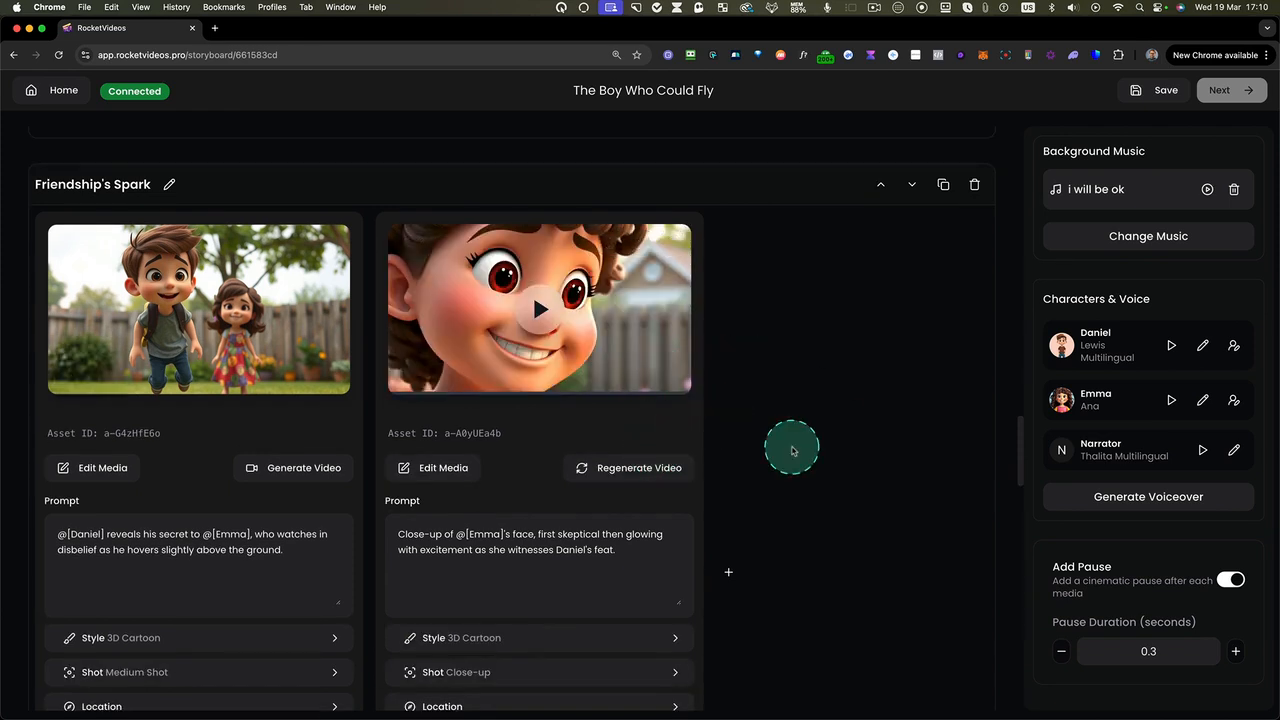
# Preview the generated video of the second Friendship's Spark media and regenerate it
pyautogui.click(556, 316)
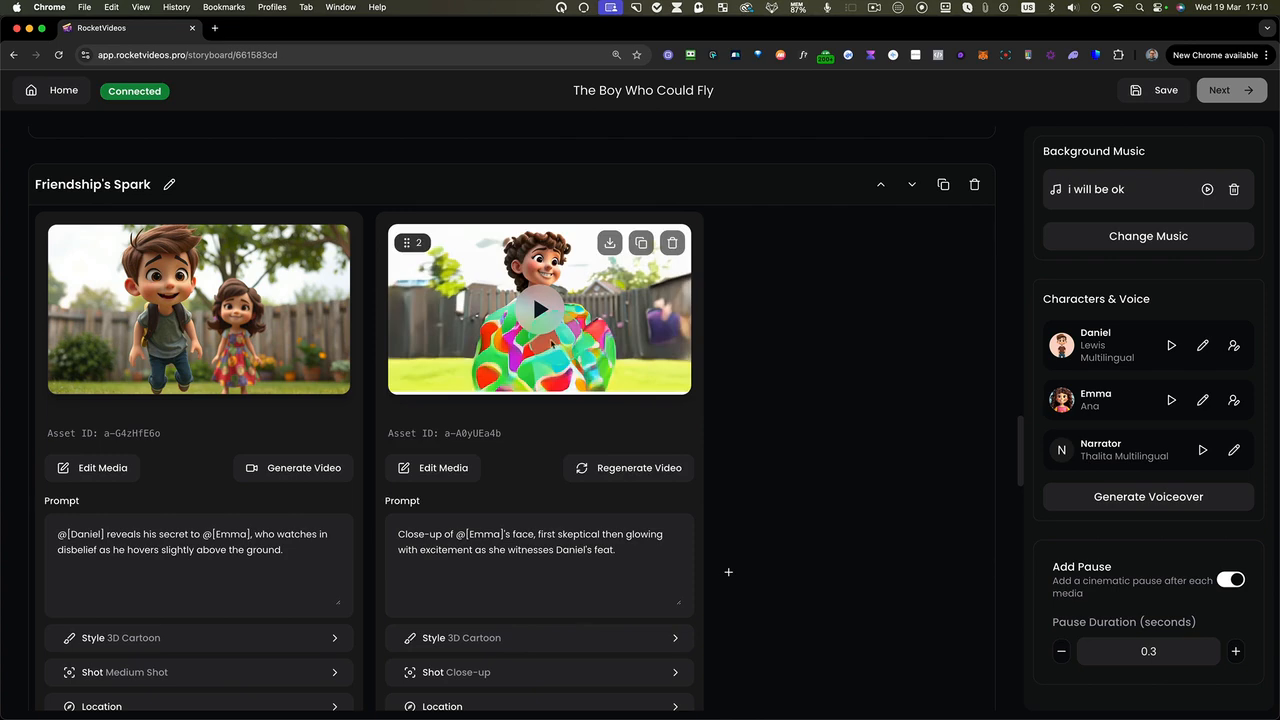
pyautogui.hotkey('ctrl', 'alt', 'm')
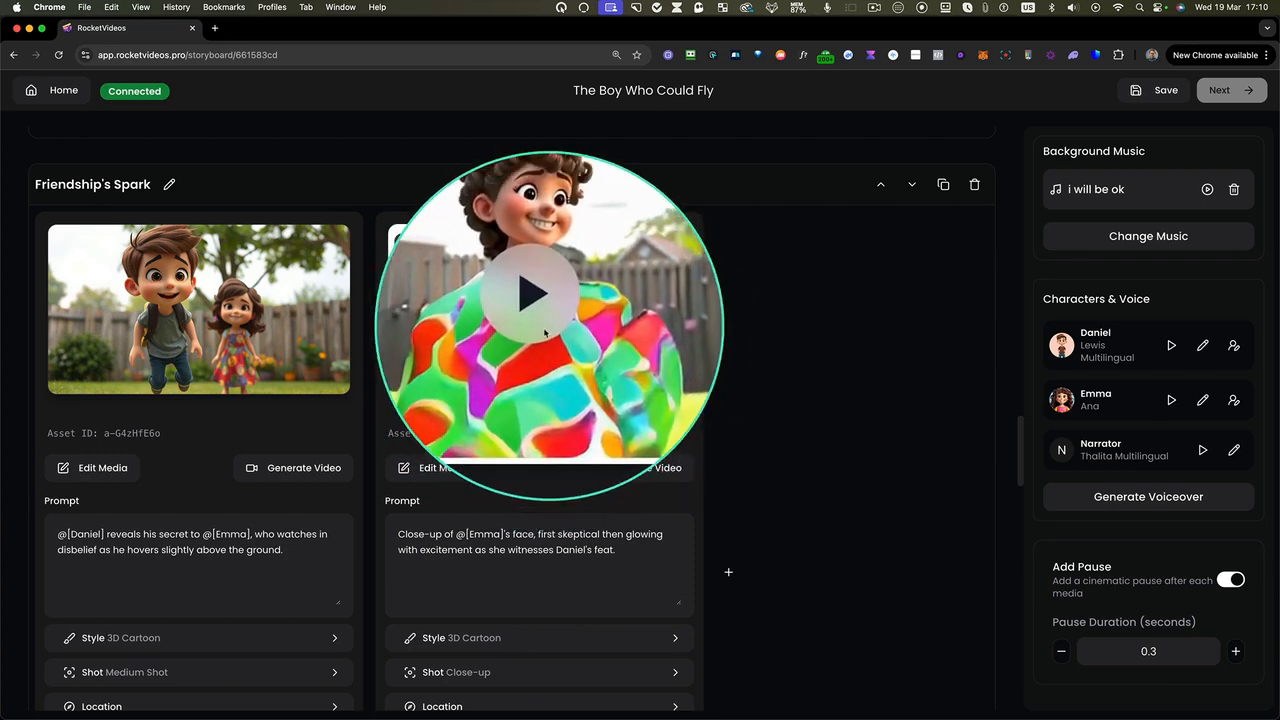
pyautogui.hotkey('ctrl', 'alt', 'm')
pyautogui.scroll(1, 538, 344)
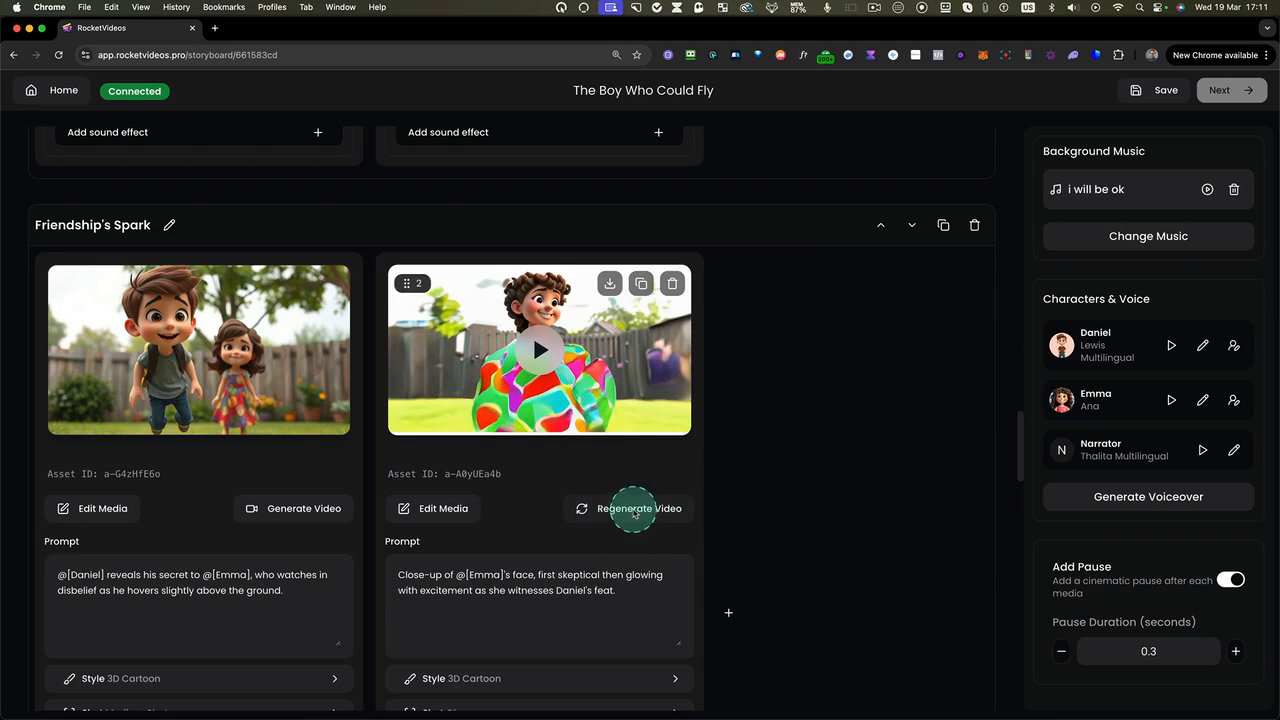
pyautogui.click(633, 514)
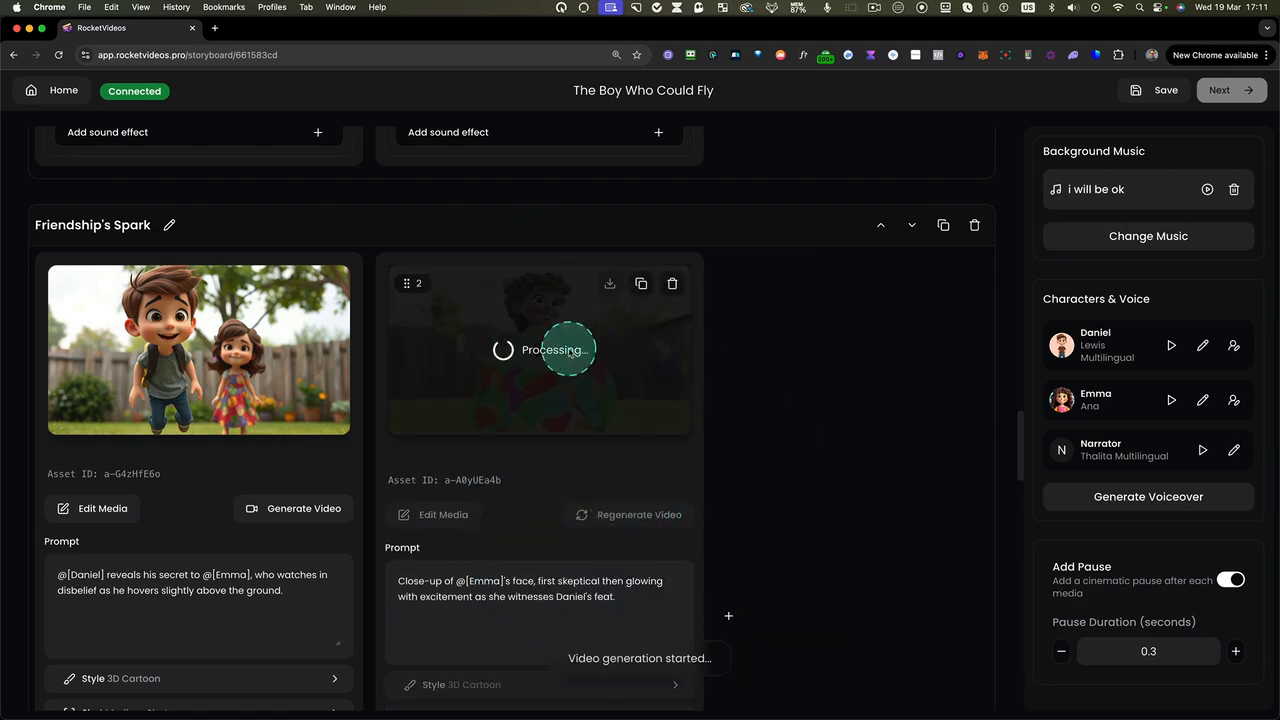
# Play the regenerated video in the Friendship's Spark scene and open its media versions for inspection
pyautogui.scroll(-1, 558, 365)
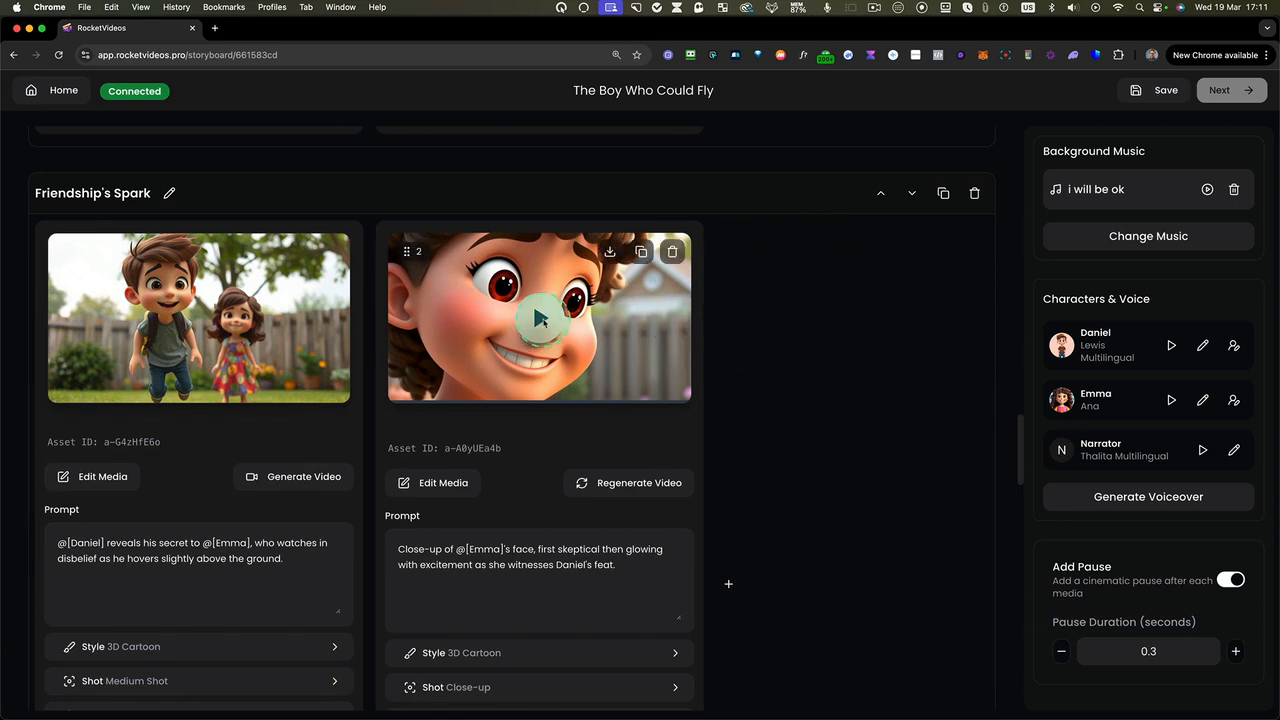
pyautogui.click(575, 340)
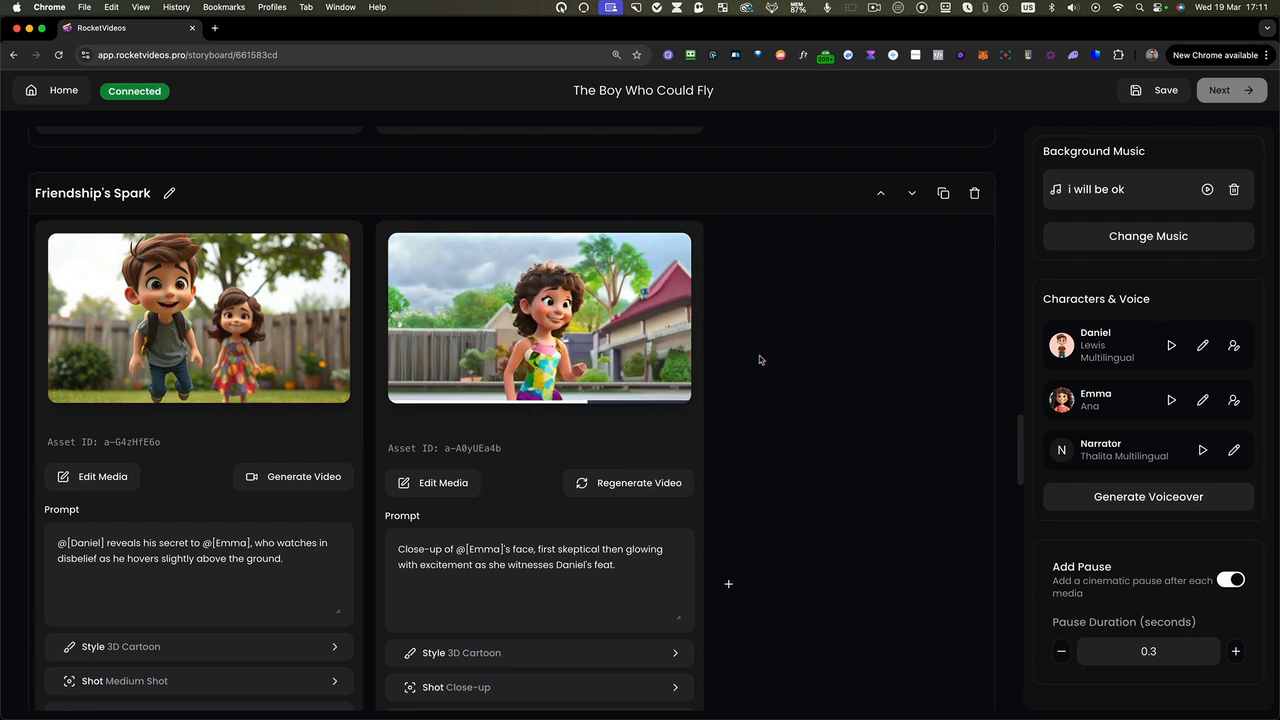
pyautogui.scroll(-1, 530, 403)
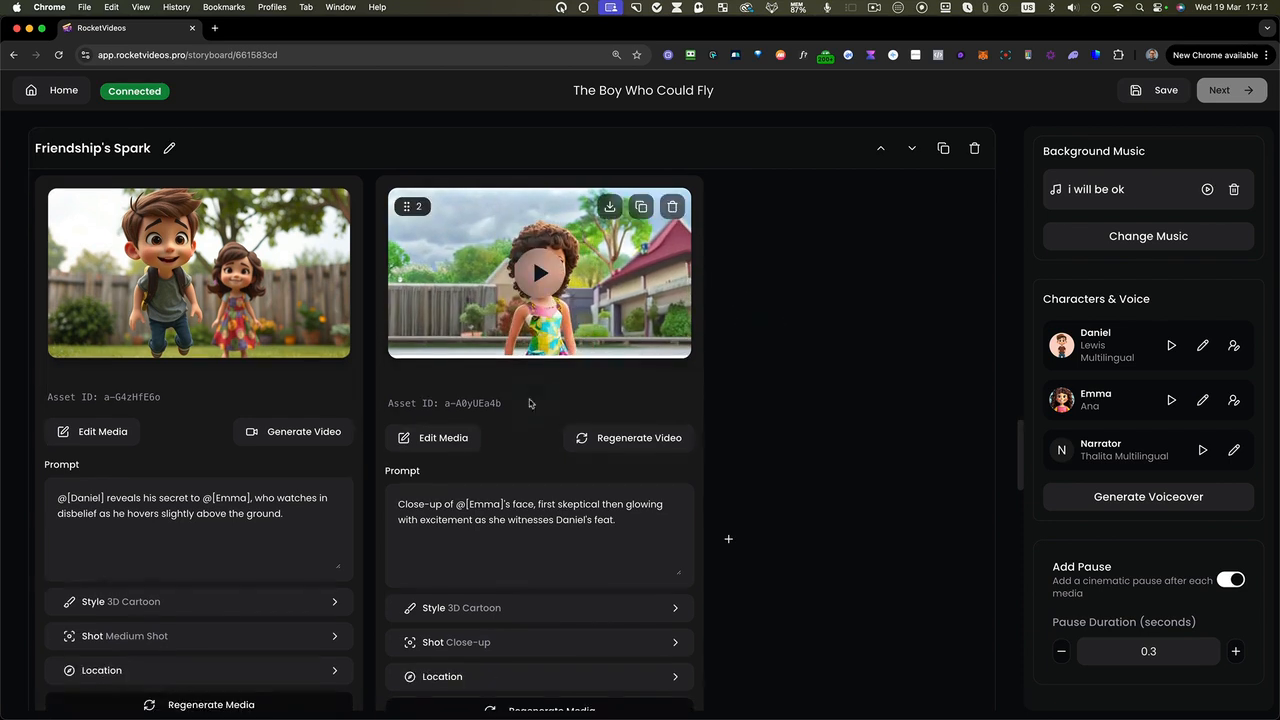
pyautogui.click(543, 282)
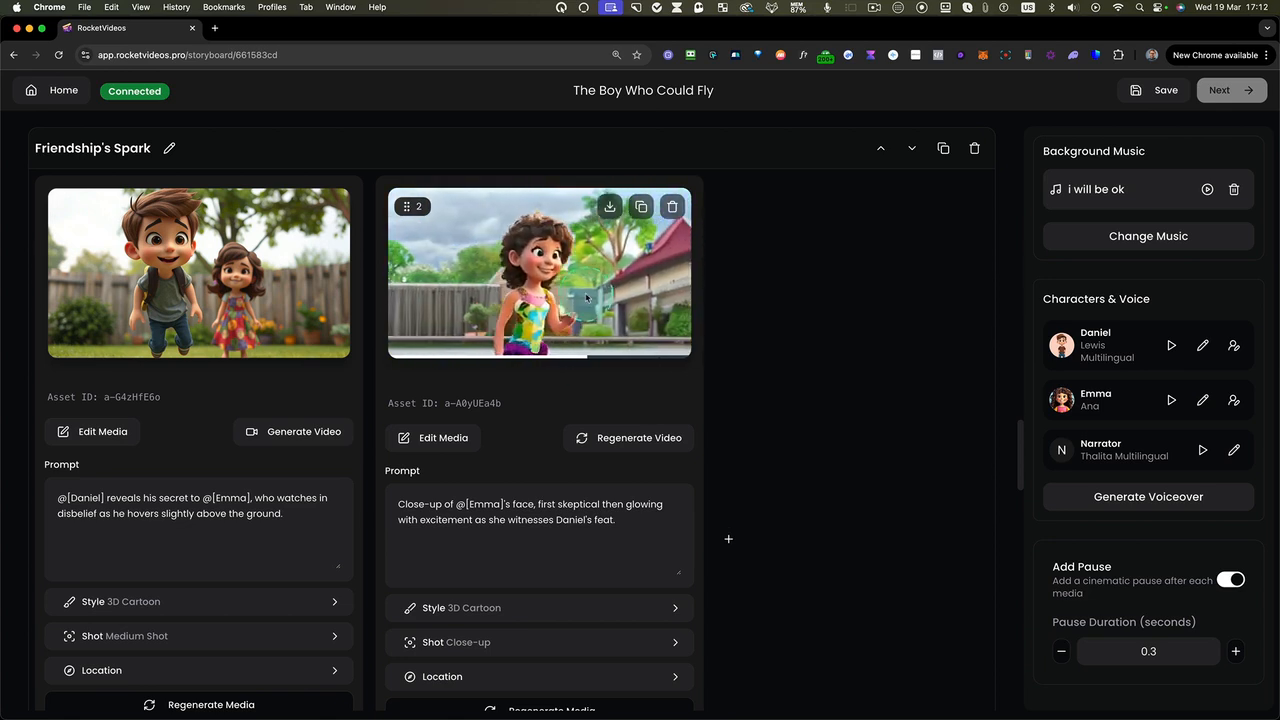
pyautogui.click(586, 297)
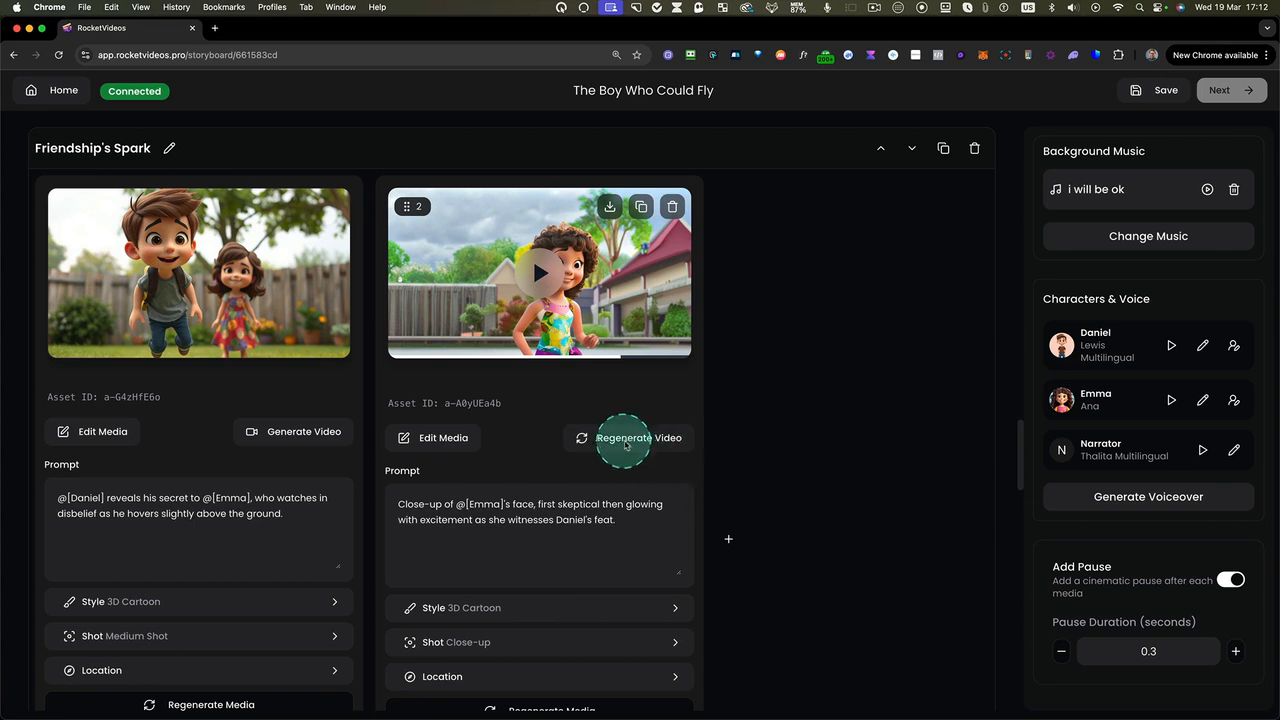
pyautogui.click(628, 446)
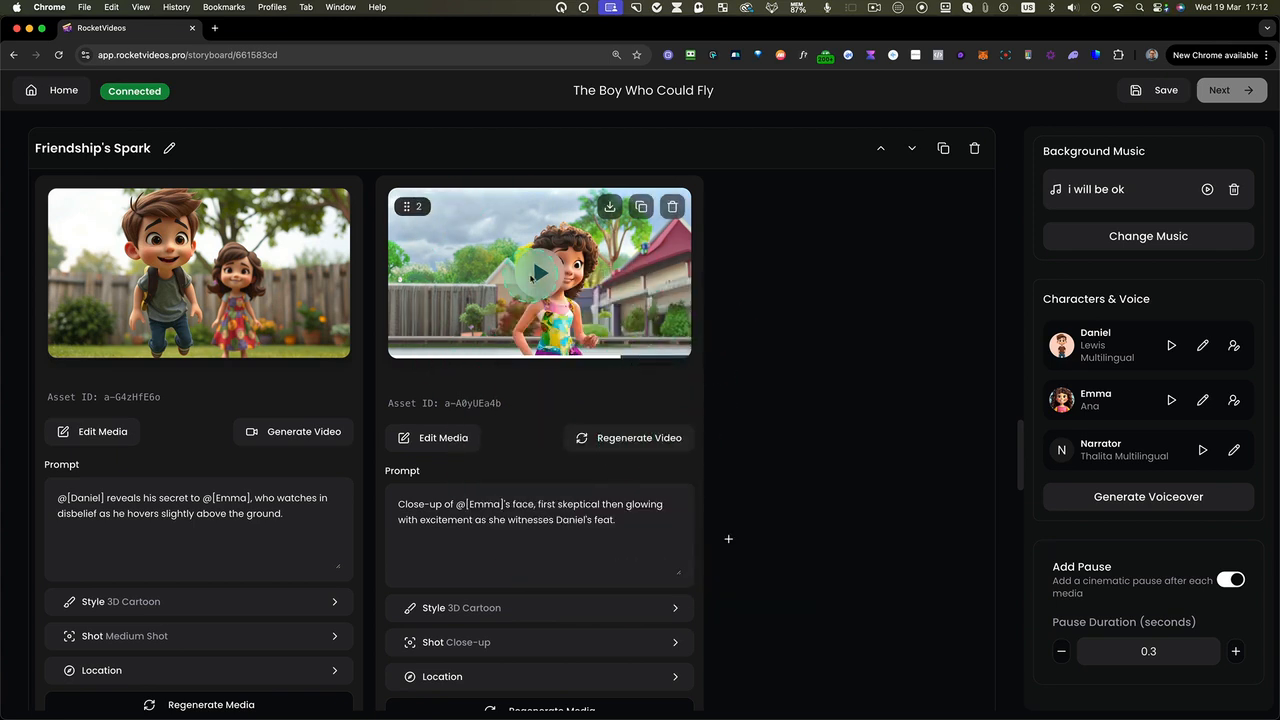
pyautogui.click(441, 443)
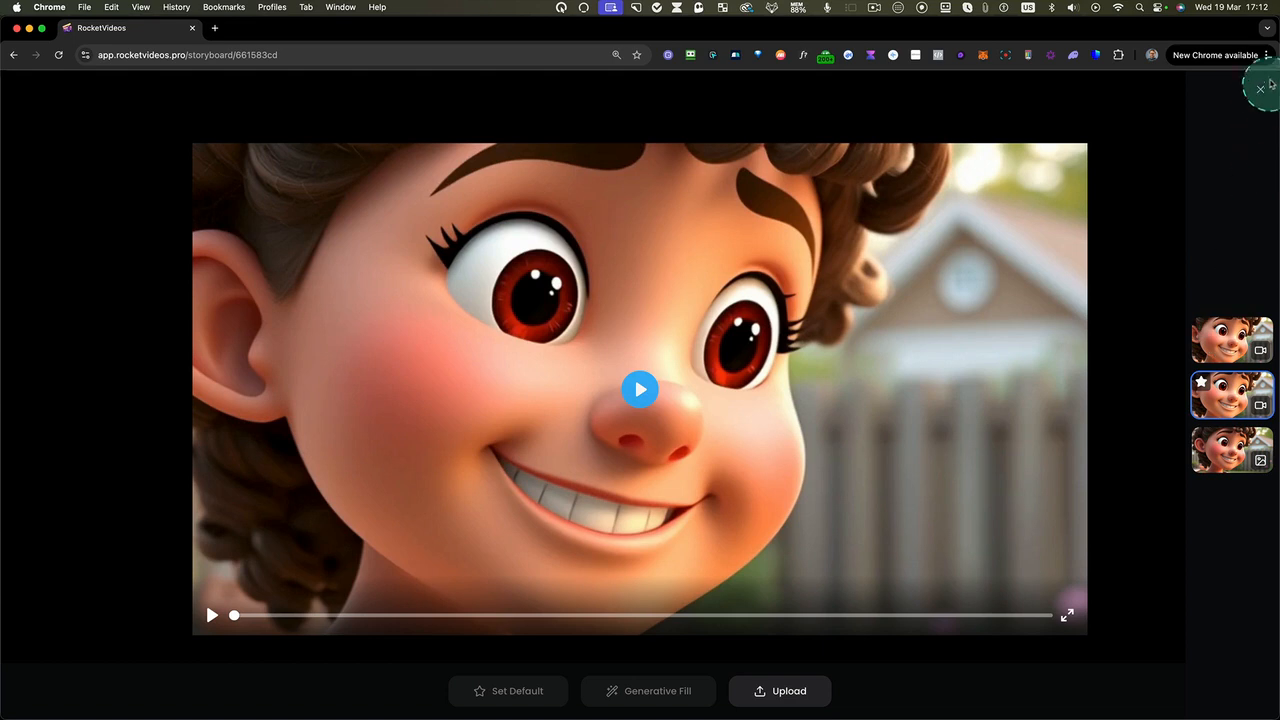
# Set the first listed video version as the default media for the second Friendship's Spark shot
pyautogui.click(1206, 342)
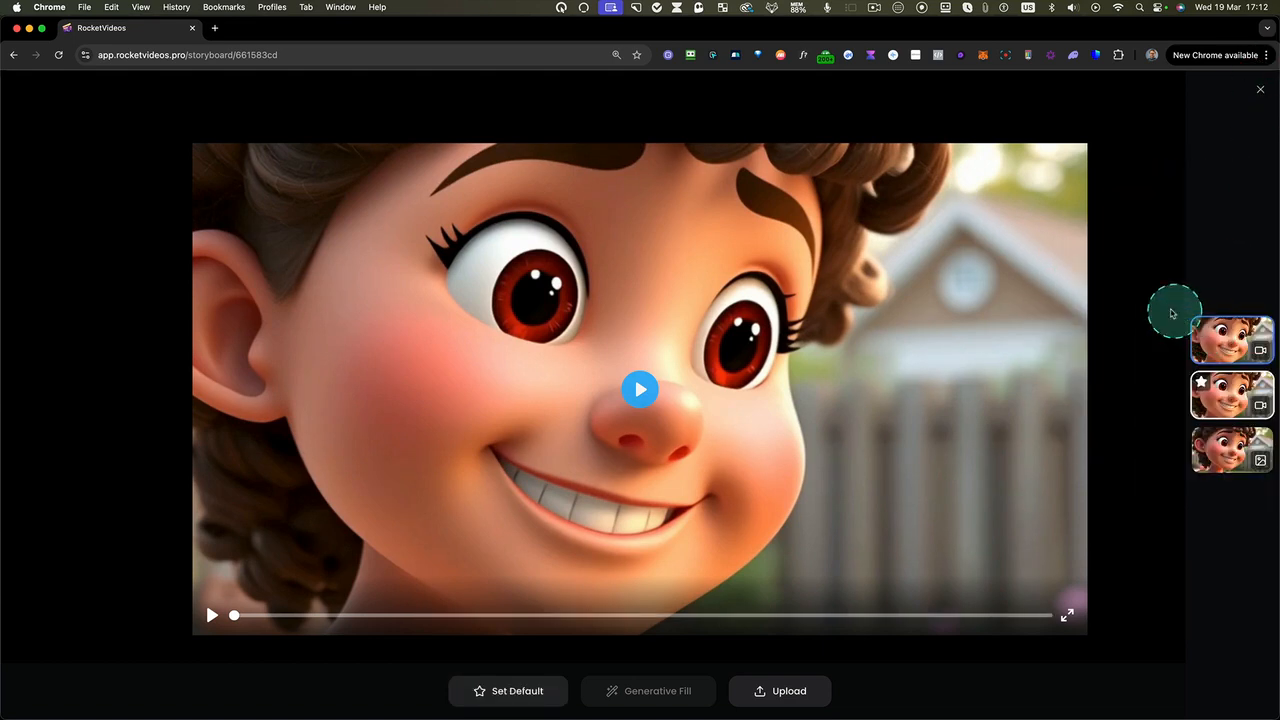
pyautogui.click(530, 685)
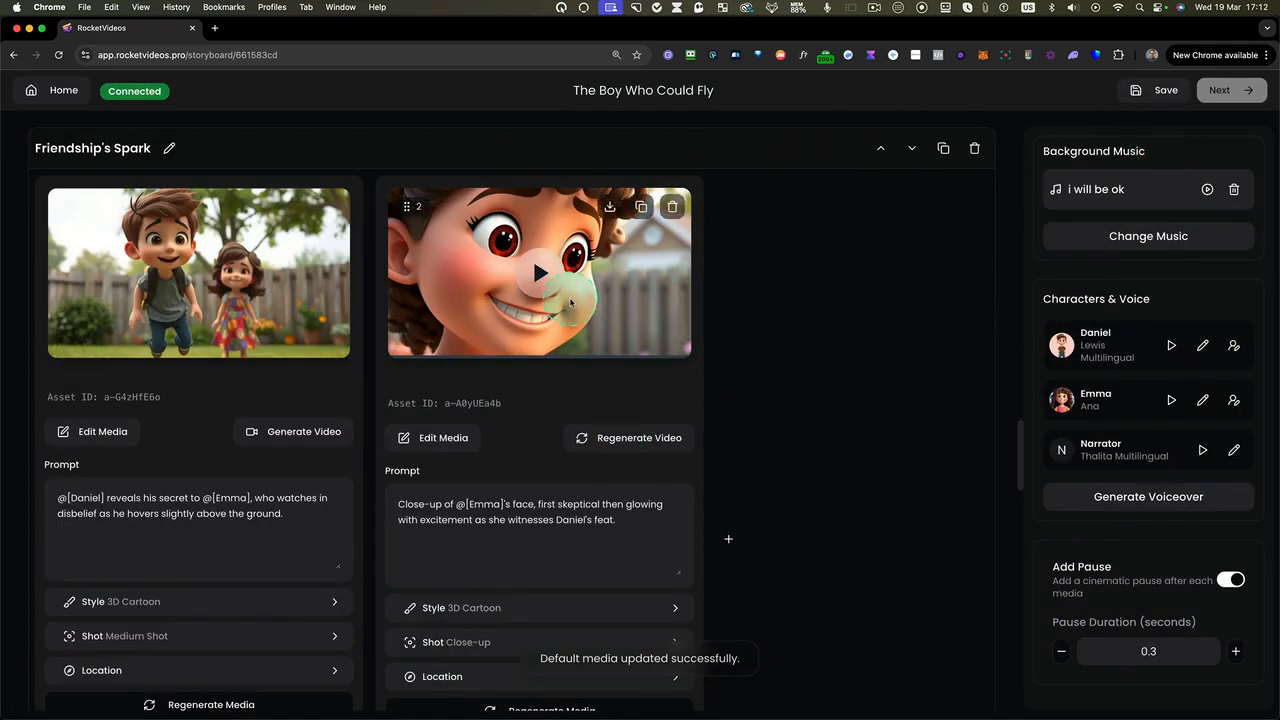
# Examine the storyboard's opening scenes and the narrator dialogue under both Dreamy Swing images
pyautogui.scroll(-5, 781, 363)
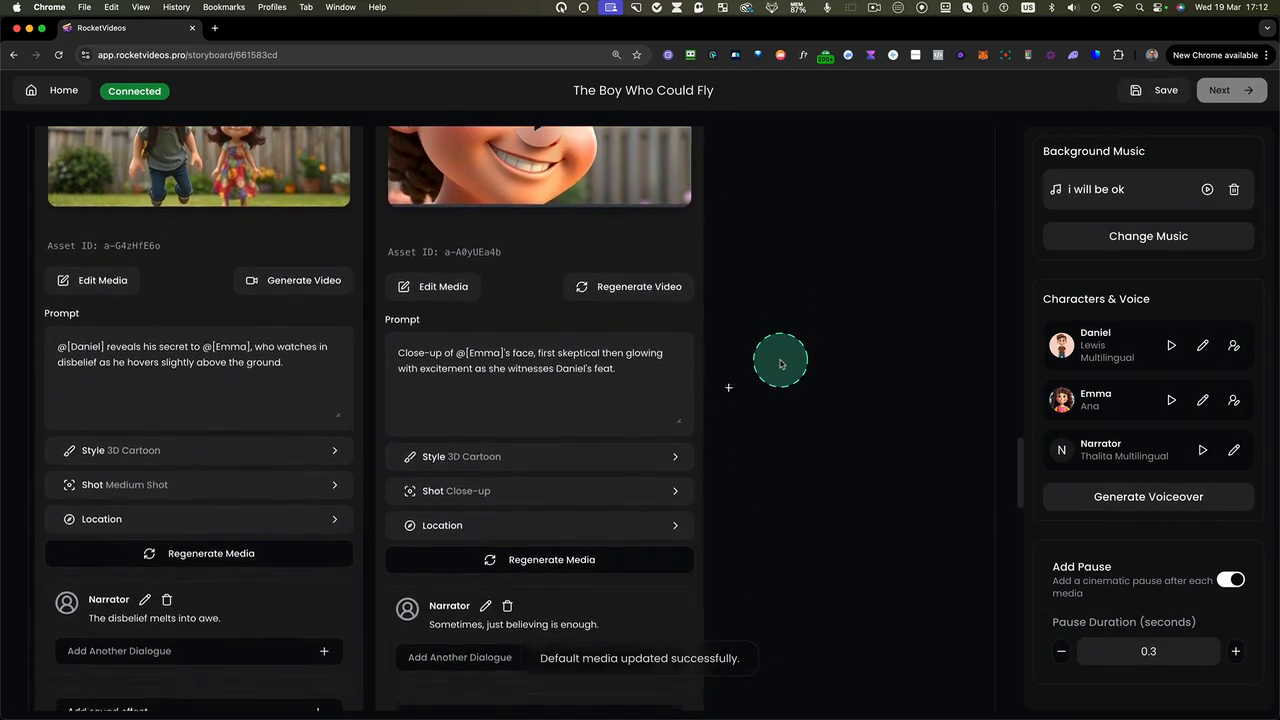
pyautogui.scroll(10, 781, 363)
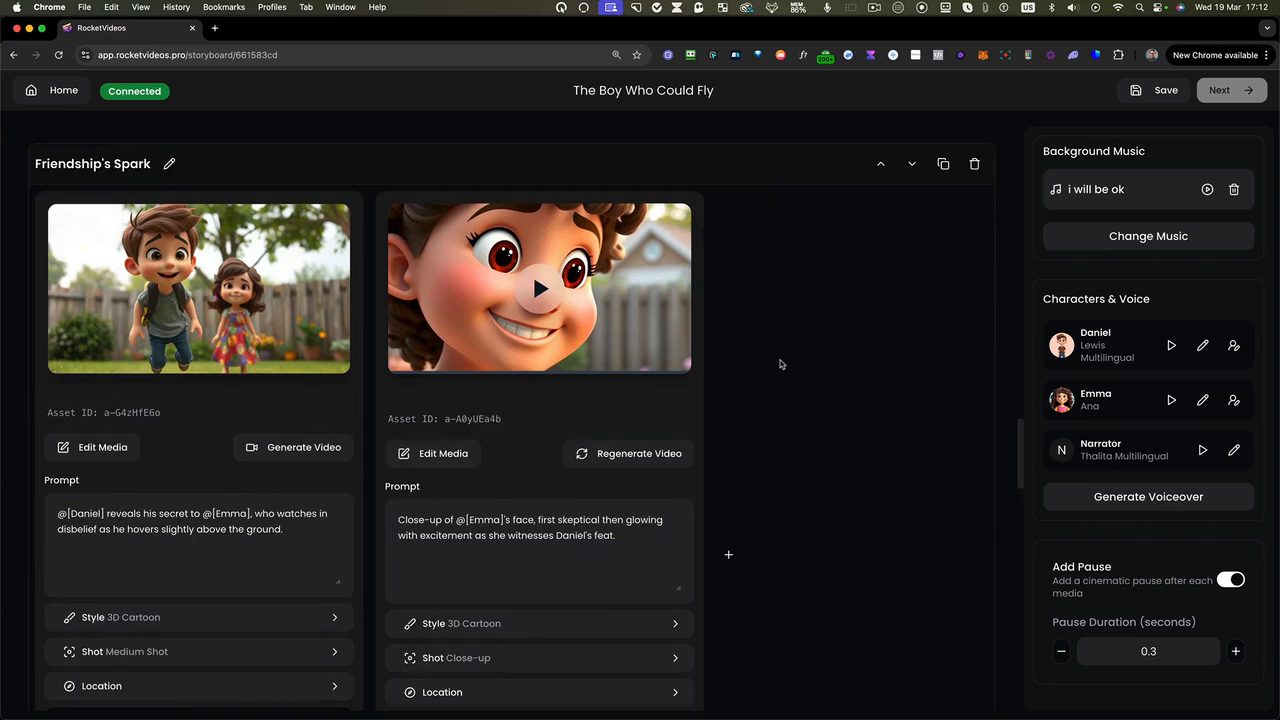
pyautogui.scroll(15, 781, 364)
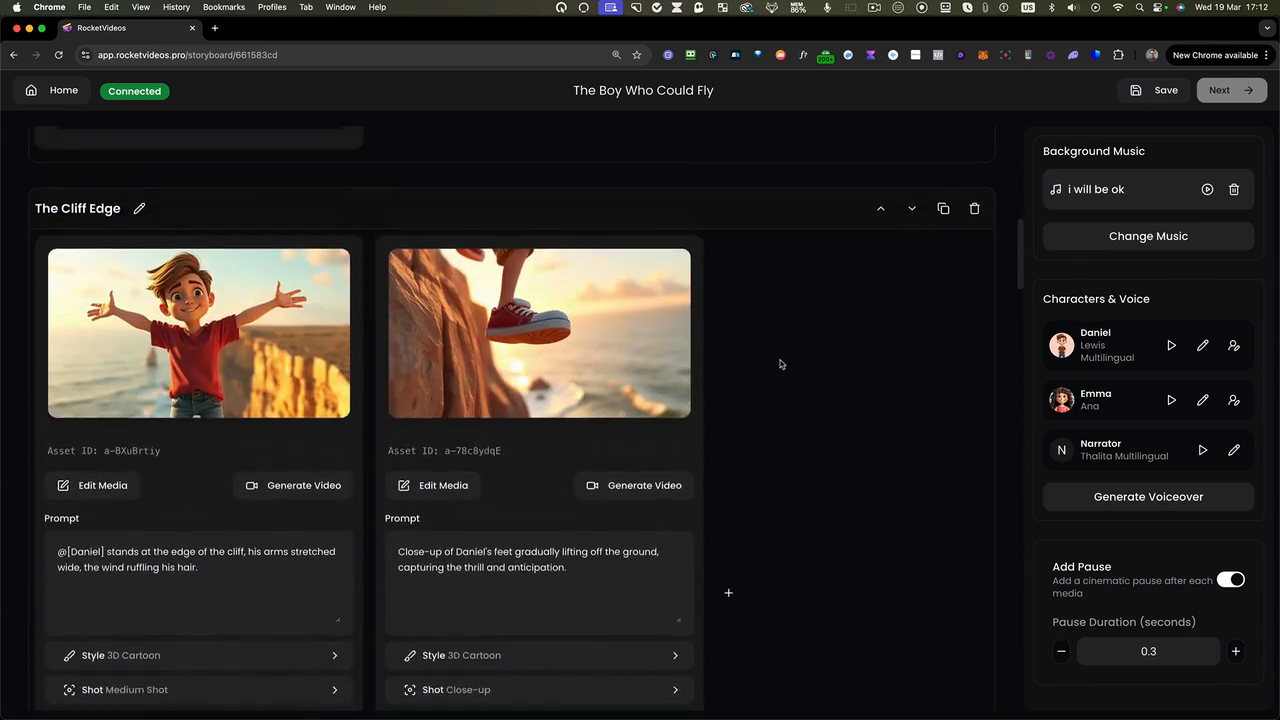
pyautogui.scroll(4, 537, 438)
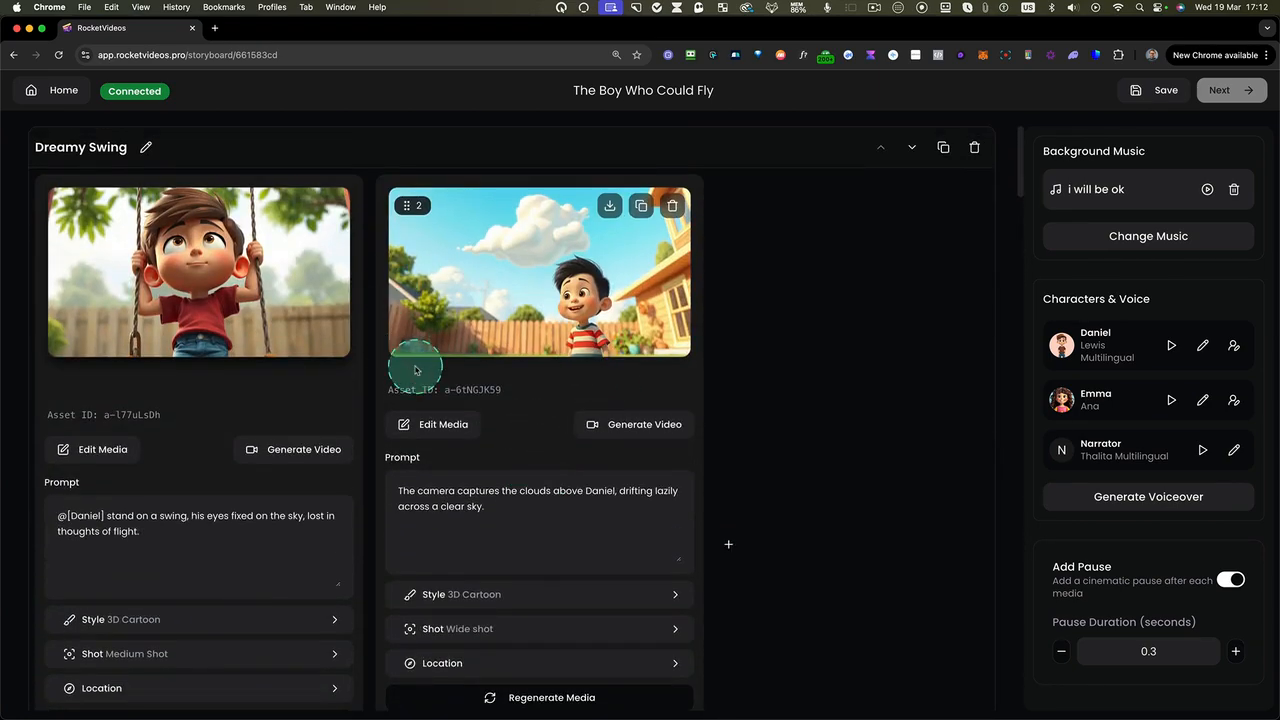
pyautogui.scroll(-2, 414, 366)
pyautogui.scroll(-2, 414, 366)
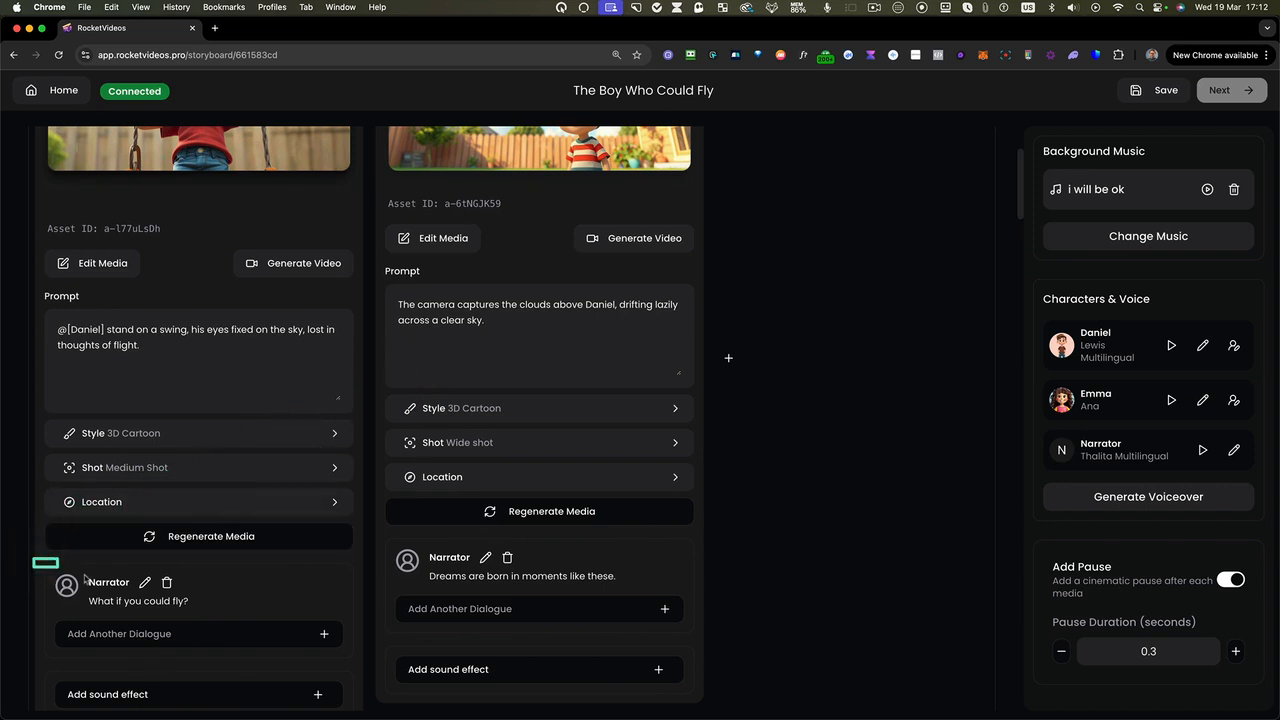
pyautogui.moveTo(302, 629); pyautogui.dragTo(512, 643)
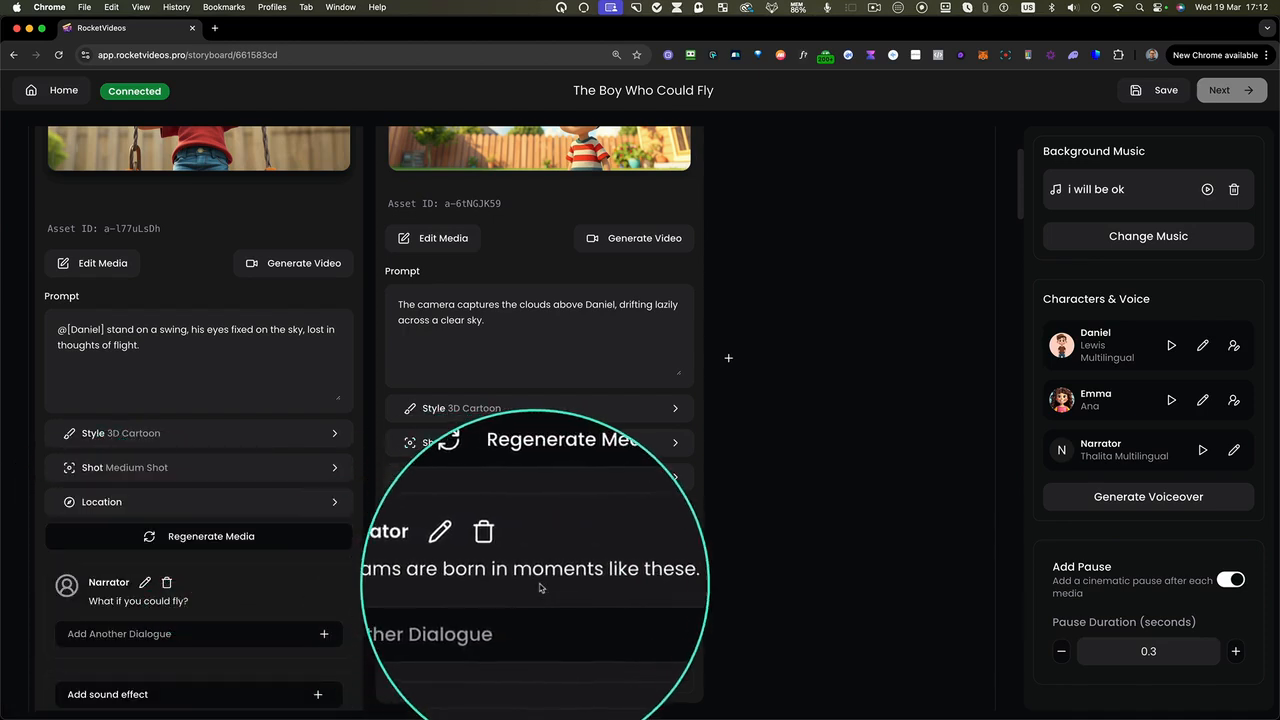
pyautogui.scroll(1, 565, 587)
pyautogui.scroll(2, 565, 587)
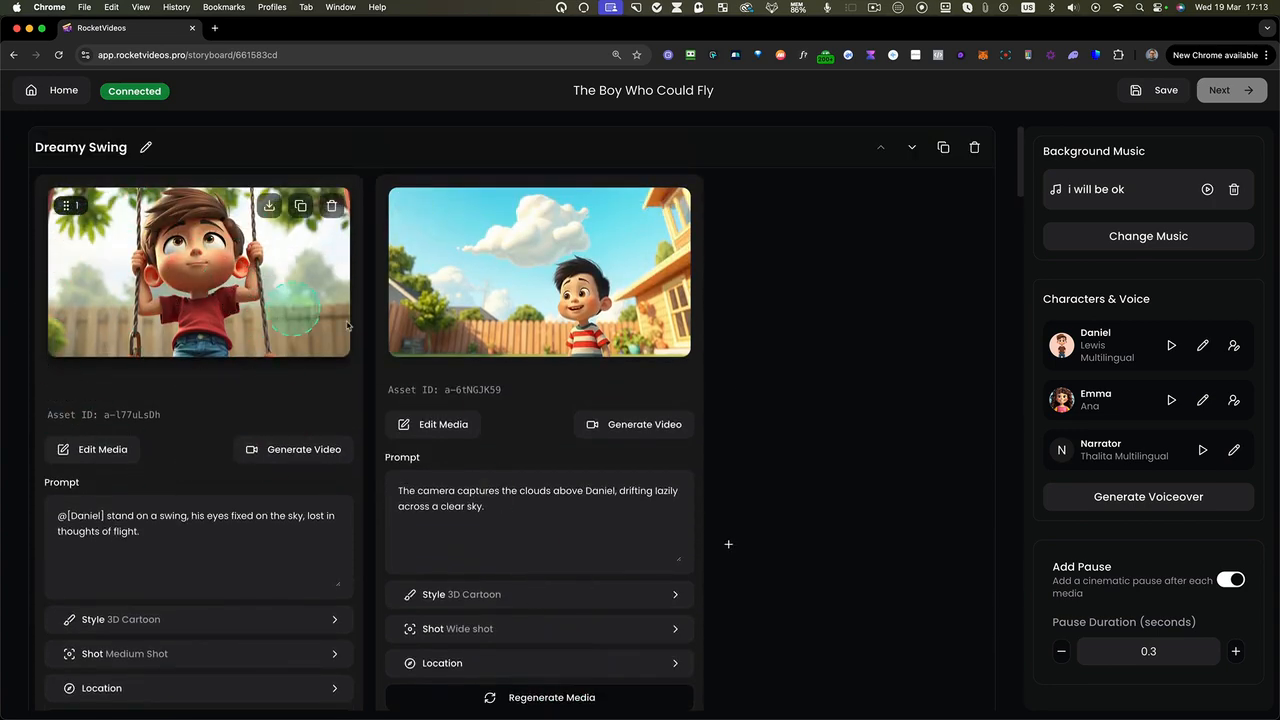
# Examine The Cliff Edge scene's narrator lines, opening the second image's dialogue editor and cancelling without changes
pyautogui.scroll(-8, 652, 432)
pyautogui.scroll(-3, 650, 436)
pyautogui.scroll(2, 153, 250)
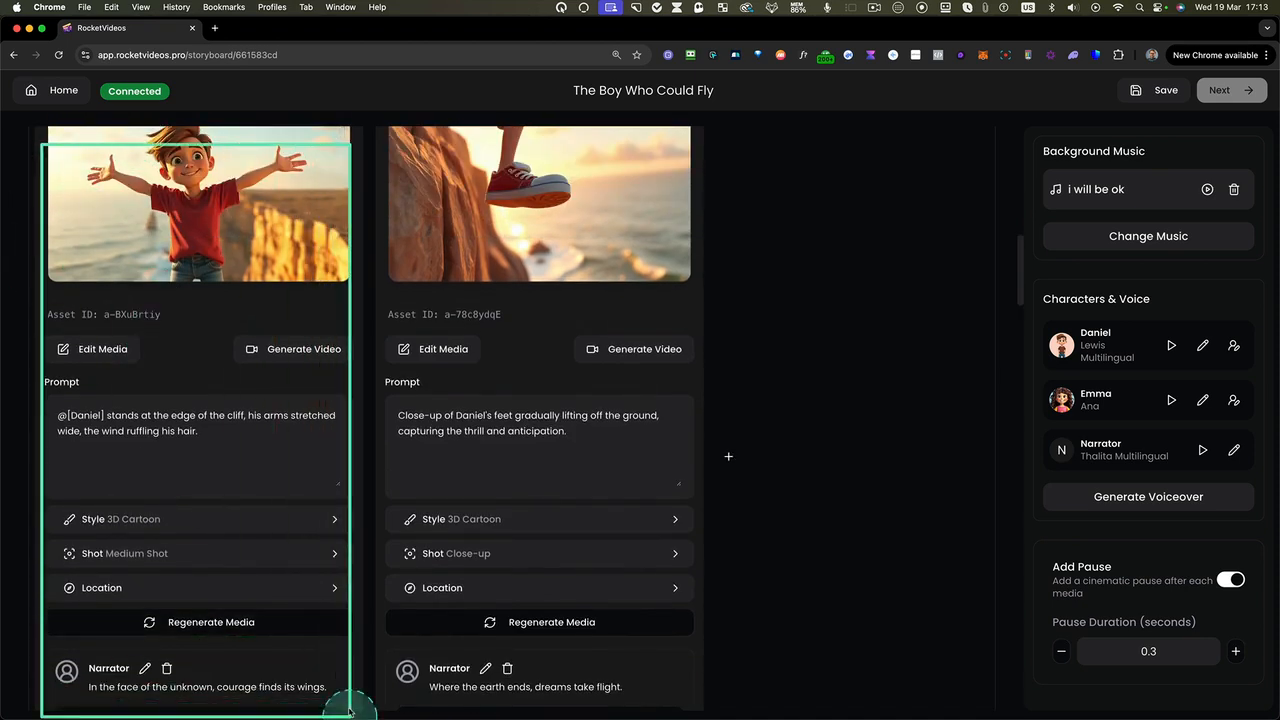
pyautogui.scroll(-3, 343, 634)
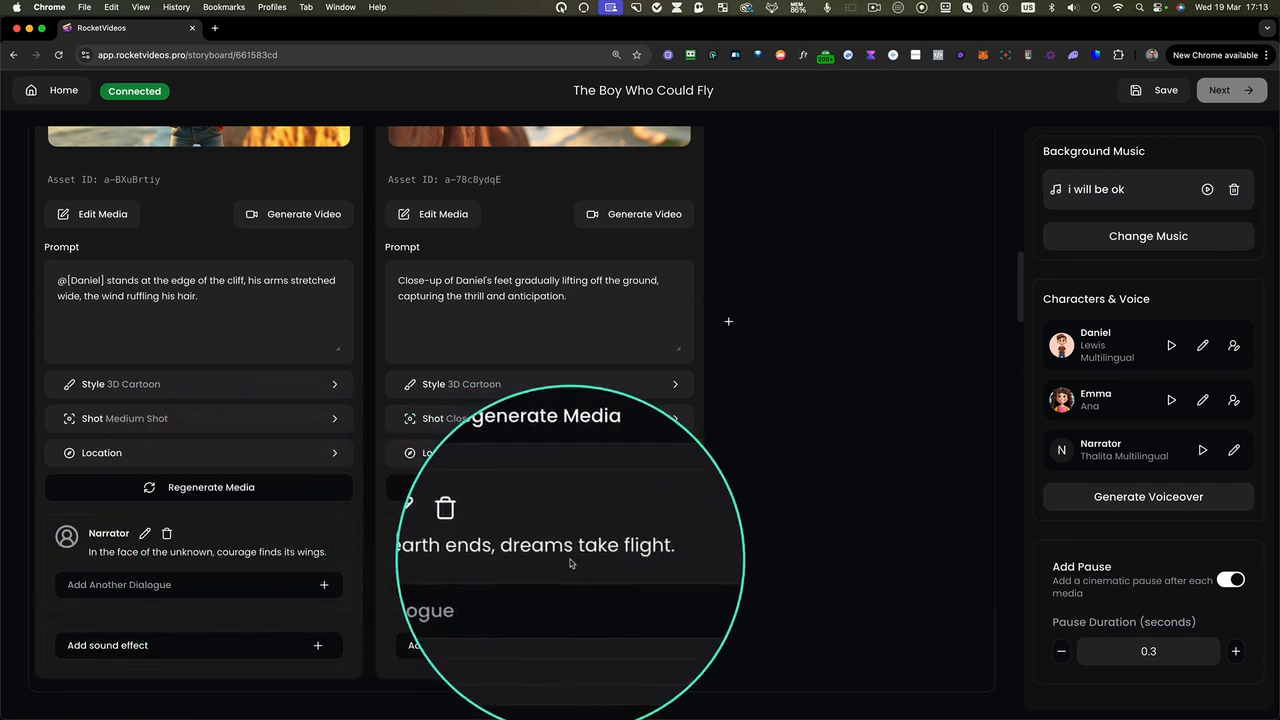
pyautogui.scroll(3, 560, 563)
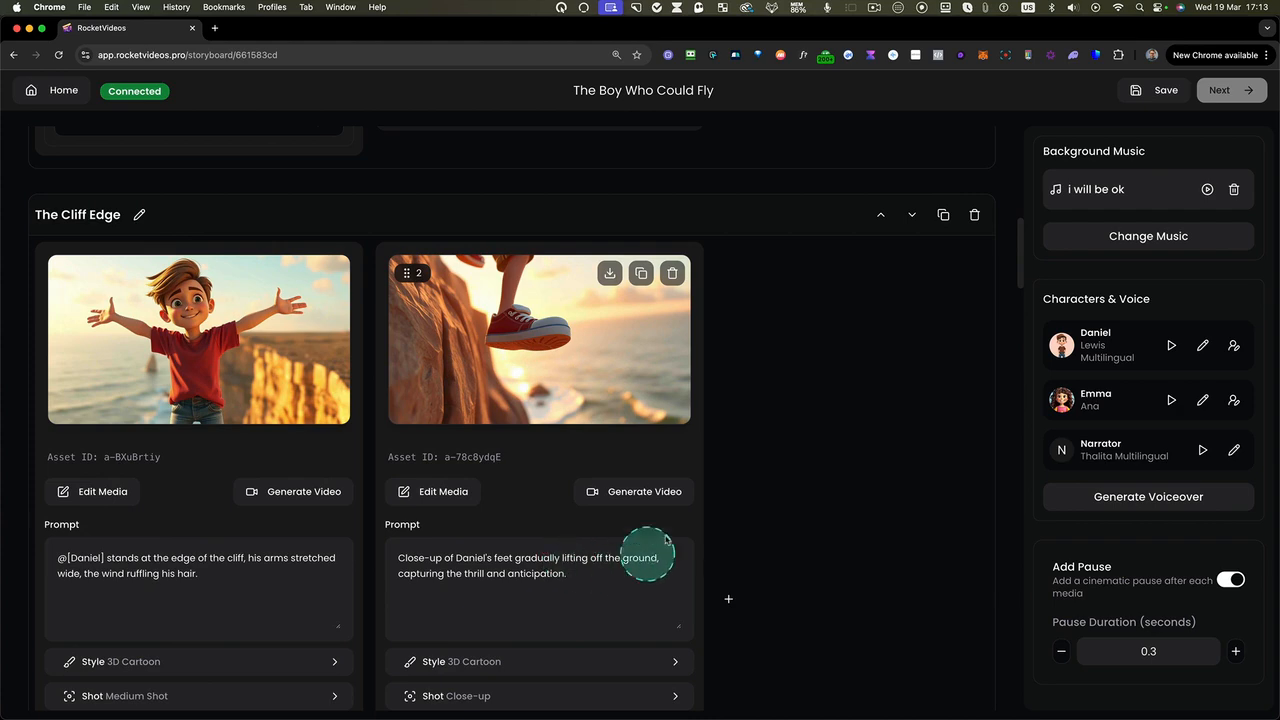
pyautogui.scroll(-5, 621, 567)
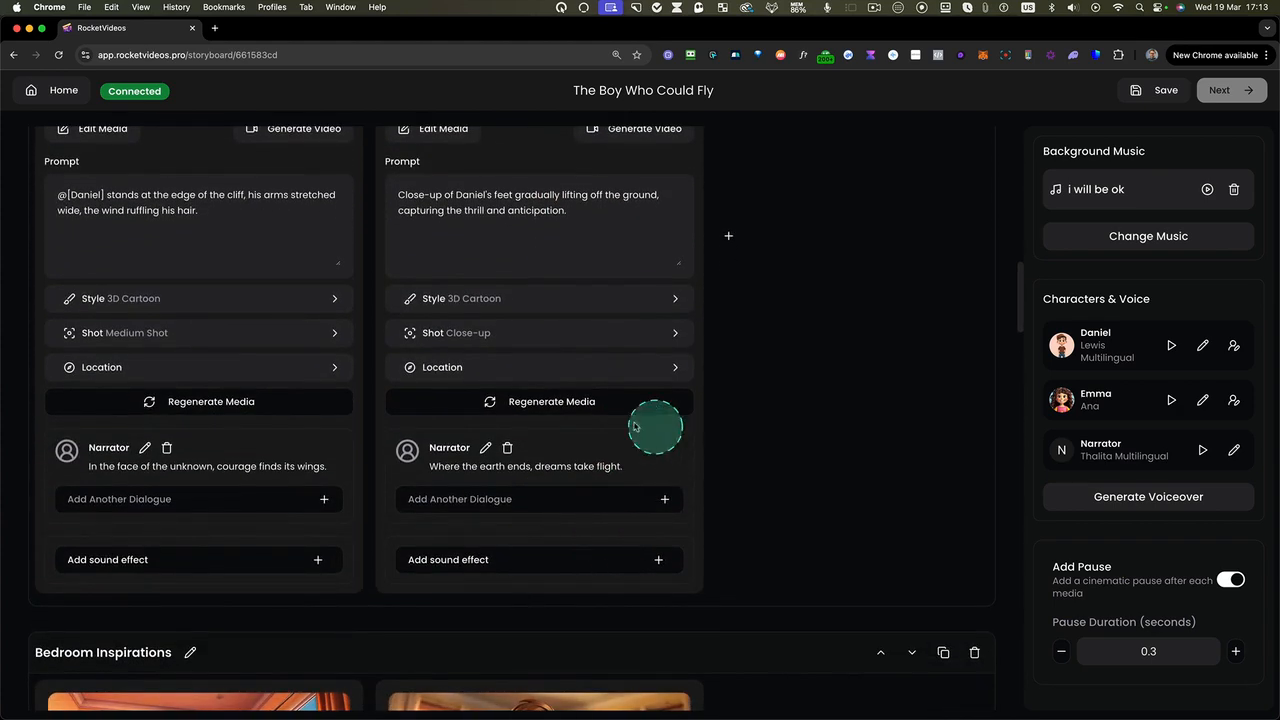
pyautogui.click(485, 448)
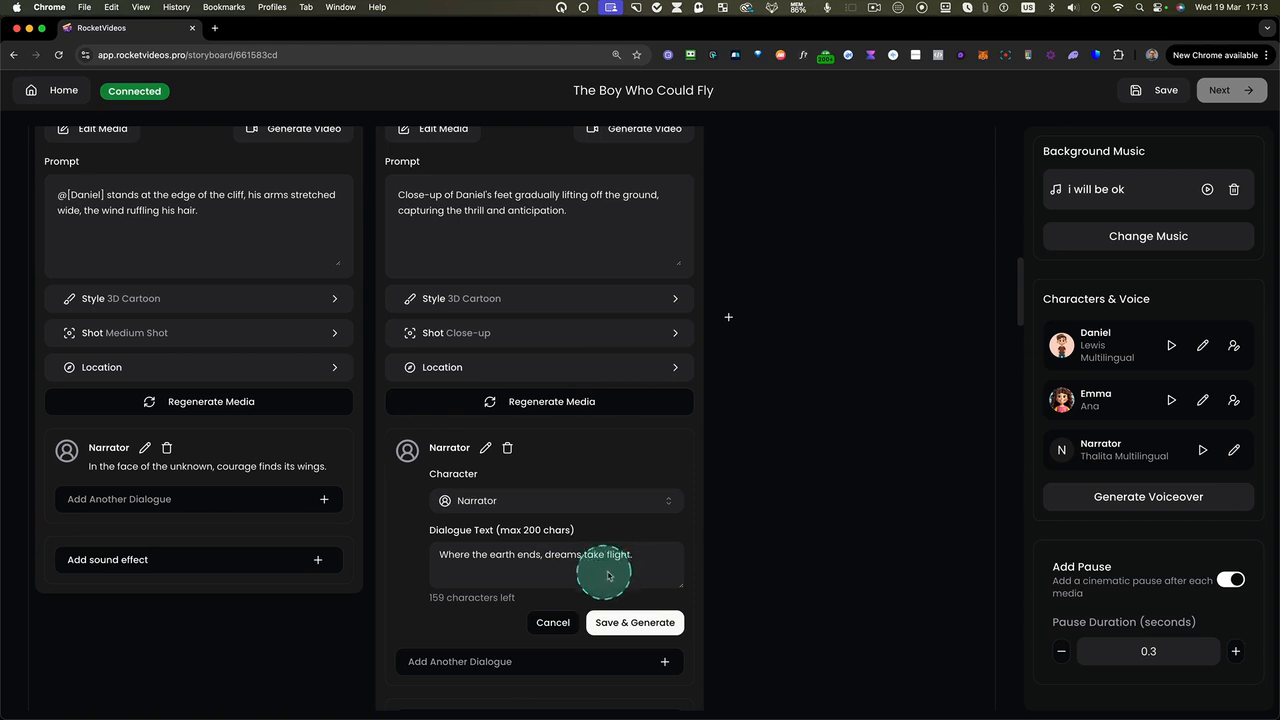
pyautogui.click(547, 625)
pyautogui.scroll(3, 506, 509)
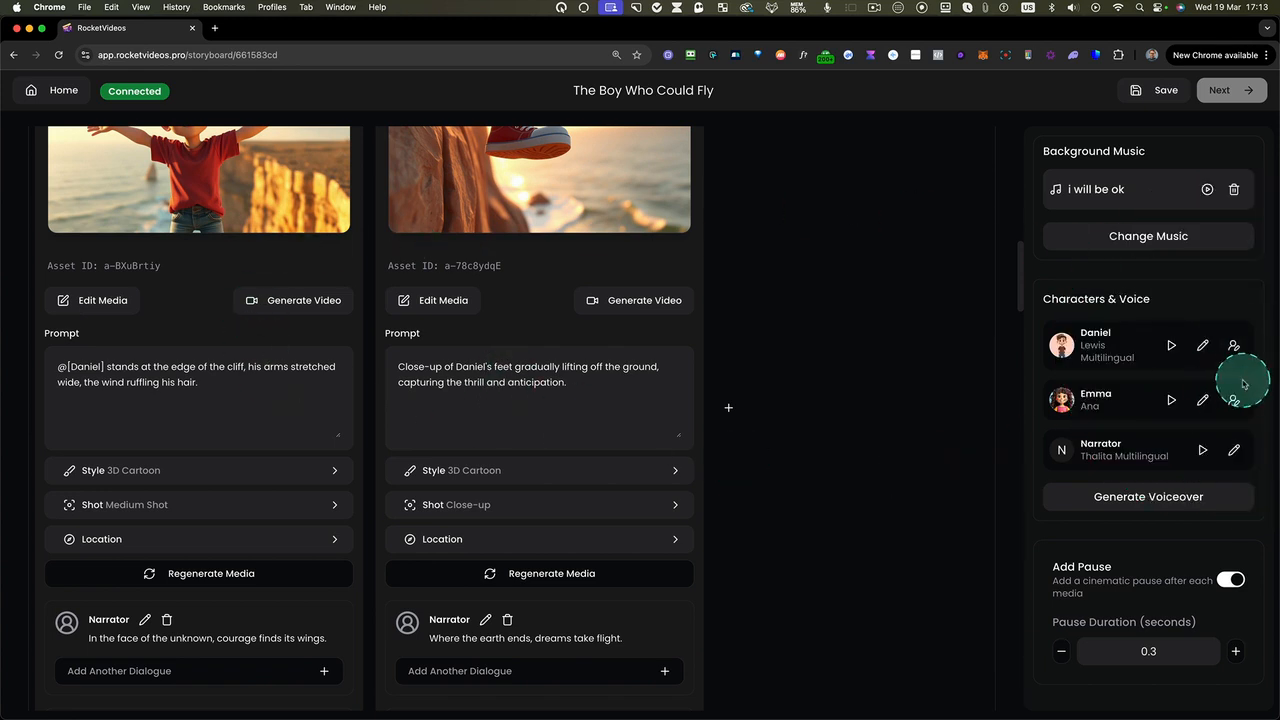
# Play Daniel's voice sample, then preview the favourite Davis Multilingual voice and assign it to Daniel
pyautogui.click(1172, 346)
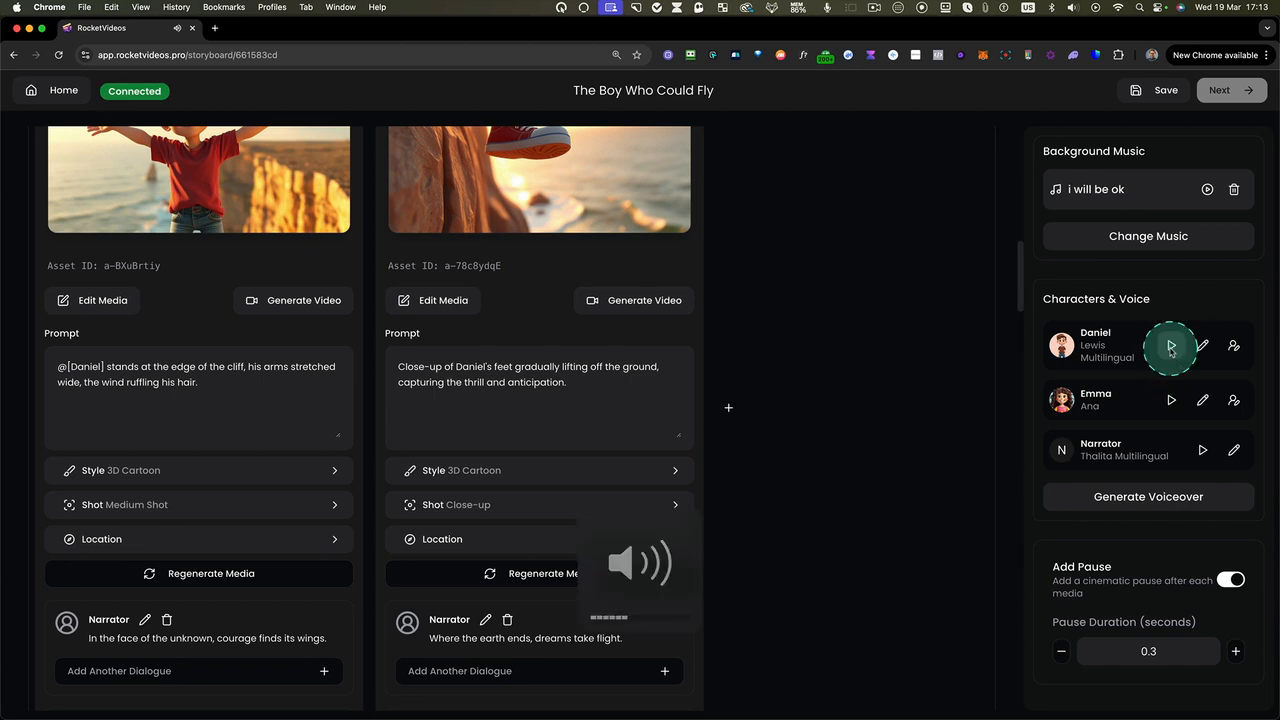
pyautogui.click(1203, 346)
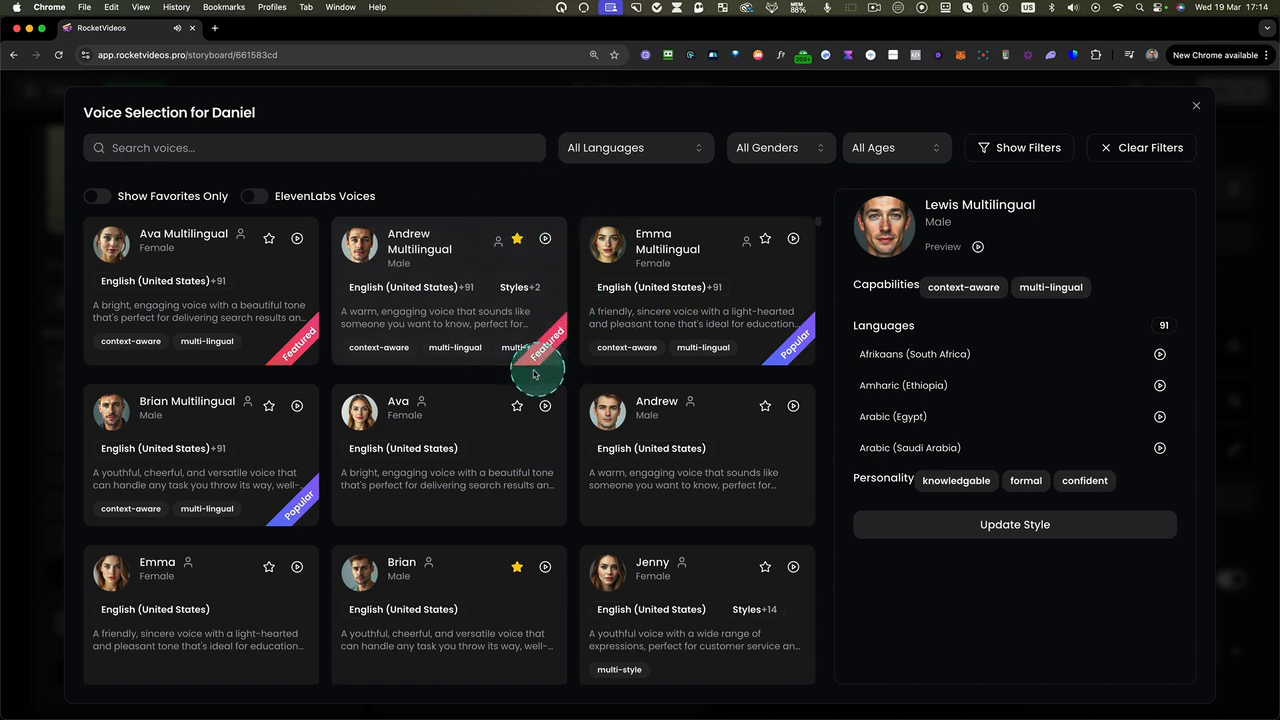
pyautogui.click(97, 196)
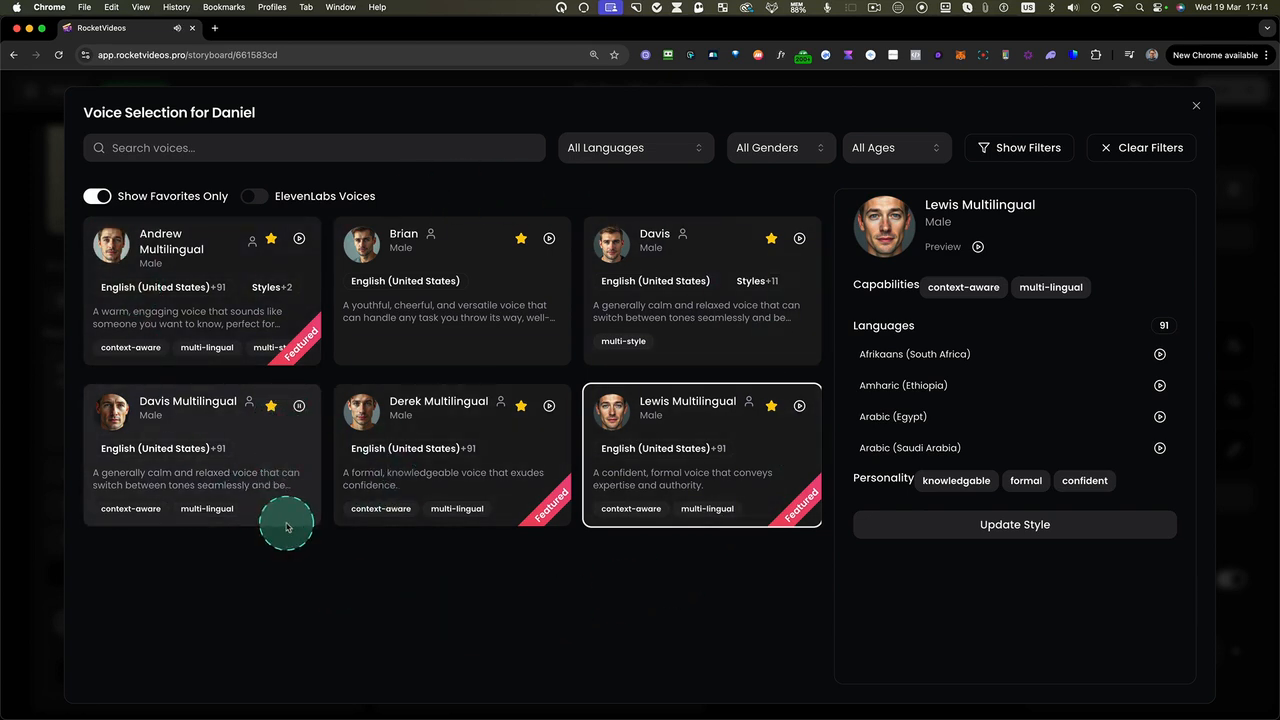
pyautogui.click(300, 407)
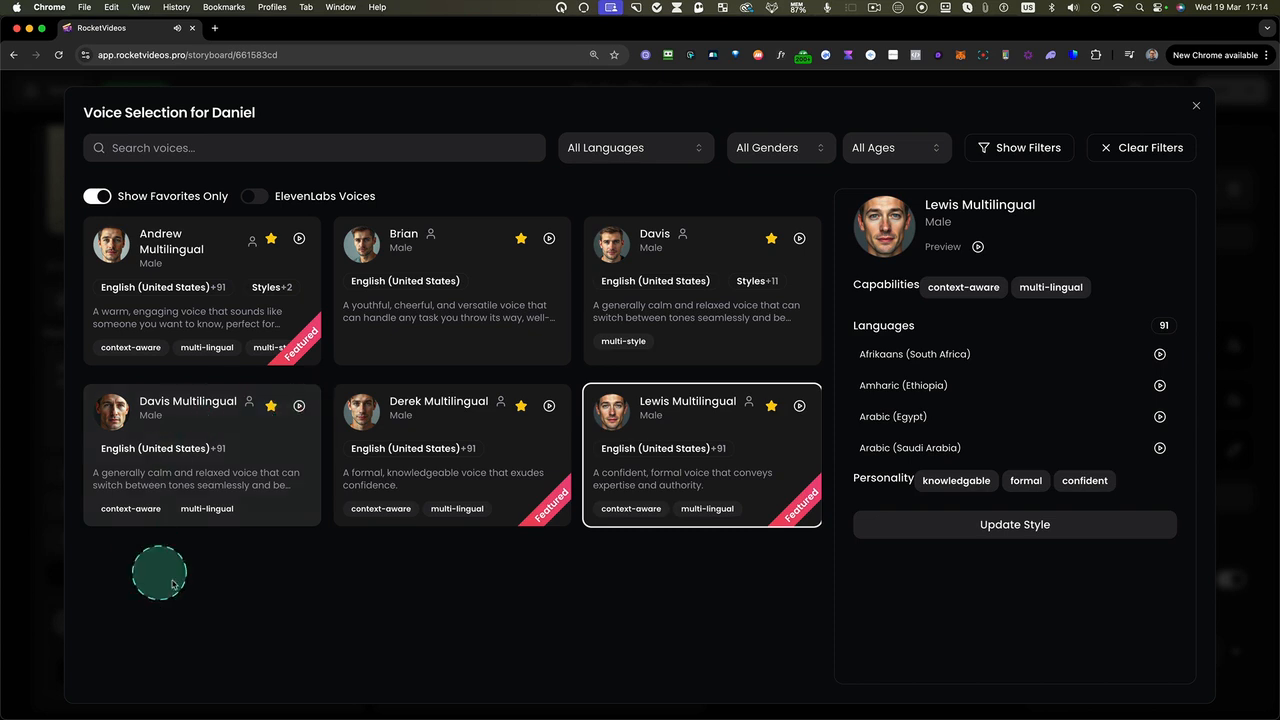
pyautogui.click(193, 397)
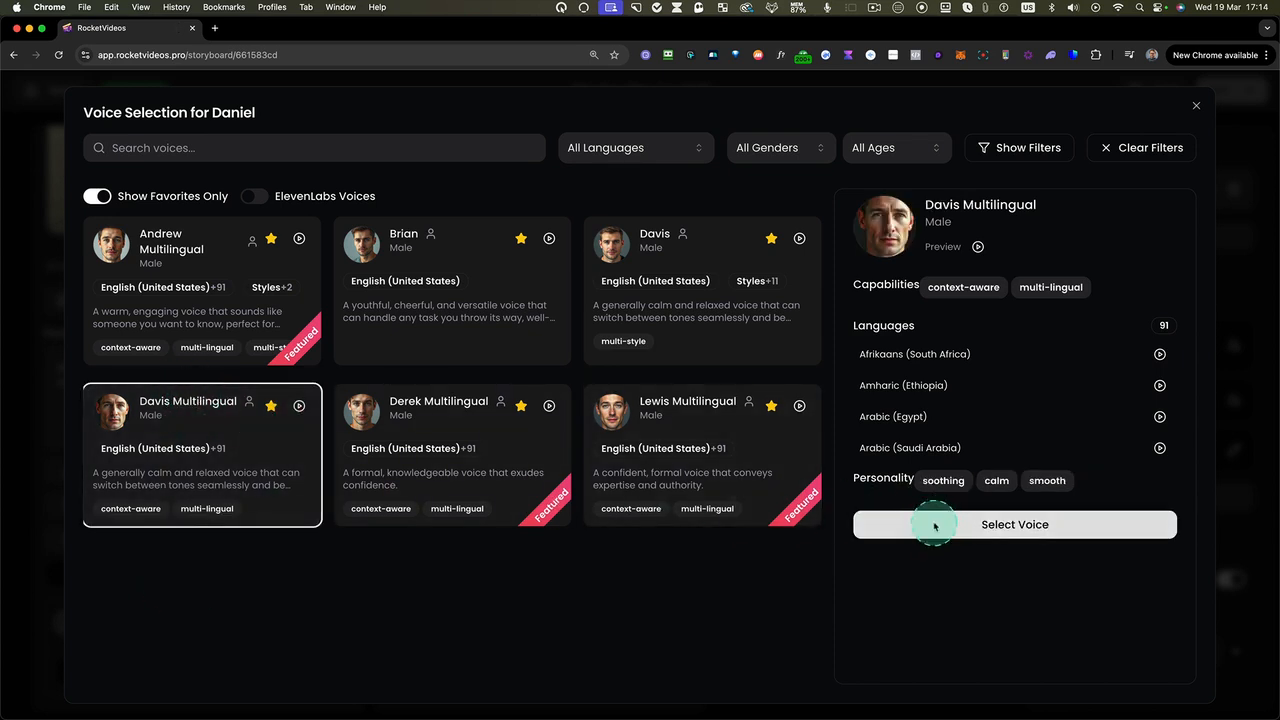
pyautogui.click(890, 524)
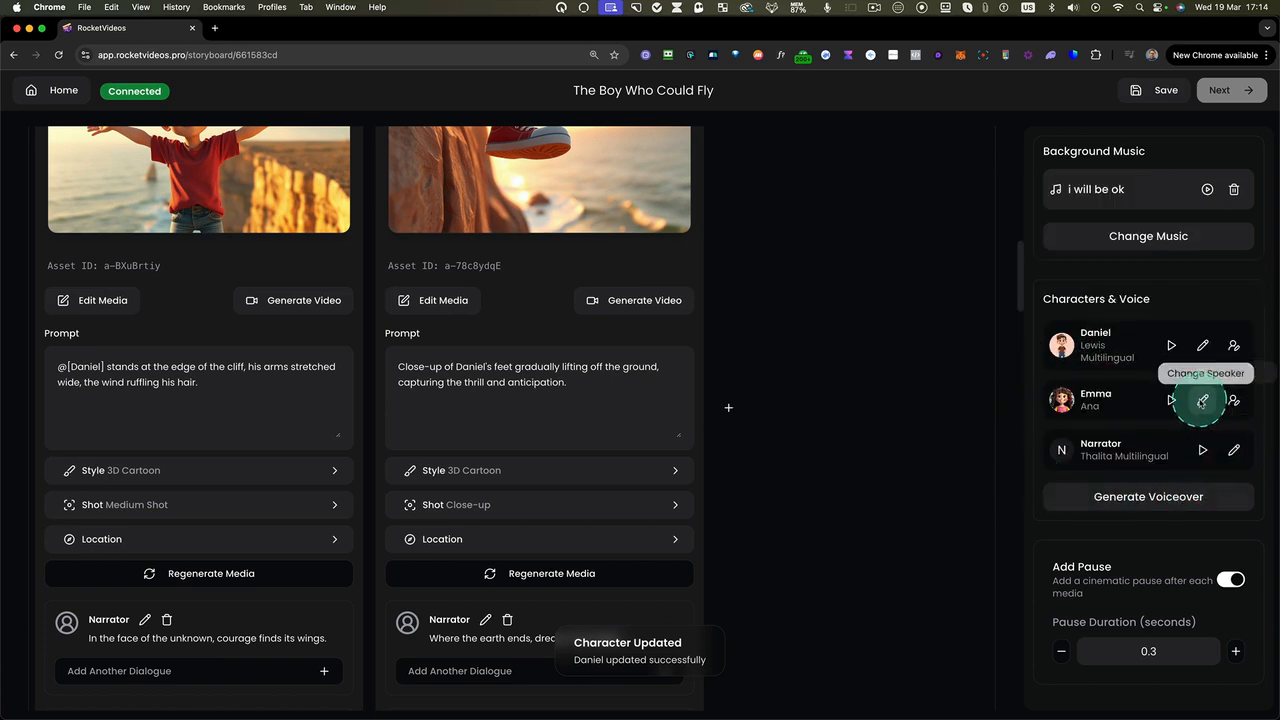
# Open voice selection for Emma, filter the voices to Female and preview the Emma Multilingual voice
pyautogui.click(1203, 400)
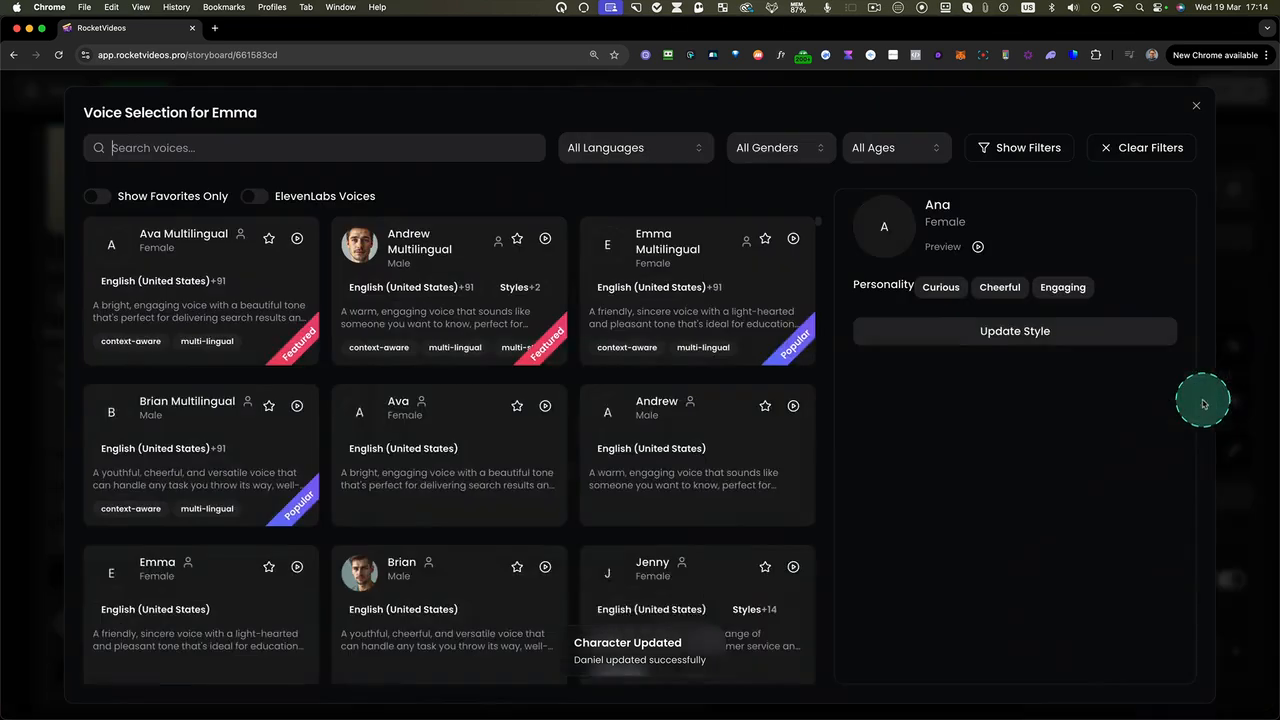
pyautogui.click(779, 151)
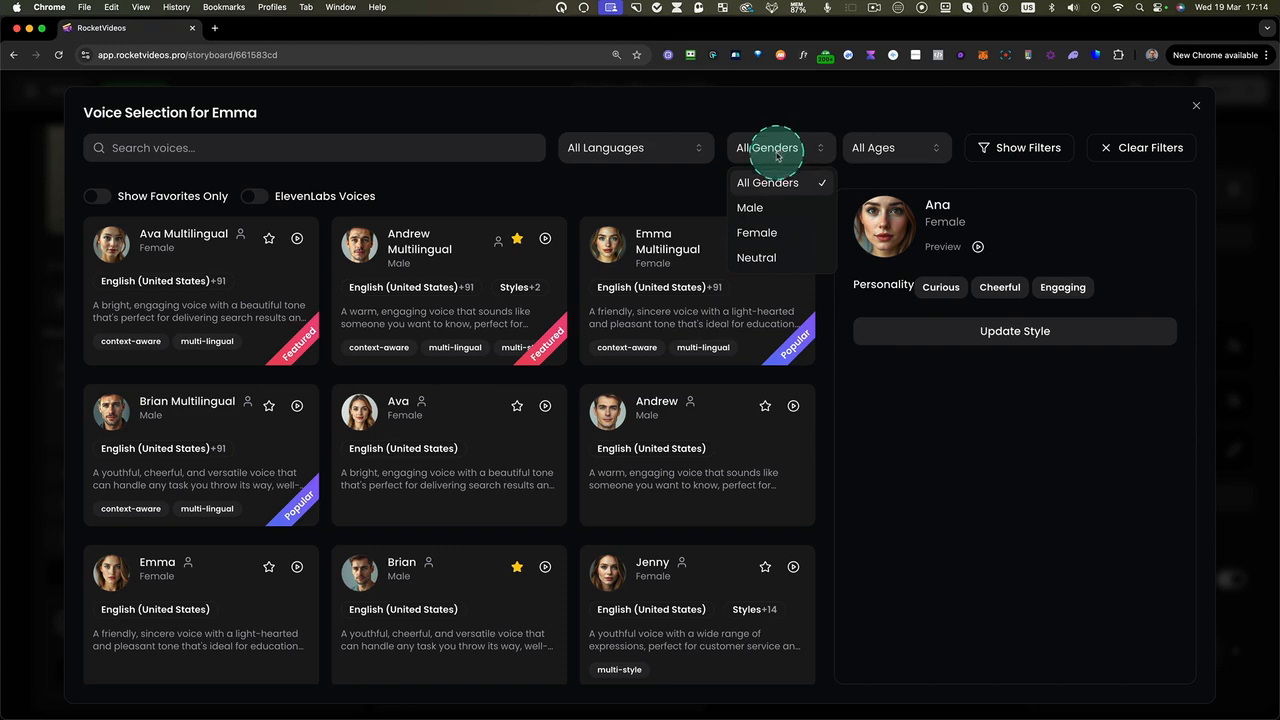
pyautogui.click(762, 233)
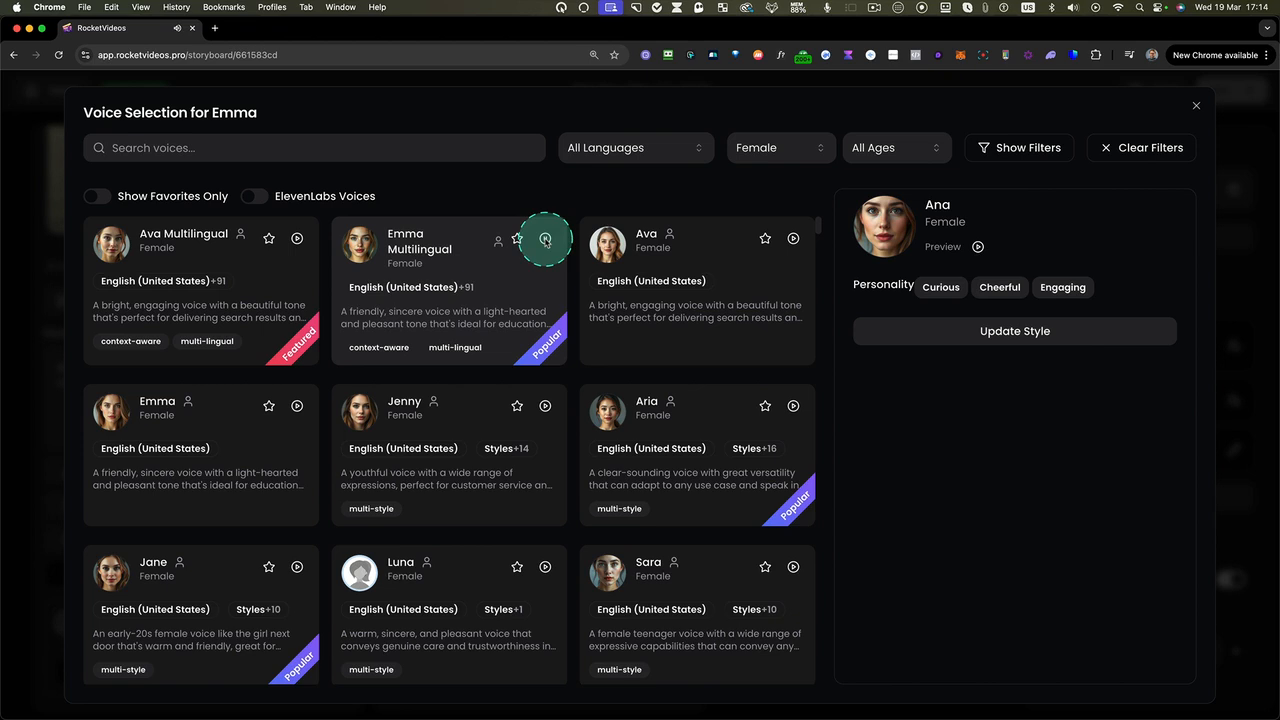
pyautogui.click(497, 279)
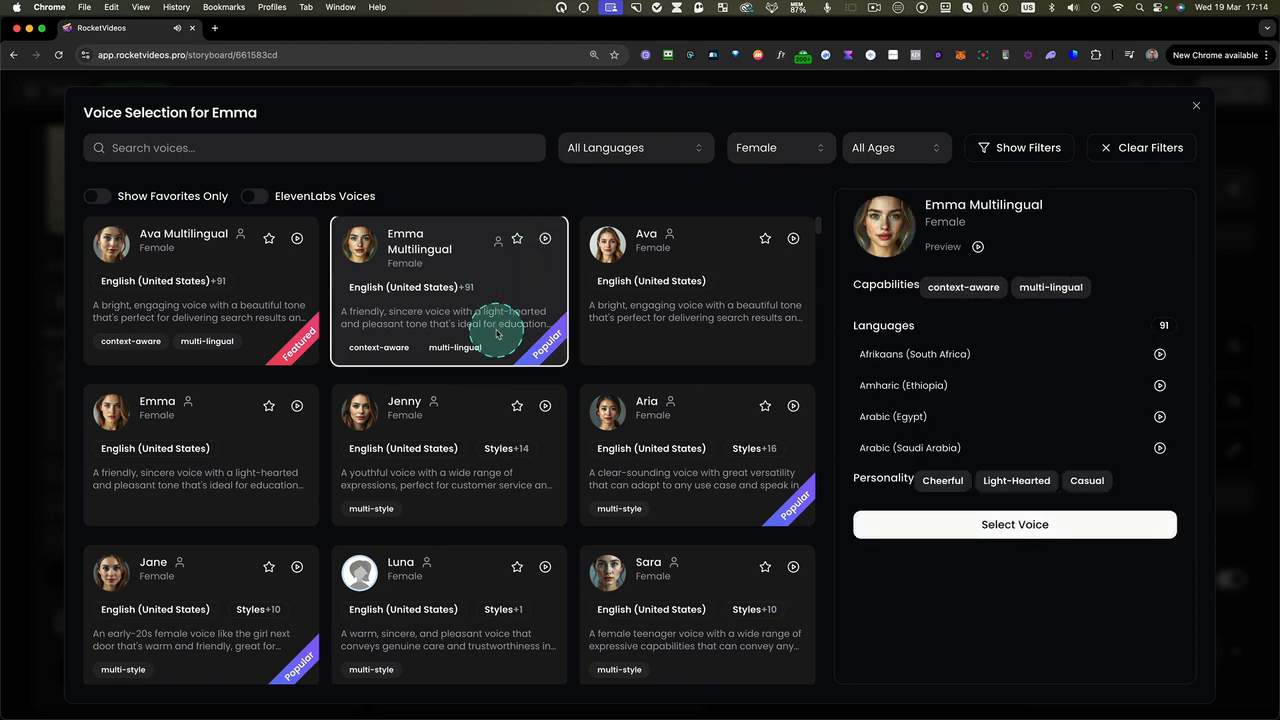
# Browse the ElevenLabs voices with the gender filter set to All Genders
pyautogui.click(255, 197)
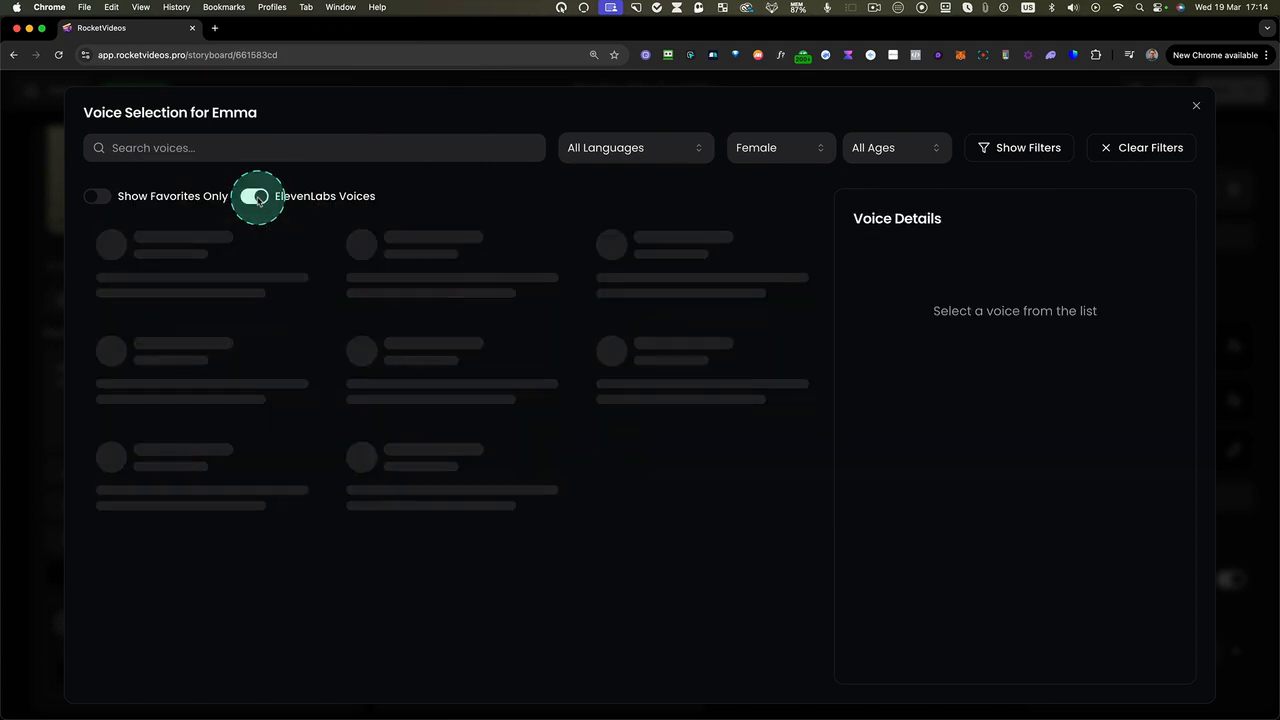
pyautogui.click(800, 155)
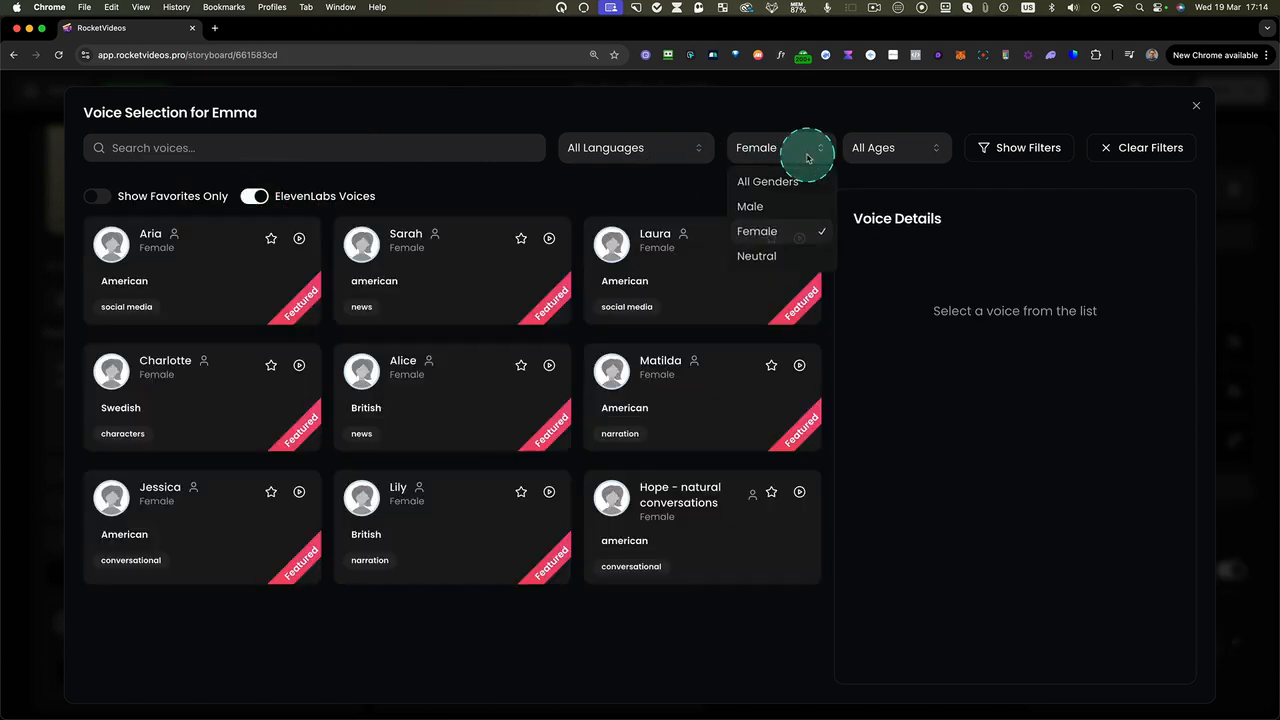
pyautogui.click(779, 180)
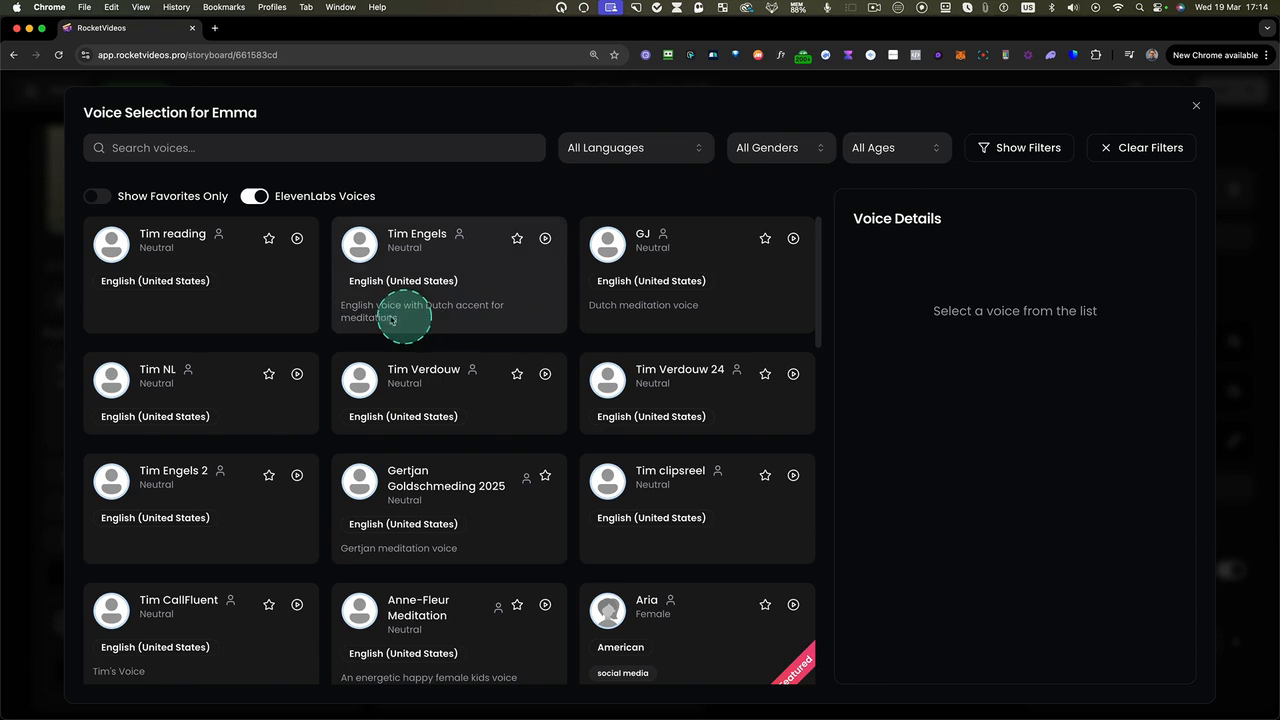
pyautogui.moveTo(114, 279); pyautogui.dragTo(822, 690)
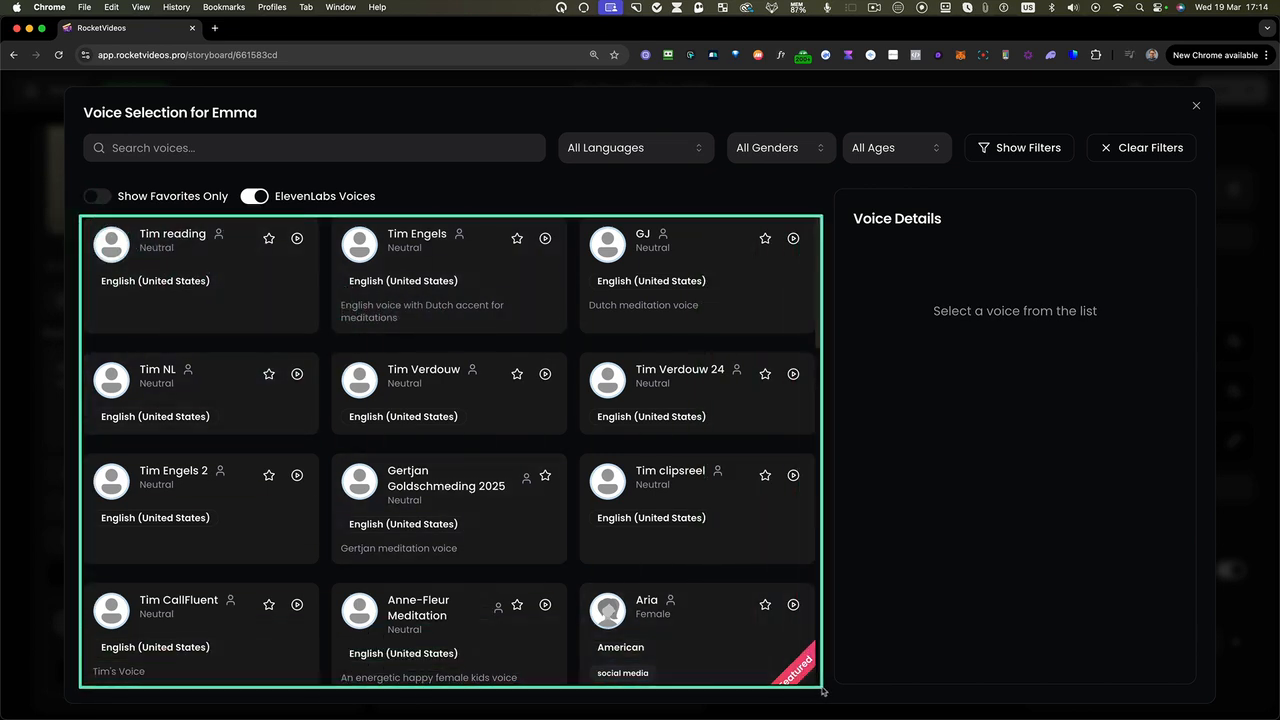
pyautogui.press('ctrl')
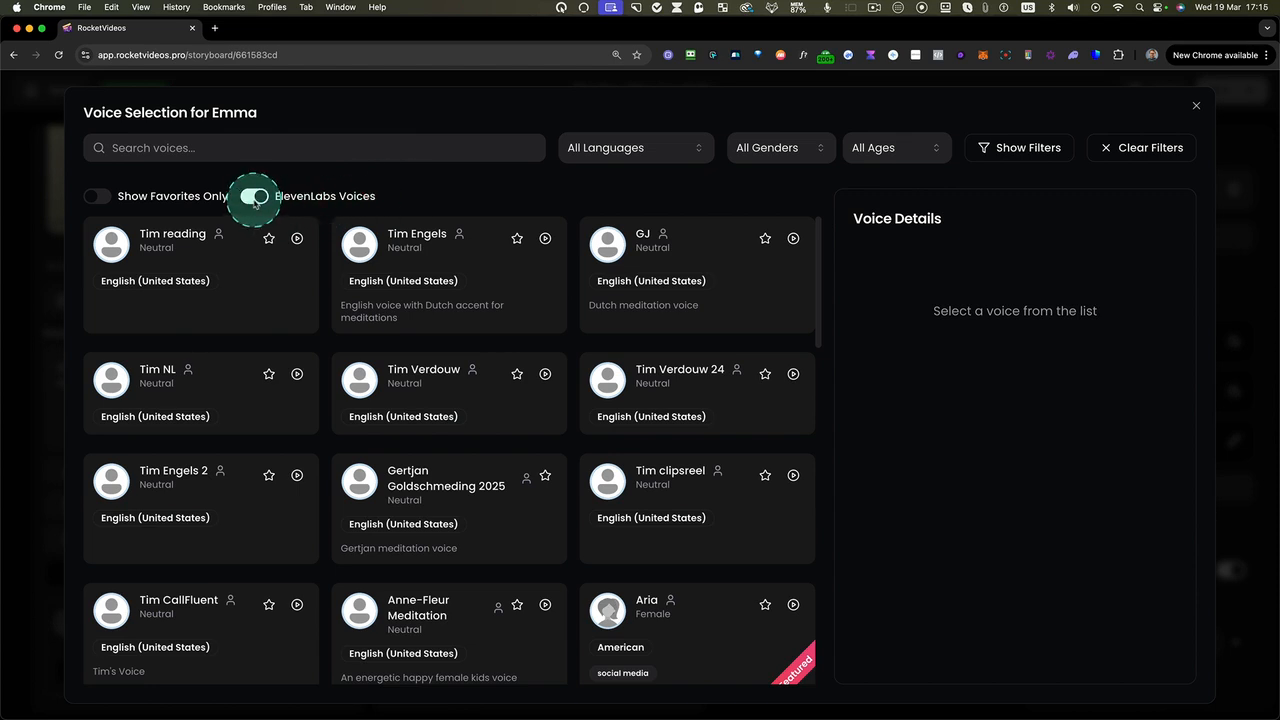
# Return to the standard voice list without the favourites filter and assign Emma Multilingual to Emma
pyautogui.click(100, 198)
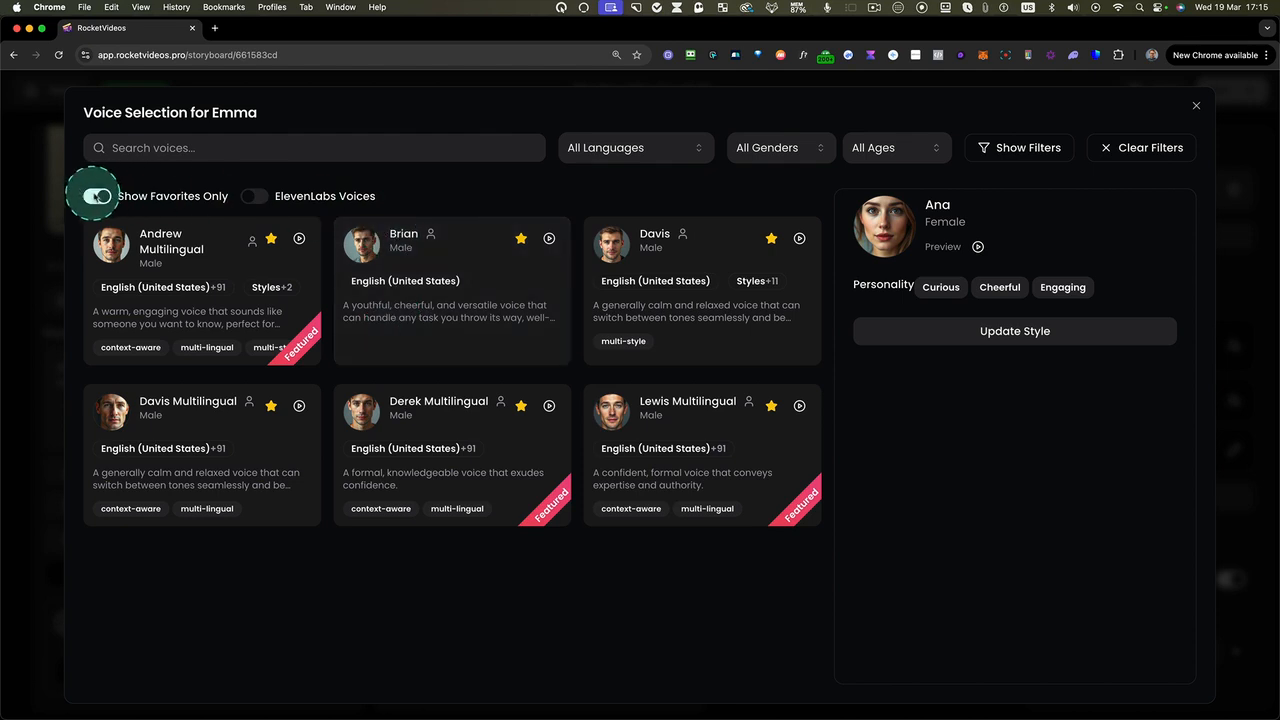
pyautogui.click(100, 196)
pyautogui.click(777, 149)
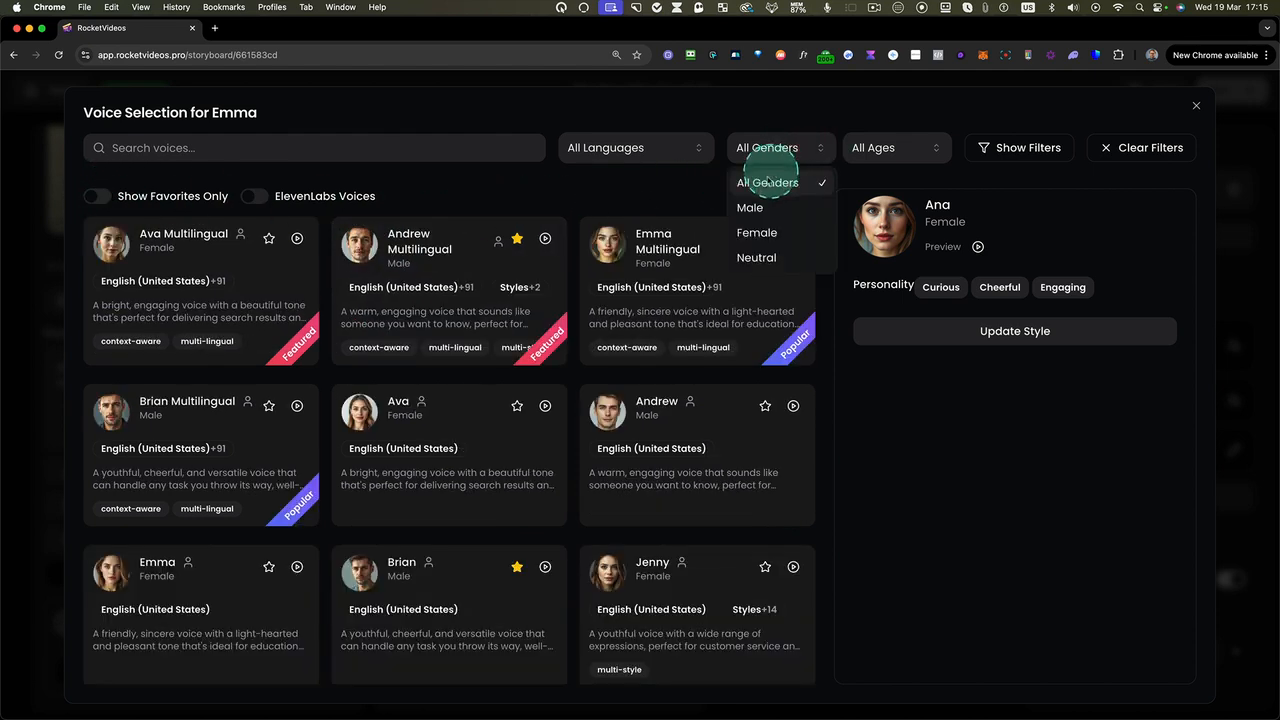
pyautogui.click(641, 264)
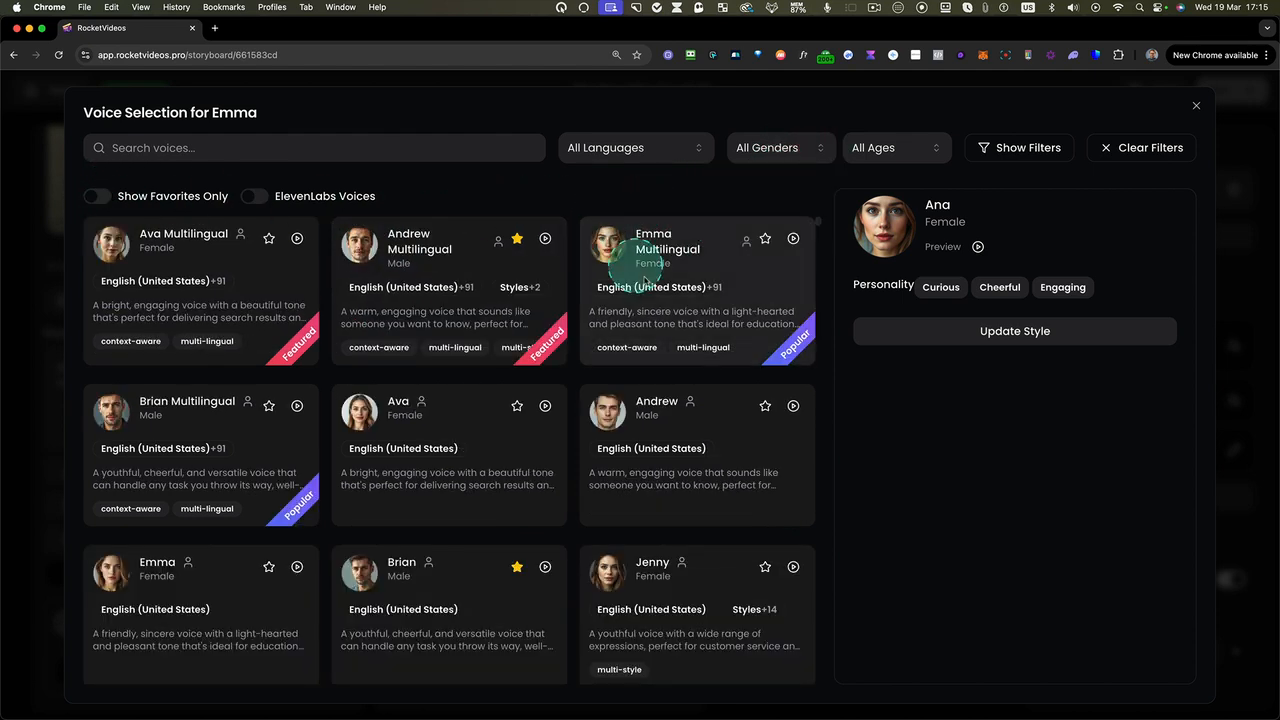
pyautogui.click(742, 303)
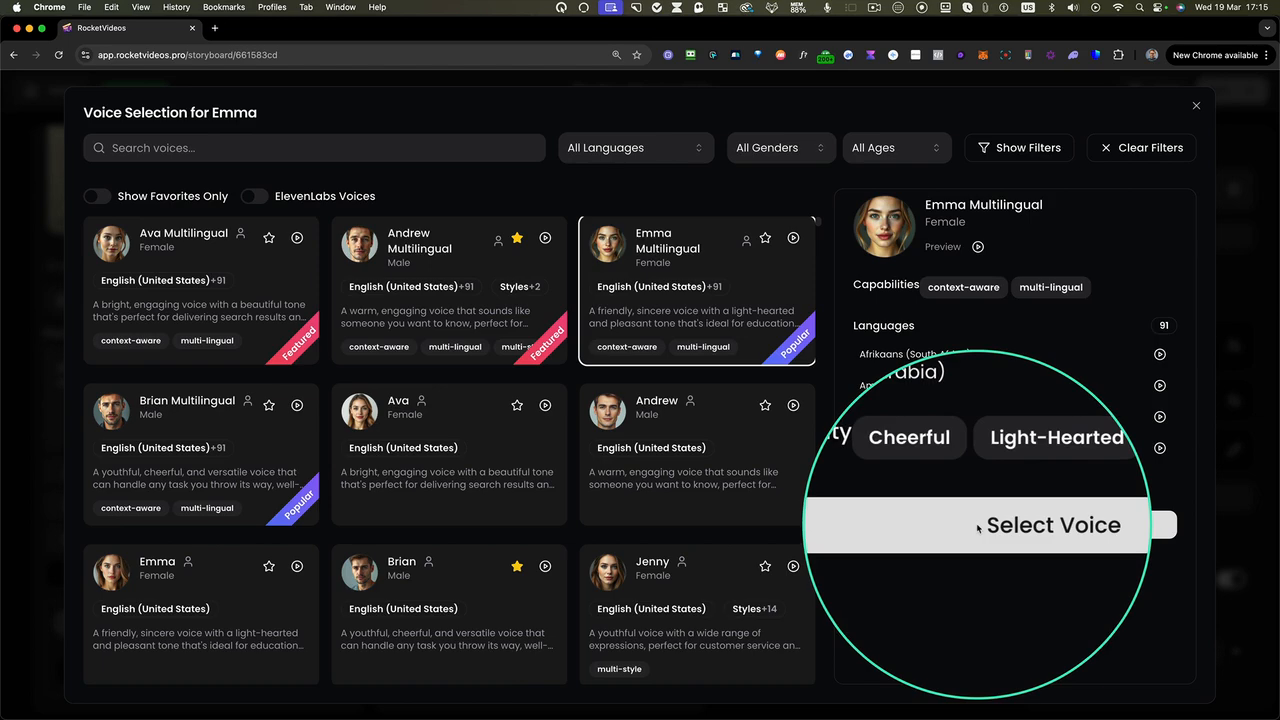
pyautogui.click(977, 527)
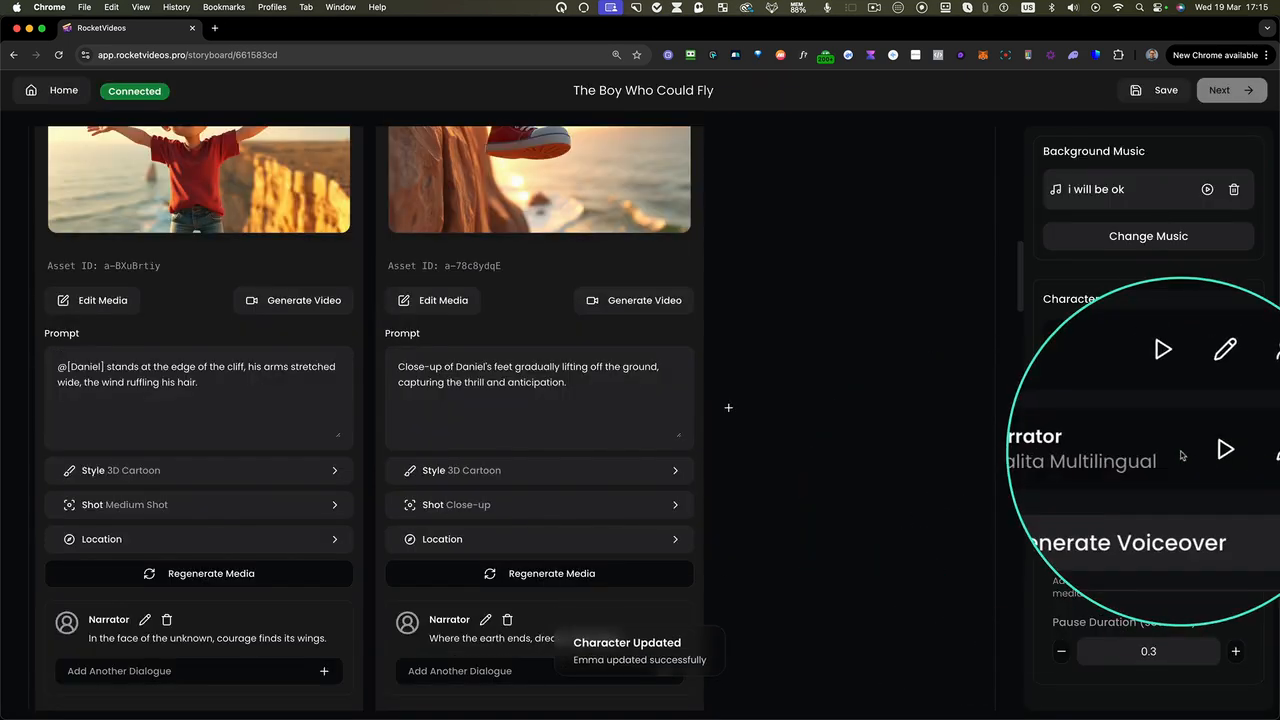
# Try the favourite Lewis Multilingual voice for the Narrator and generate the story's voiceover
pyautogui.click(1236, 454)
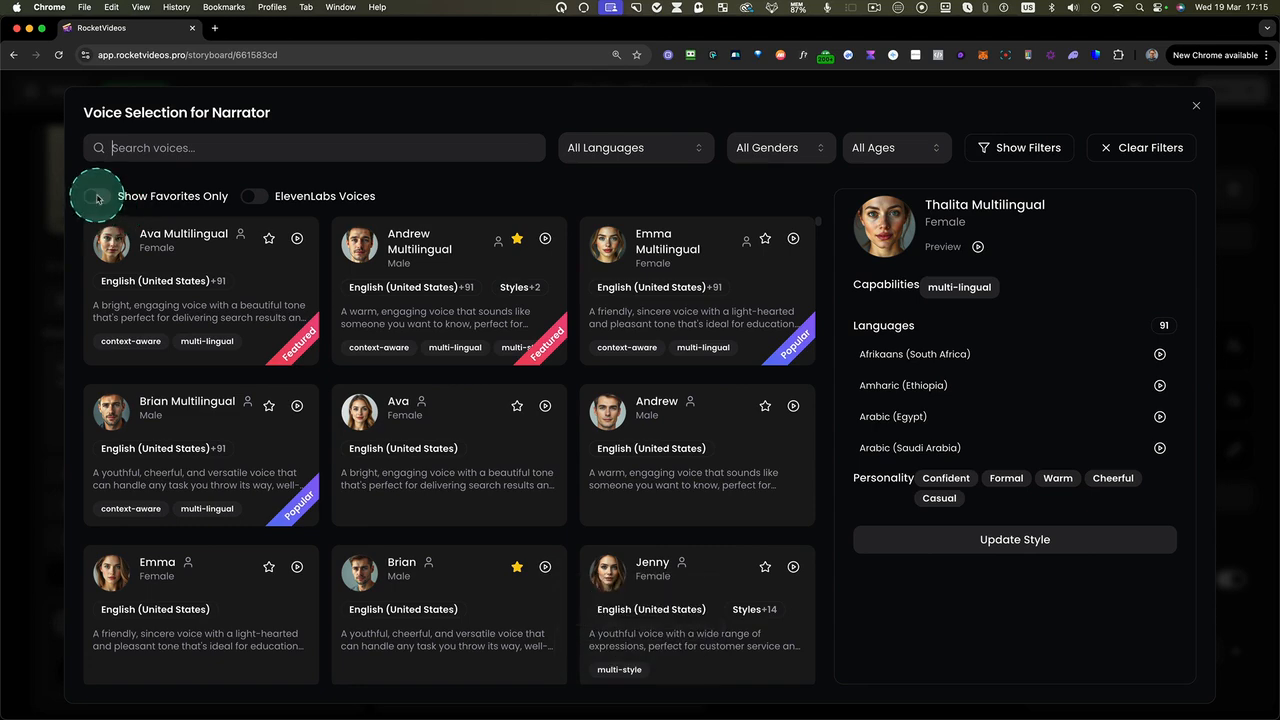
pyautogui.click(98, 196)
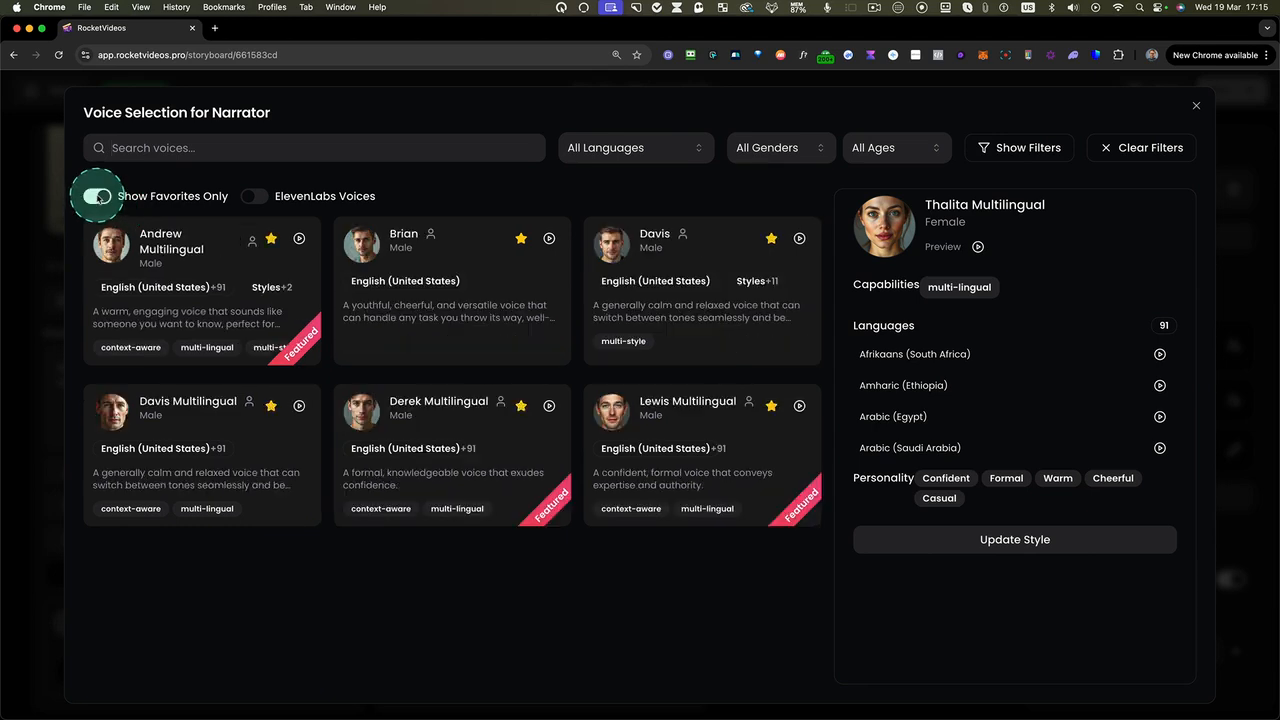
pyautogui.click(678, 428)
pyautogui.click(985, 523)
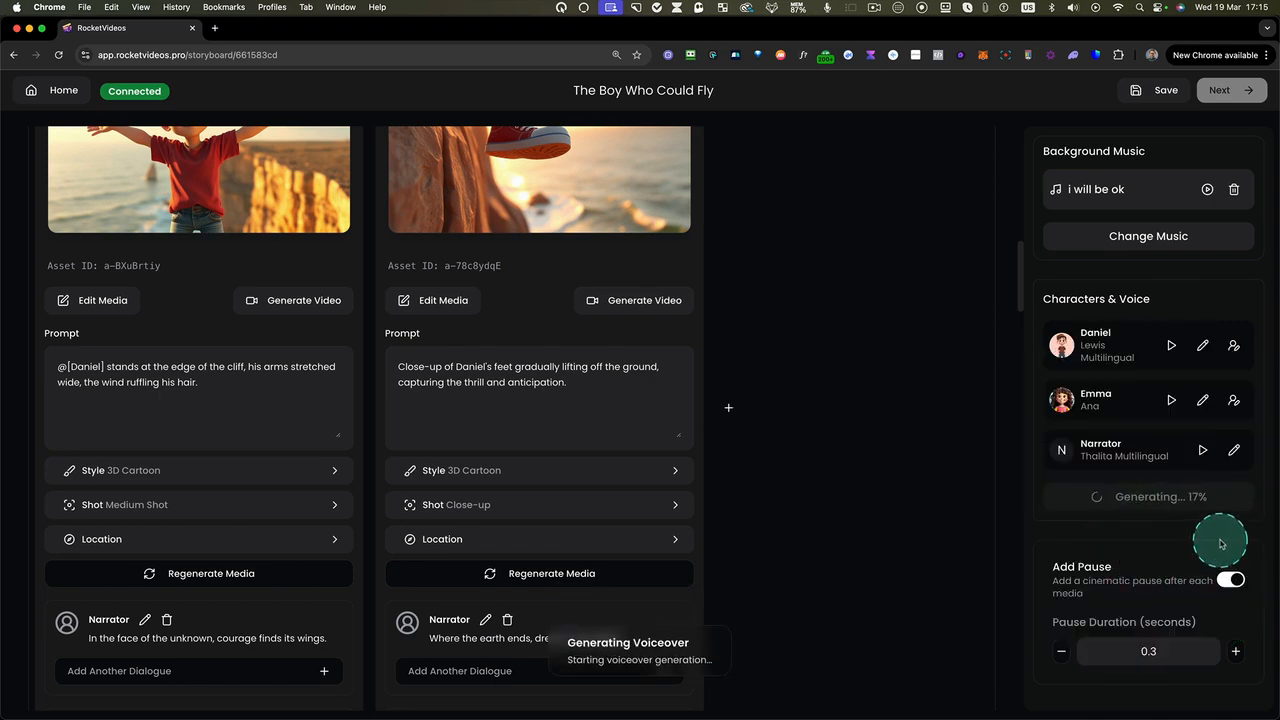
# Play the Narrator's generated dialogue lines for both media in the Dreamy Swing scene
pyautogui.scroll(10, 551, 423)
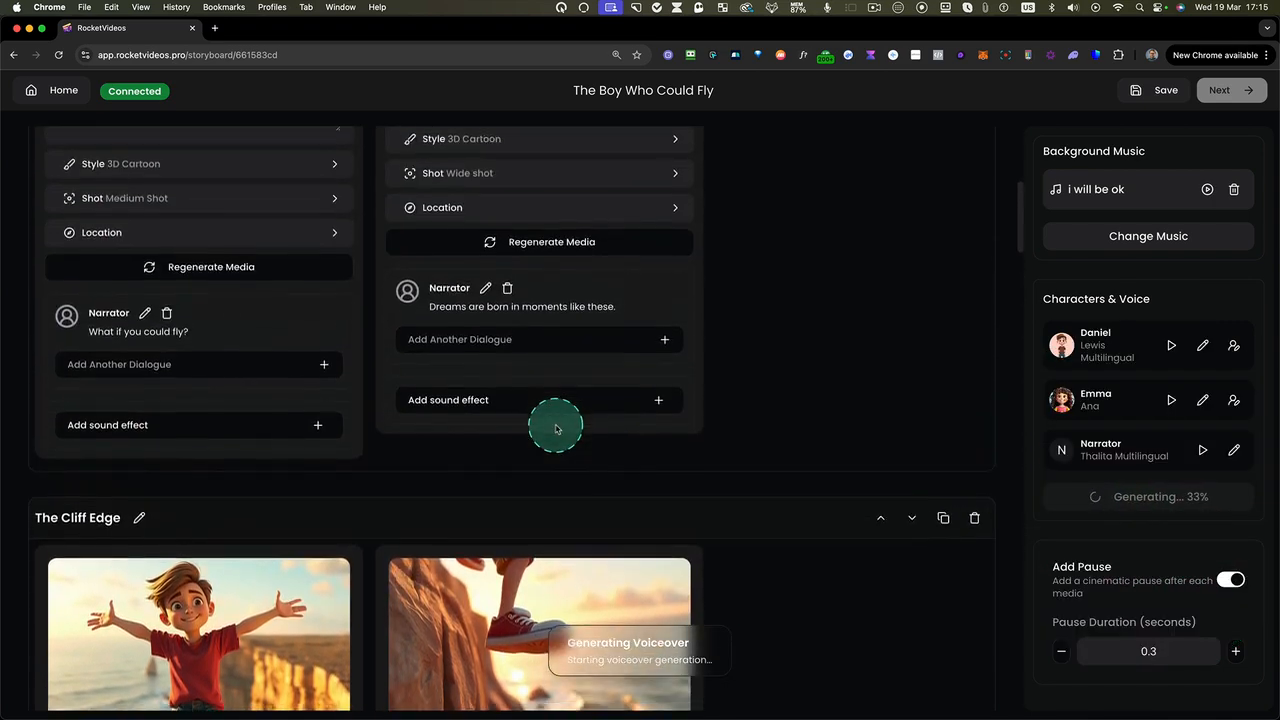
pyautogui.scroll(4, 557, 429)
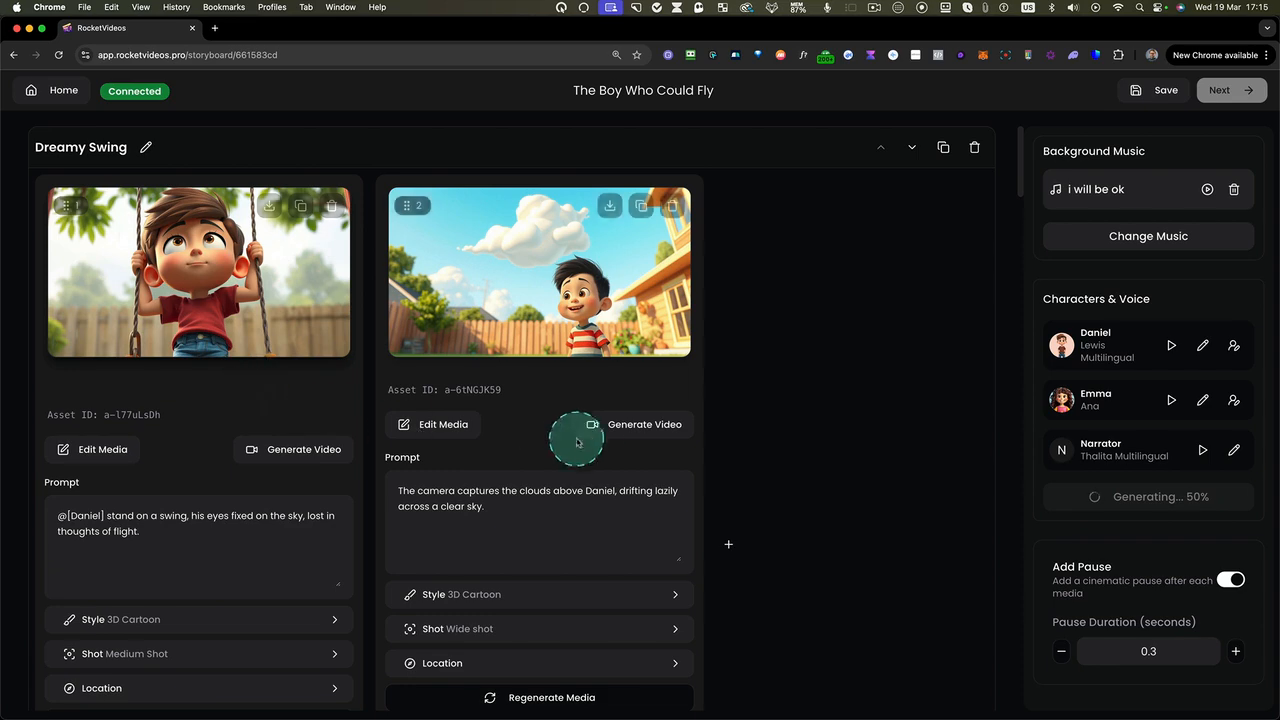
pyautogui.scroll(-3, 607, 434)
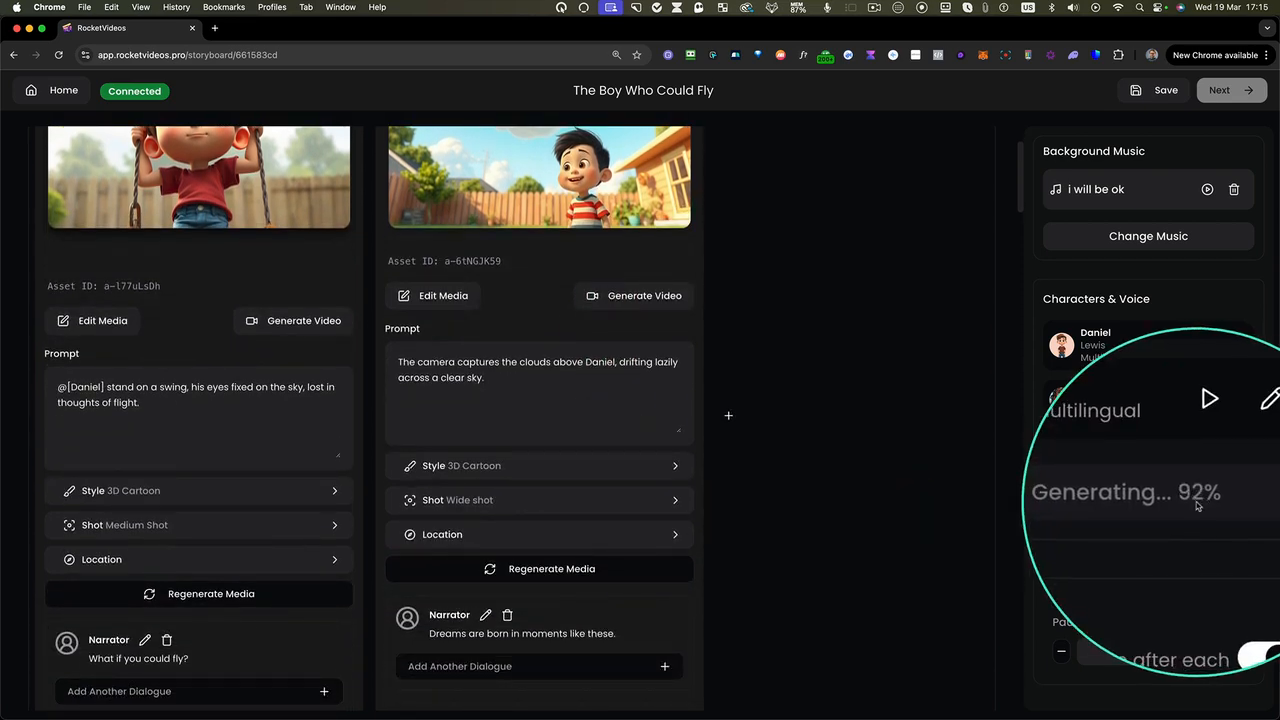
pyautogui.scroll(3, 510, 350)
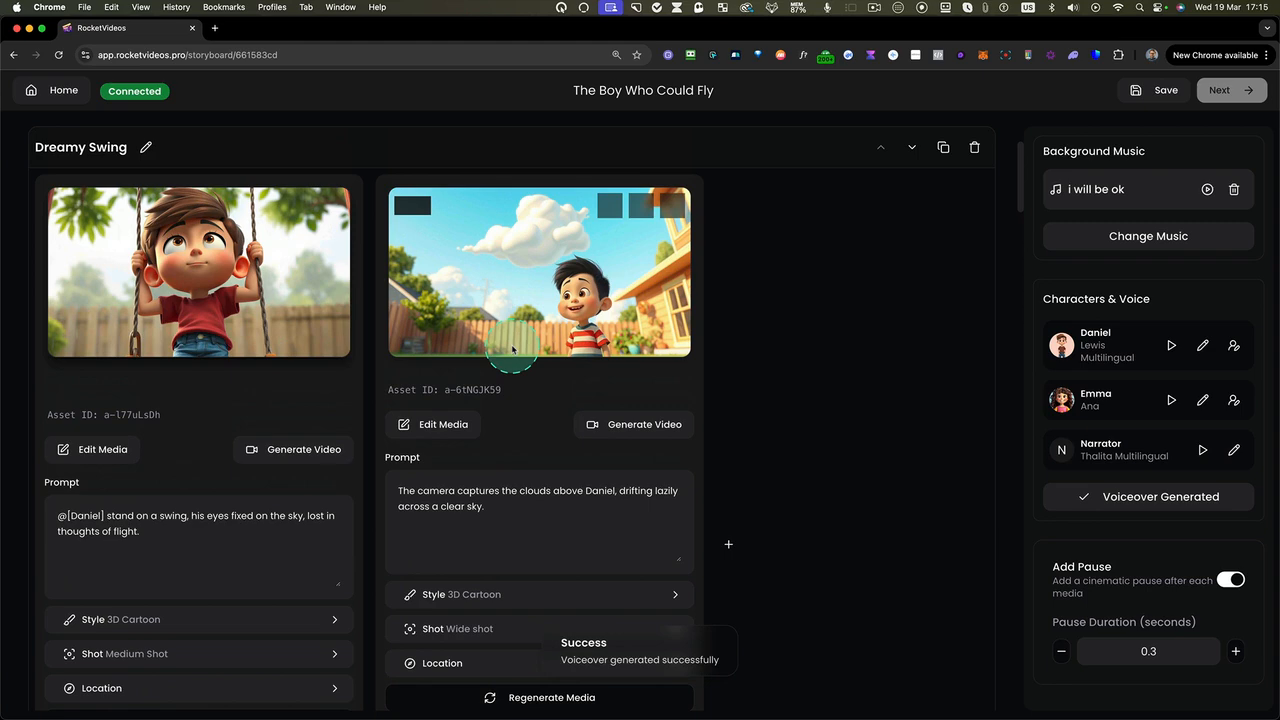
pyautogui.scroll(-5, 204, 398)
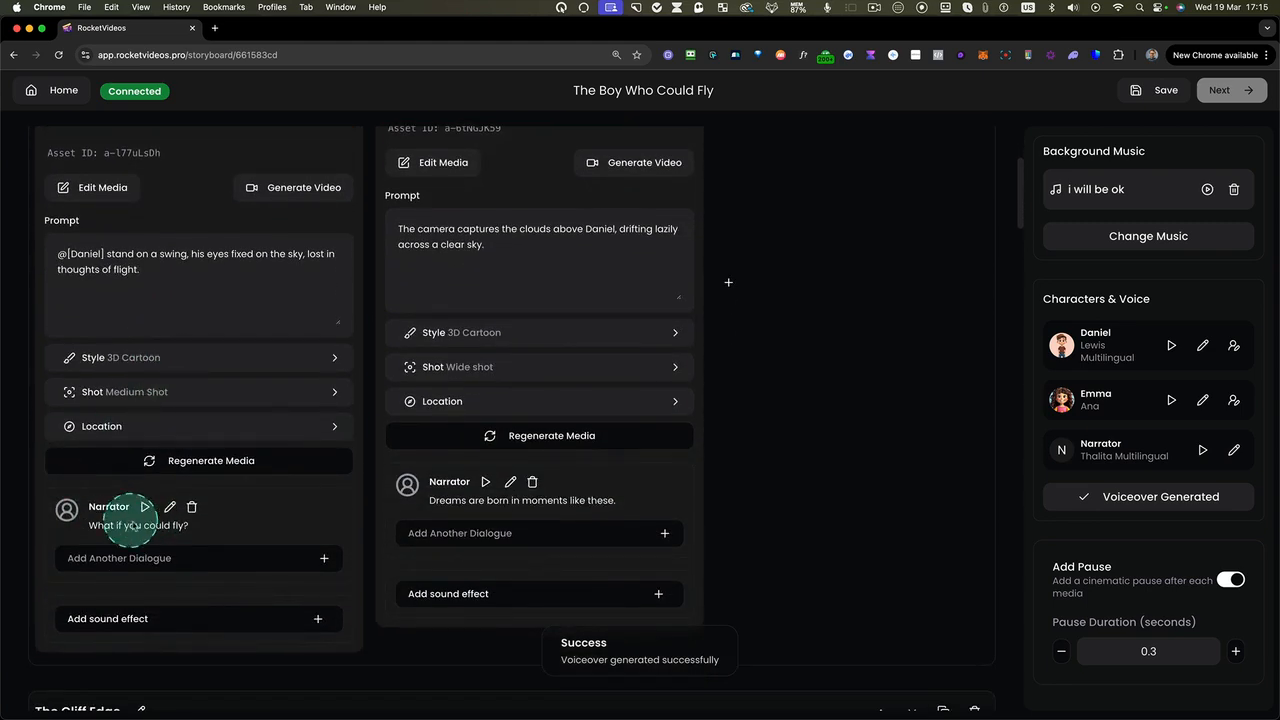
pyautogui.click(145, 507)
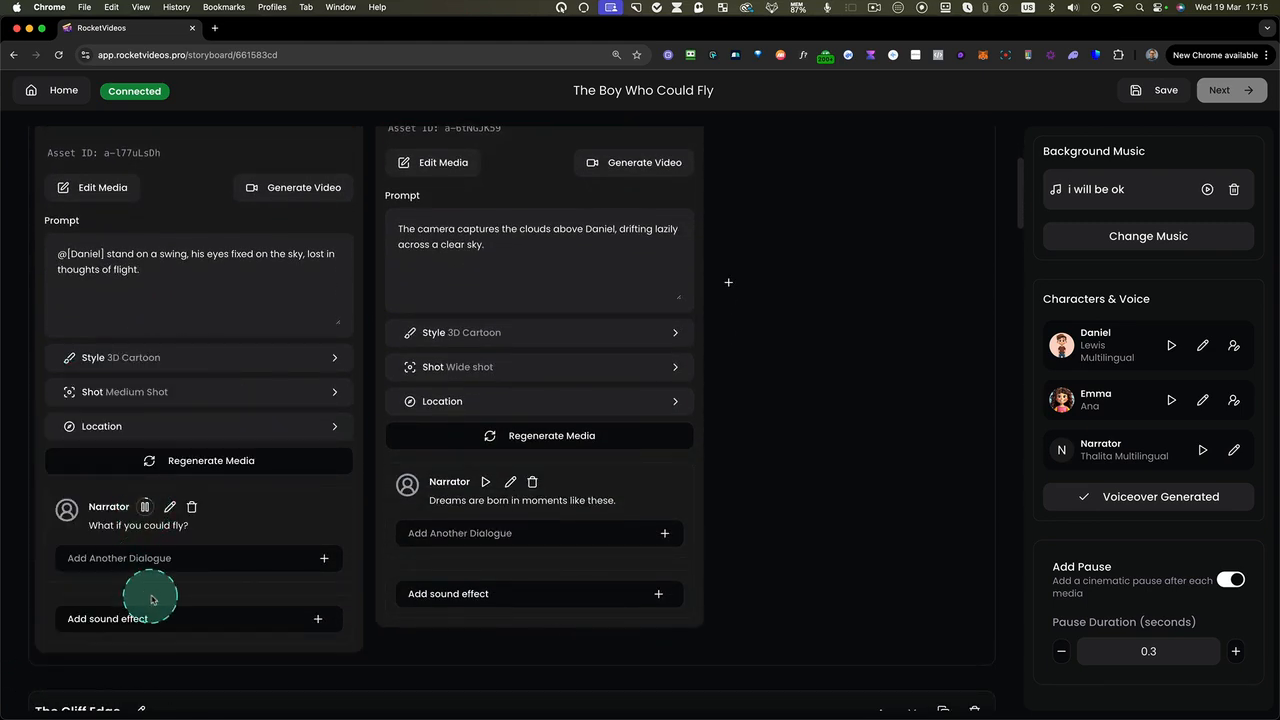
pyautogui.click(485, 482)
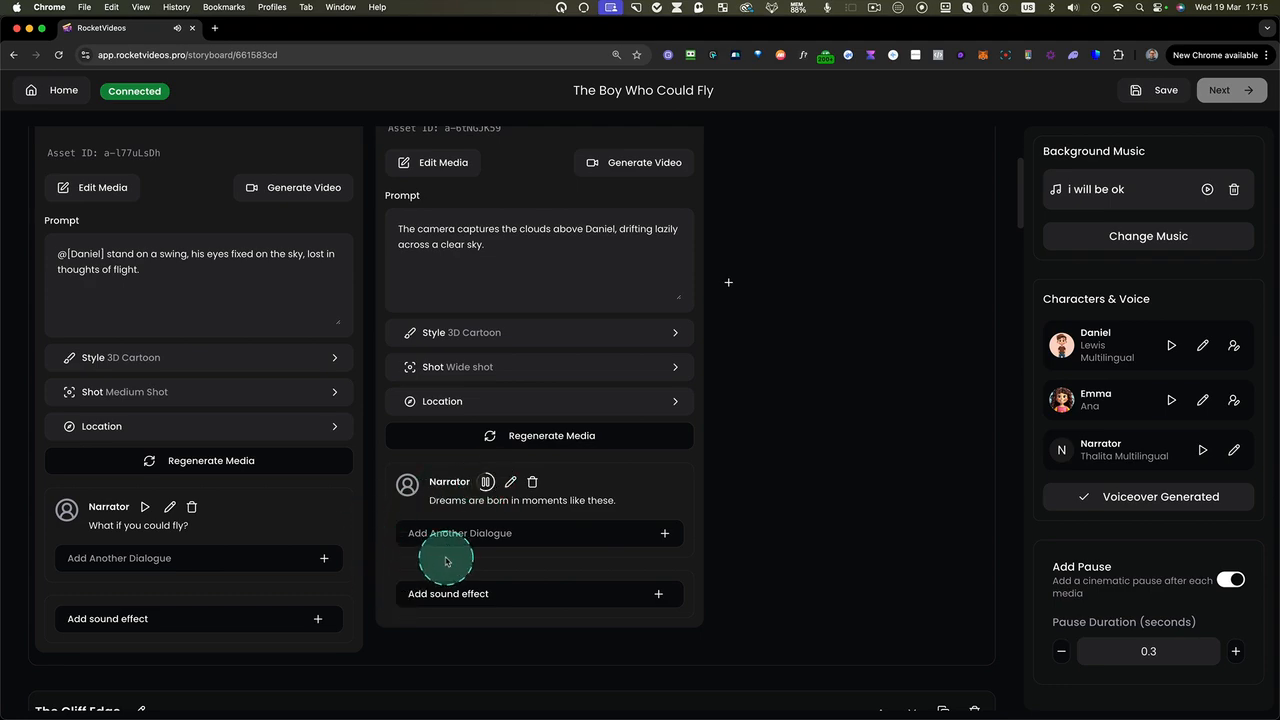
# Open the Narrator dialogue of the first medium in The Cliff Edge scene for editing and cancel without changes
pyautogui.scroll(-1, 520, 560)
pyautogui.scroll(-3, 507, 514)
pyautogui.scroll(-10, 507, 514)
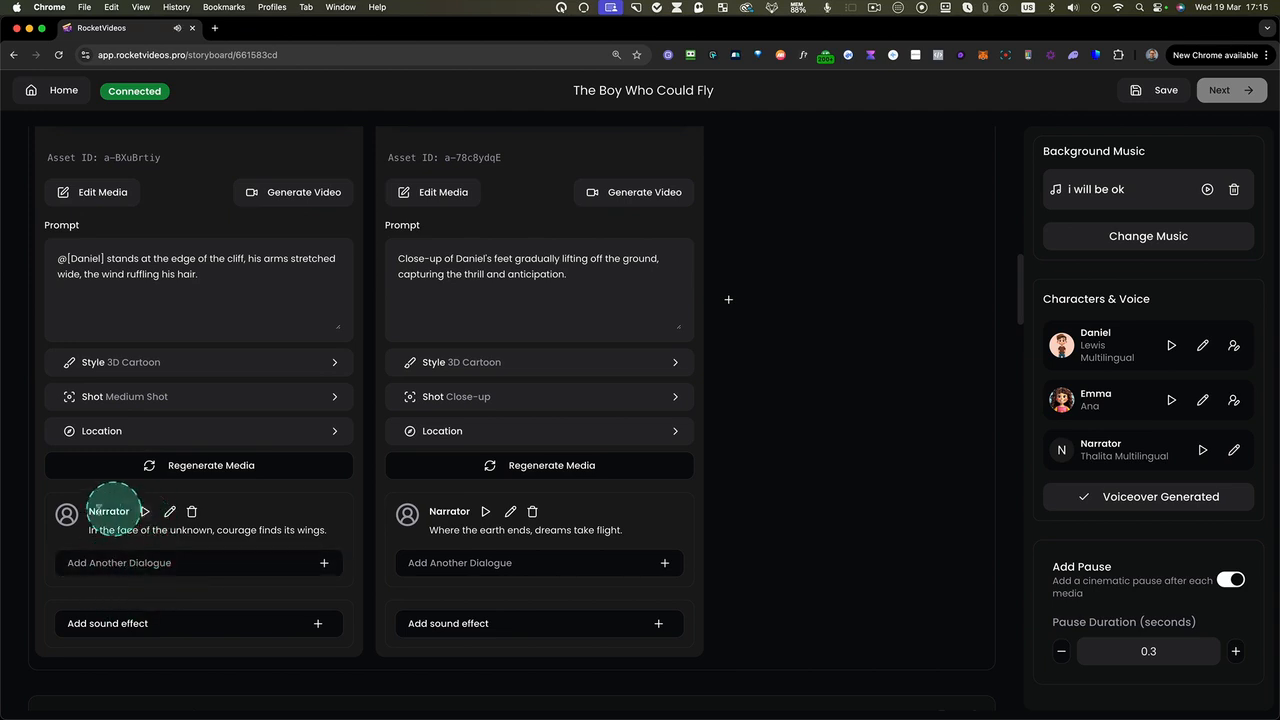
pyautogui.click(169, 511)
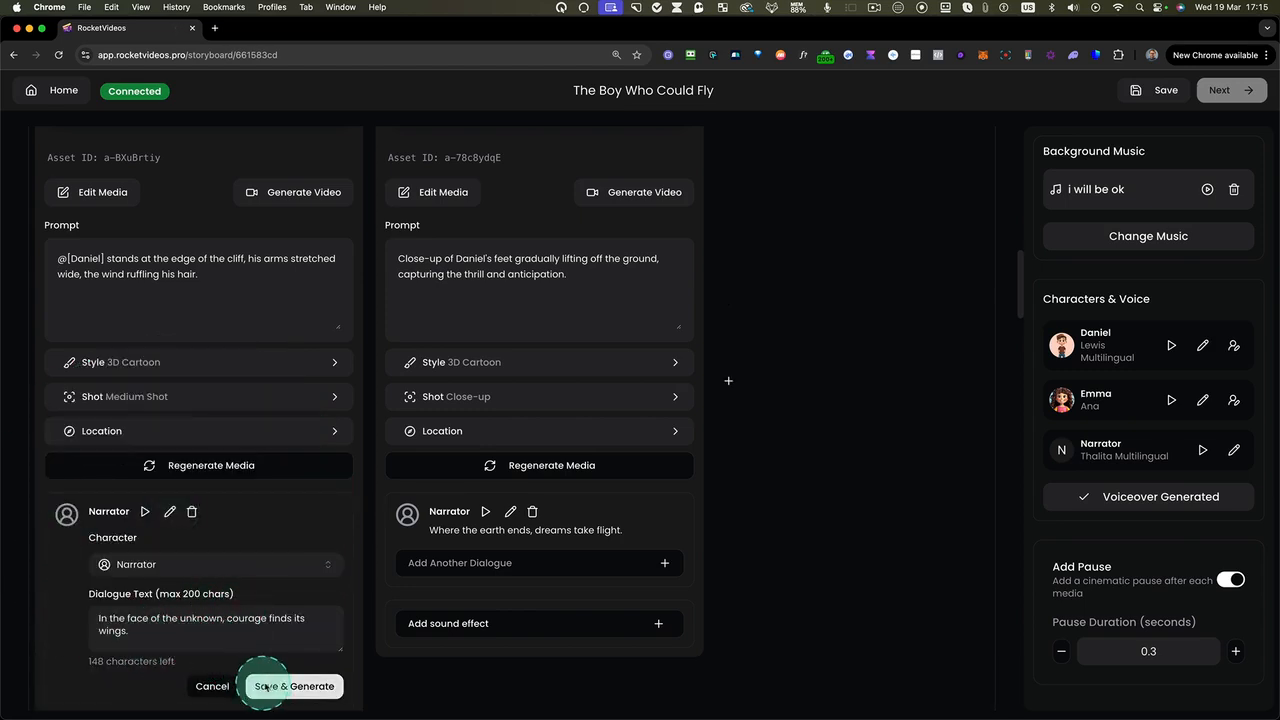
pyautogui.click(207, 686)
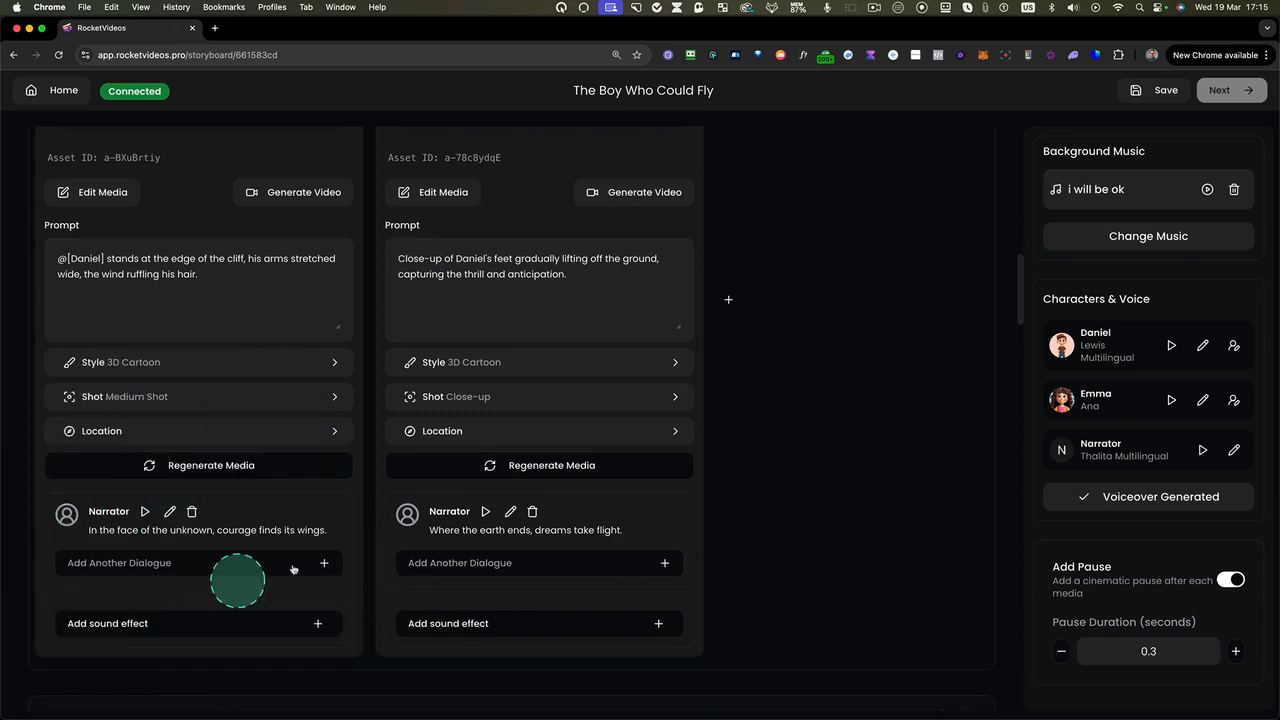
pyautogui.scroll(3, 543, 459)
pyautogui.scroll(-10, 543, 459)
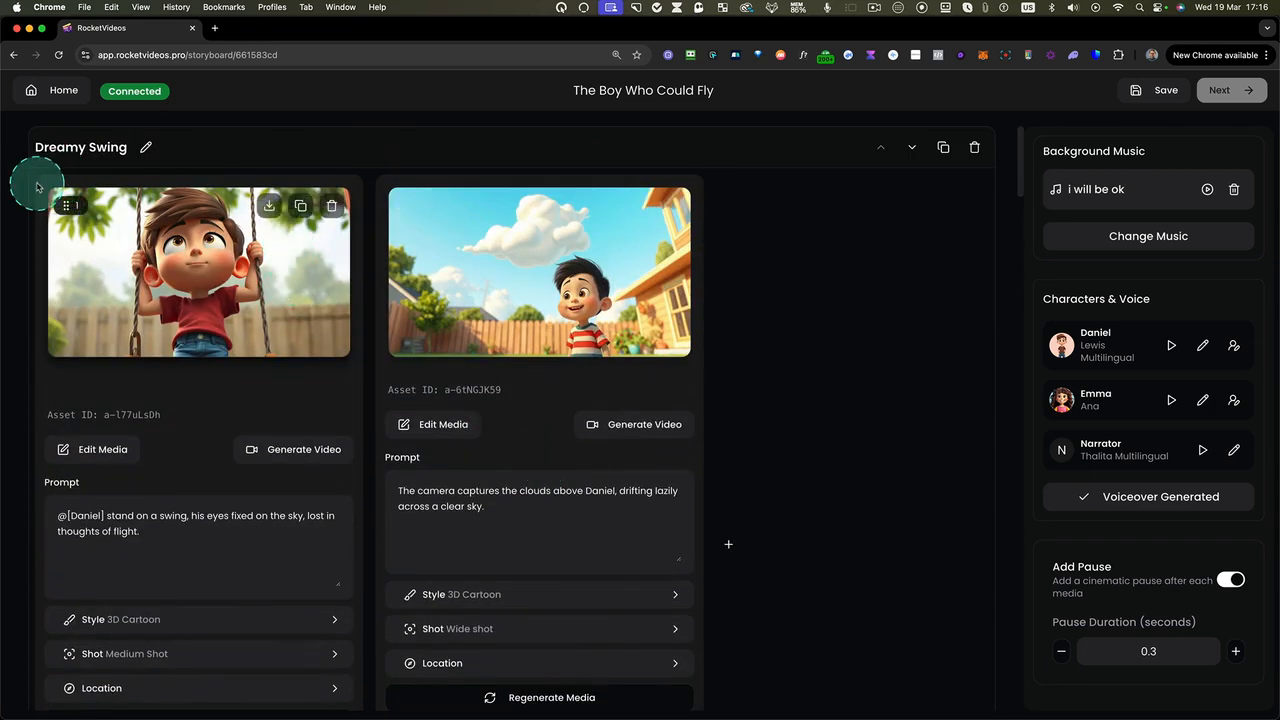
pyautogui.moveTo(37, 161); pyautogui.dragTo(366, 690)
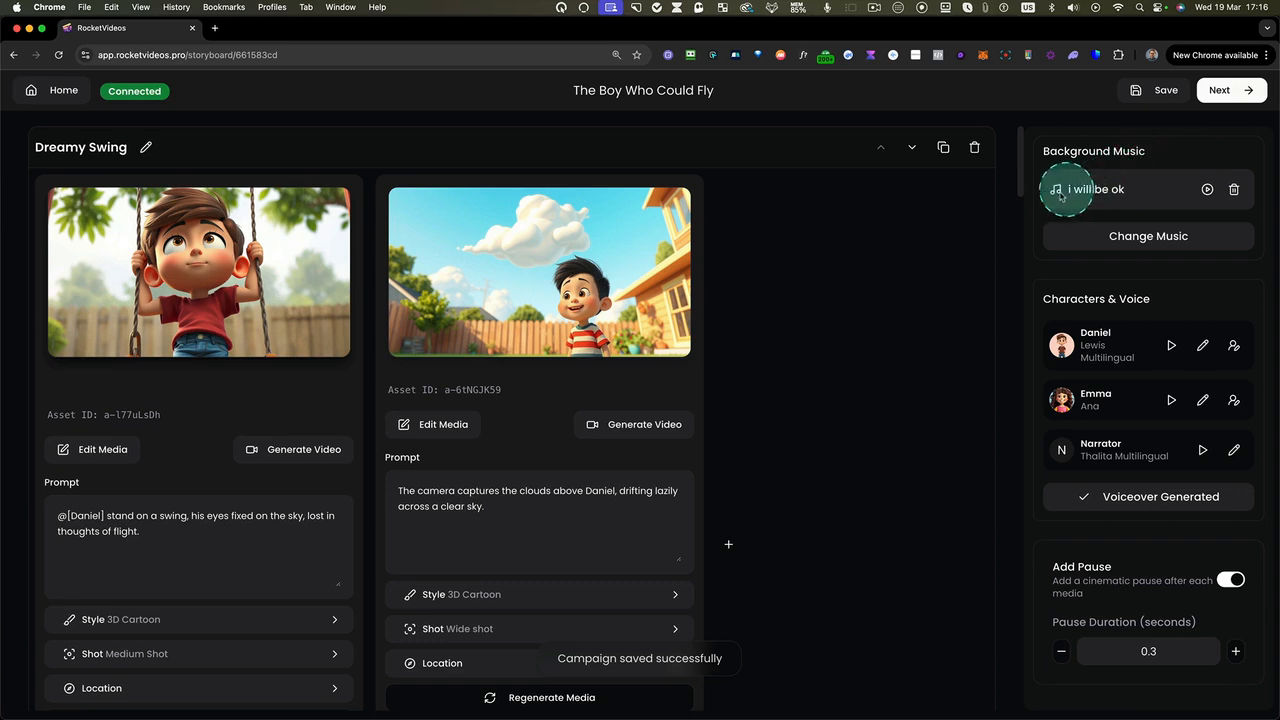
# Browse the music library for alternative background tracks and close it without selecting one
pyautogui.click(1125, 238)
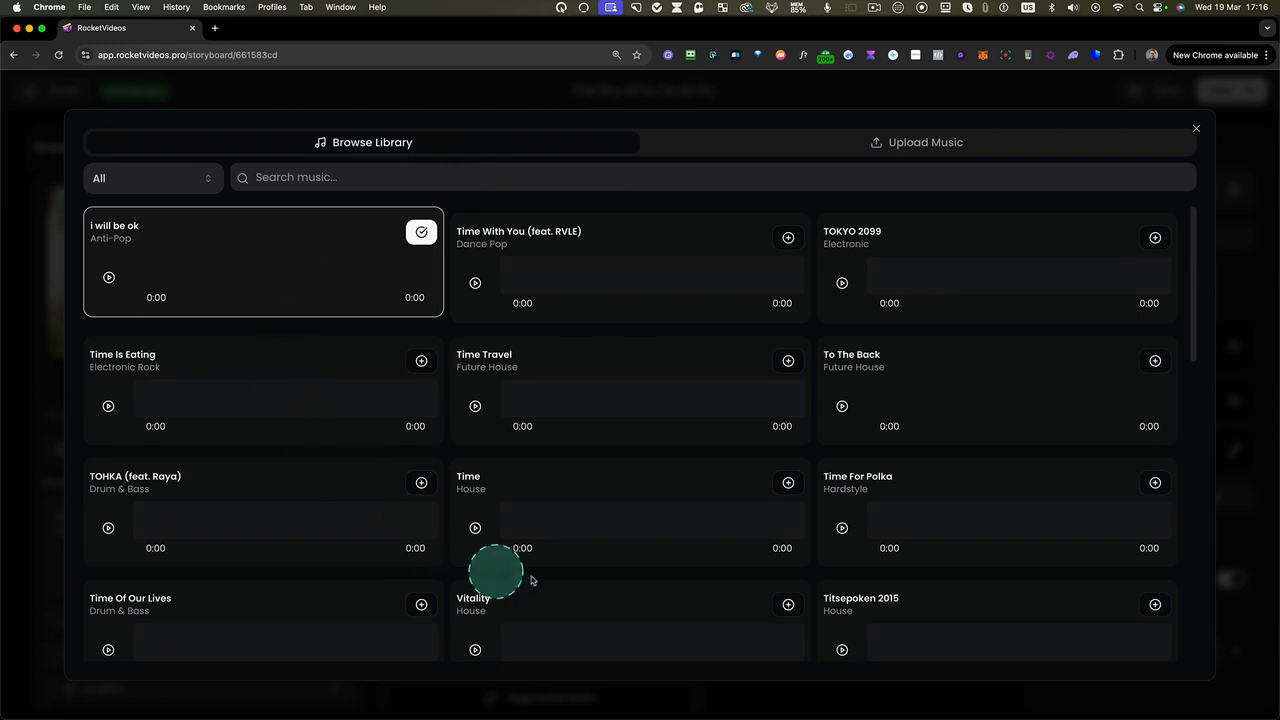
pyautogui.scroll(-2, 449, 551)
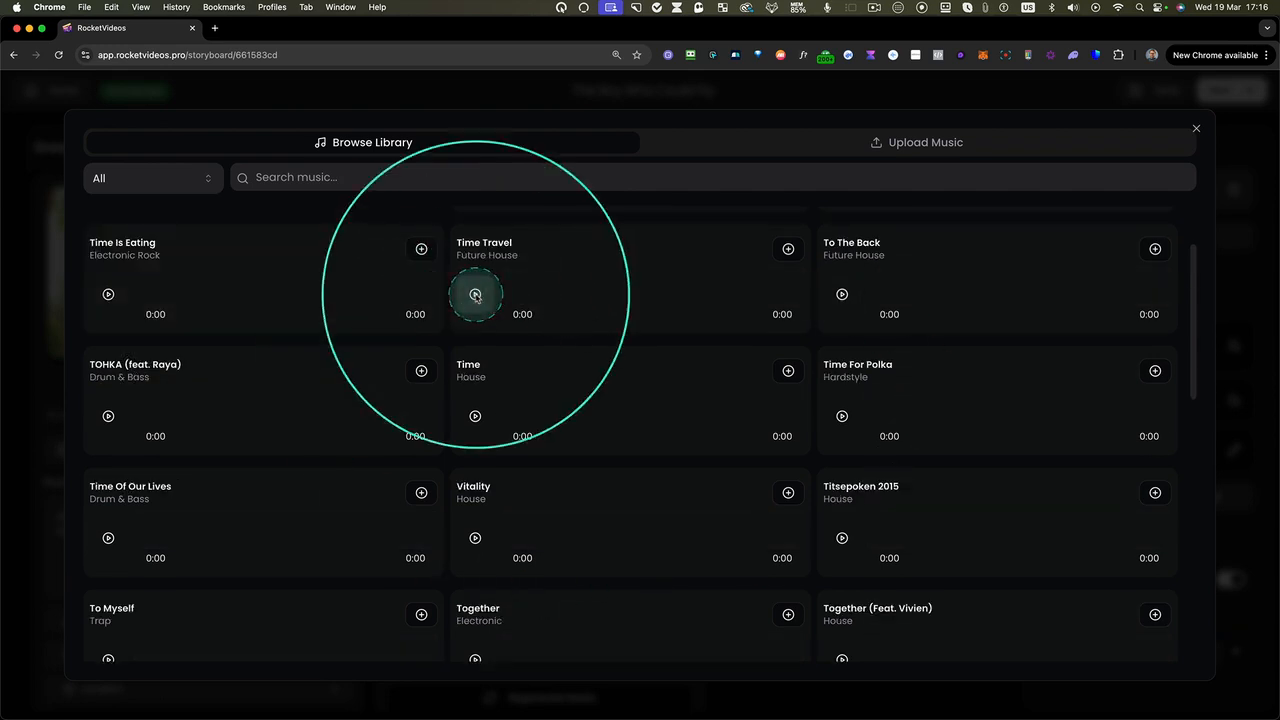
pyautogui.click(1197, 131)
# Remove the background track "i will be ok", save the storyboard and continue to the video editor
pyautogui.click(1235, 192)
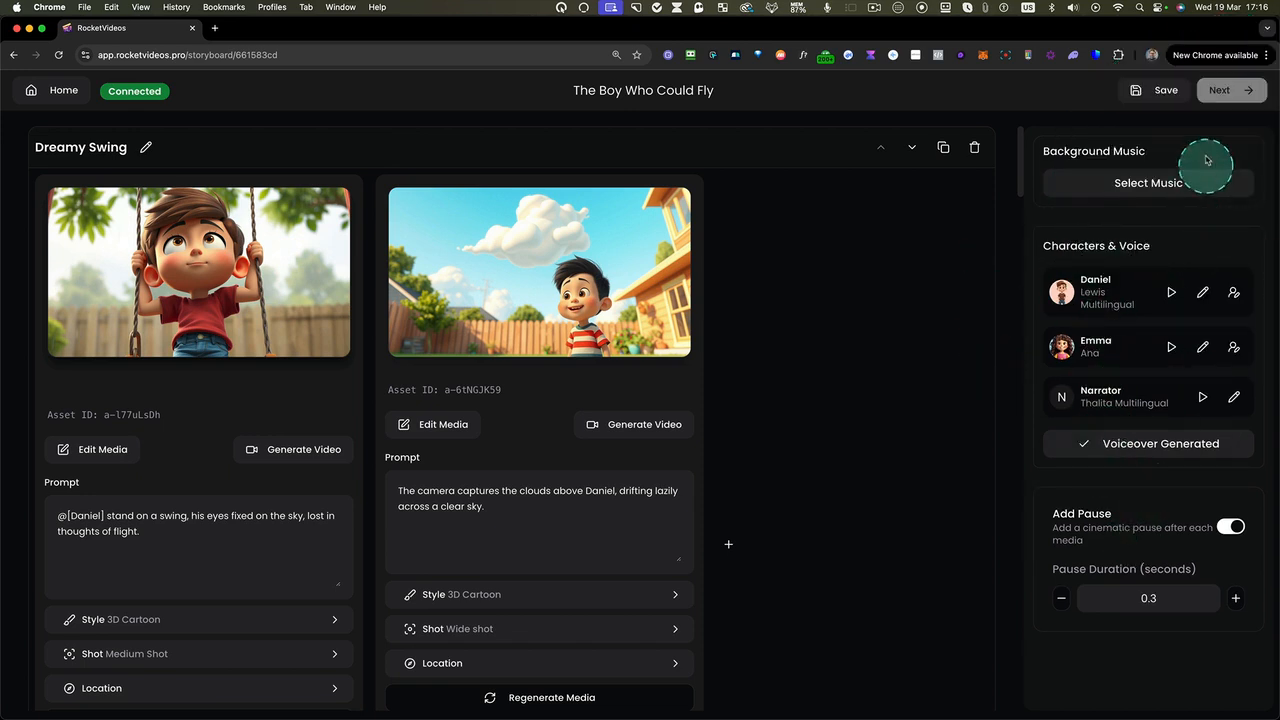
pyautogui.click(1163, 90)
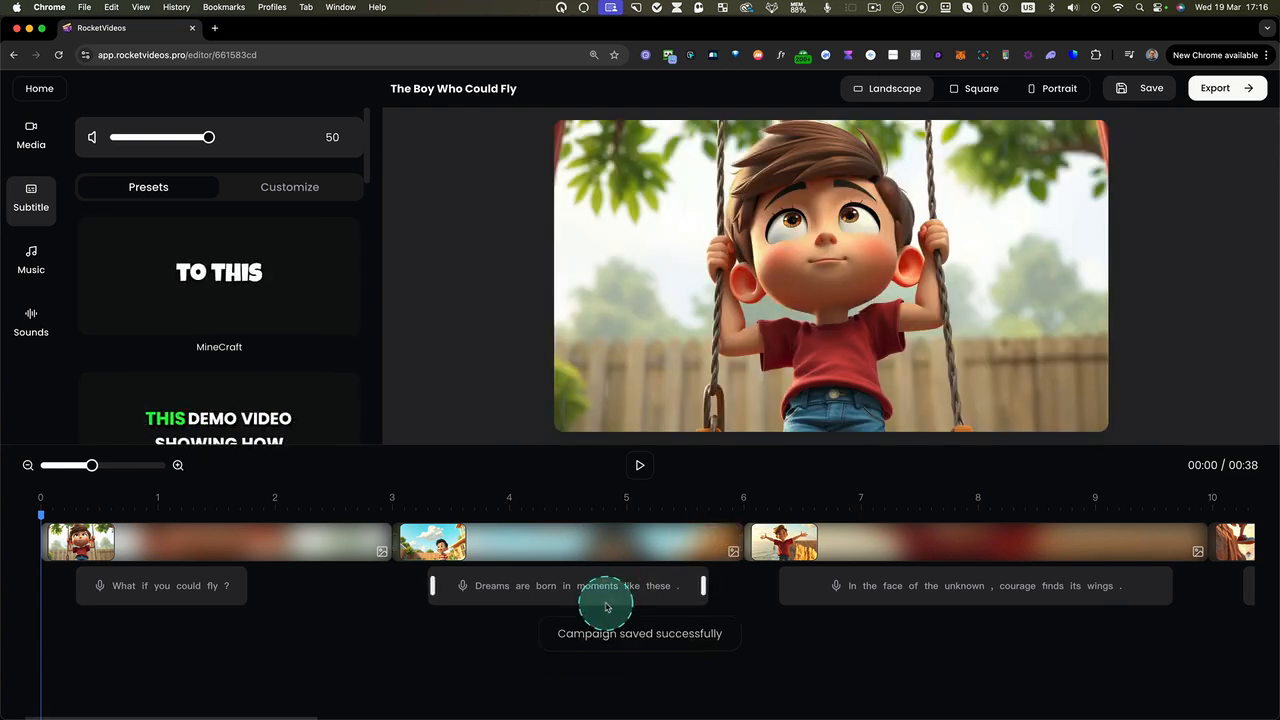
# Preview the video from the beginning and again from about 21 seconds, pausing each time, and return to the timeline's start
pyautogui.click(641, 466)
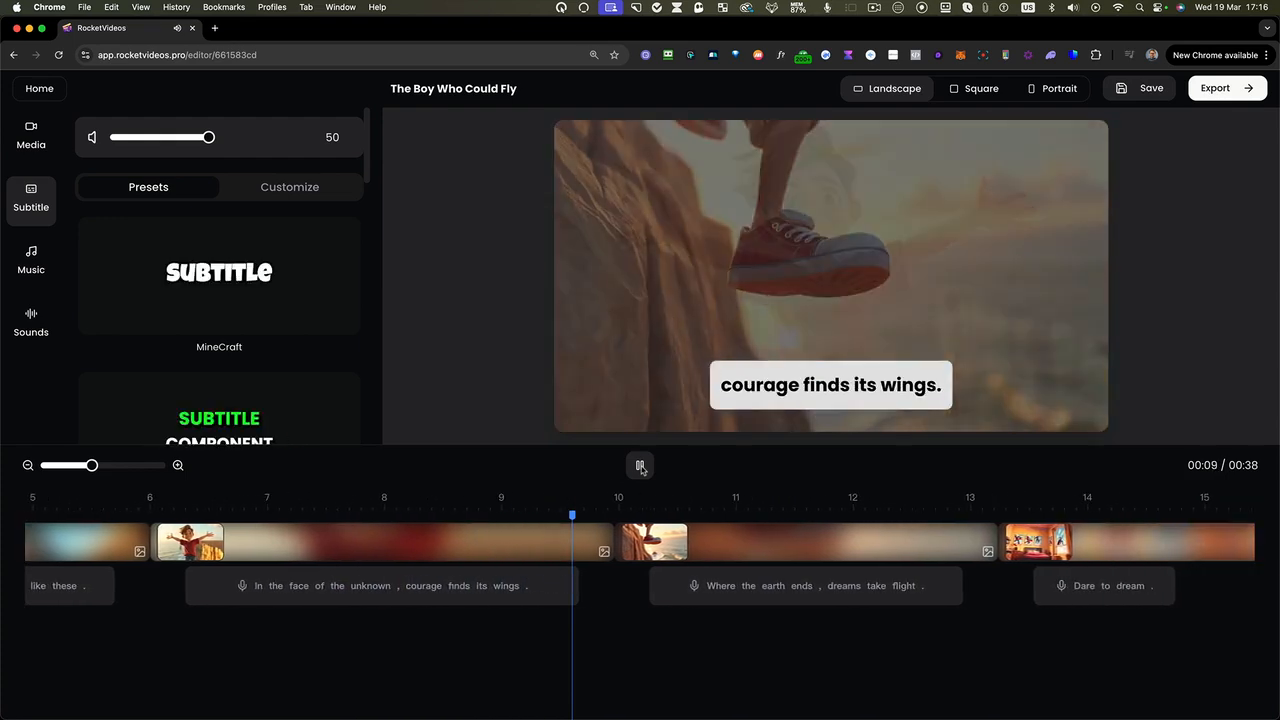
pyautogui.click(640, 466)
pyautogui.click(849, 589)
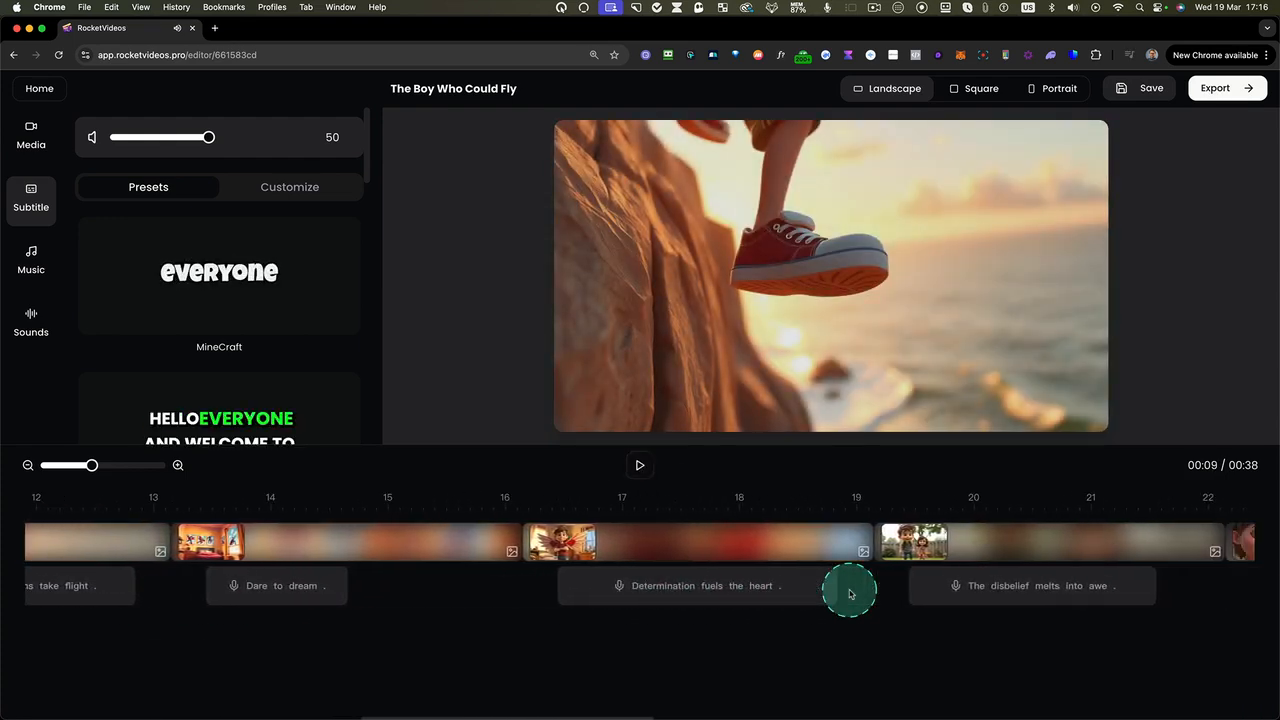
pyautogui.hscroll(3, 851, 594)
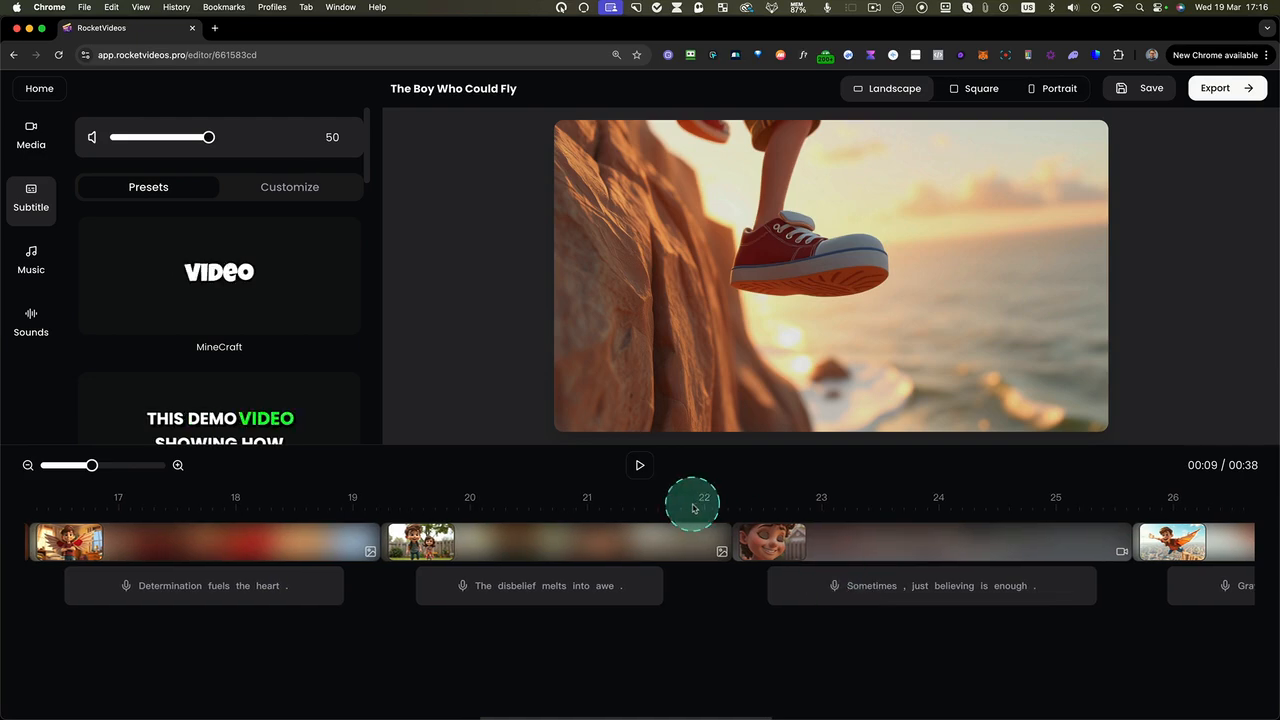
pyautogui.click(693, 507)
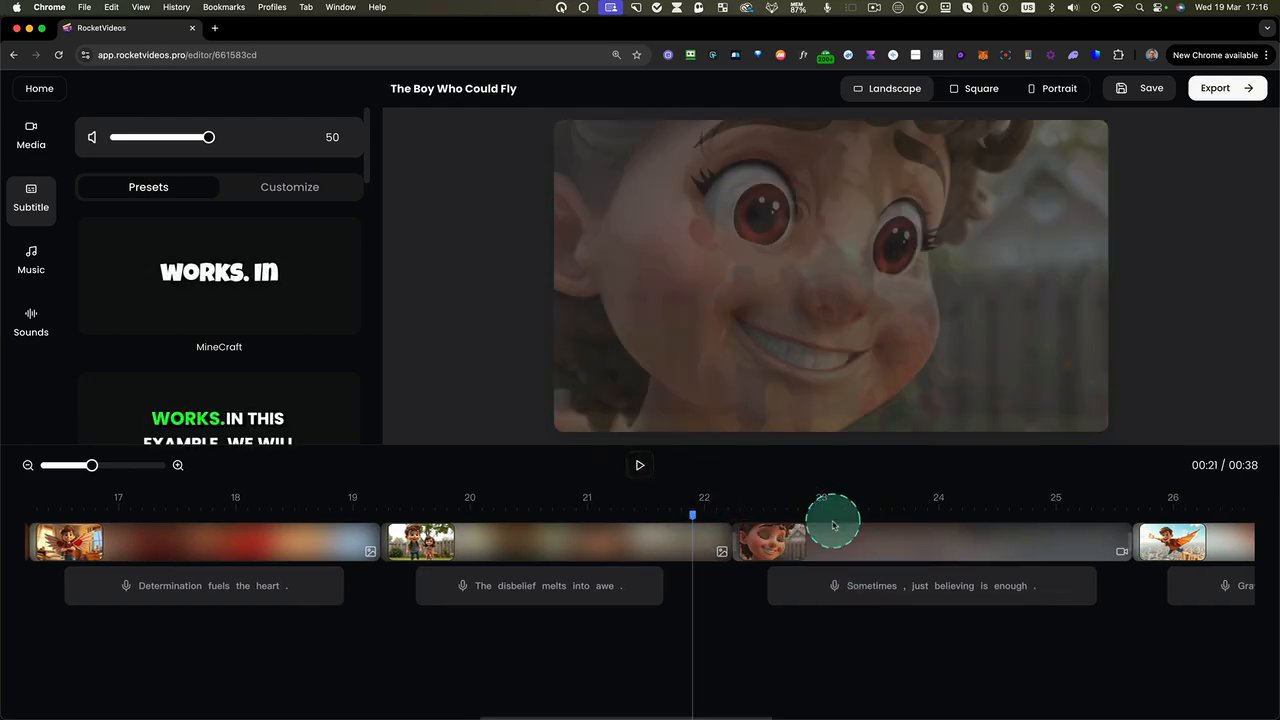
pyautogui.click(651, 465)
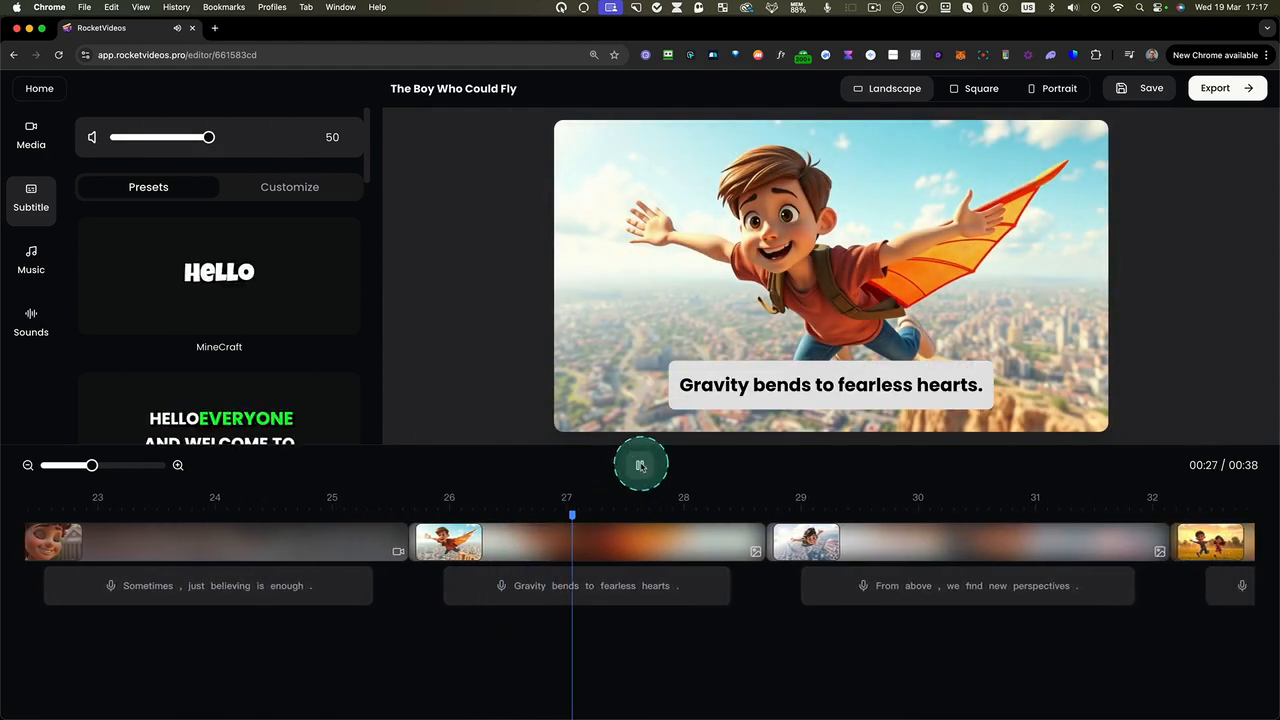
pyautogui.hscroll(-15, 459, 562)
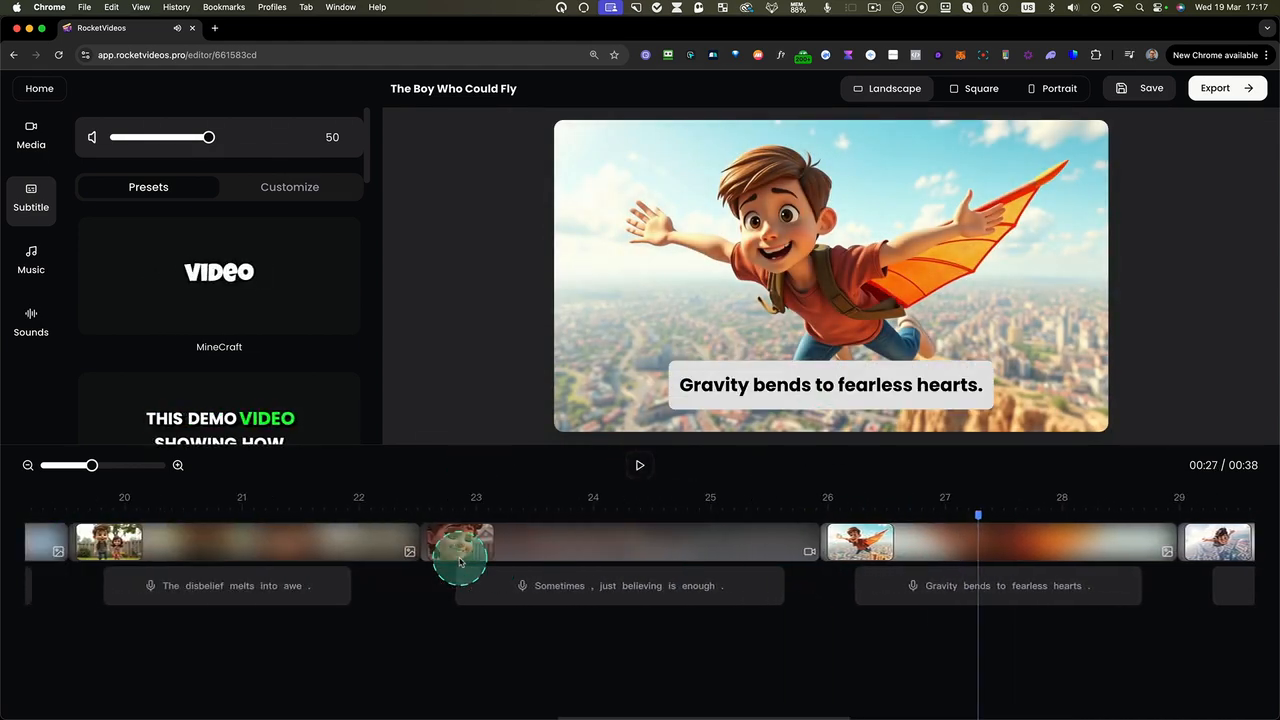
# Try several subtitle presets, including Barb and the green lowercase one, and reapply the Deep preset
pyautogui.click(246, 430)
pyautogui.click(236, 346)
pyautogui.moveTo(367, 175); pyautogui.dragTo(319, 261)
pyautogui.click(299, 254)
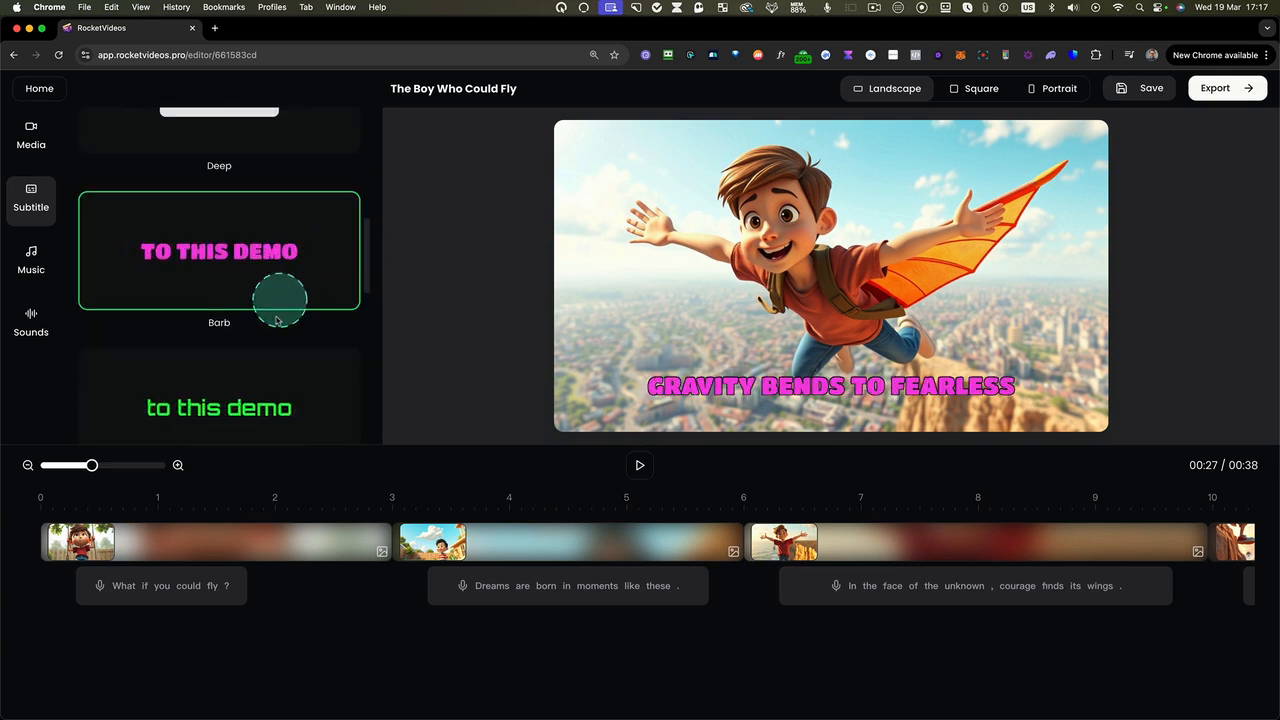
pyautogui.click(240, 410)
pyautogui.scroll(5, 285, 265)
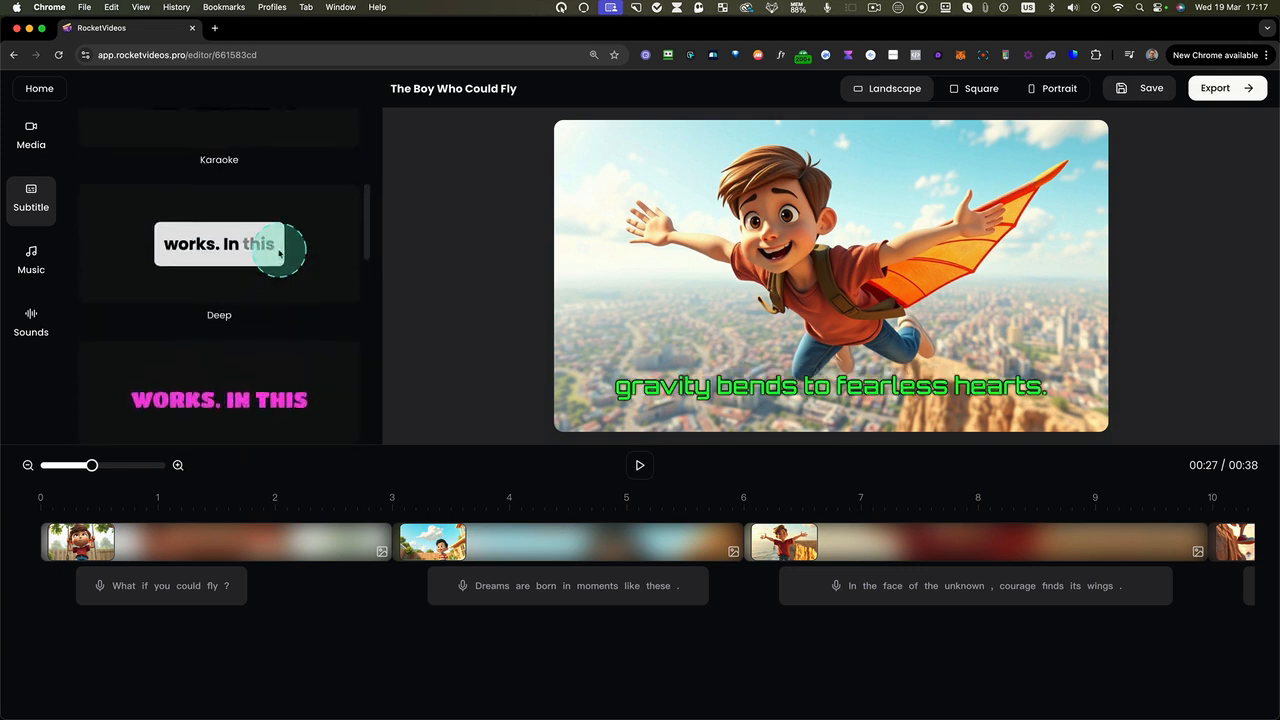
pyautogui.click(190, 316)
pyautogui.scroll(3, 278, 280)
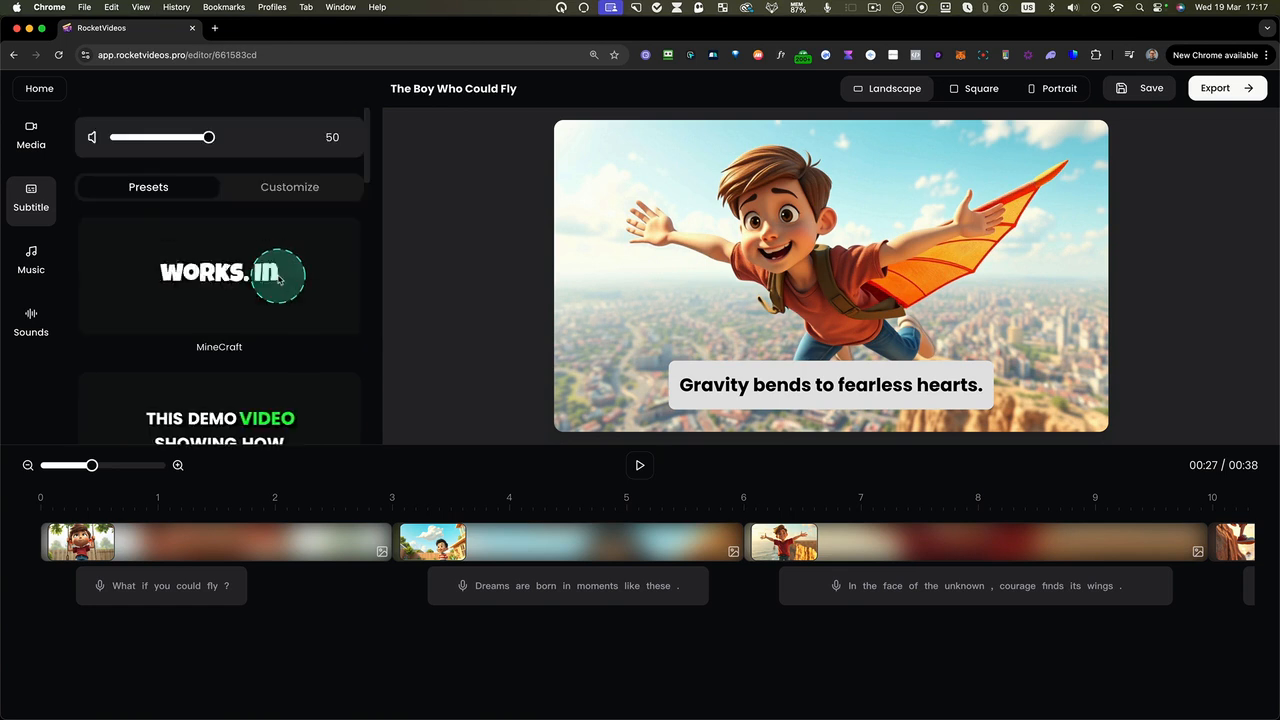
# Customize the subtitles with an italic font style and uppercase text case
pyautogui.click(310, 186)
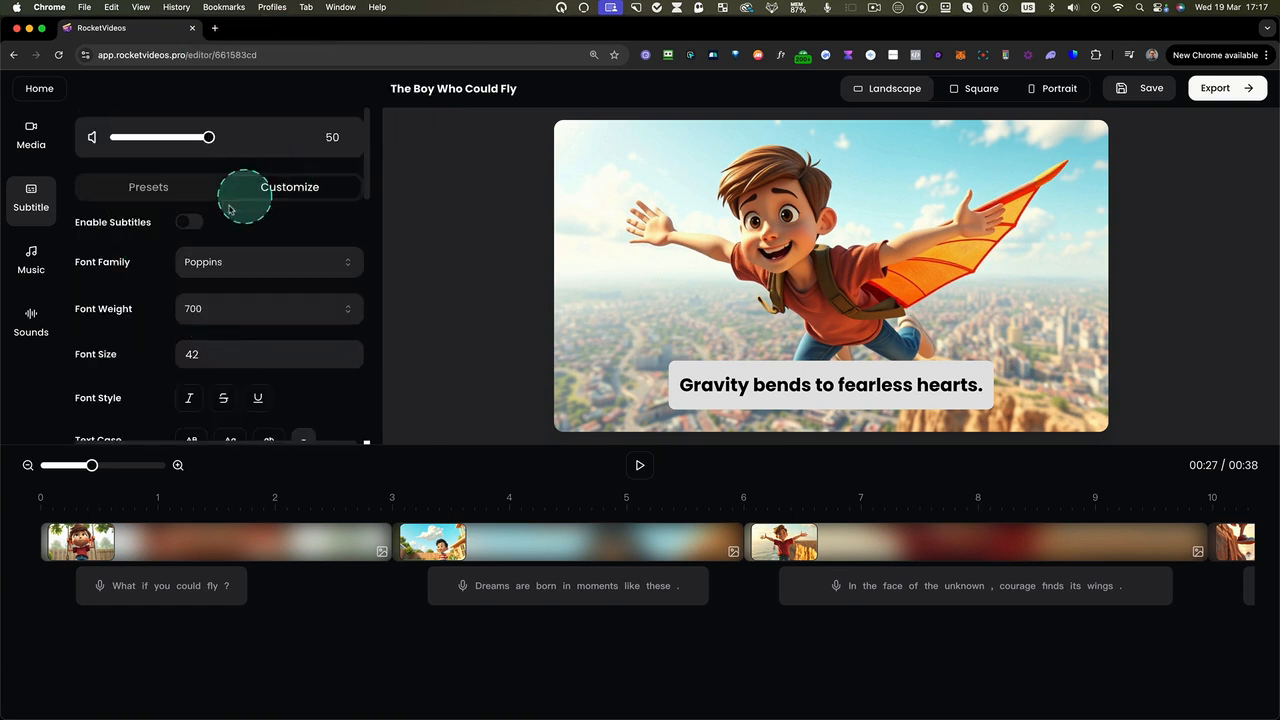
pyautogui.scroll(-2, 214, 336)
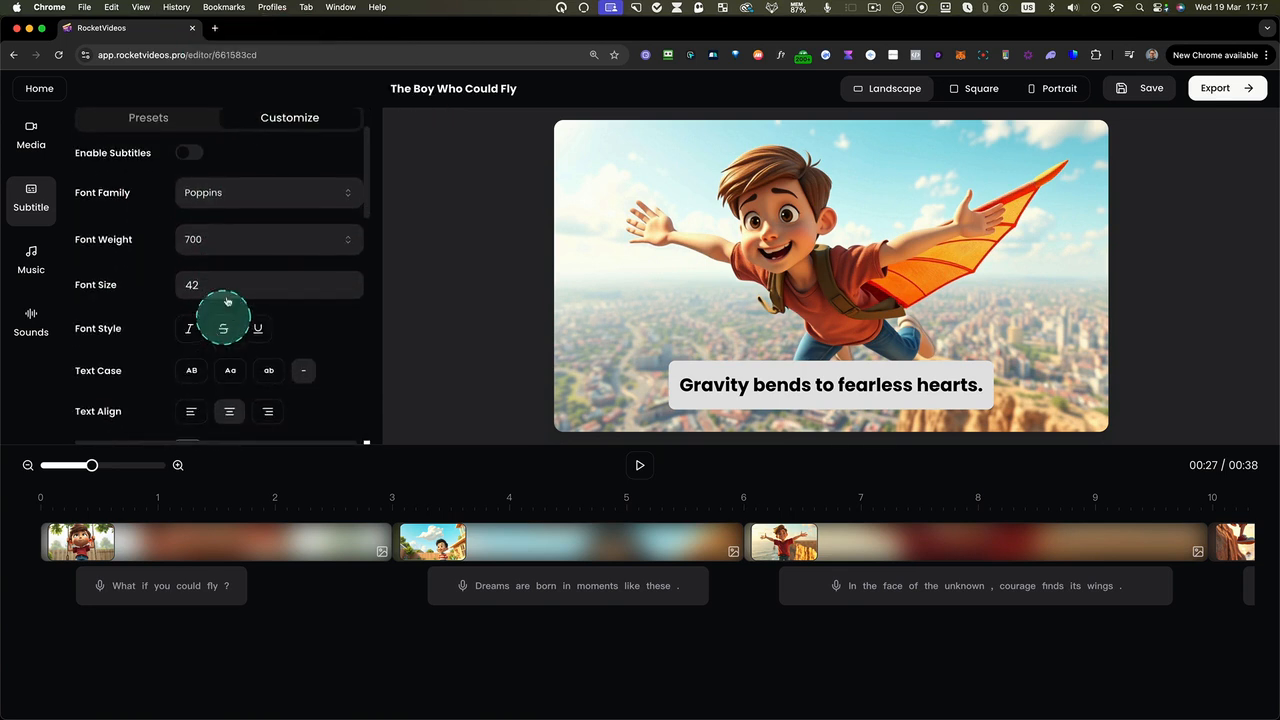
pyautogui.scroll(-2, 200, 250)
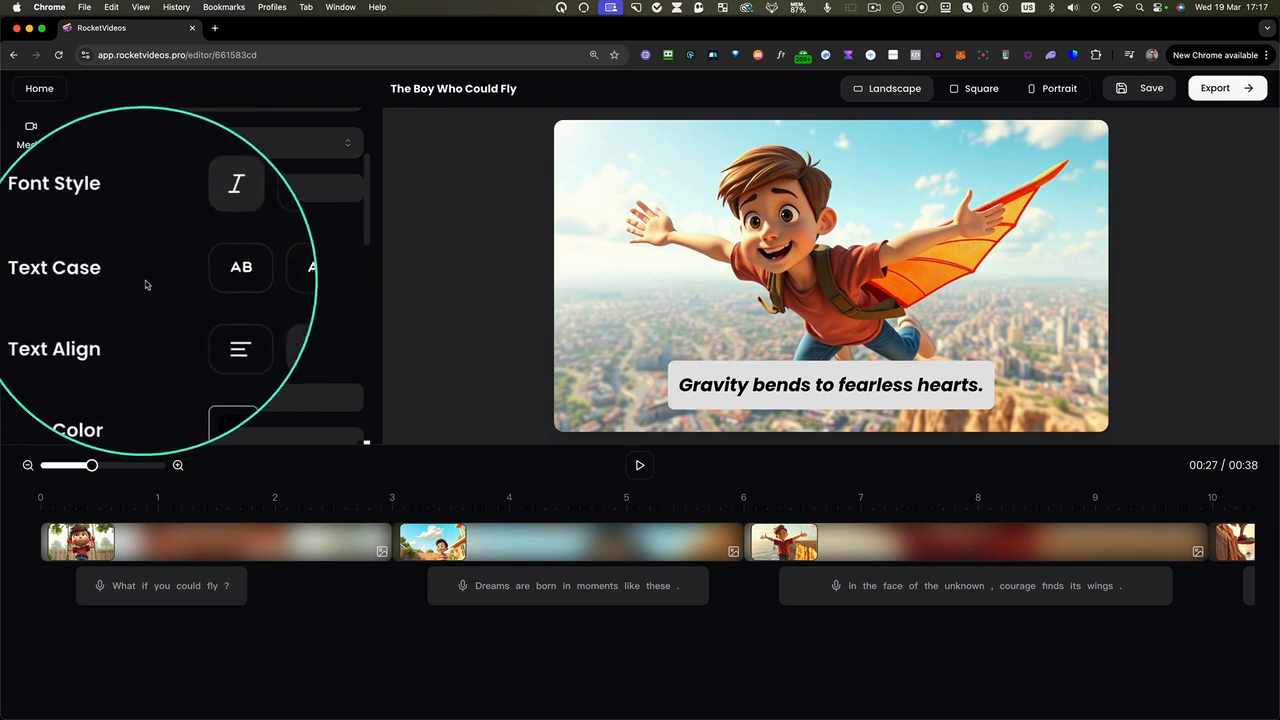
pyautogui.click(196, 277)
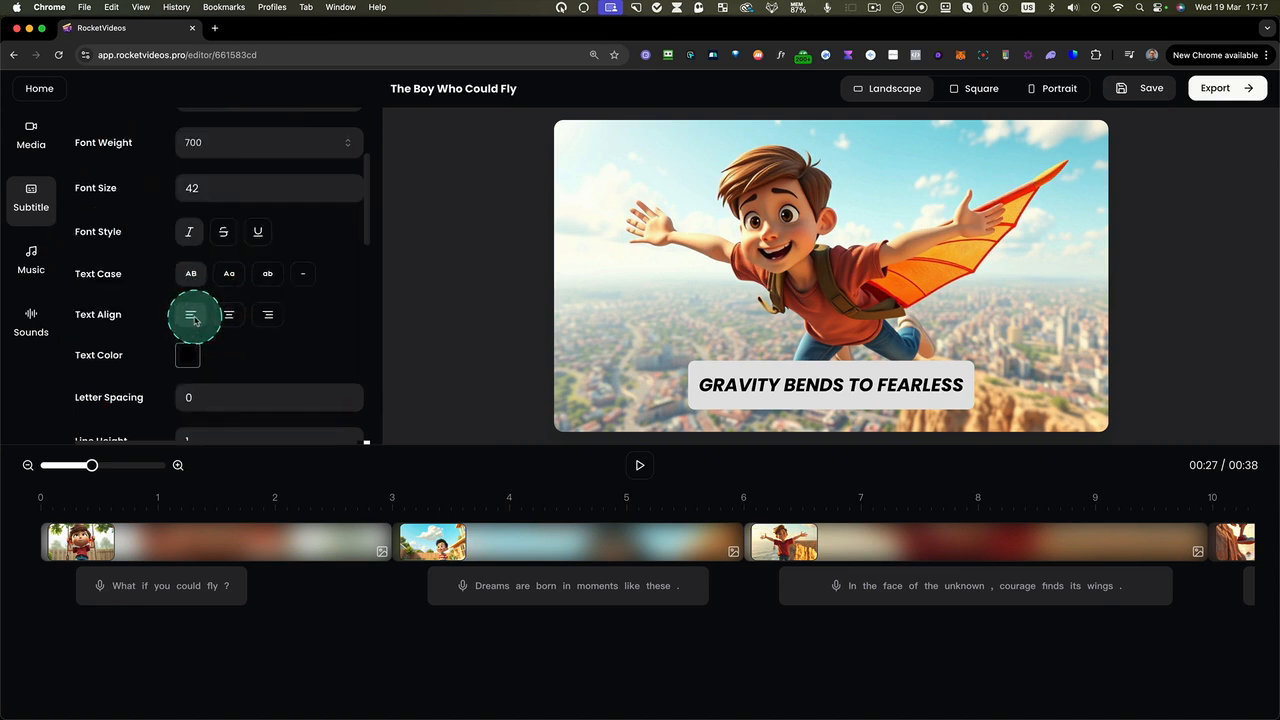
# Set the subtitle text color to red, #de0909
pyautogui.scroll(-2, 205, 320)
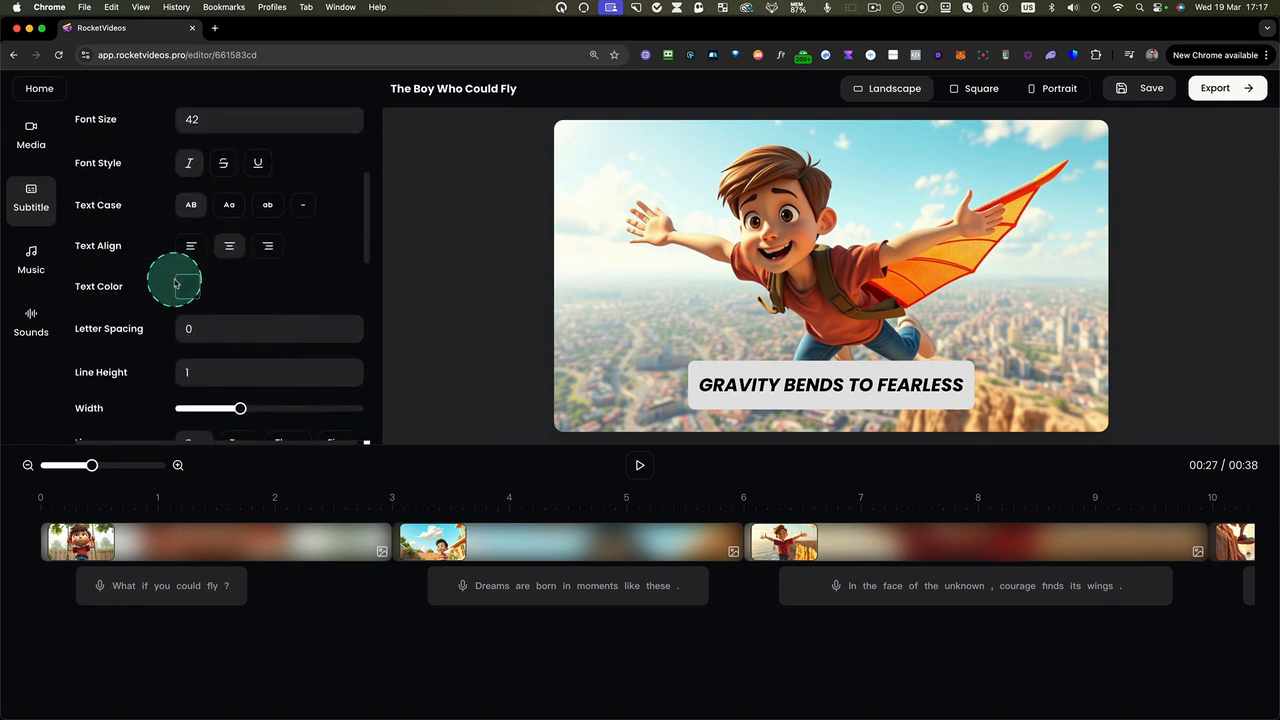
pyautogui.click(185, 288)
pyautogui.click(255, 336)
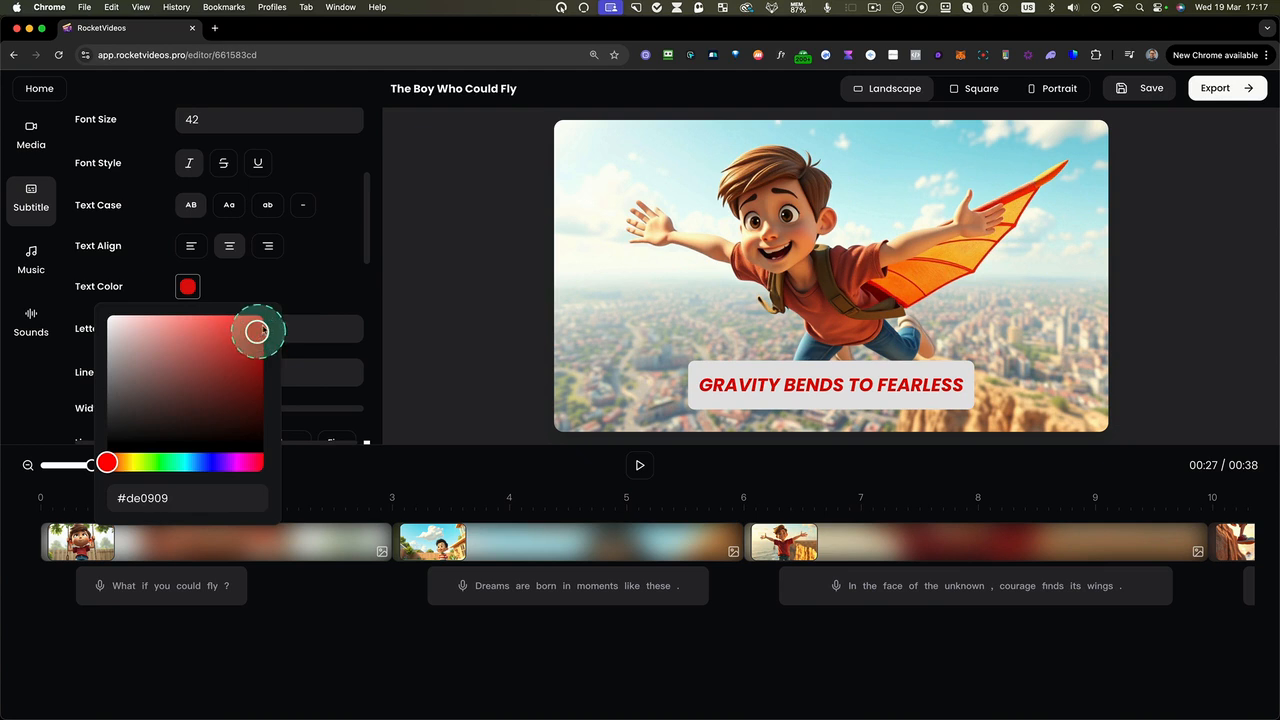
pyautogui.click(297, 286)
pyautogui.scroll(-3, 314, 289)
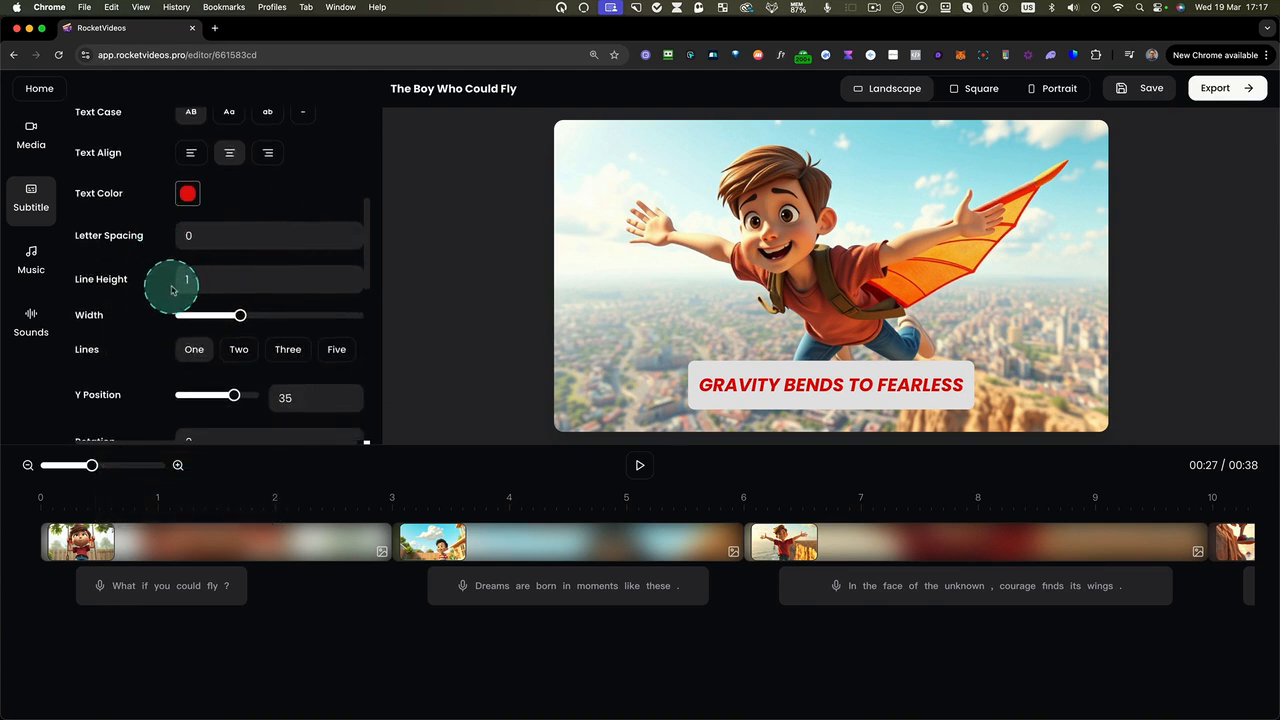
# Widen the subtitle area to fit the whole sentence, try the three-line option, and return to one line
pyautogui.scroll(-2, 171, 289)
pyautogui.moveTo(238, 249); pyautogui.dragTo(257, 251)
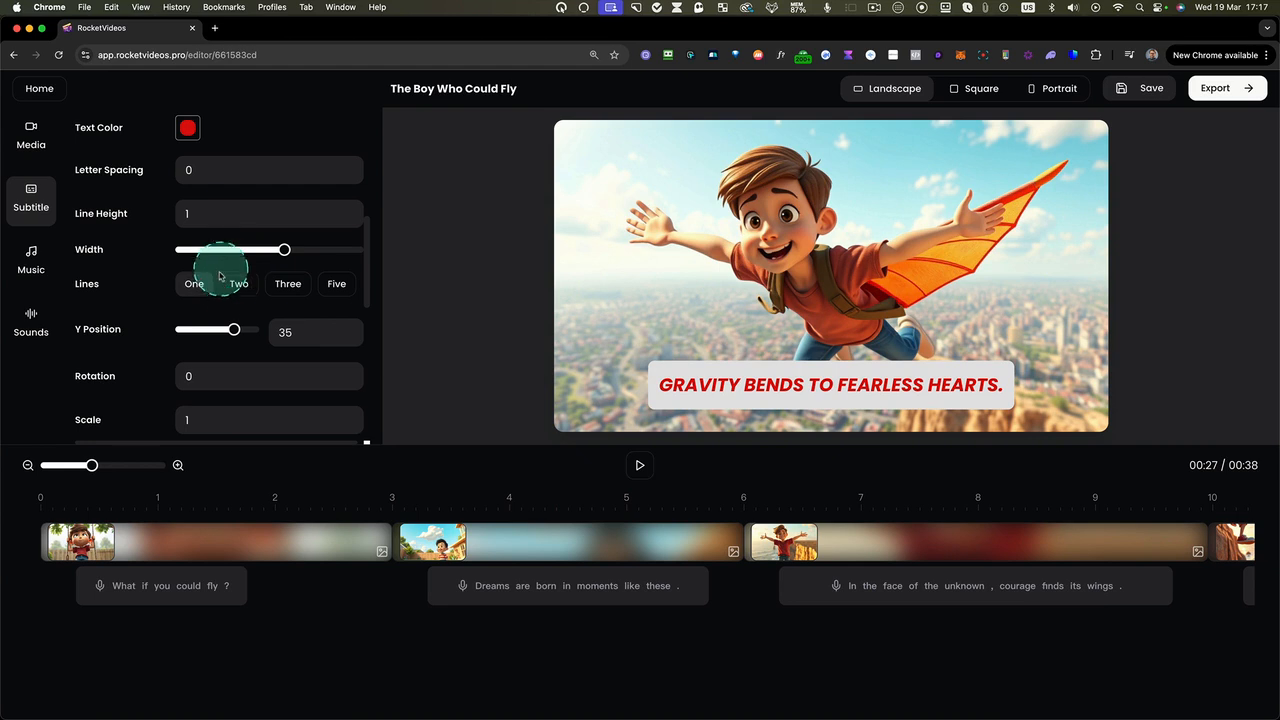
pyautogui.scroll(-1, 222, 284)
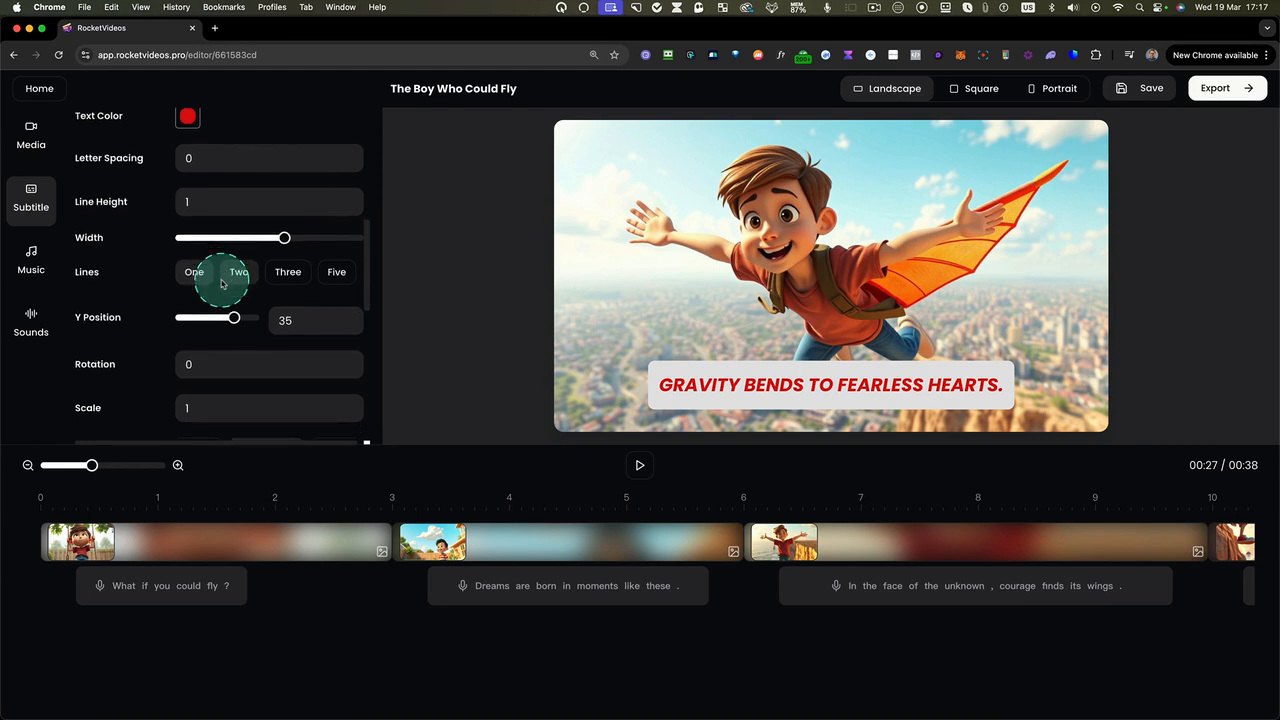
pyautogui.scroll(-2, 234, 285)
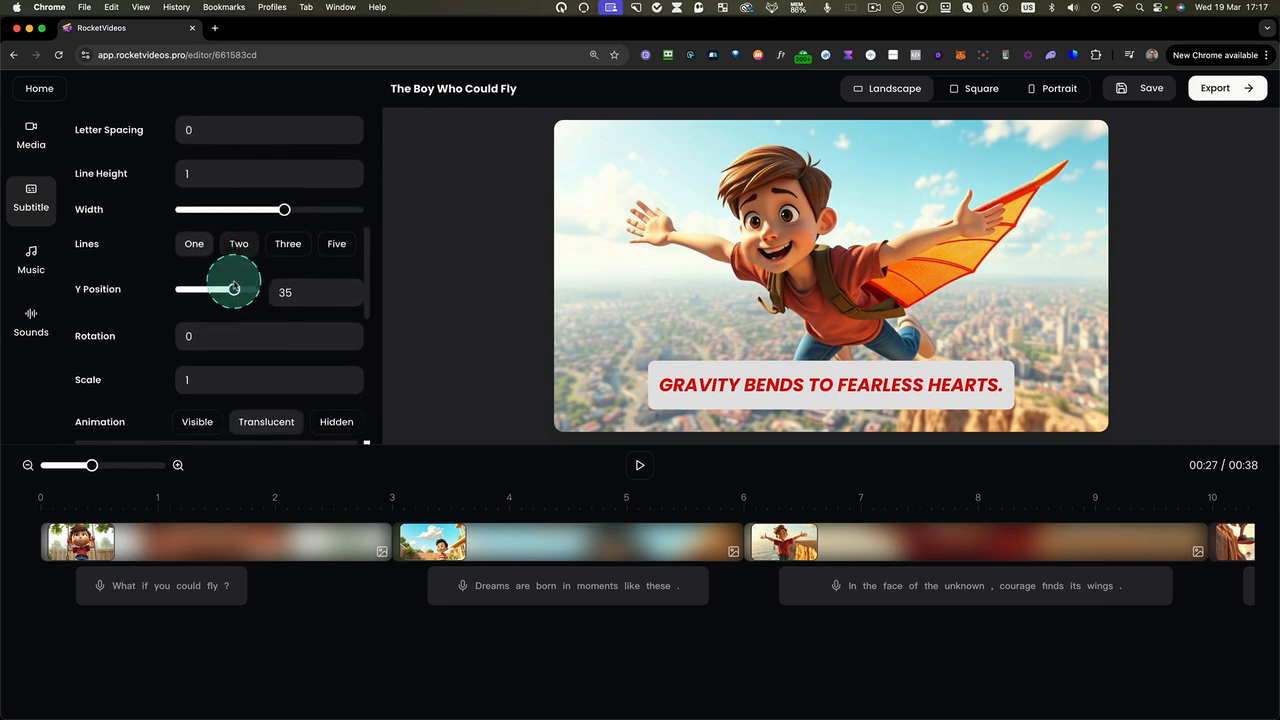
pyautogui.click(288, 248)
pyautogui.click(208, 245)
pyautogui.click(206, 249)
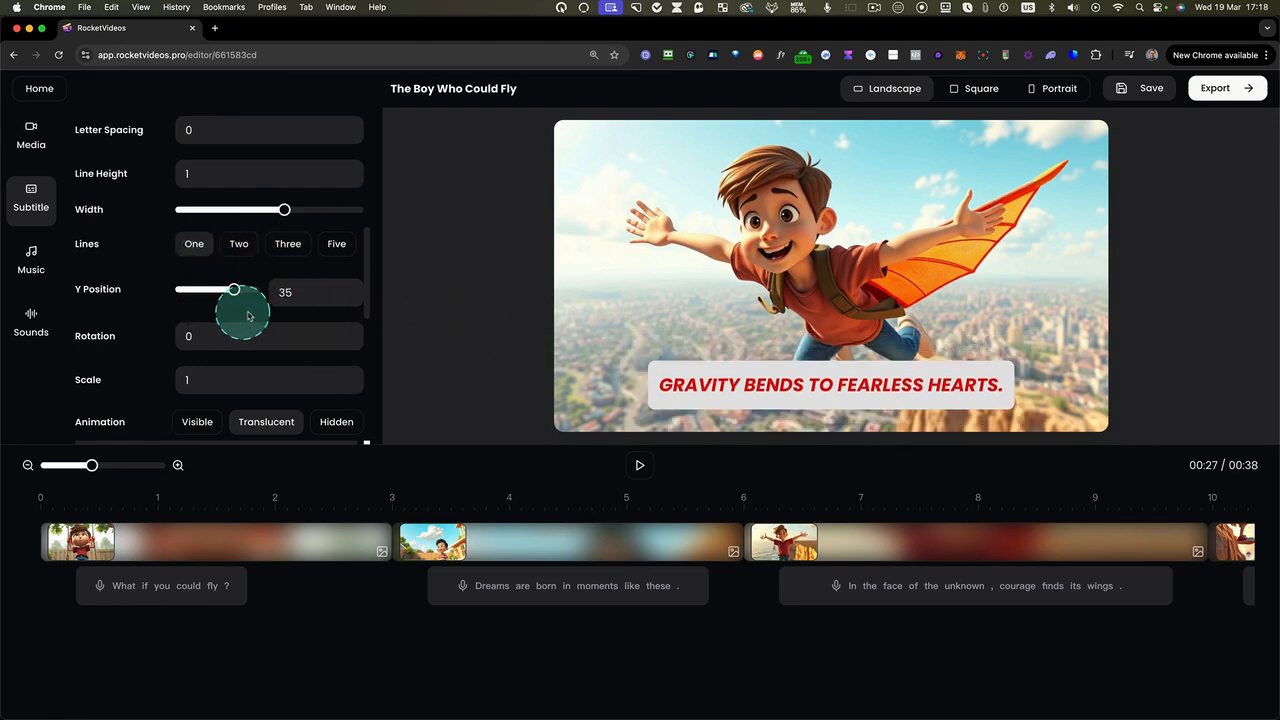
# Set the subtitle animation to Hidden and the page animation to Fade
pyautogui.scroll(-3, 254, 325)
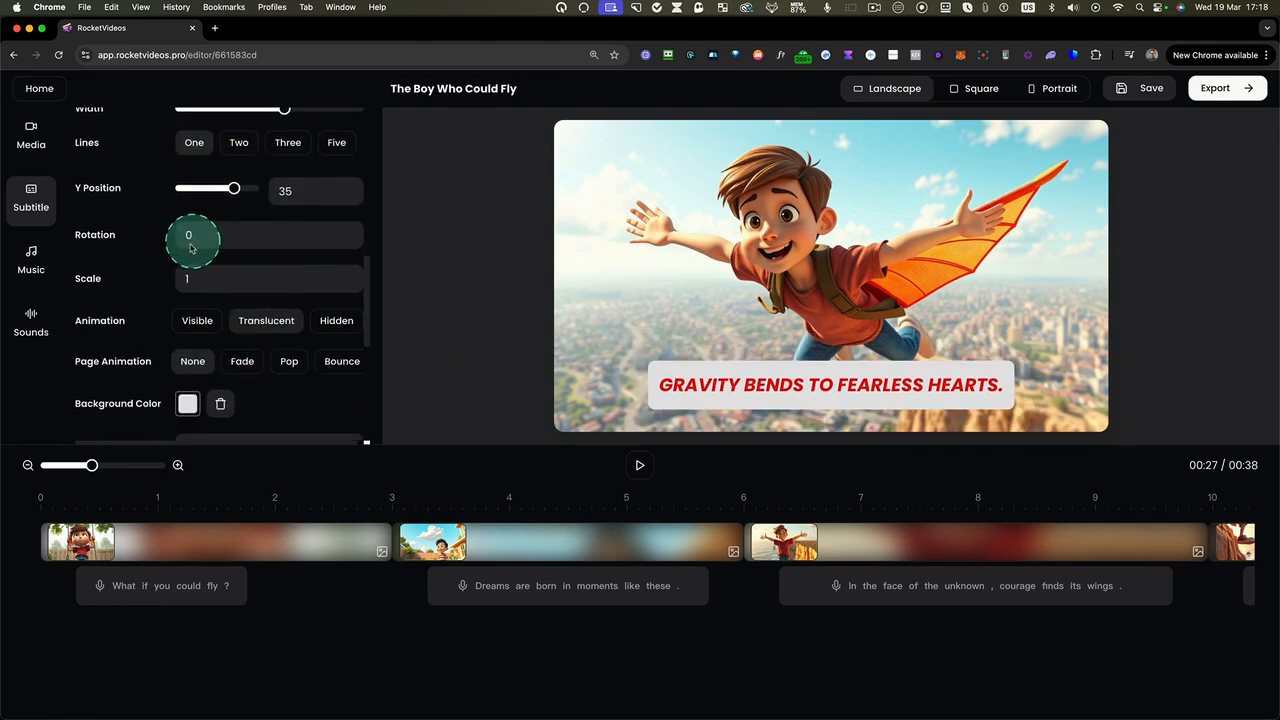
pyautogui.scroll(-1, 190, 283)
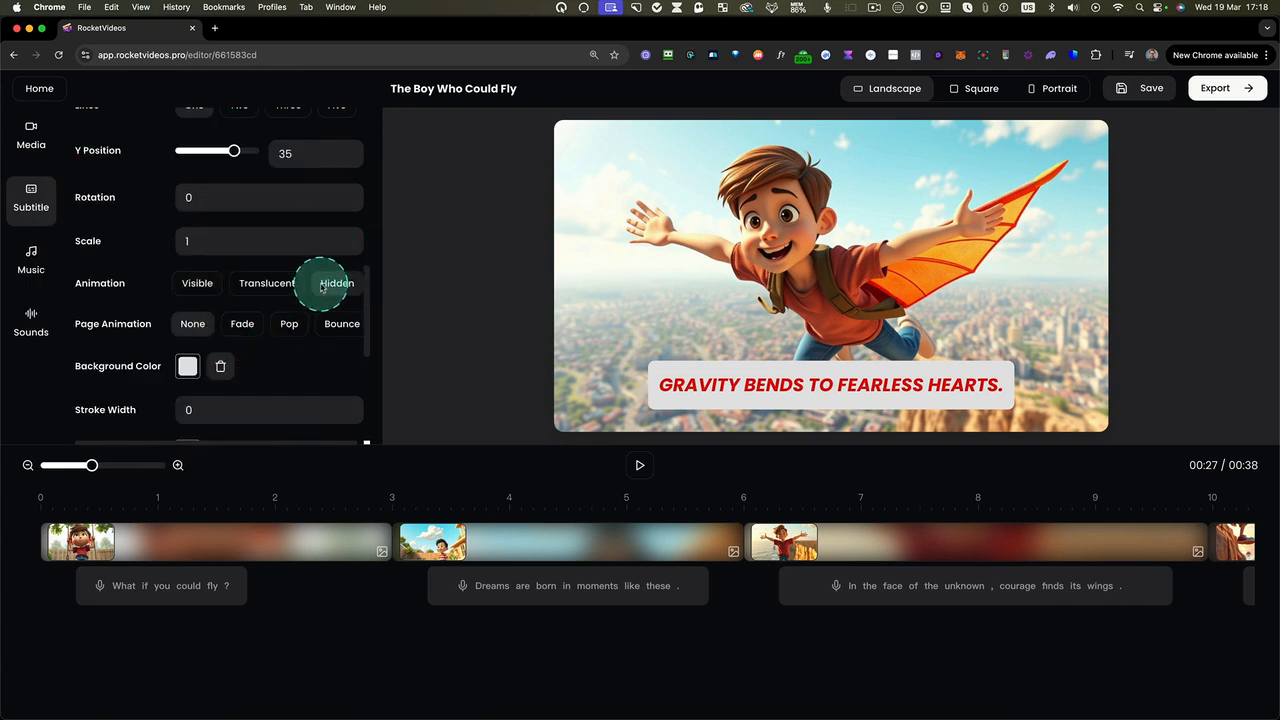
pyautogui.scroll(-5, 249, 330)
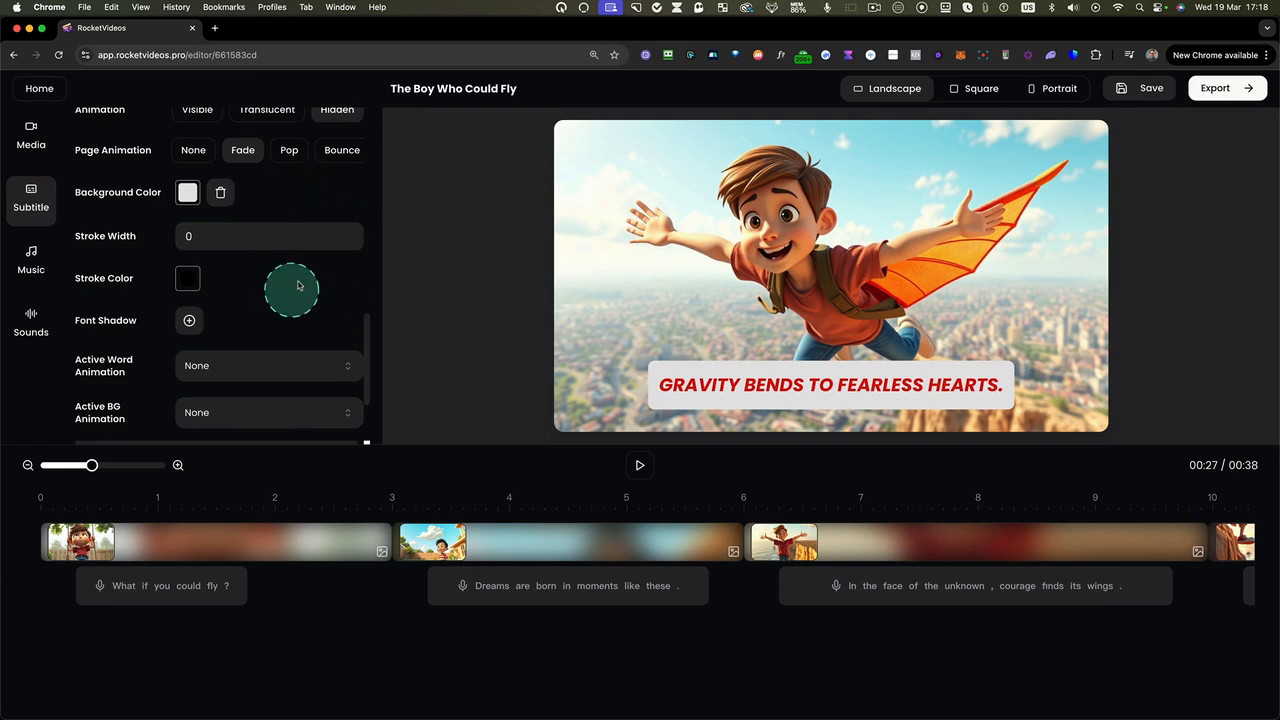
# Add a font shadow to the subtitles with color #0a0a0a, X 1, Y 1 and blur 3
pyautogui.scroll(-2, 294, 277)
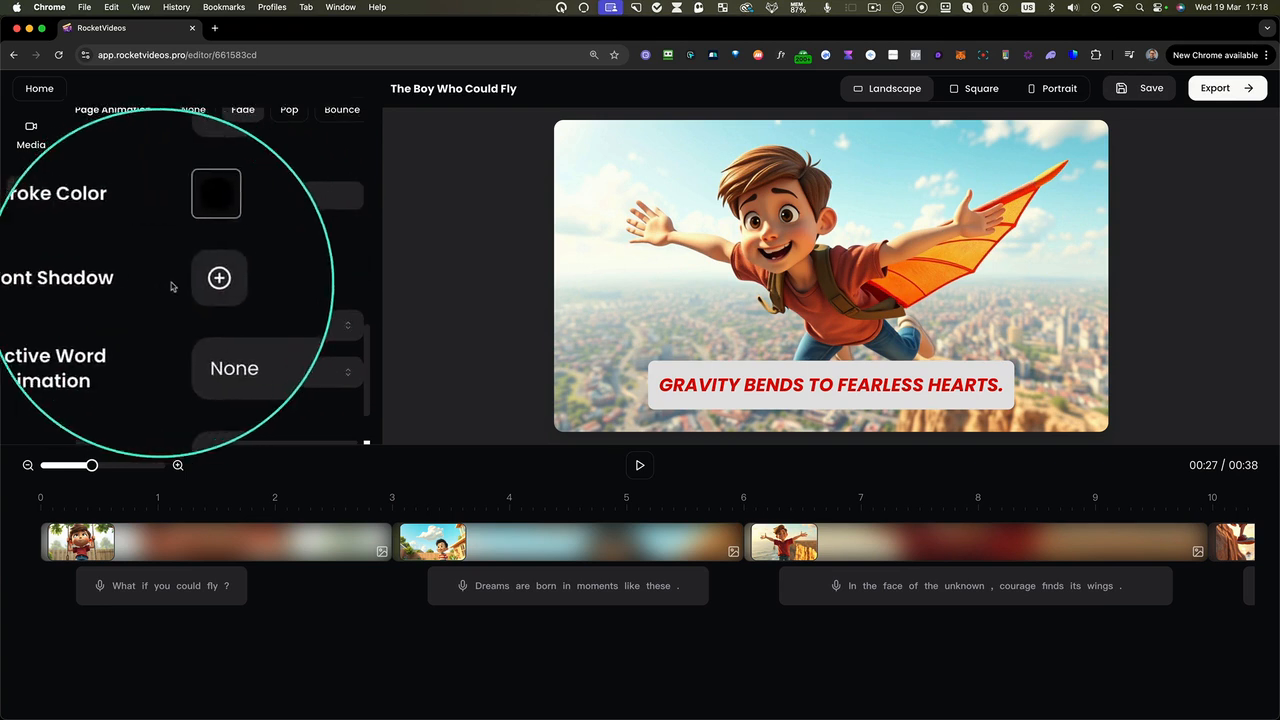
pyautogui.click(189, 279)
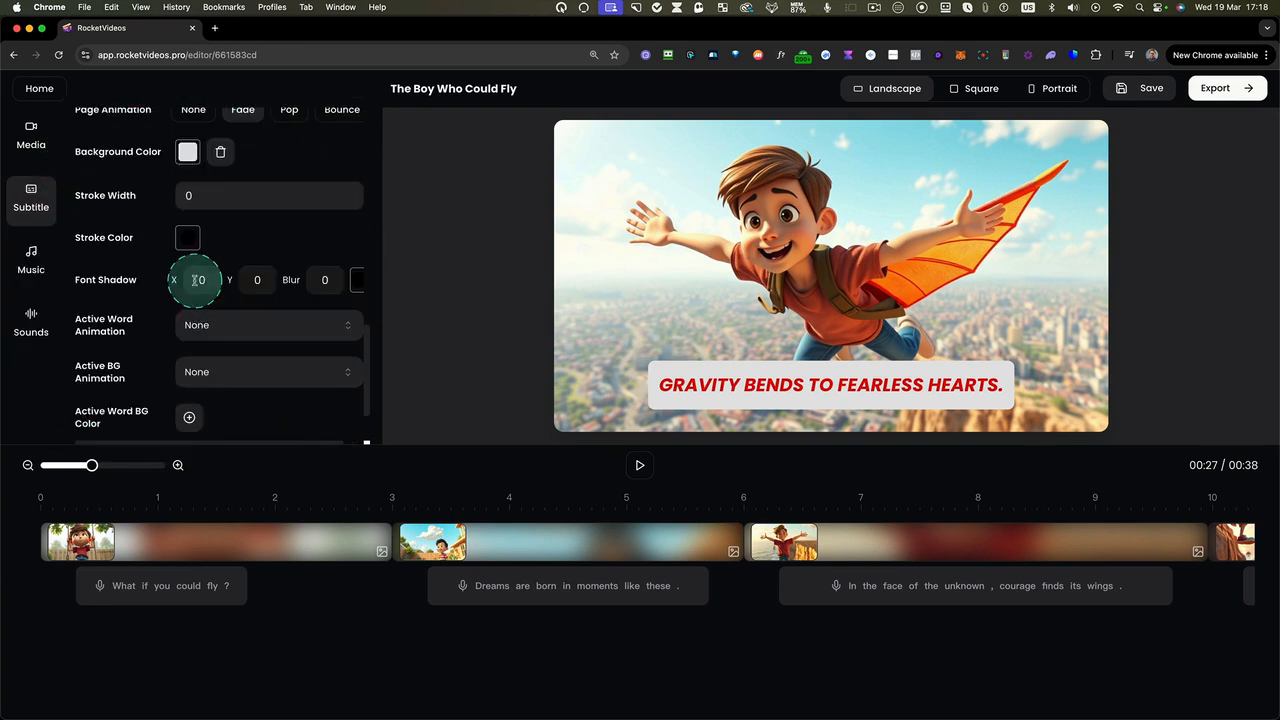
pyautogui.click(356, 280)
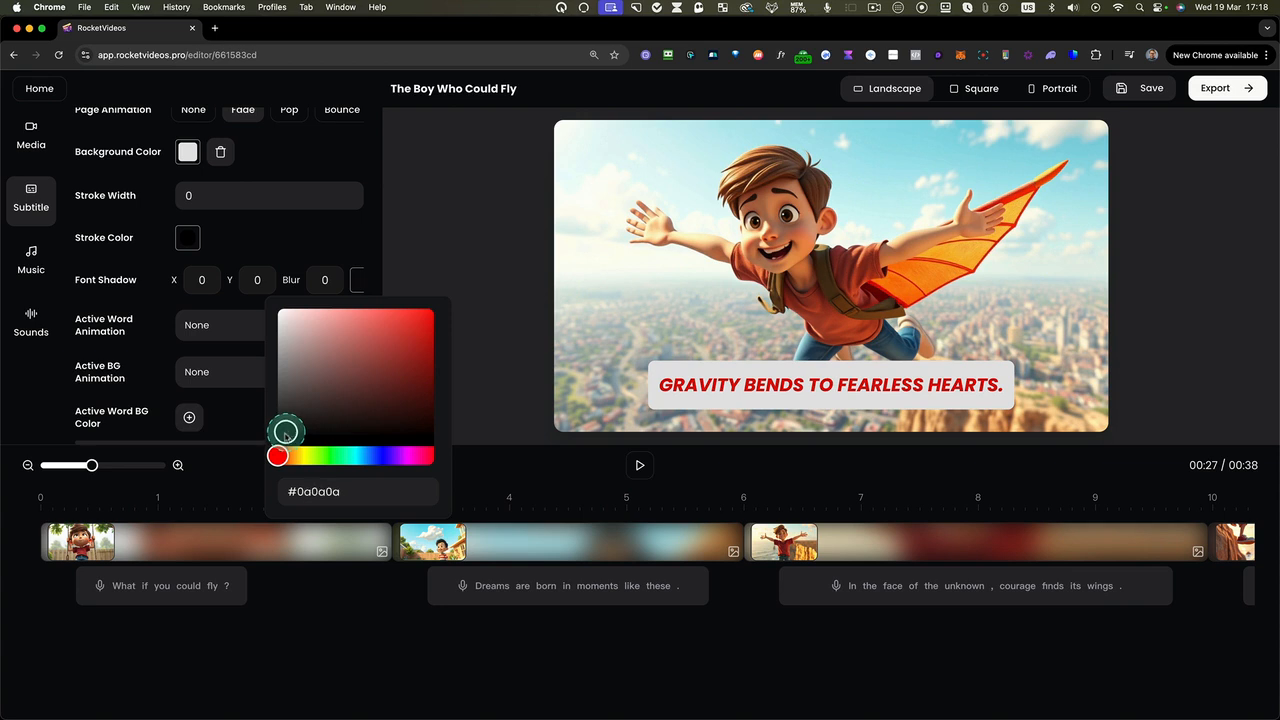
pyautogui.click(331, 291)
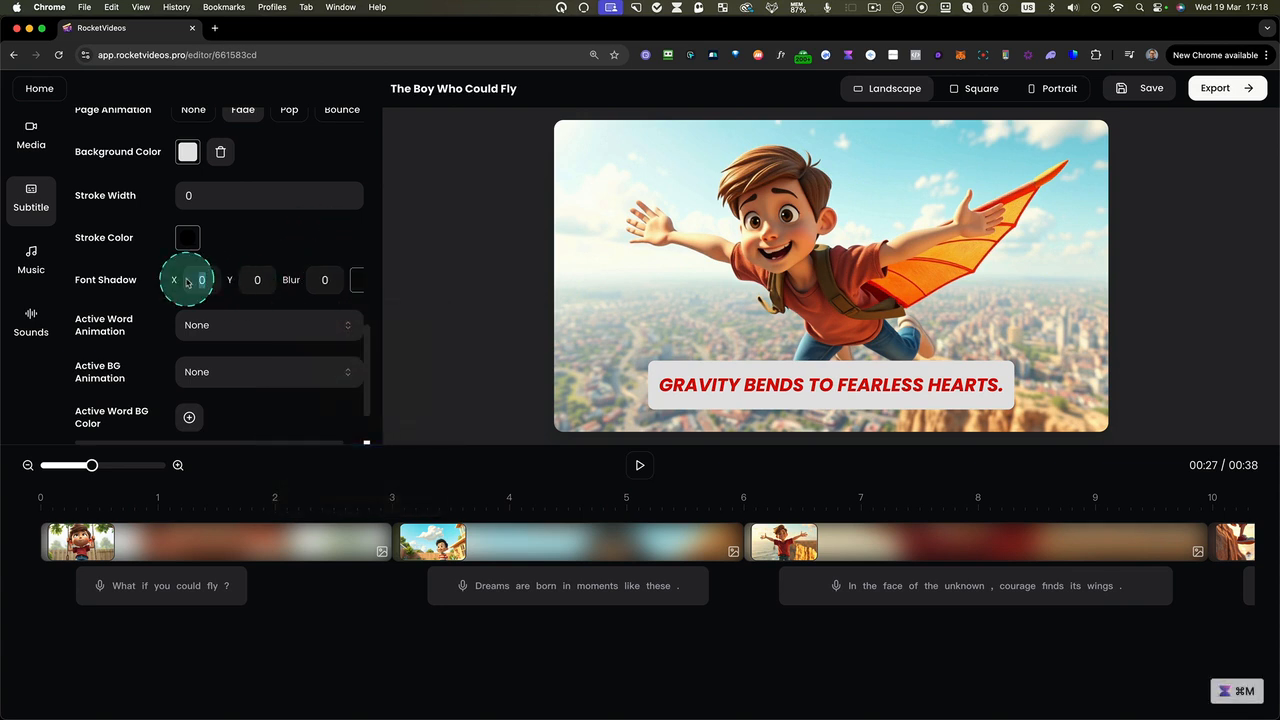
pyautogui.write('1')
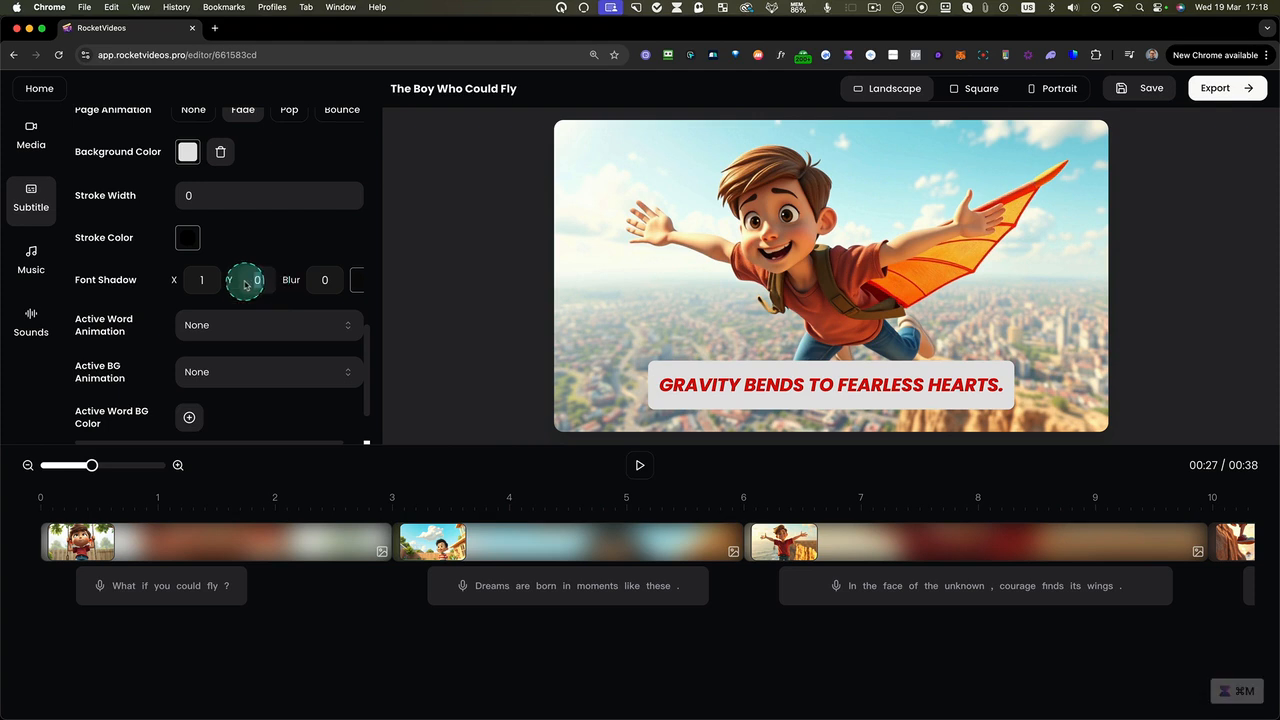
pyautogui.write('1')
pyautogui.write('3')
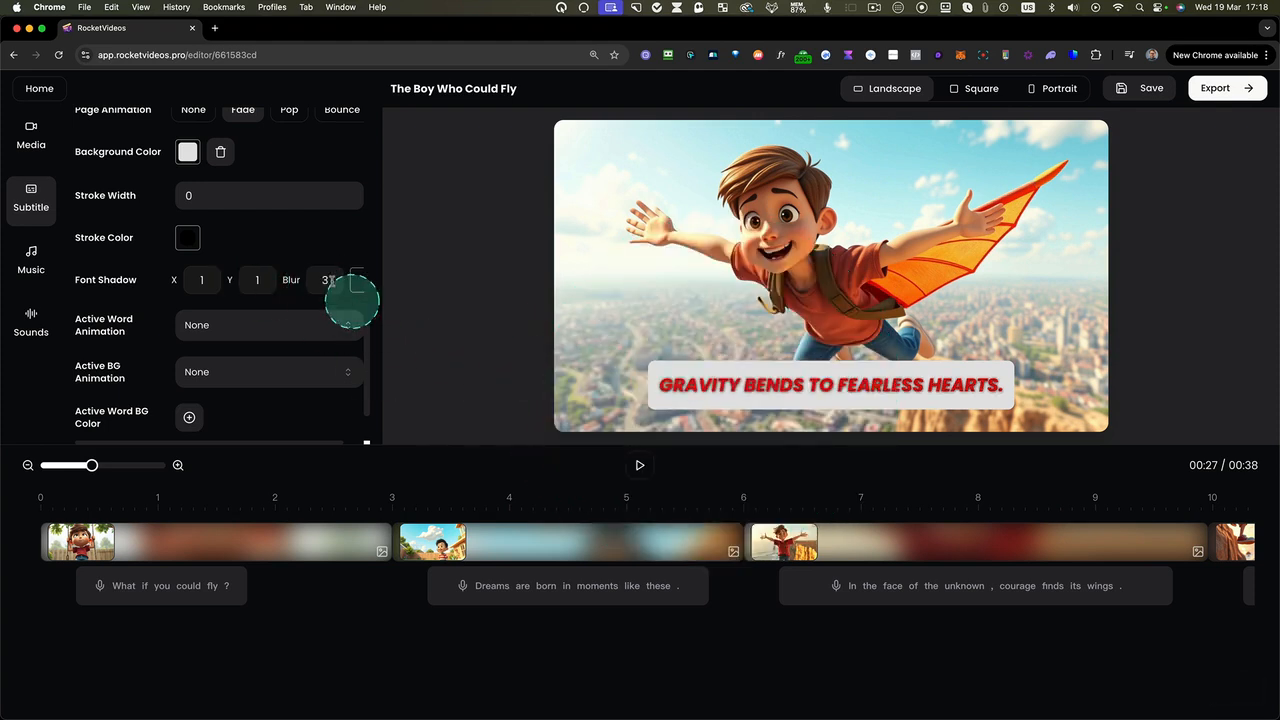
# Set the active word animation to Pop and preview the subtitles from the start of the video
pyautogui.click(215, 329)
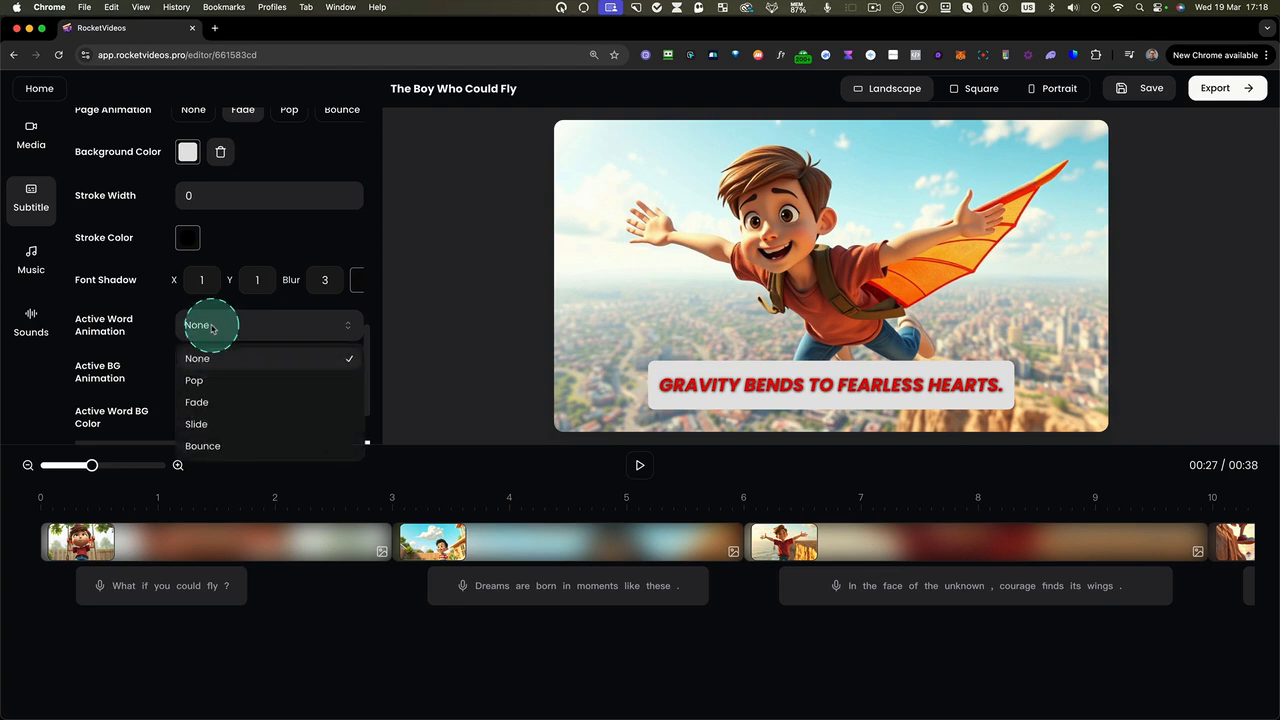
pyautogui.click(202, 381)
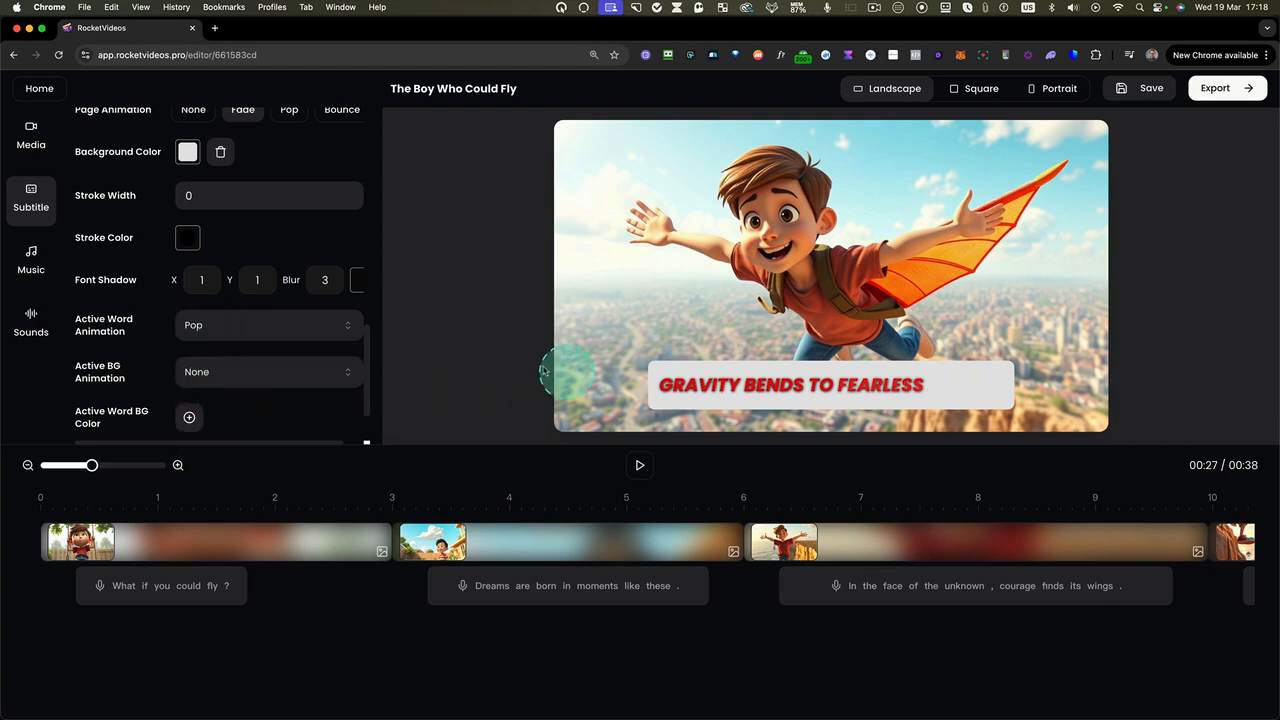
pyautogui.click(47, 507)
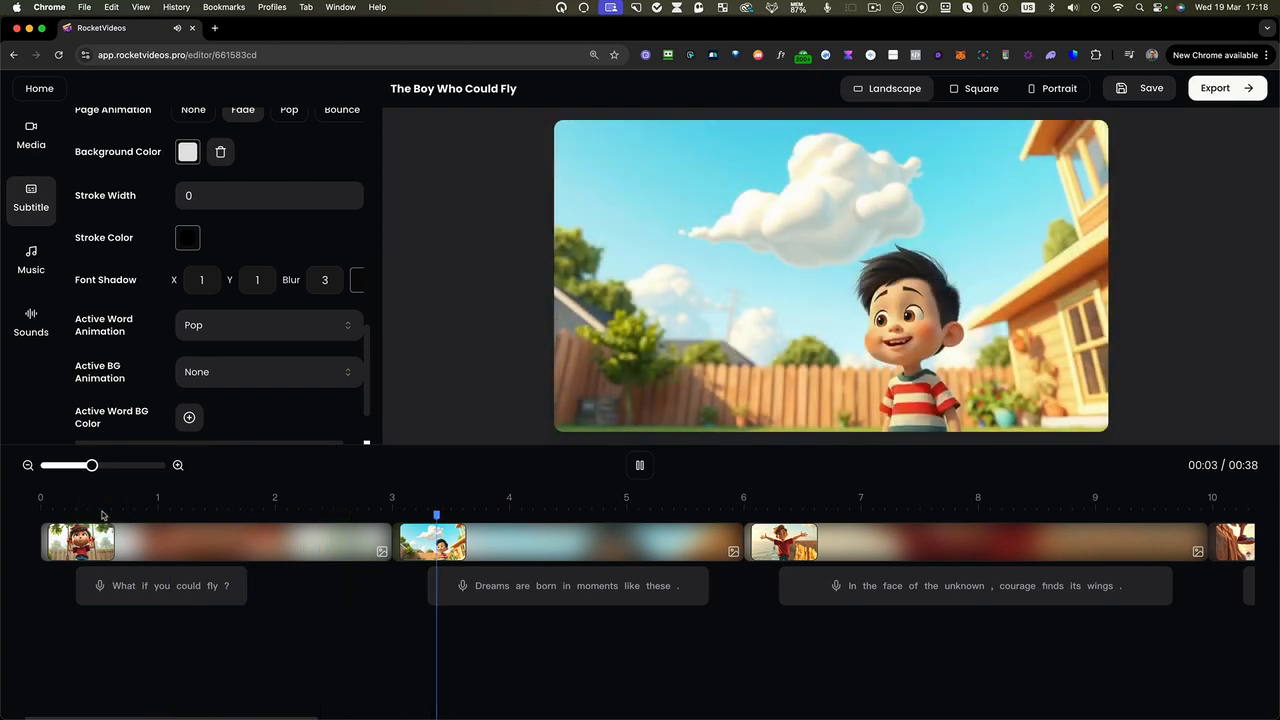
pyautogui.press('space')
# Set the active background animation to Slide and play the video from about 4 seconds
pyautogui.click(212, 349)
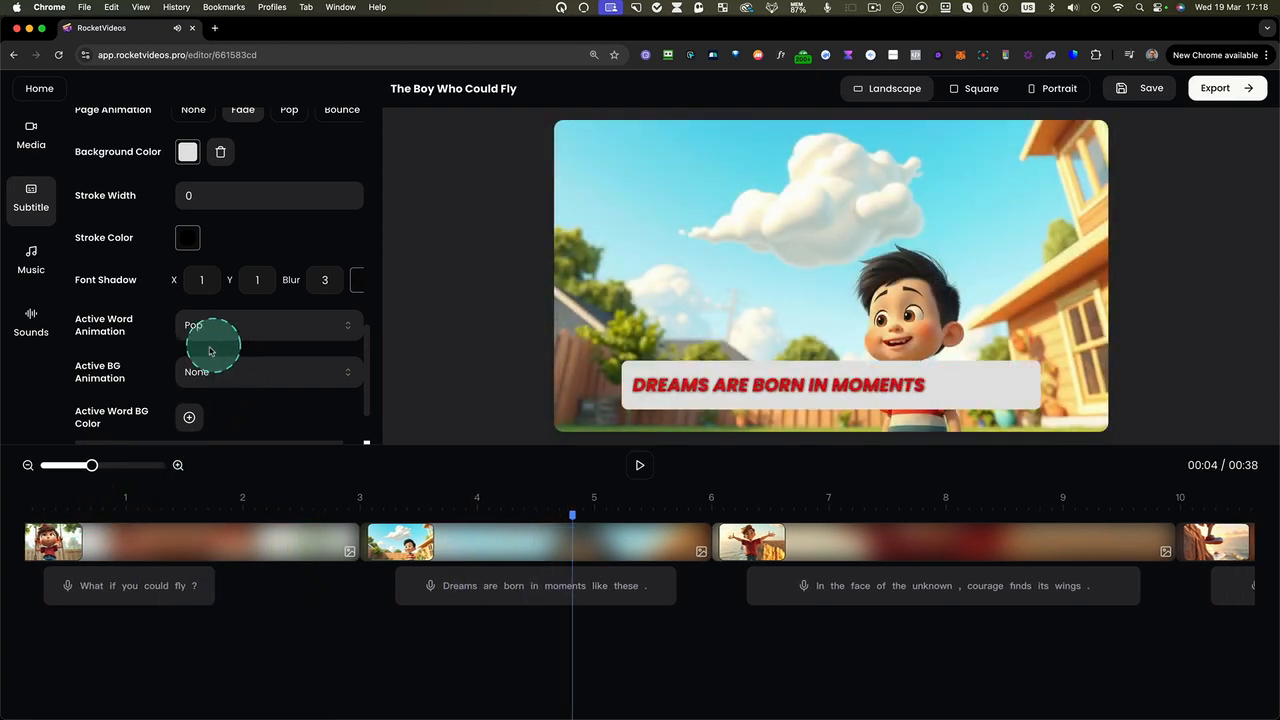
pyautogui.click(206, 386)
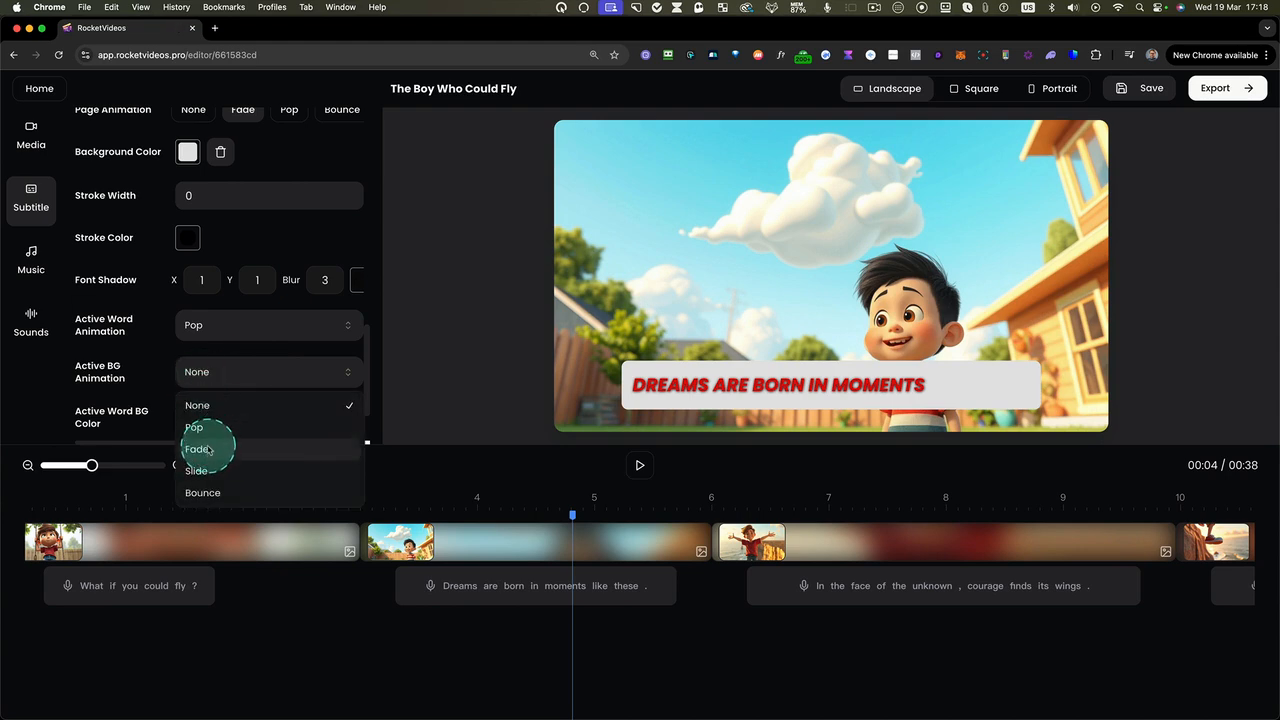
pyautogui.click(207, 472)
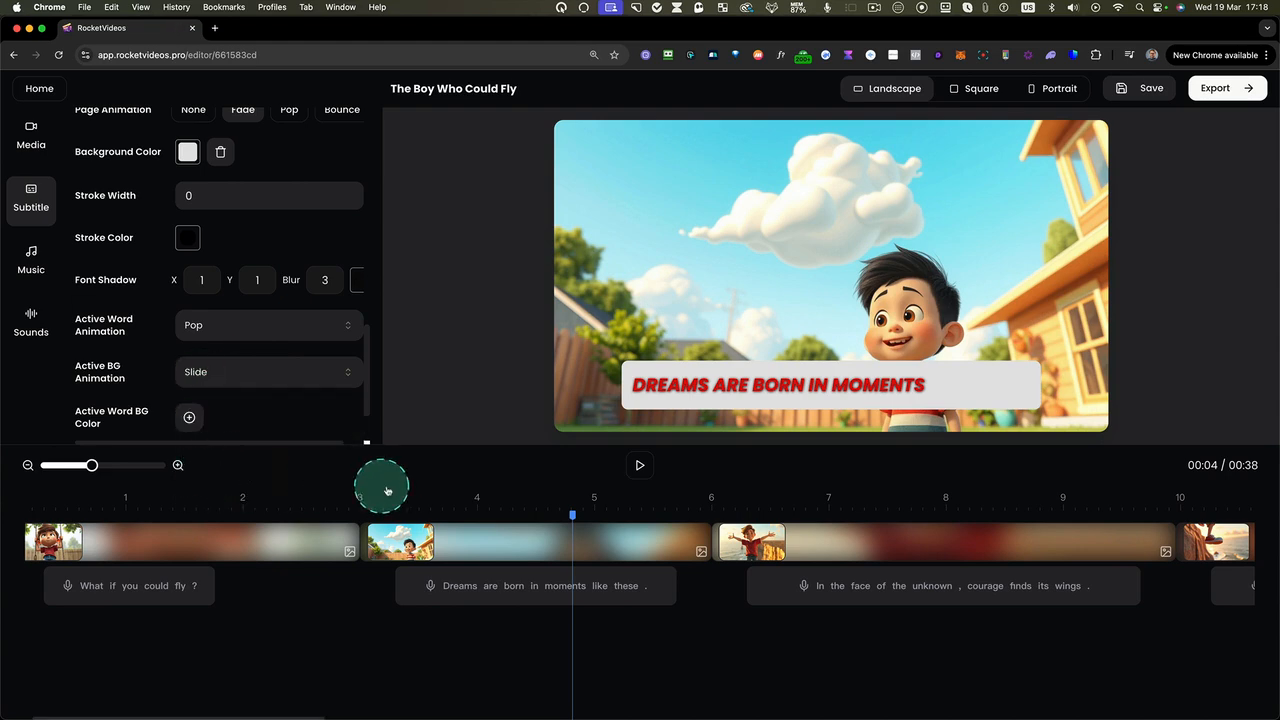
pyautogui.click(639, 466)
# Add a blue active word background color to the subtitles and play the video to check it
pyautogui.scroll(-2, 311, 368)
pyautogui.scroll(-1, 311, 368)
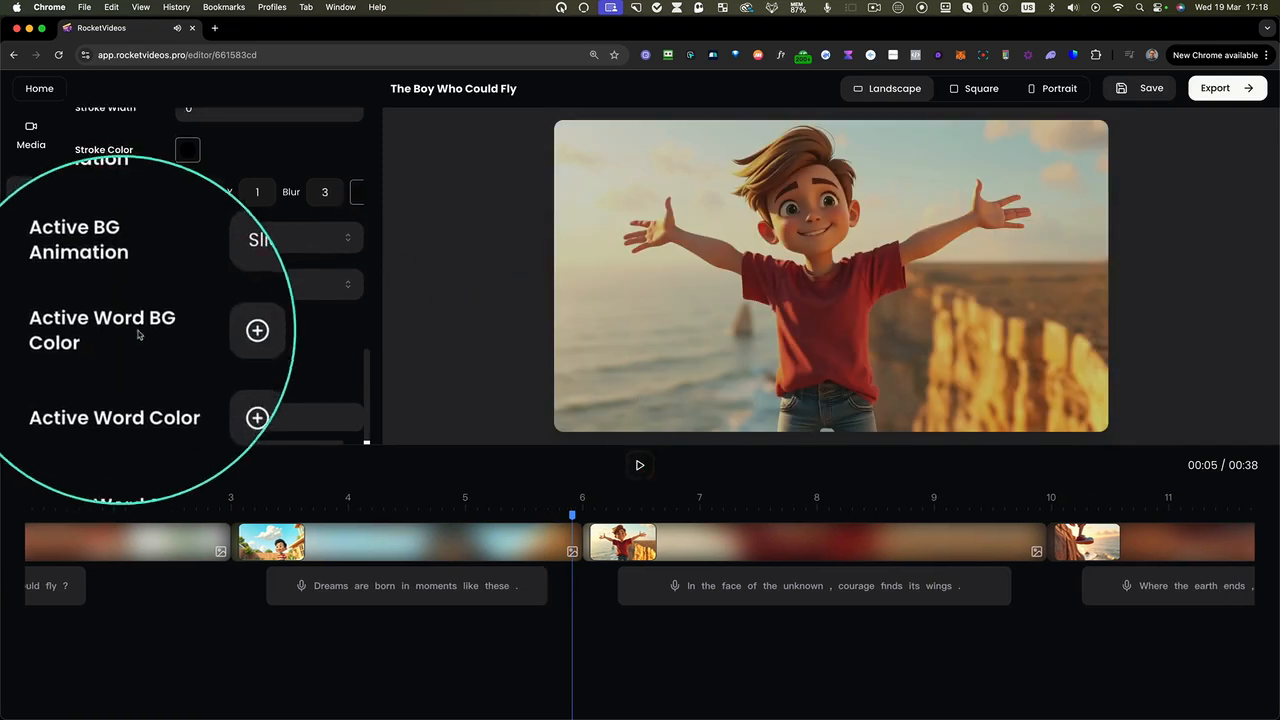
pyautogui.click(192, 333)
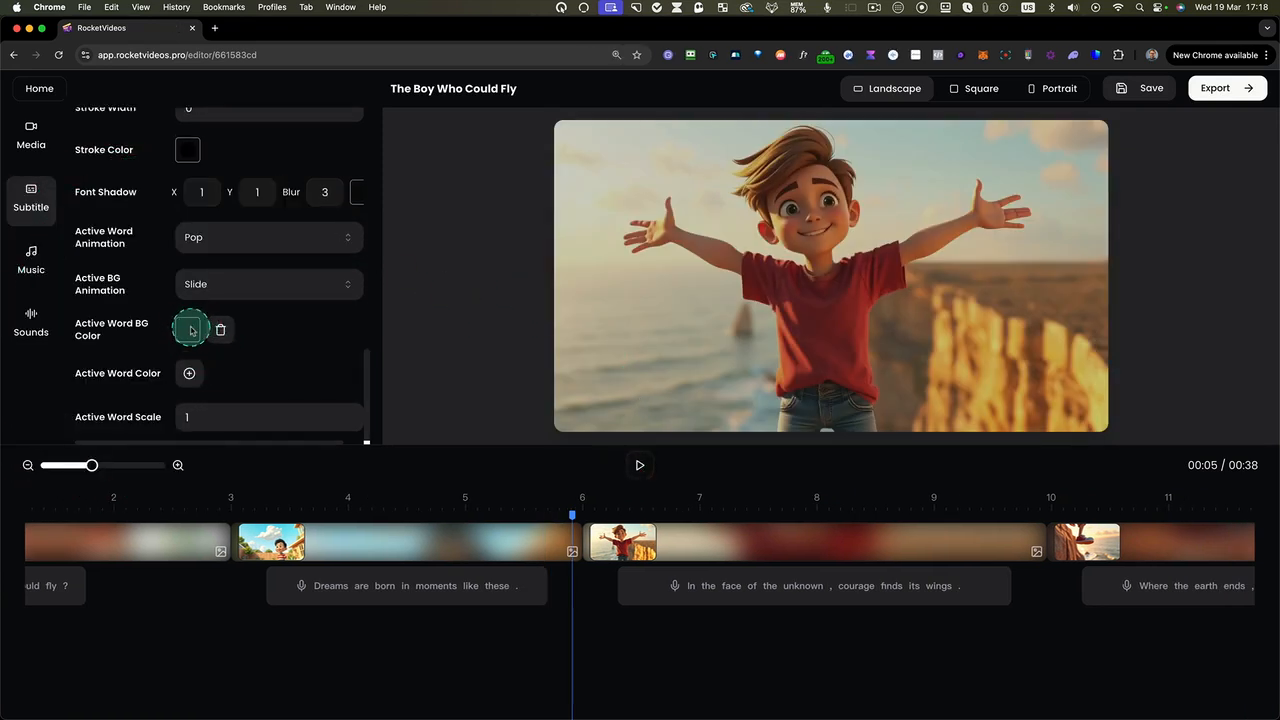
pyautogui.click(192, 330)
pyautogui.click(196, 505)
pyautogui.click(258, 360)
pyautogui.click(132, 519)
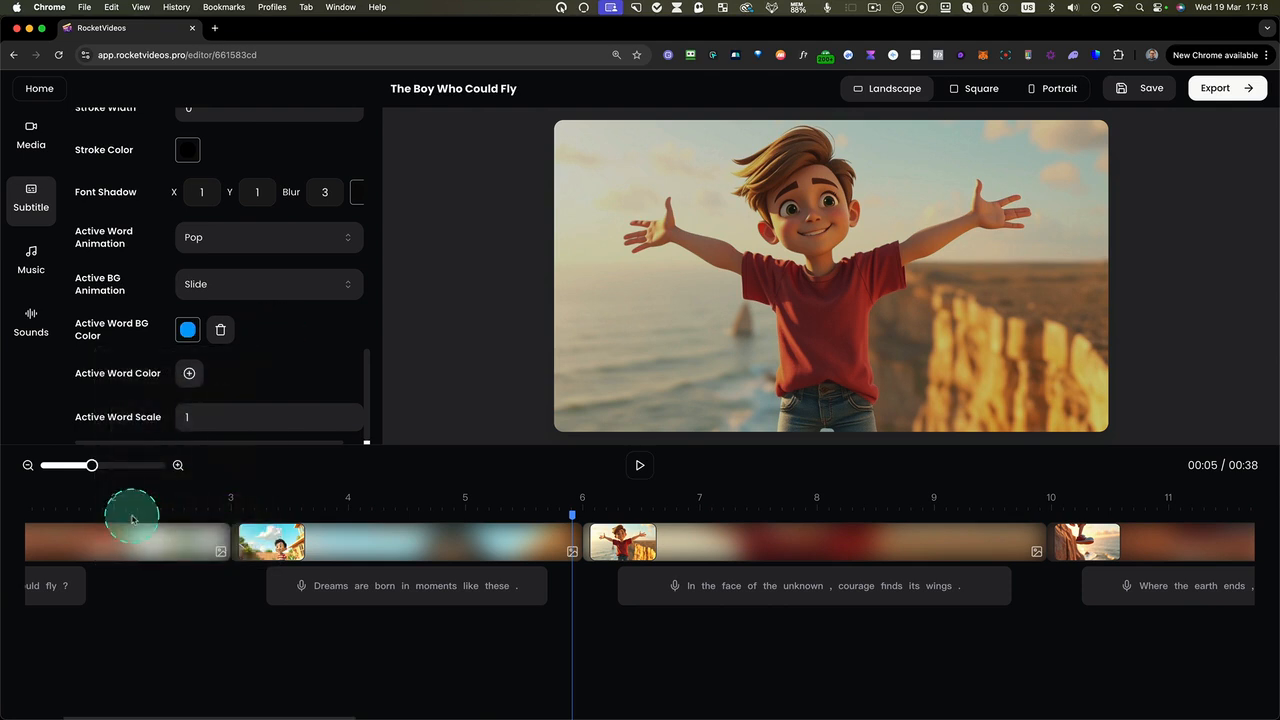
pyautogui.click(639, 465)
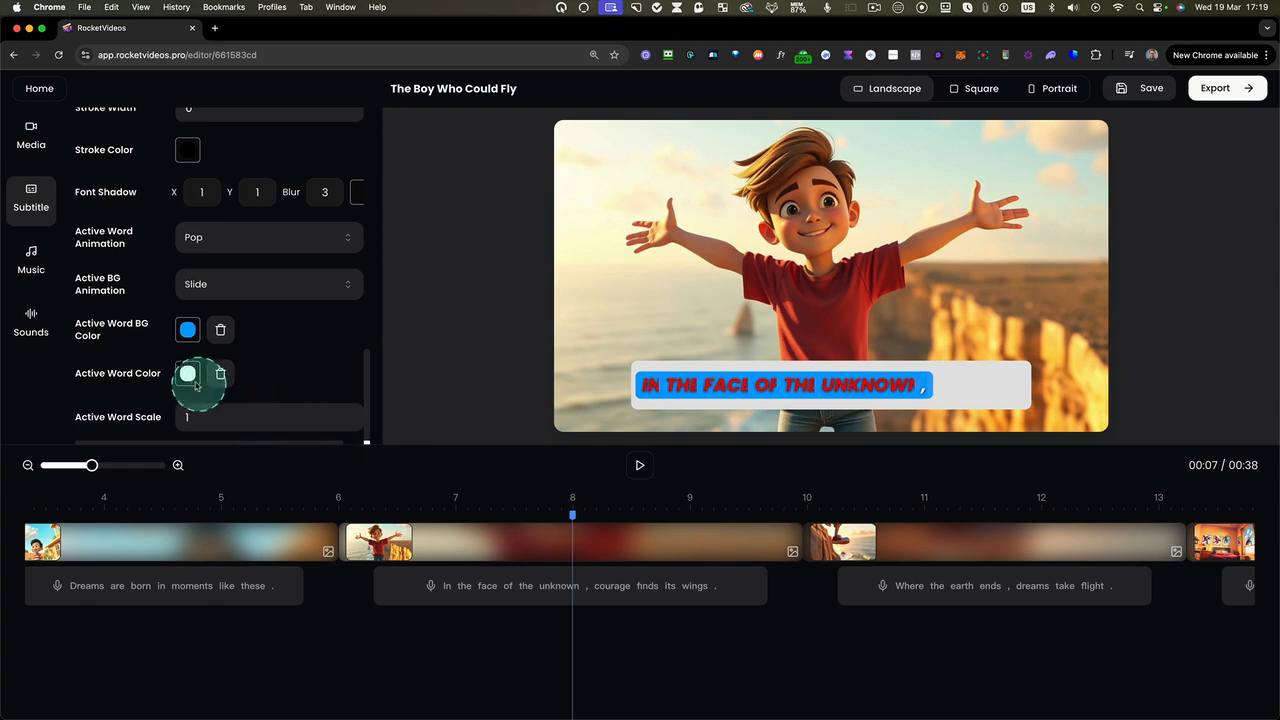
# Set the active word color to bright green and preview the following subtitles, pausing at about 9 seconds
pyautogui.click(188, 375)
pyautogui.click(160, 549)
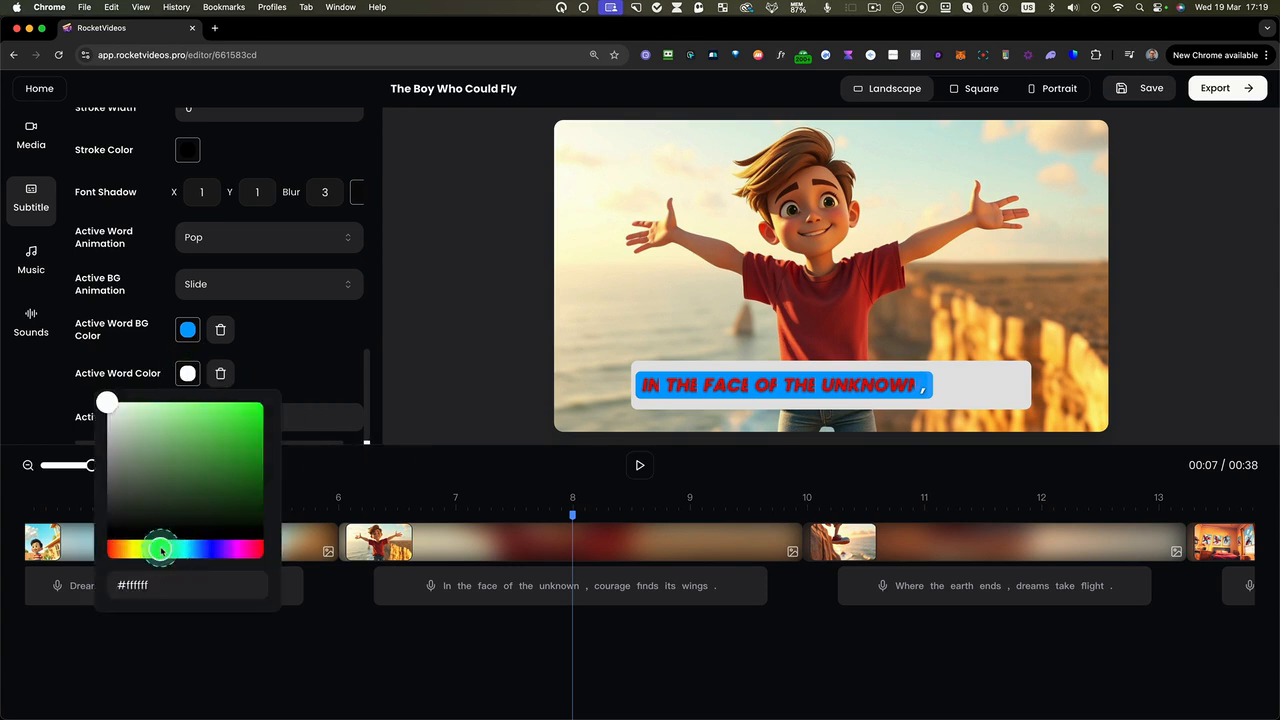
pyautogui.click(479, 348)
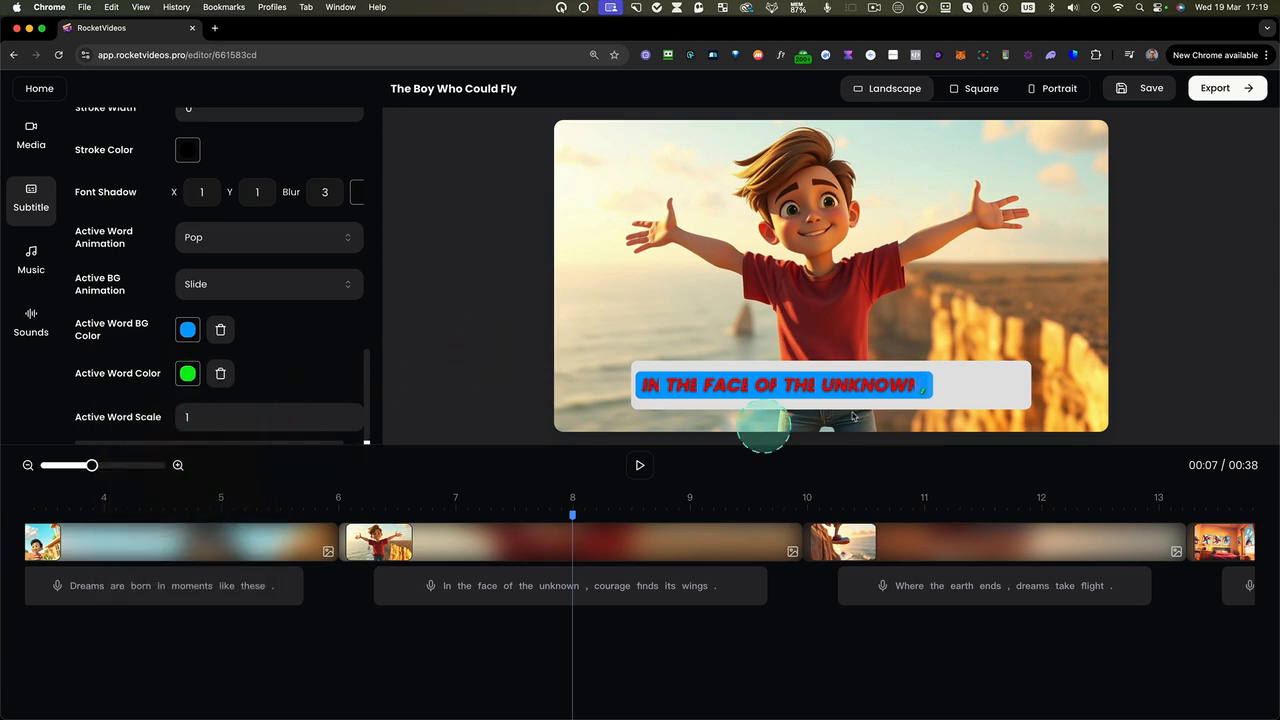
pyautogui.click(640, 465)
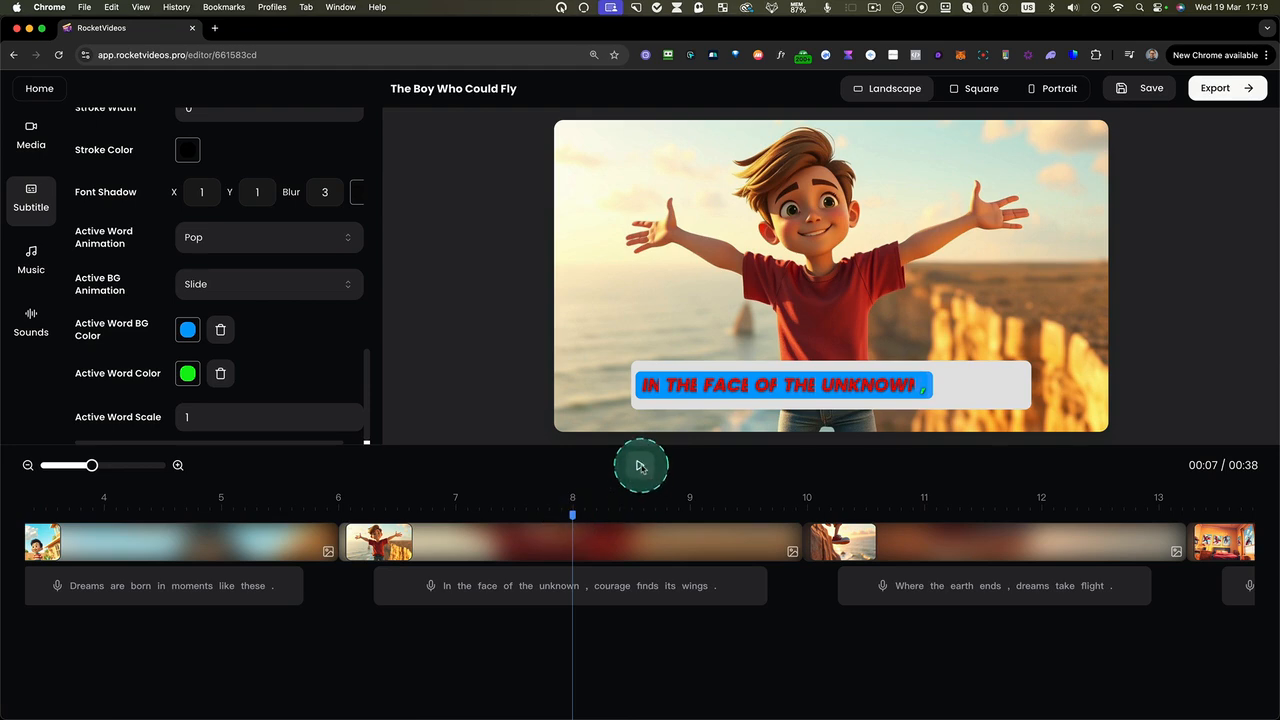
pyautogui.click(640, 465)
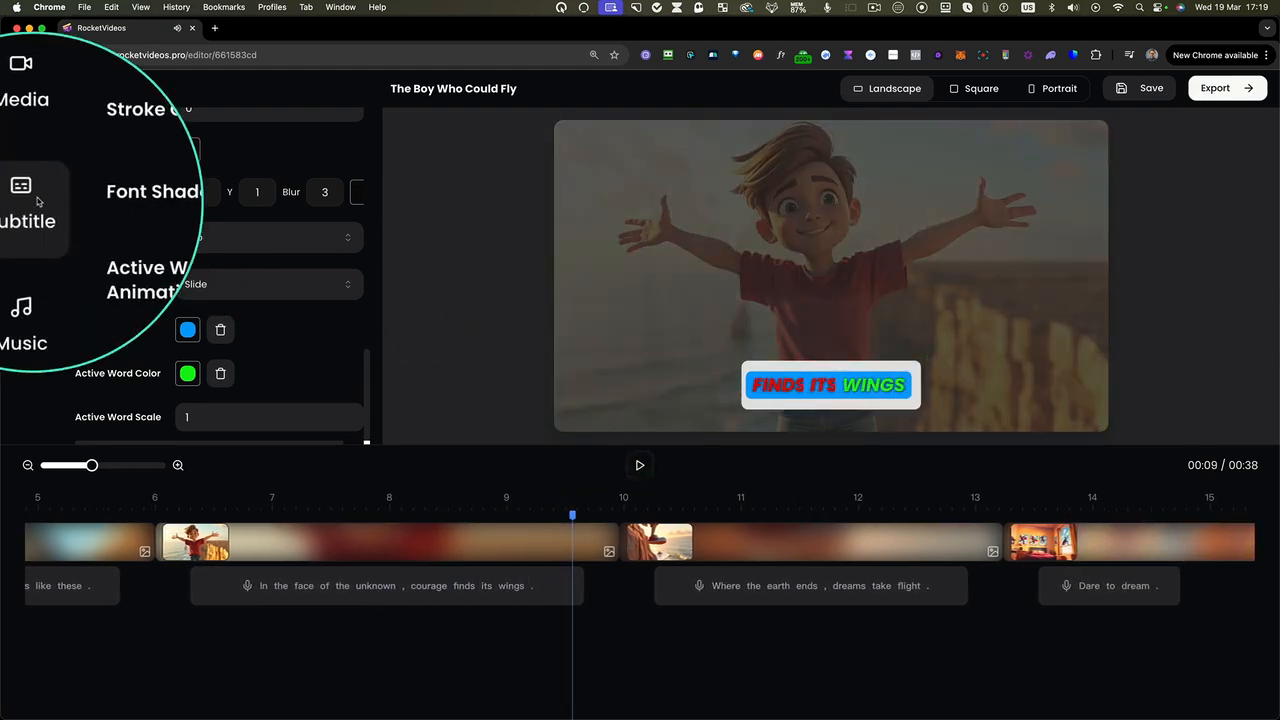
# Add the Trap track "Turn It Up" as background music and set its volume to 70
pyautogui.click(26, 253)
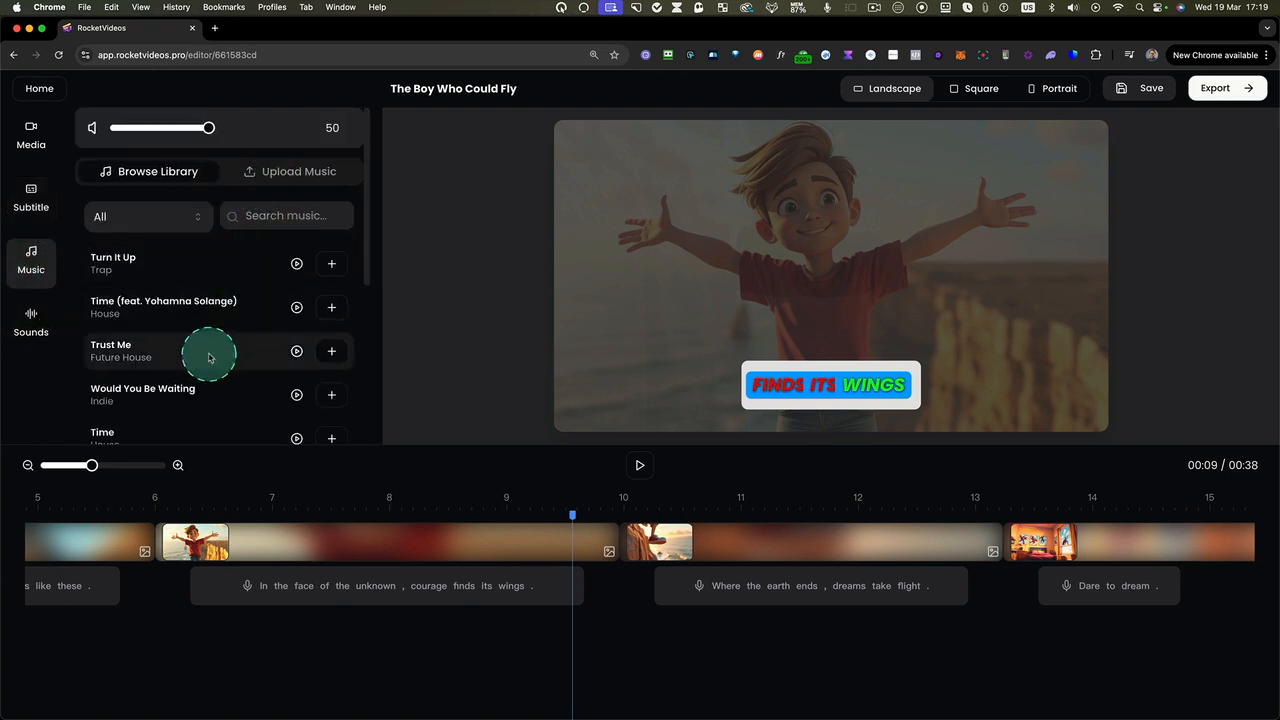
pyautogui.scroll(-4, 209, 357)
pyautogui.scroll(3, 215, 355)
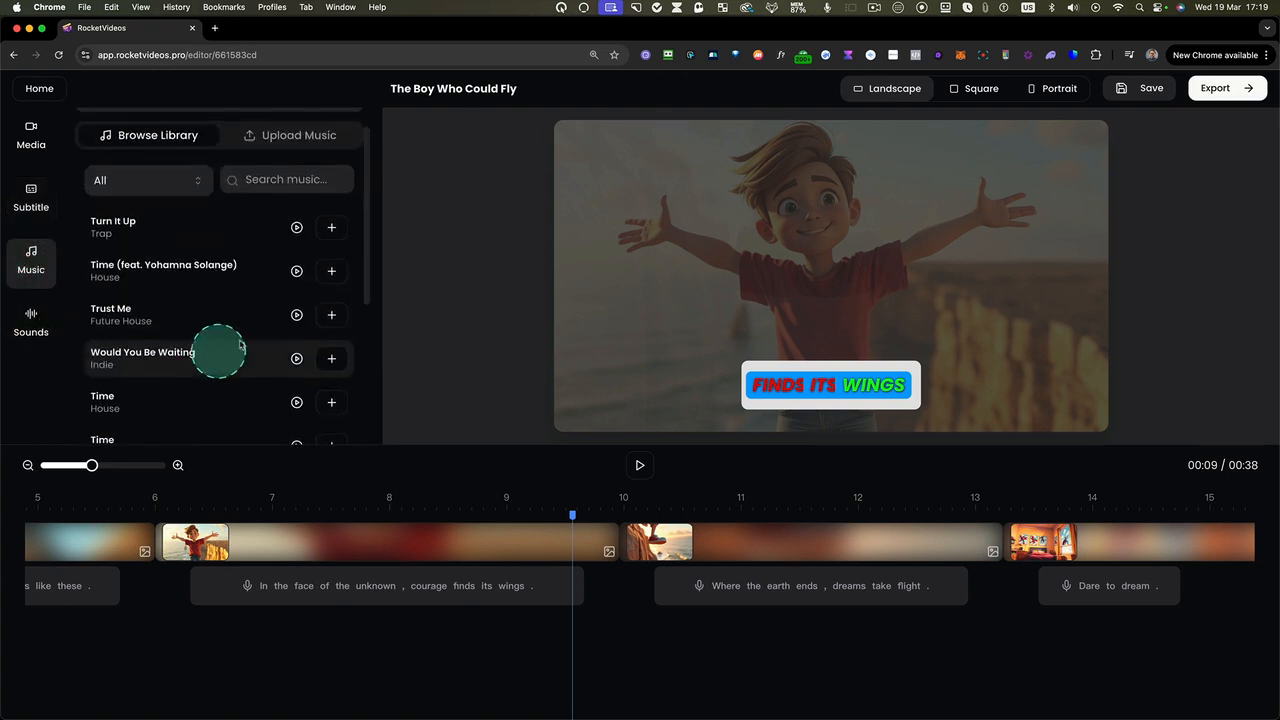
pyautogui.click(331, 228)
pyautogui.hscroll(-5, 163, 643)
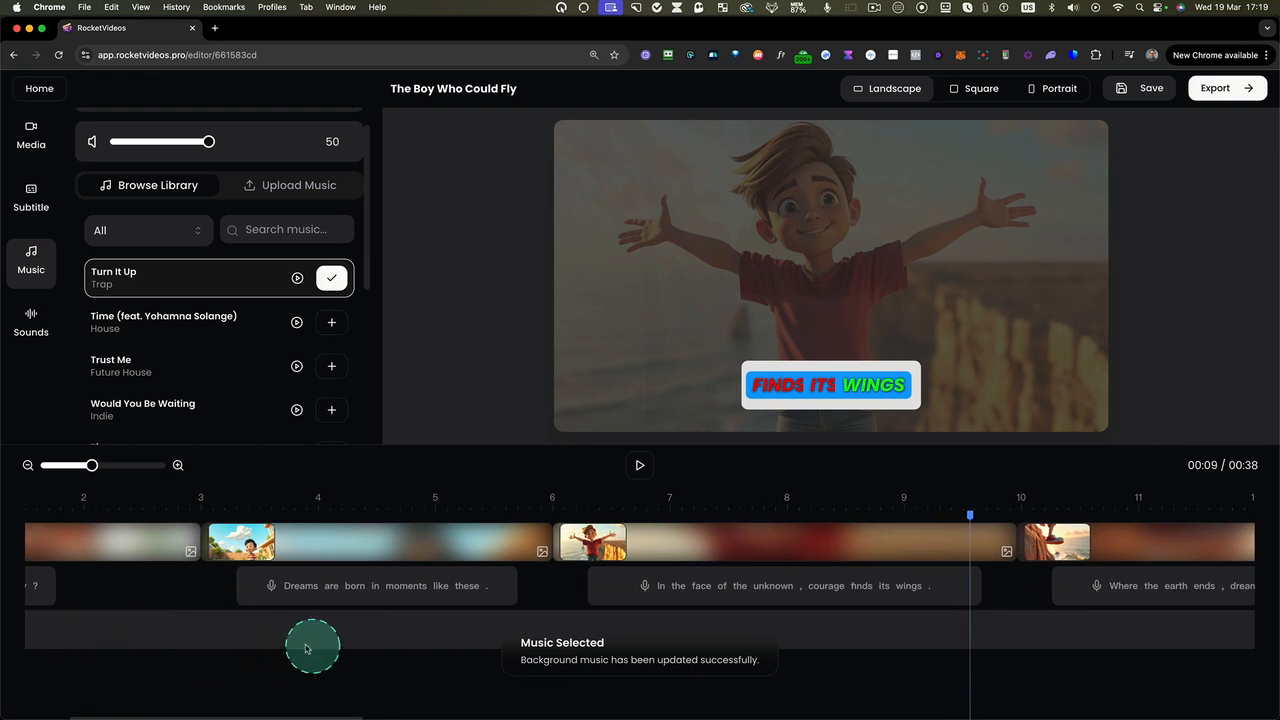
pyautogui.moveTo(207, 143); pyautogui.dragTo(246, 142)
pyautogui.click(311, 551)
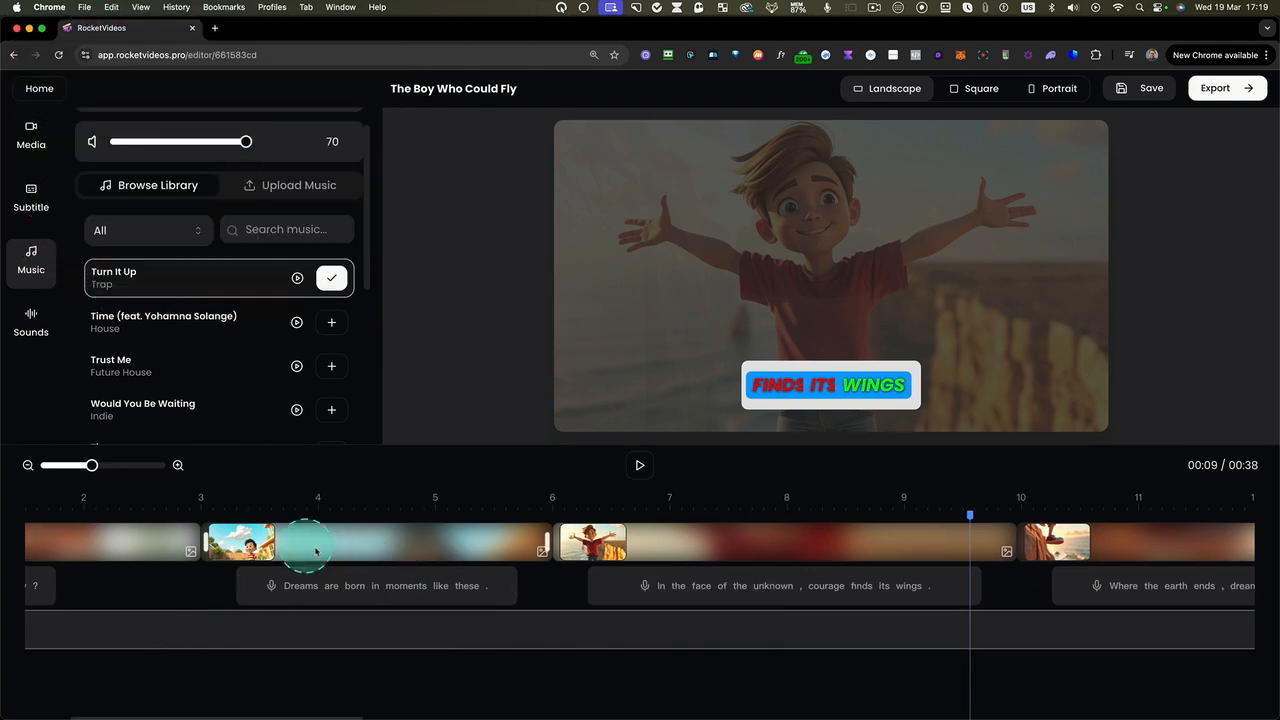
# Open the sound effects library and place the playhead at the start of the "From above, we find new perspectives" scene
pyautogui.click(33, 322)
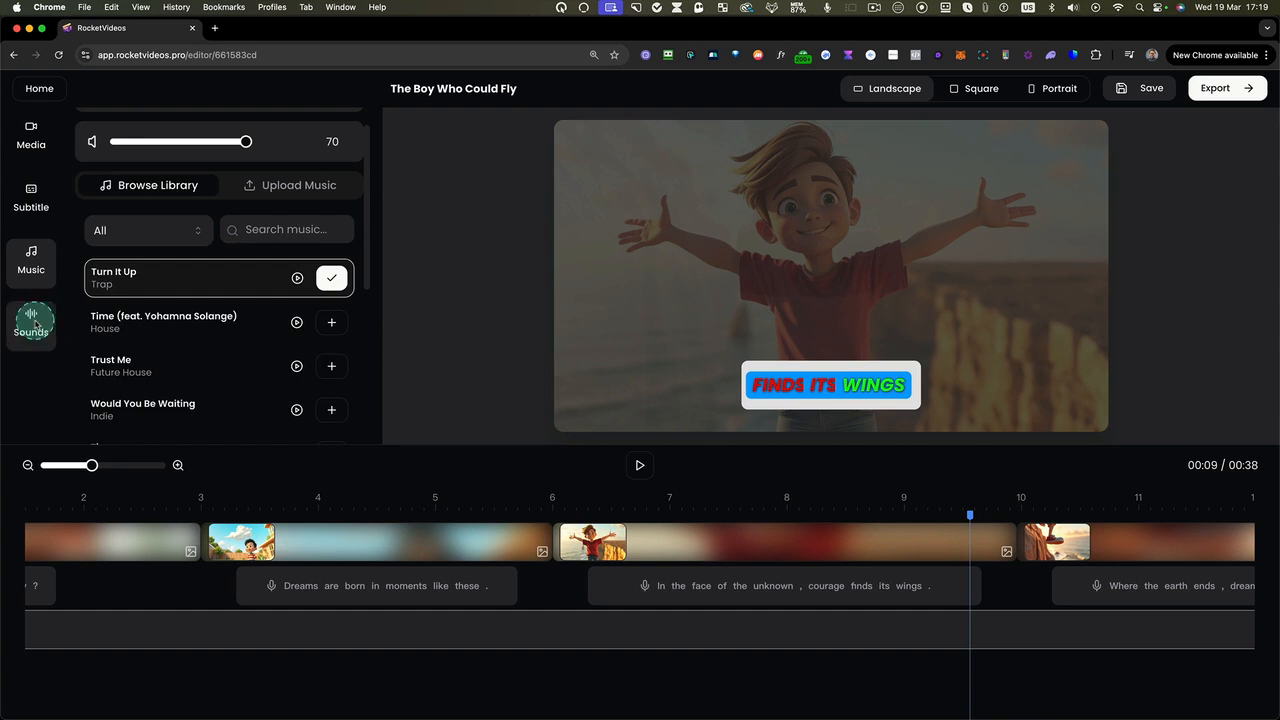
pyautogui.hscroll(10, 535, 516)
pyautogui.hscroll(20, 810, 582)
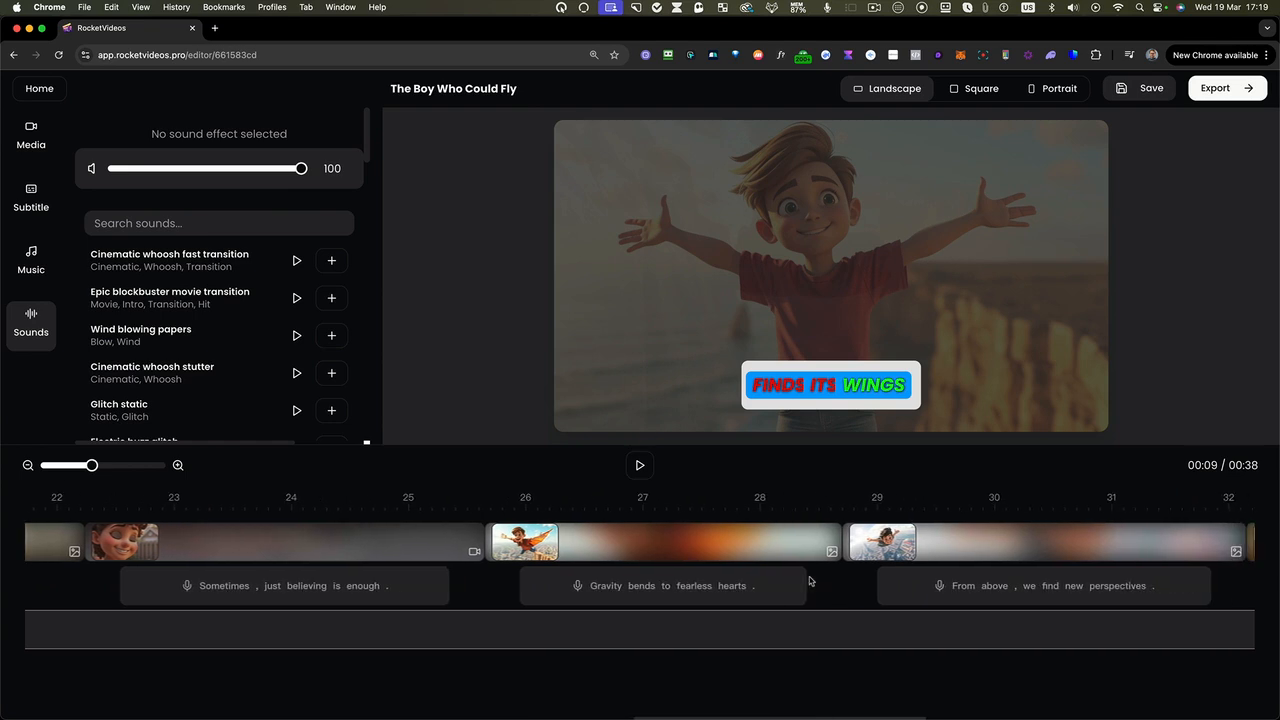
pyautogui.hscroll(2, 810, 582)
pyautogui.click(783, 512)
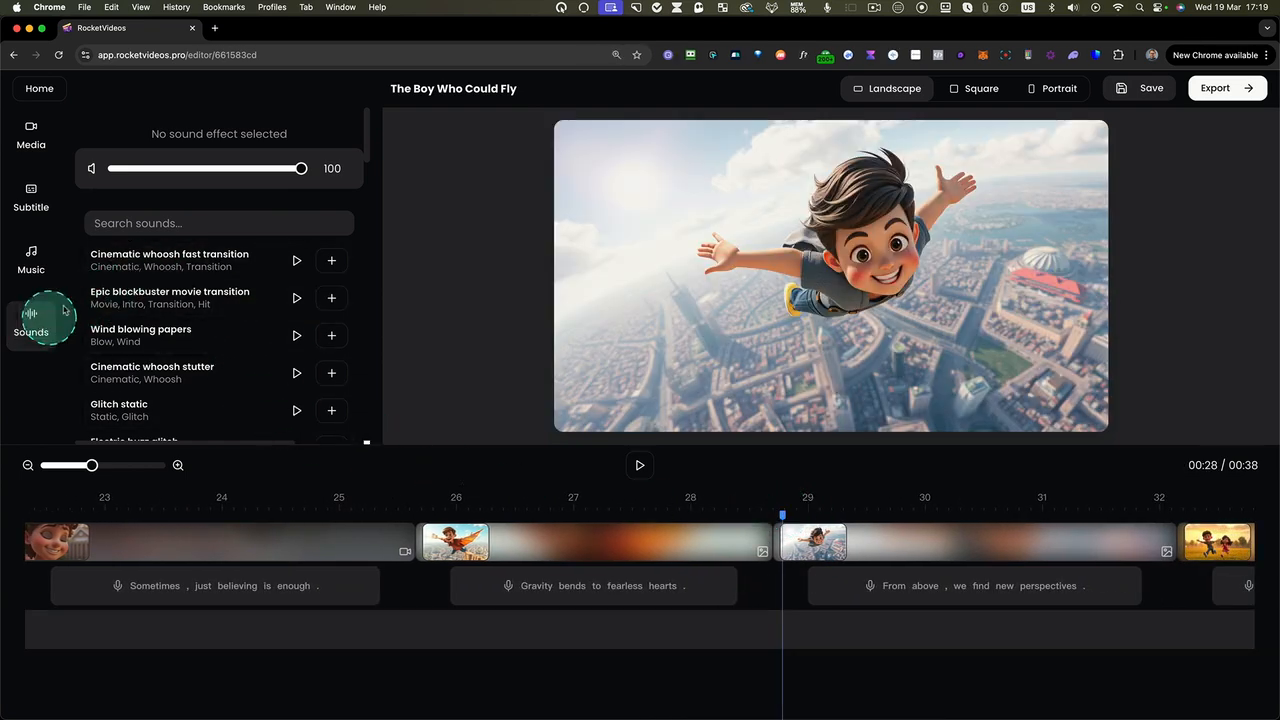
# Search the sound effects for "swoosh" and listen to the first few results, including Short fire whoosh
pyautogui.click(151, 225)
pyautogui.write('sw')
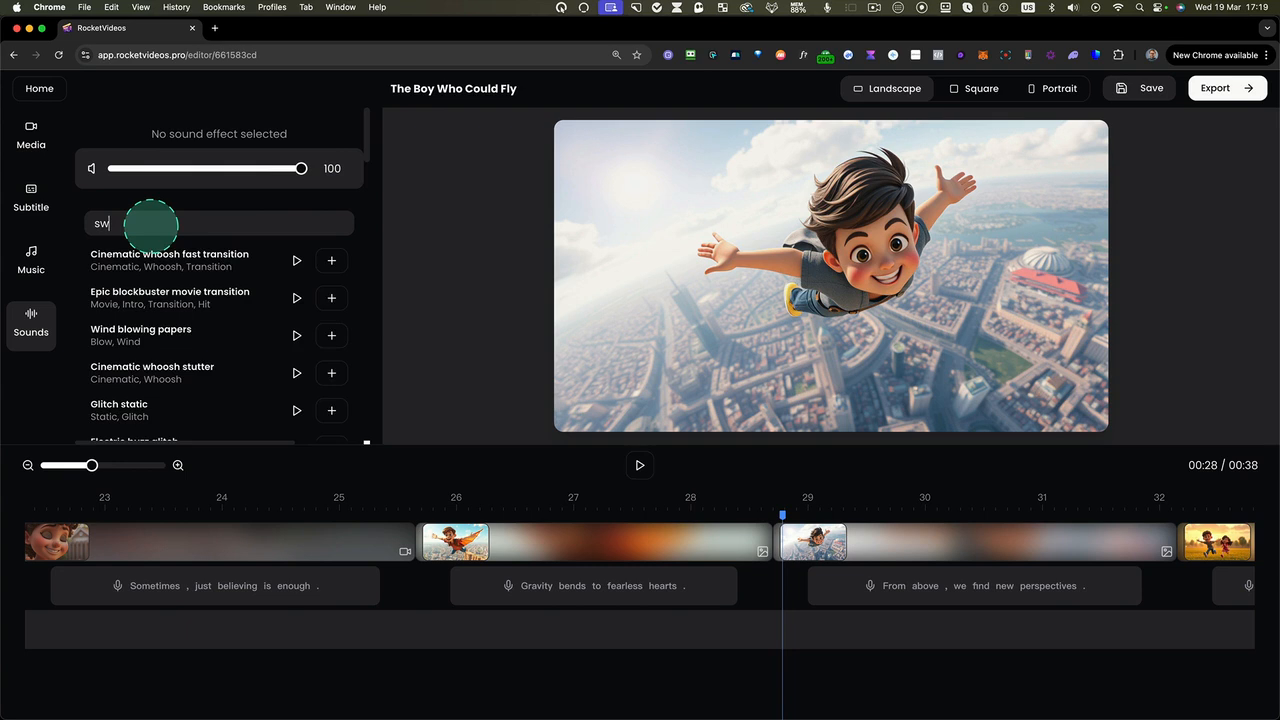
pyautogui.write('oosh')
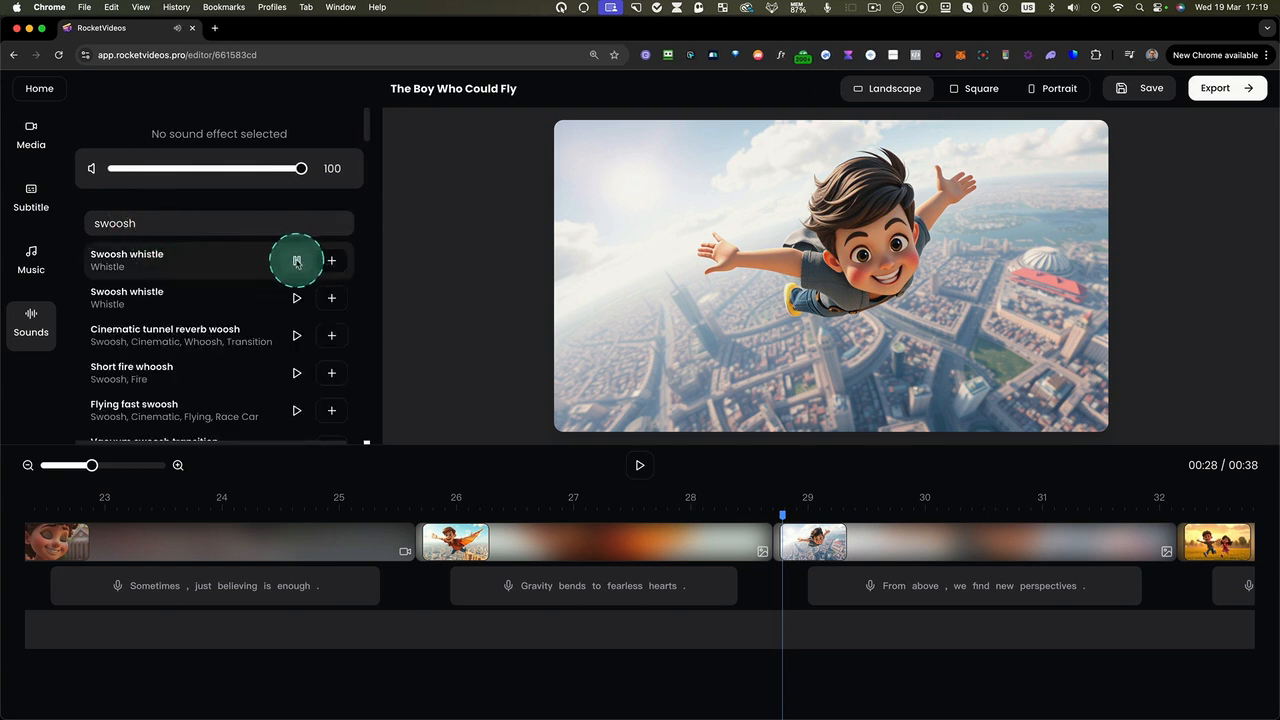
pyautogui.click(296, 298)
pyautogui.click(296, 335)
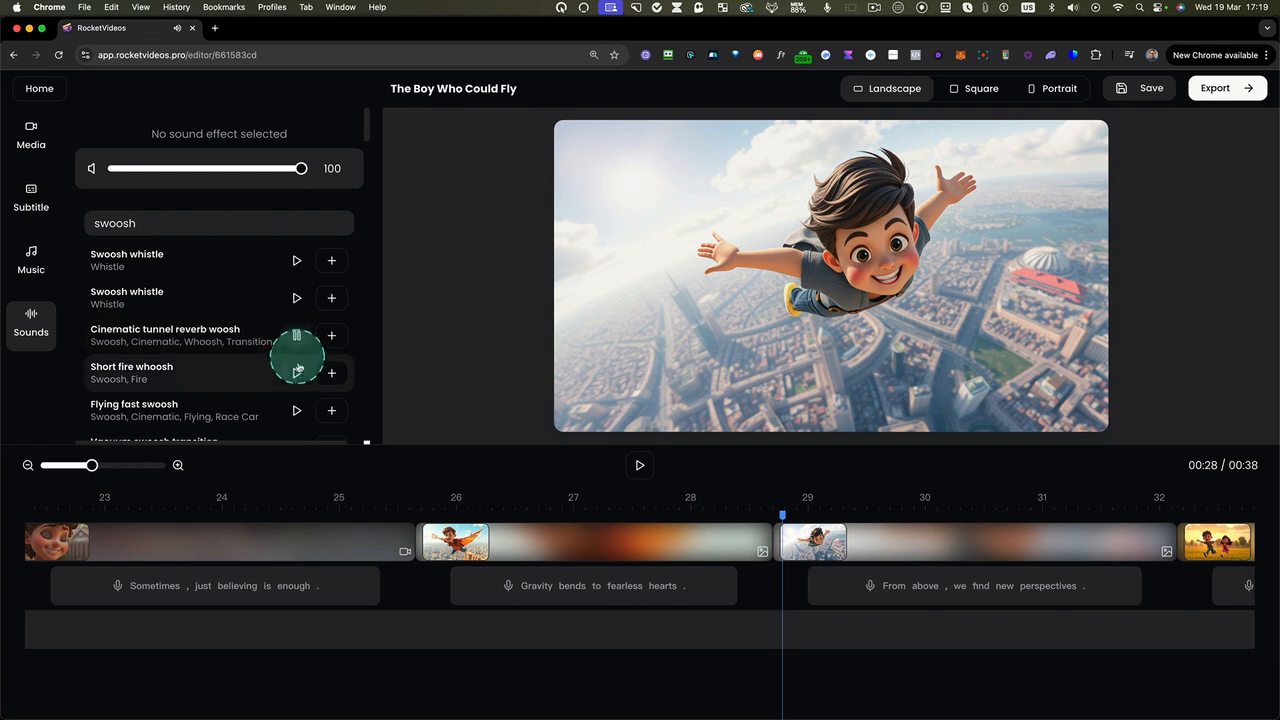
pyautogui.click(297, 376)
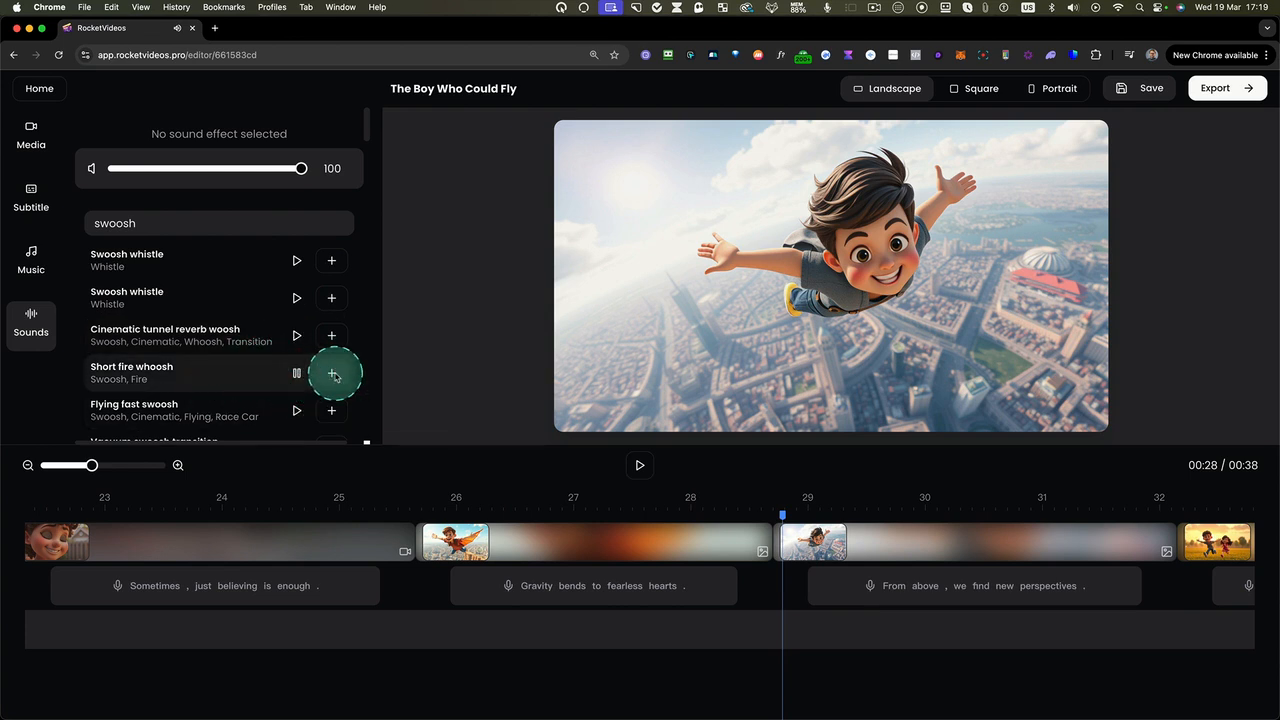
# Add the Short fire whoosh effect at the playhead and play the scene briefly to check it
pyautogui.click(333, 374)
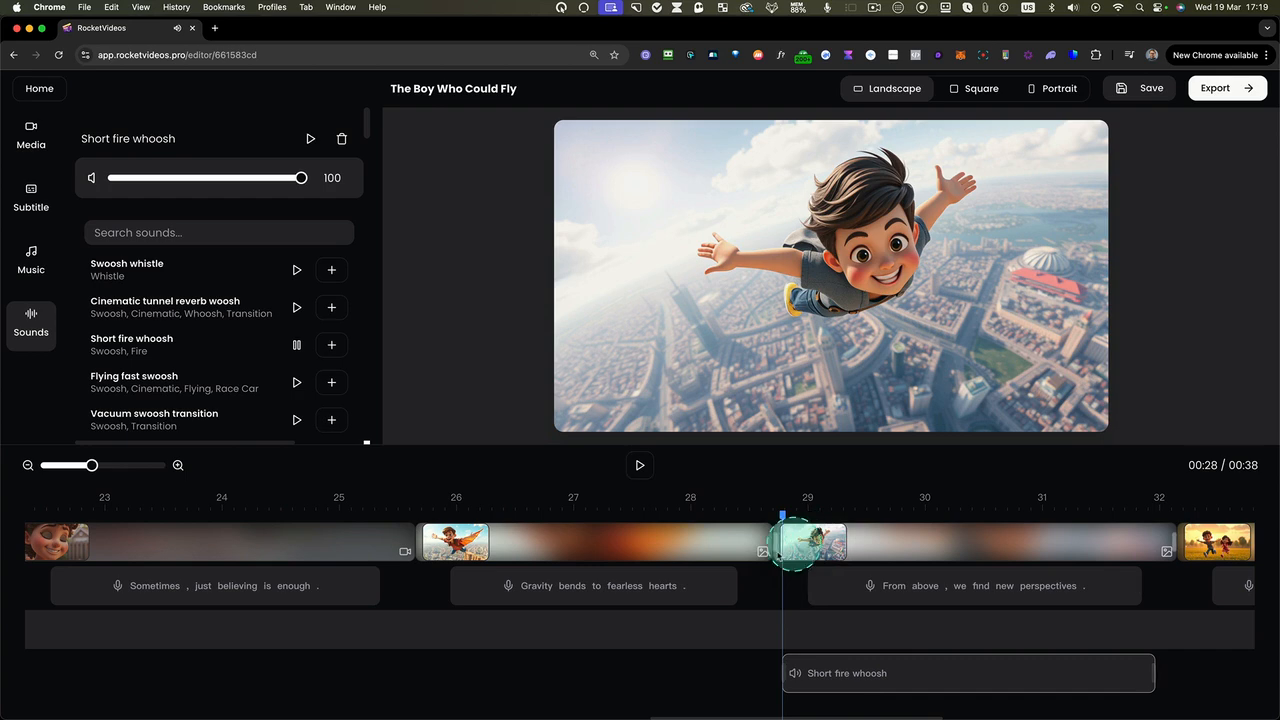
pyautogui.click(641, 466)
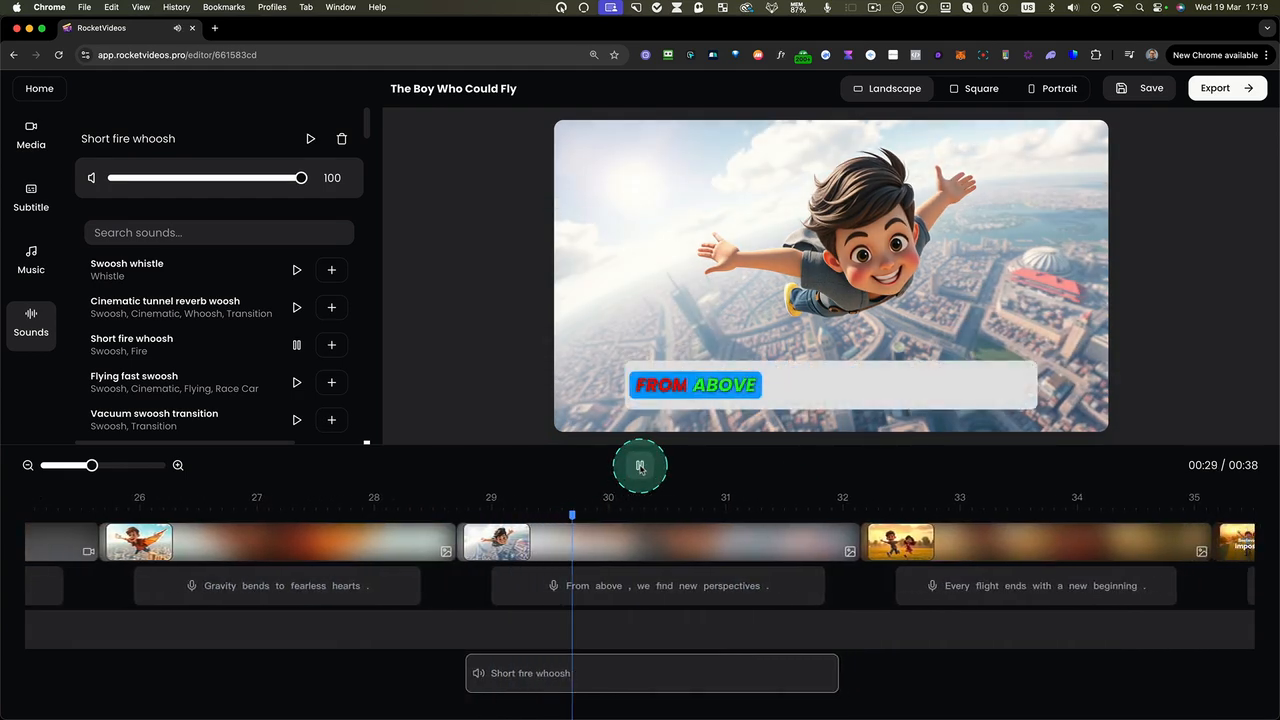
pyautogui.click(641, 468)
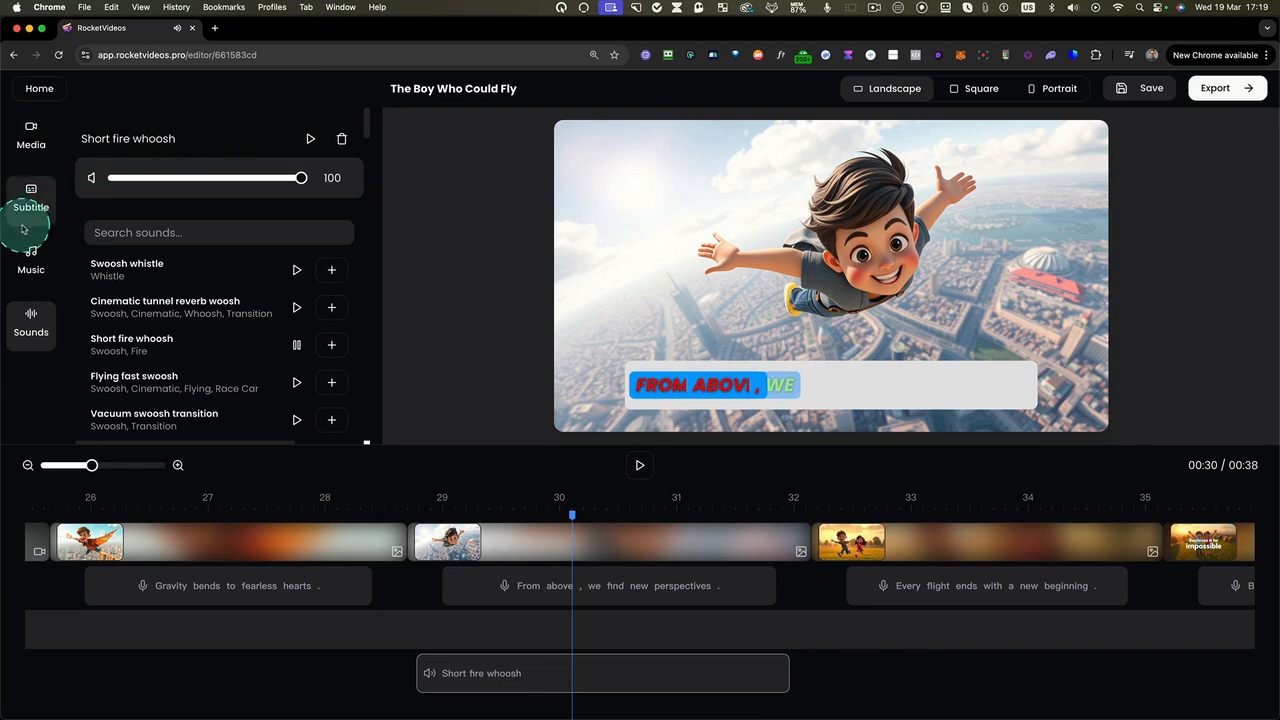
# Set the "Turn It Up" music volume to 10 and replay the scene from about 28 seconds
pyautogui.click(48, 254)
pyautogui.click(210, 182)
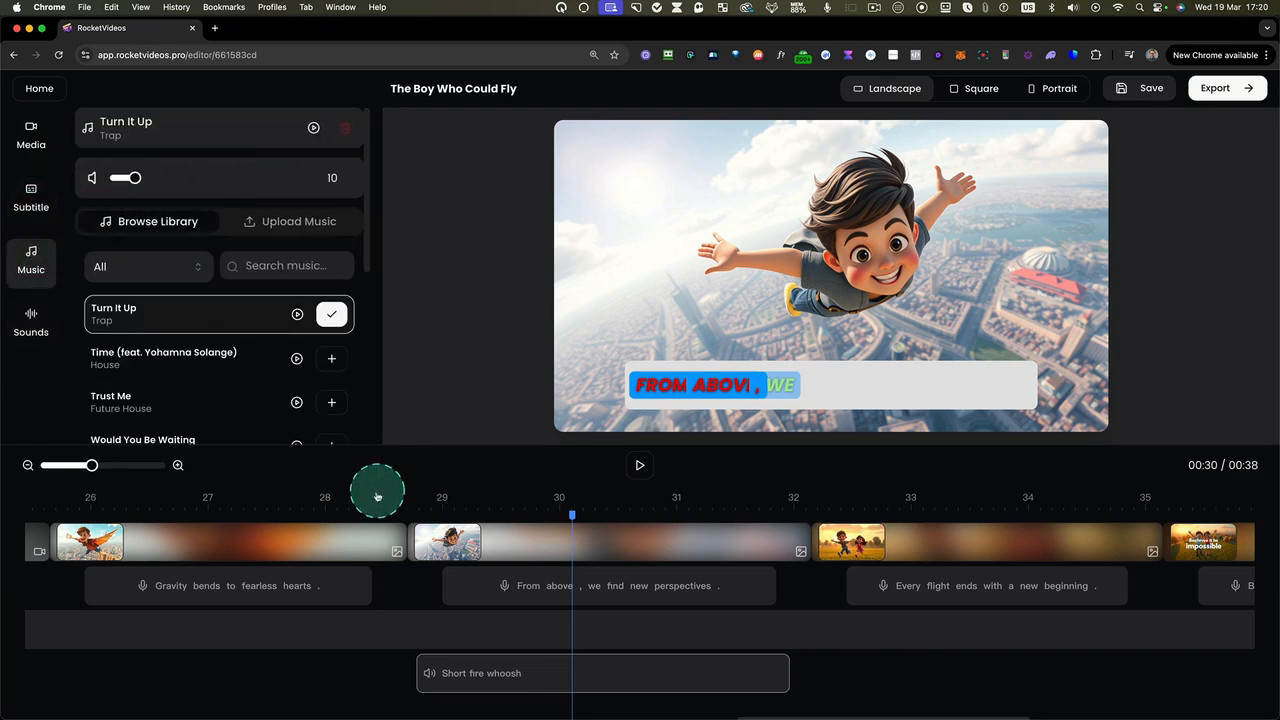
pyautogui.click(413, 505)
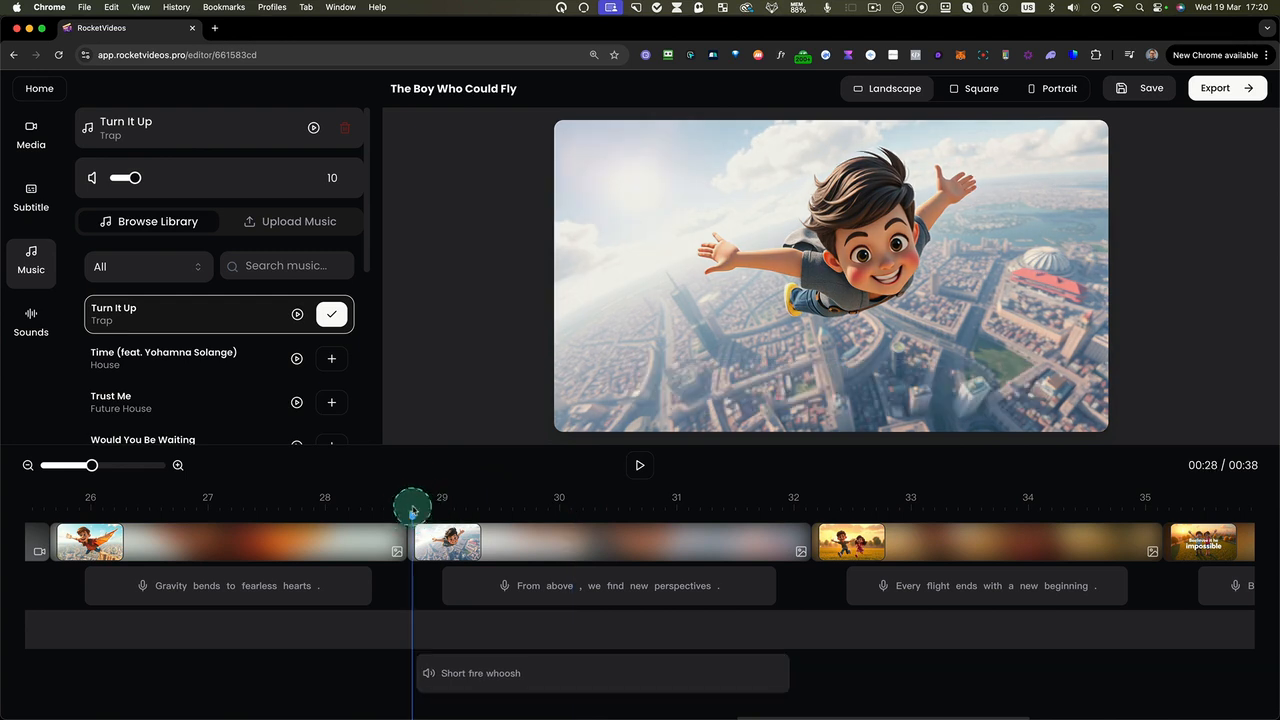
pyautogui.click(641, 469)
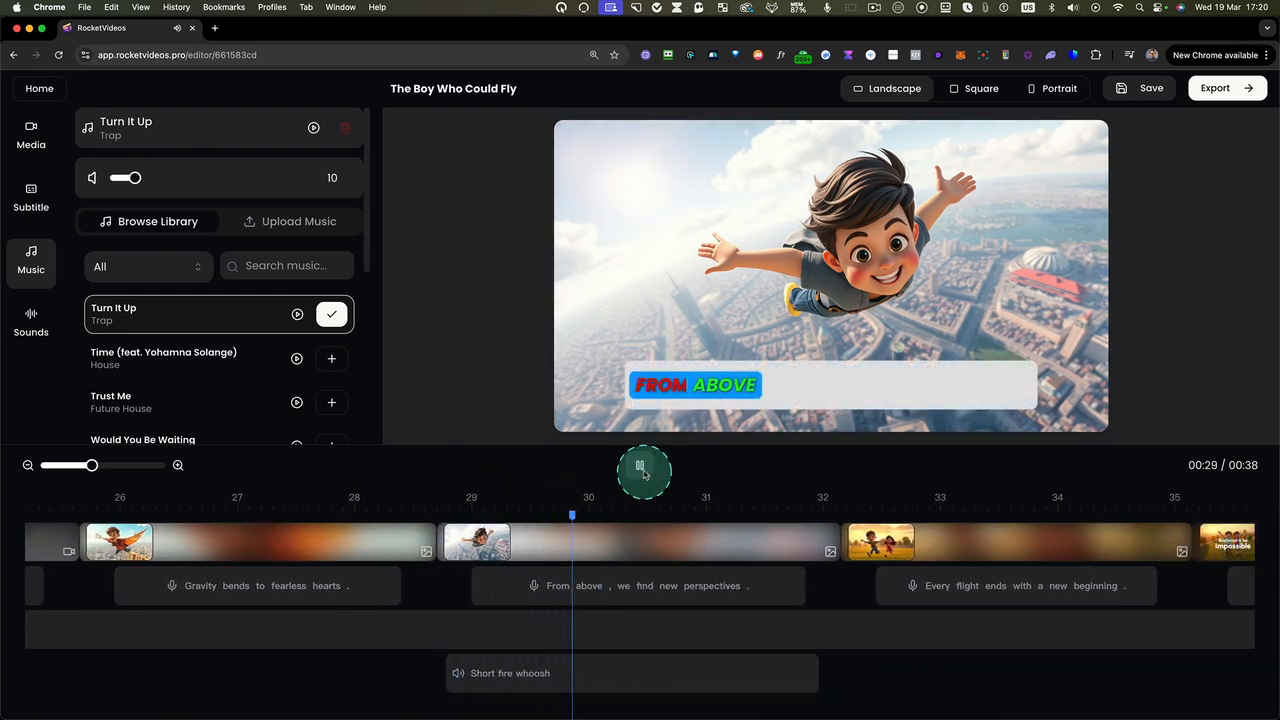
pyautogui.click(641, 467)
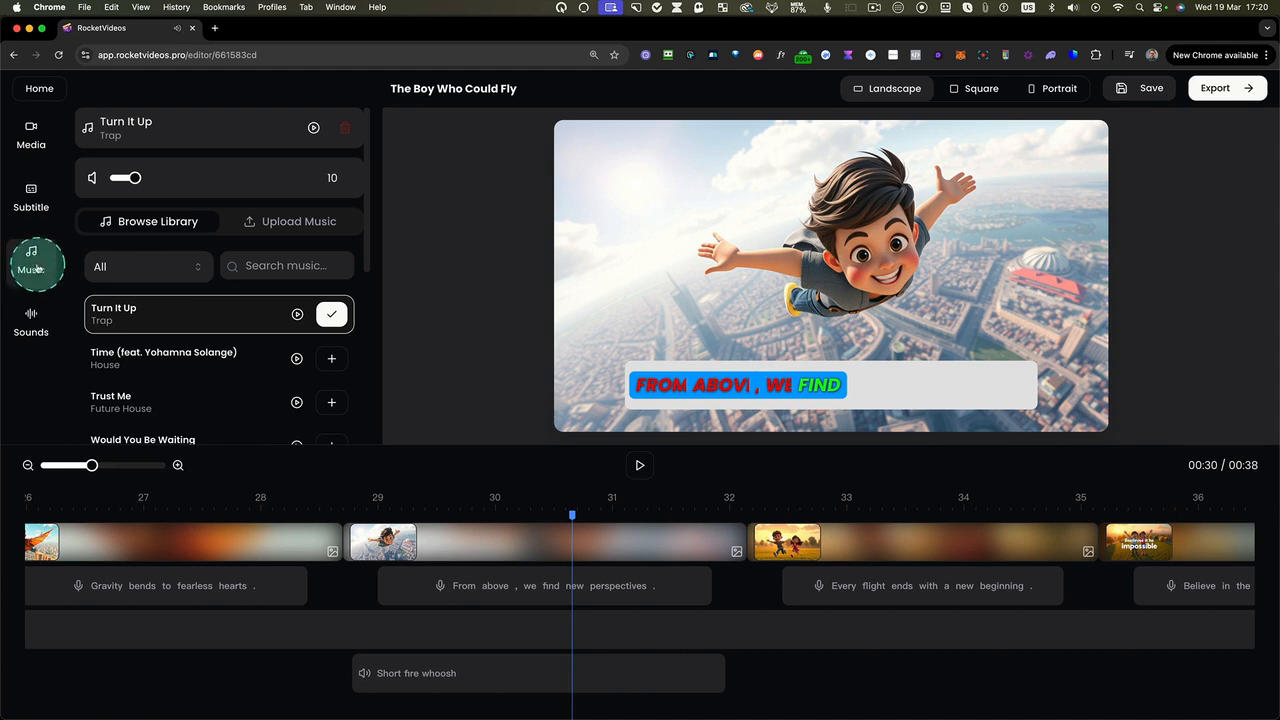
# Set the volume of the Short fire whoosh sound effect to 57
pyautogui.click(31, 312)
pyautogui.click(498, 672)
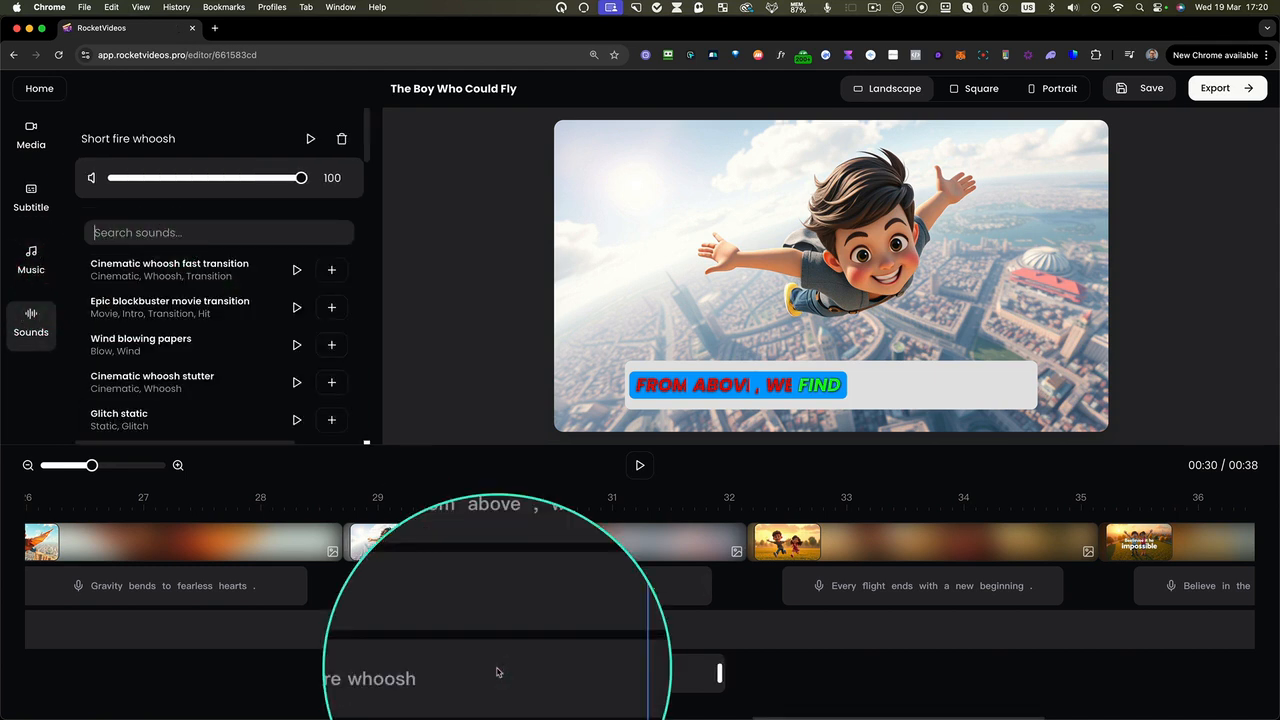
pyautogui.click(240, 181)
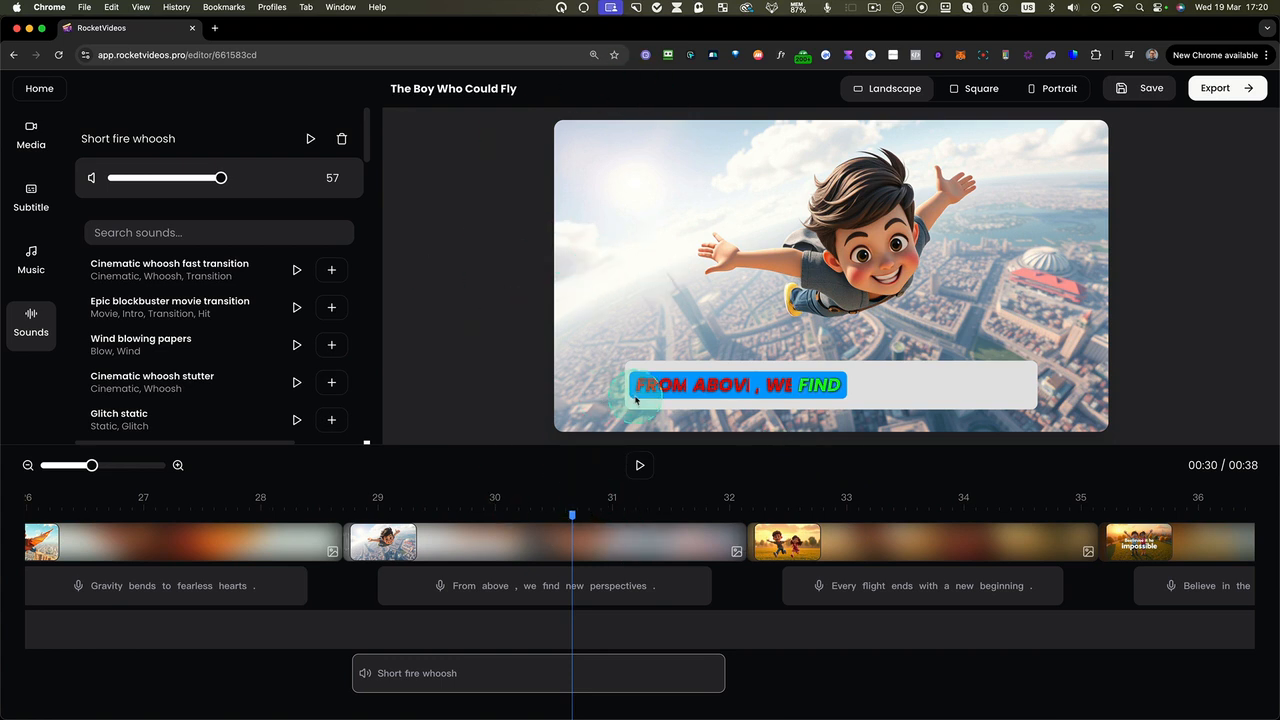
# Replace the image of the "From above, we find new perspectives" scene with the boy flying on orange wings
pyautogui.click(517, 540)
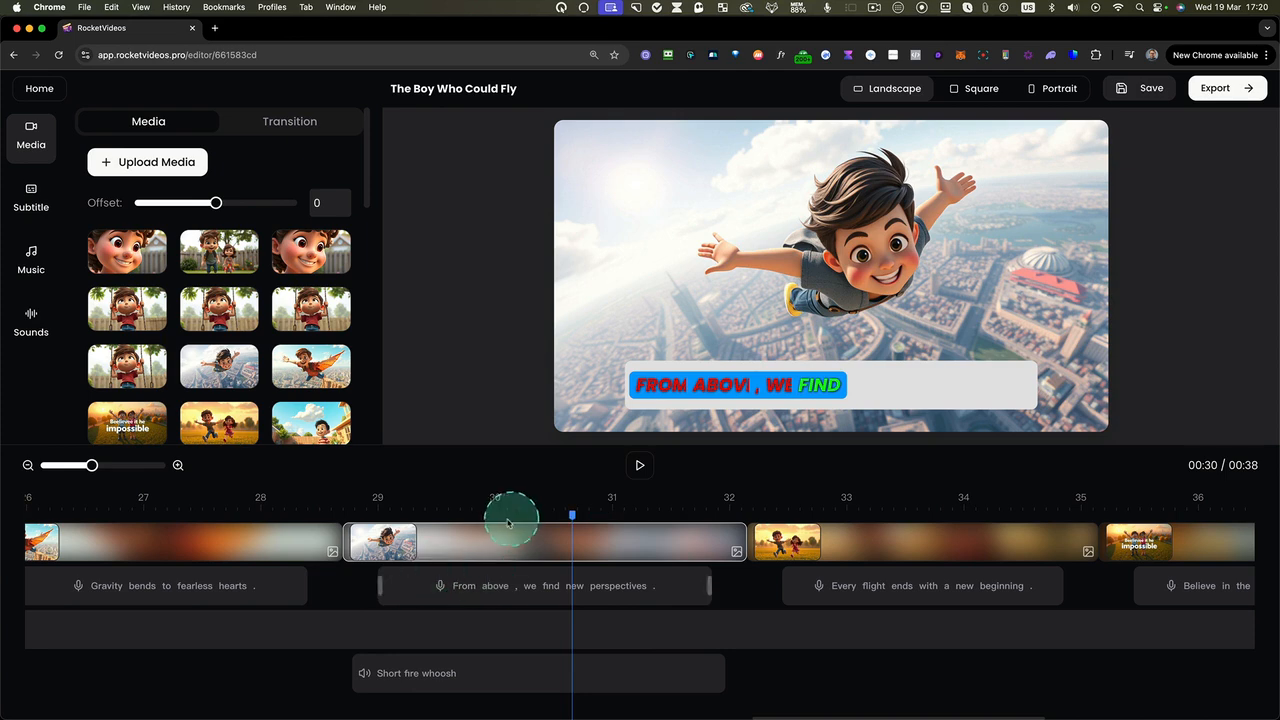
pyautogui.scroll(-1, 276, 398)
pyautogui.moveTo(329, 329)
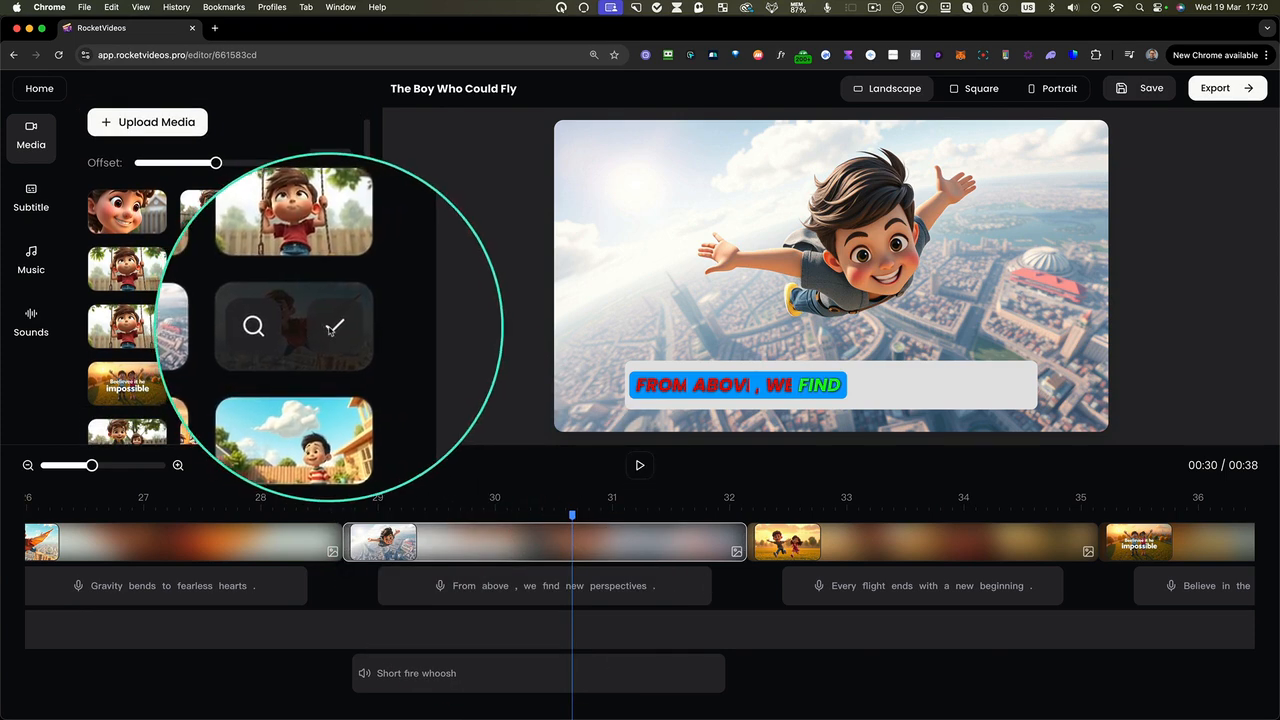
pyautogui.click(331, 328)
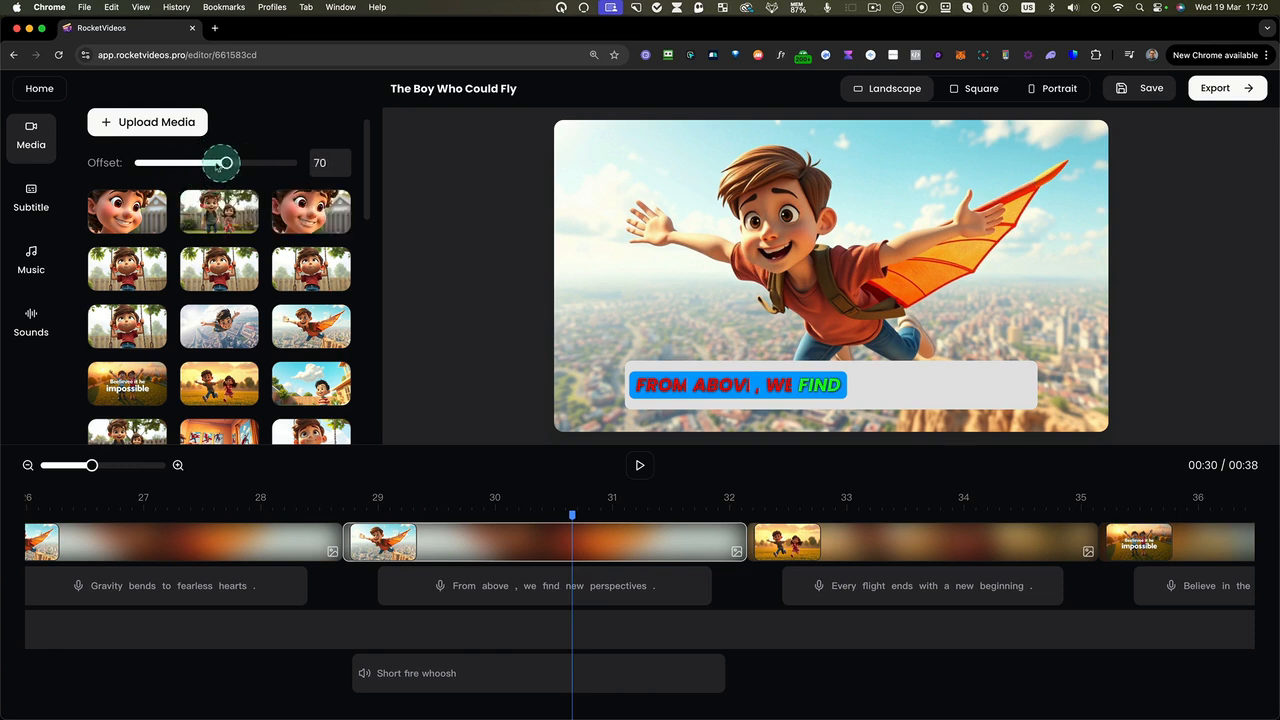
# Switch the video to portrait format and set the flying boy image's offset to -50
pyautogui.click(545, 543)
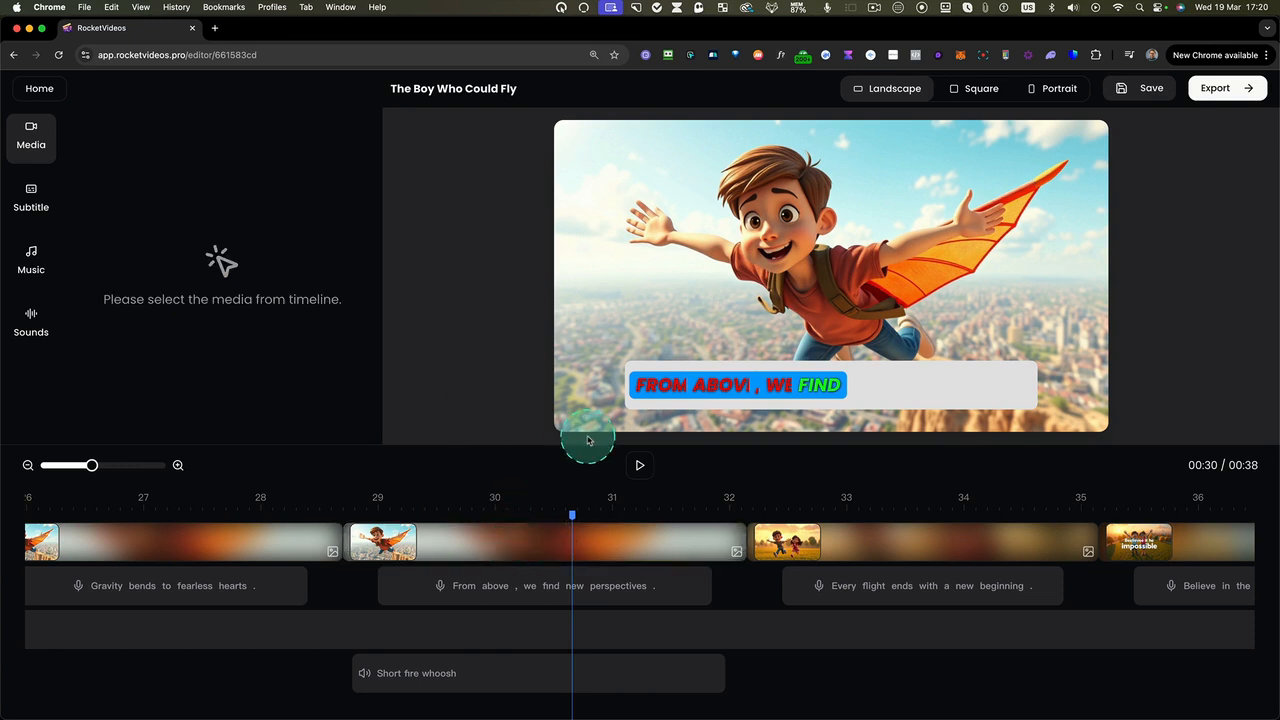
pyautogui.click(590, 551)
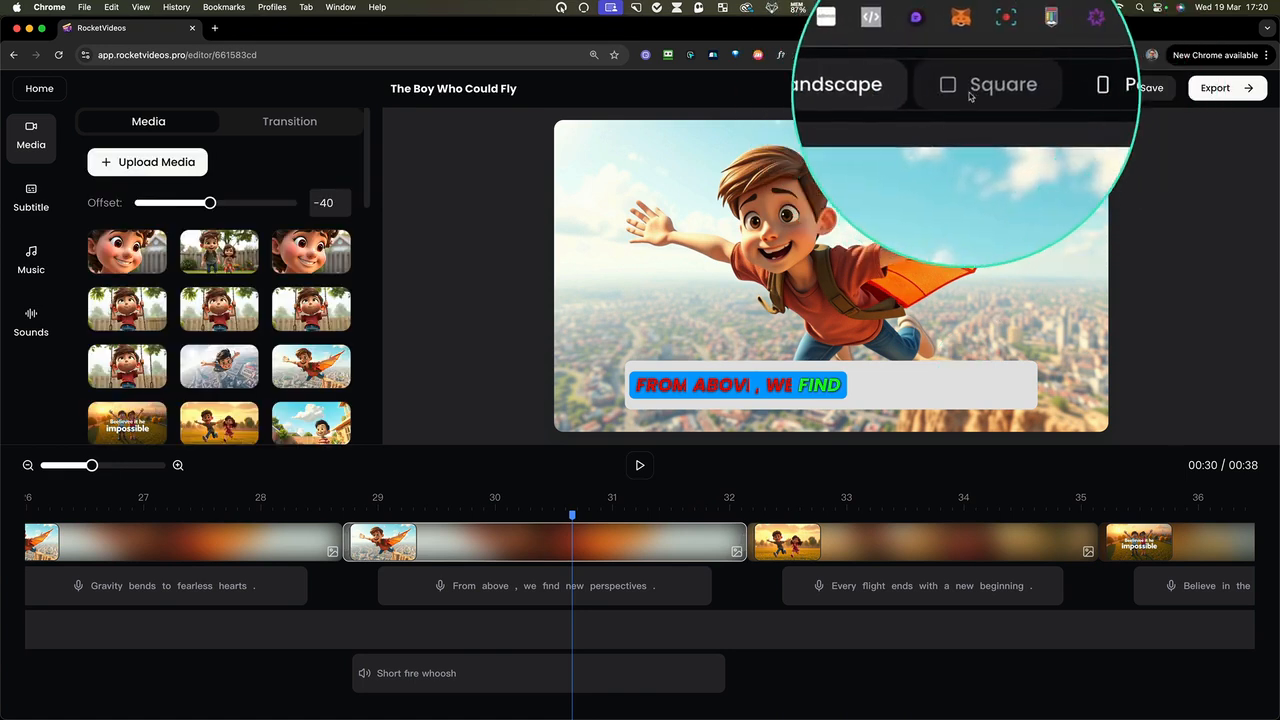
pyautogui.click(1040, 92)
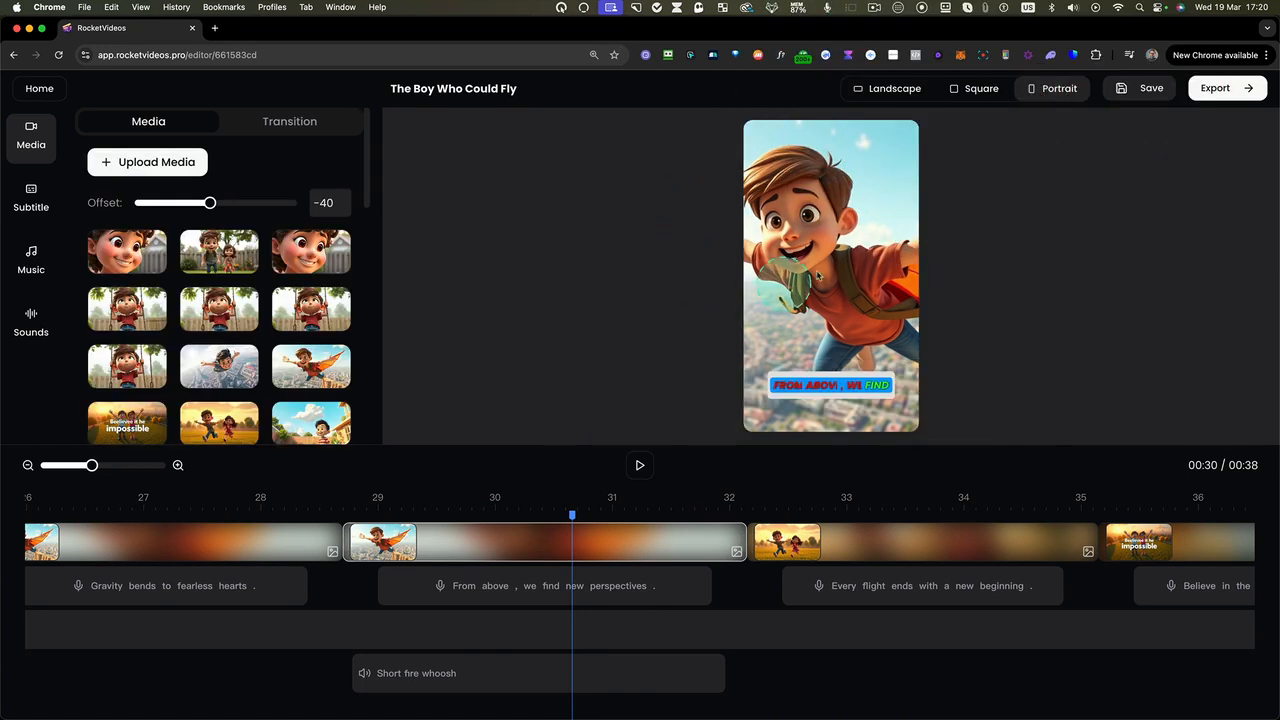
pyautogui.click(603, 541)
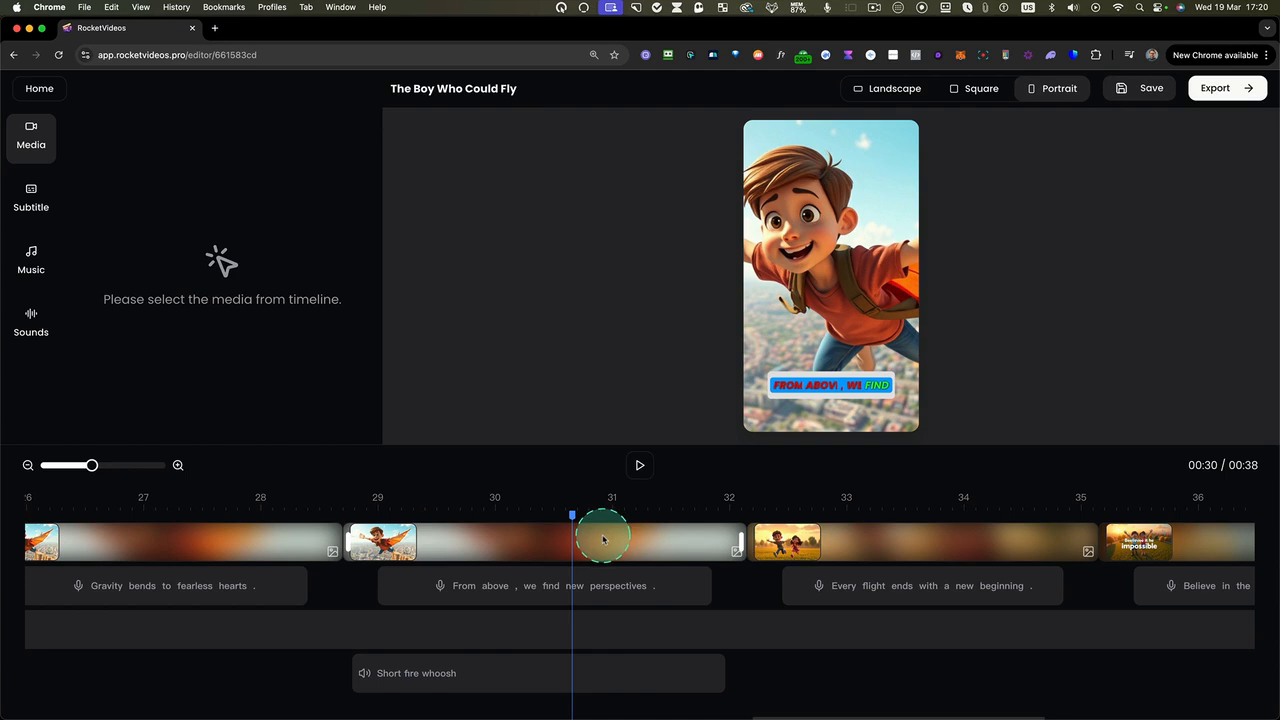
pyautogui.click(603, 541)
pyautogui.moveTo(211, 203)
pyautogui.mouseDown()
pyautogui.moveTo(259, 204)
pyautogui.moveTo(155, 203)
pyautogui.moveTo(208, 203)
pyautogui.mouseUp()
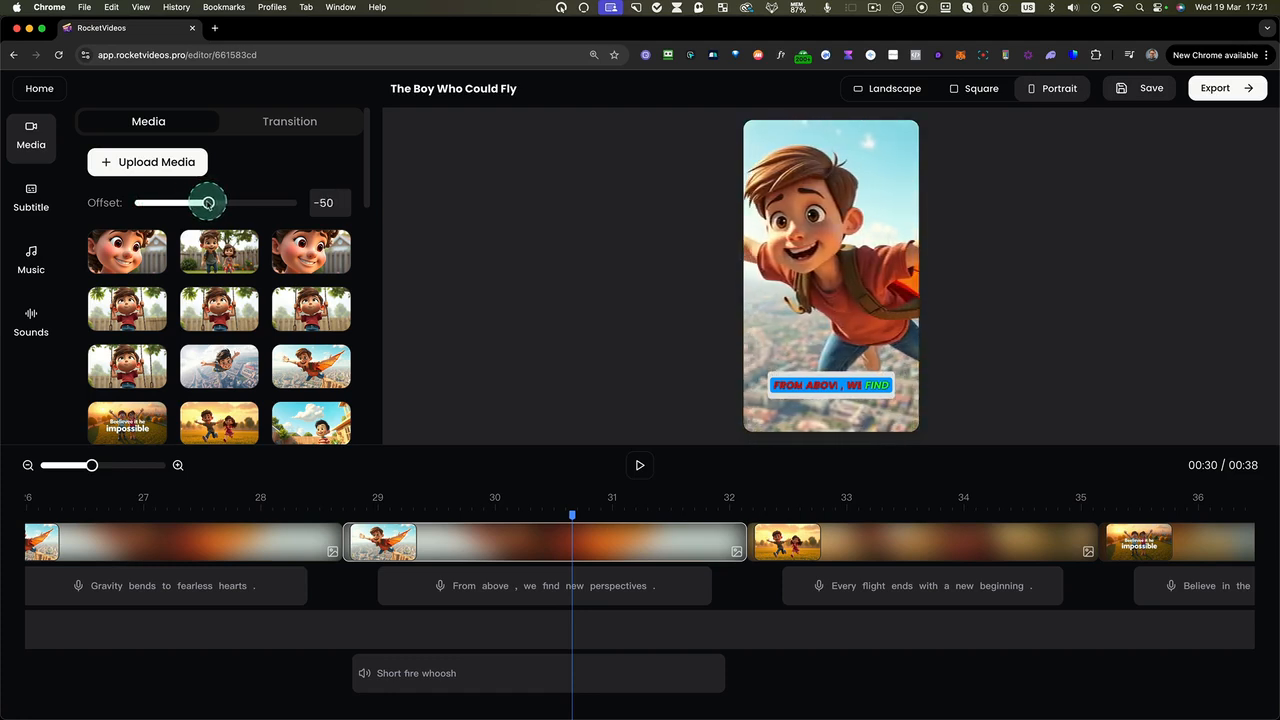
# Compare the landscape, square and portrait formats and return the video to landscape
pyautogui.click(900, 92)
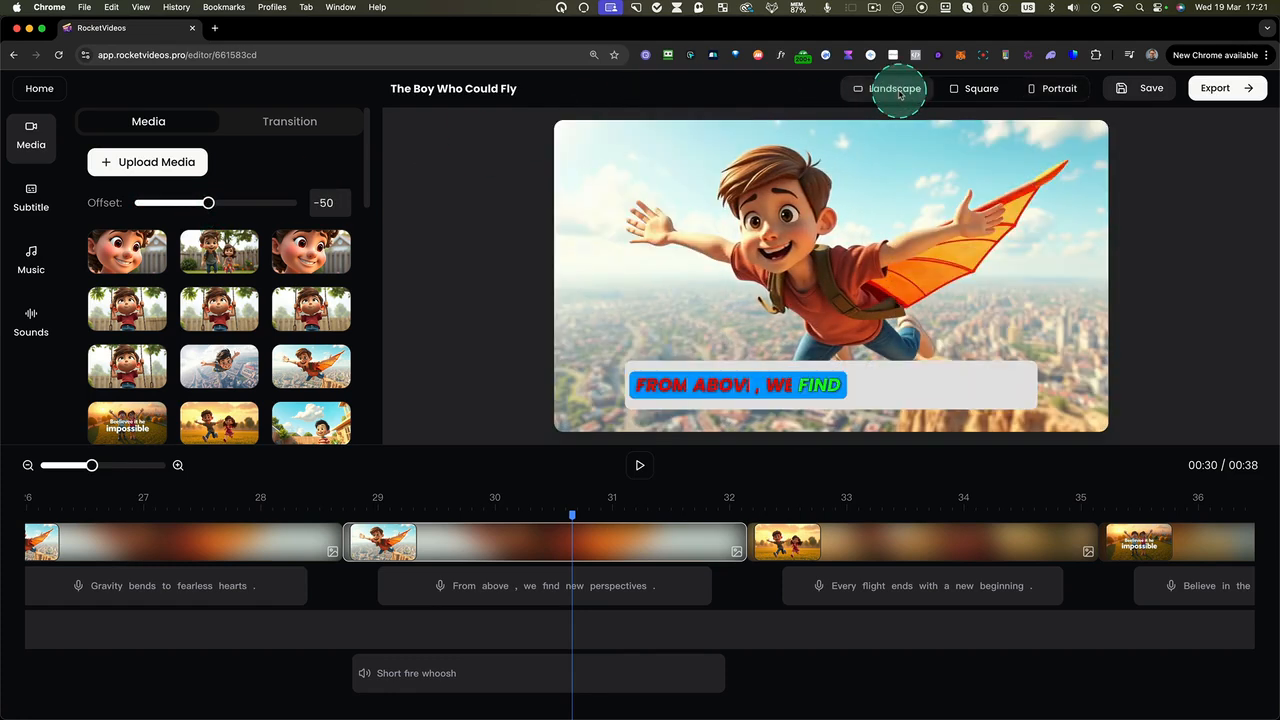
pyautogui.click(976, 100)
pyautogui.click(1058, 89)
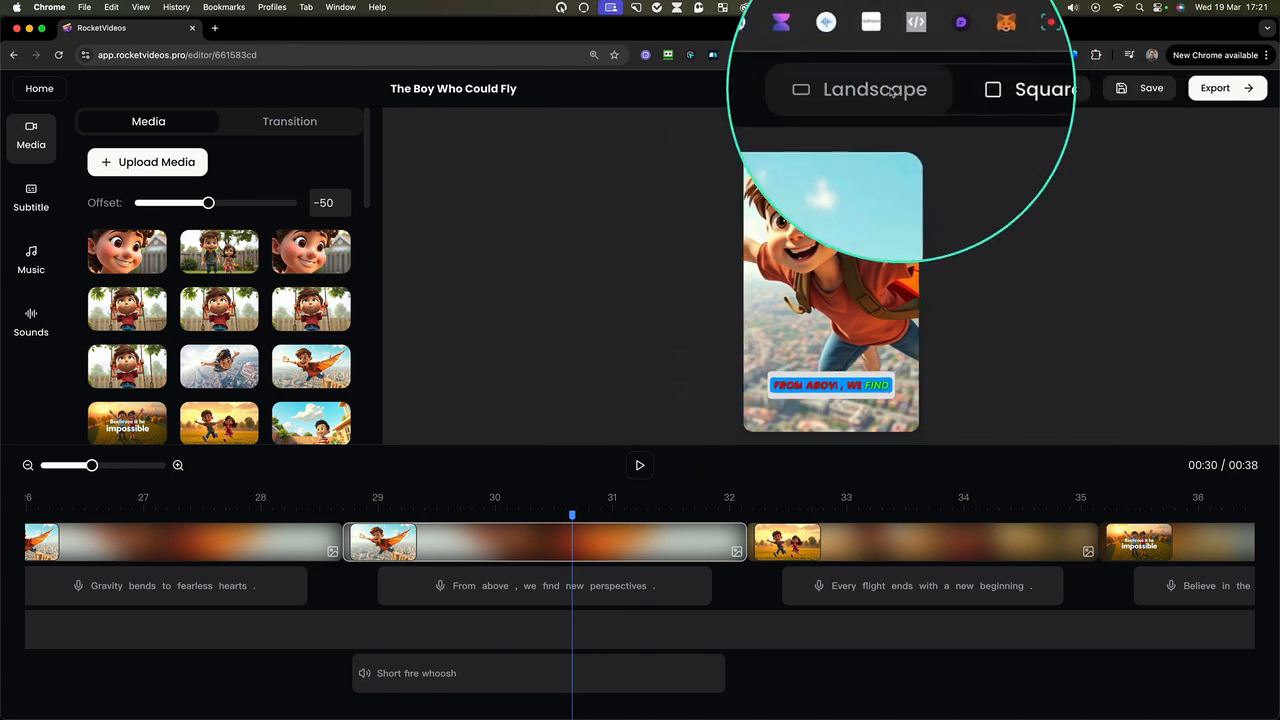
pyautogui.click(885, 88)
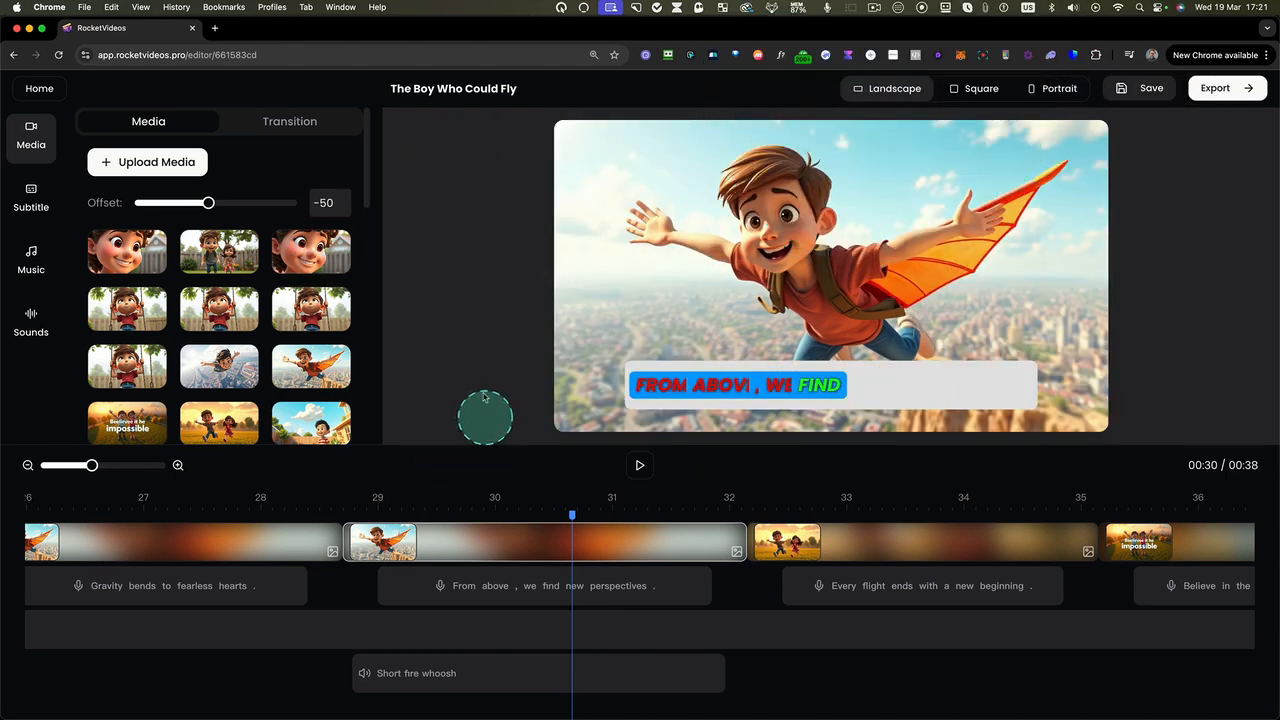
# Apply the Dynamic Slide transition to the flying boy clip and place the playhead just before it at about 28 seconds
pyautogui.click(287, 121)
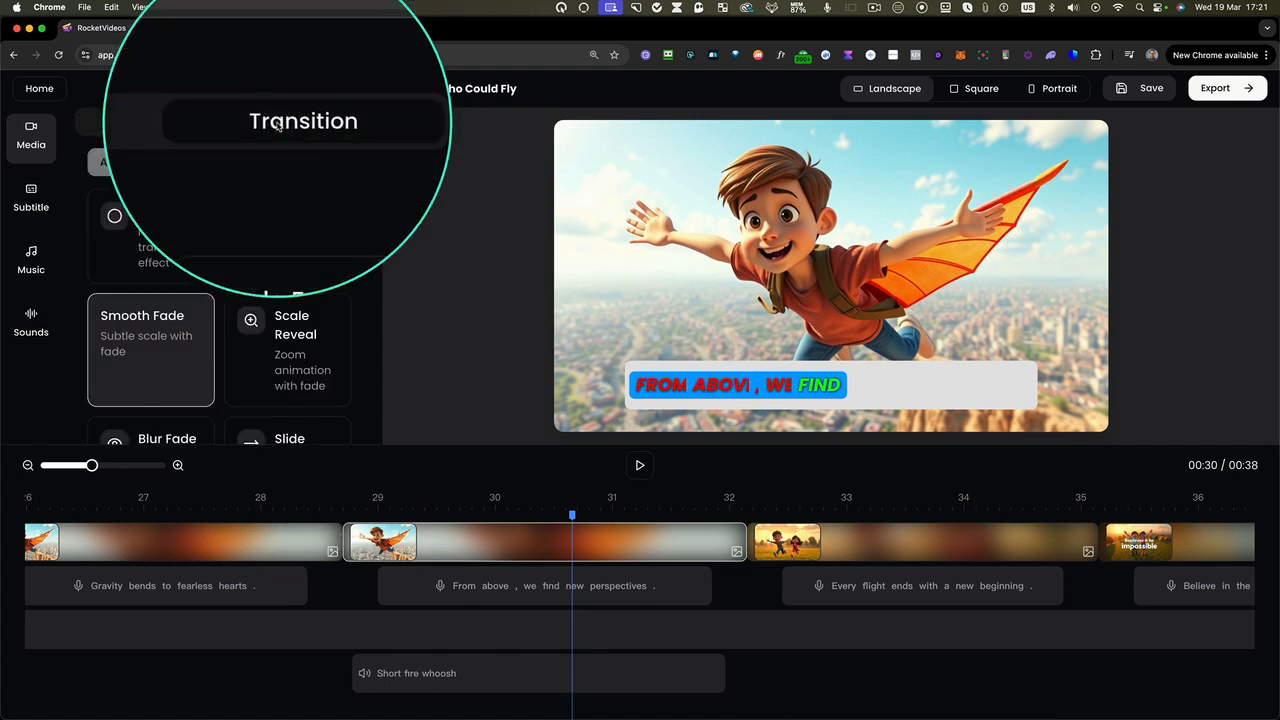
pyautogui.click(465, 551)
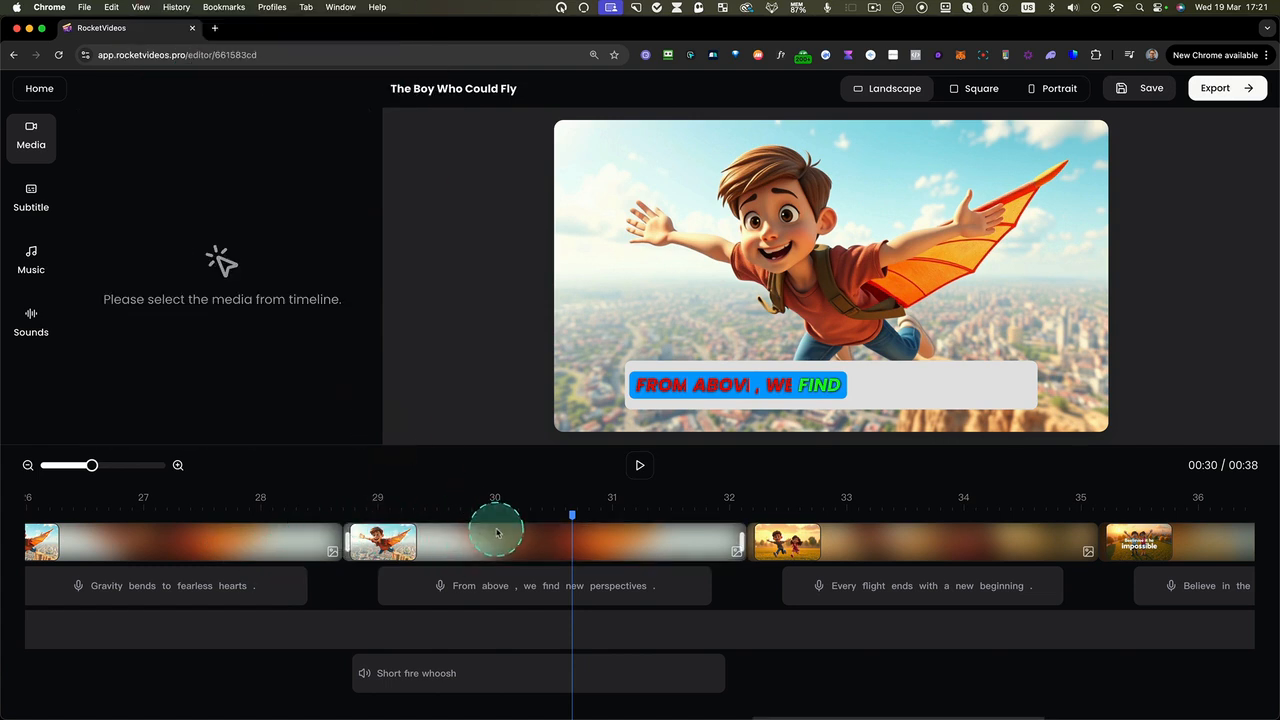
pyautogui.click(495, 532)
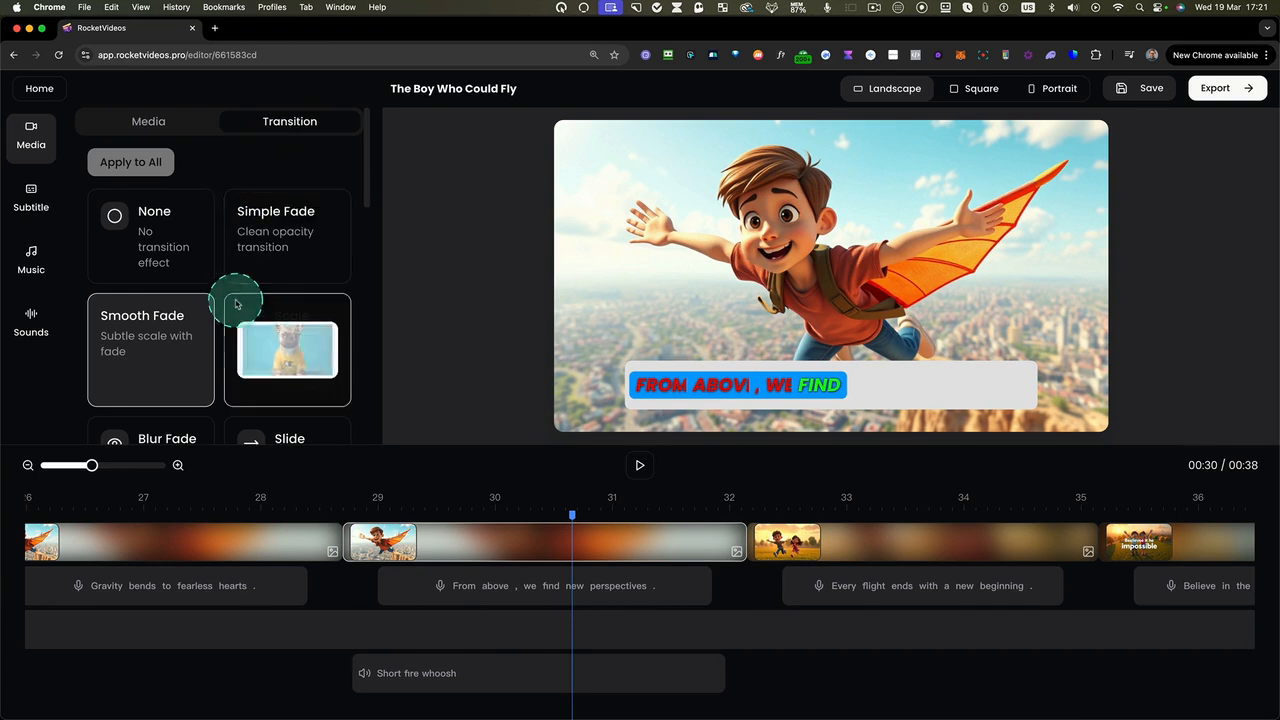
pyautogui.scroll(-4, 230, 300)
pyautogui.scroll(-5, 236, 304)
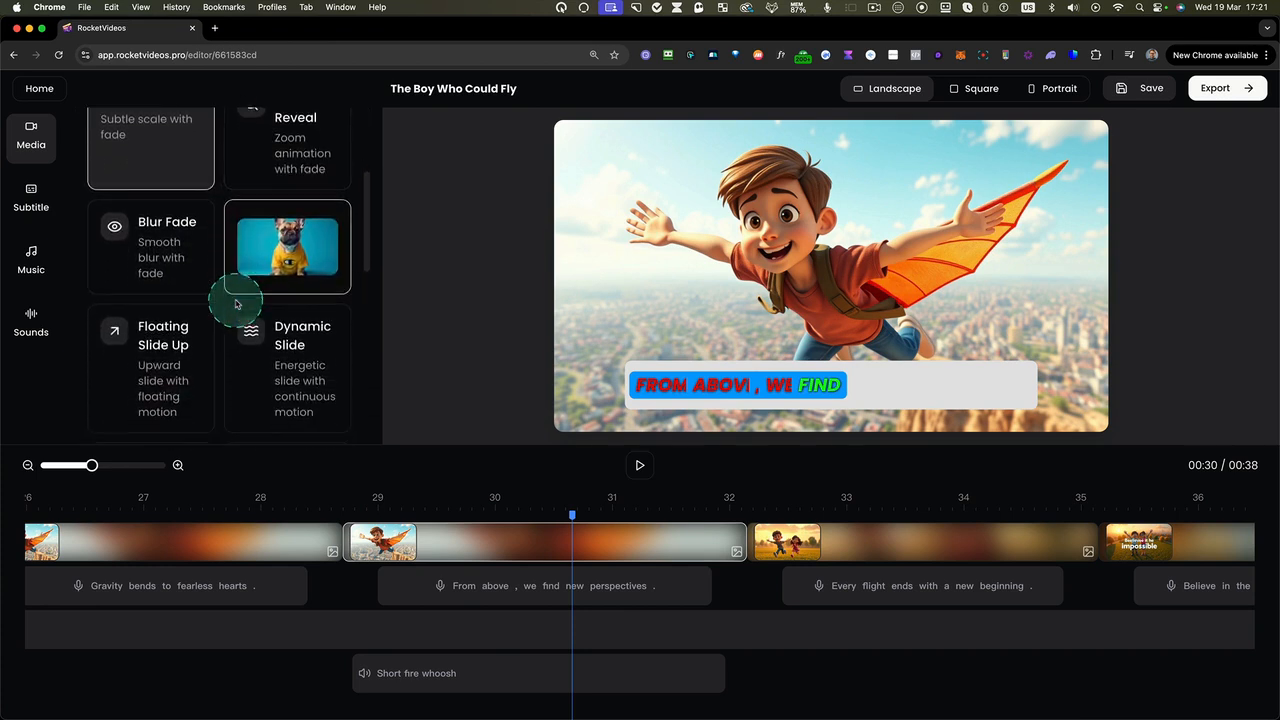
pyautogui.scroll(-2, 236, 304)
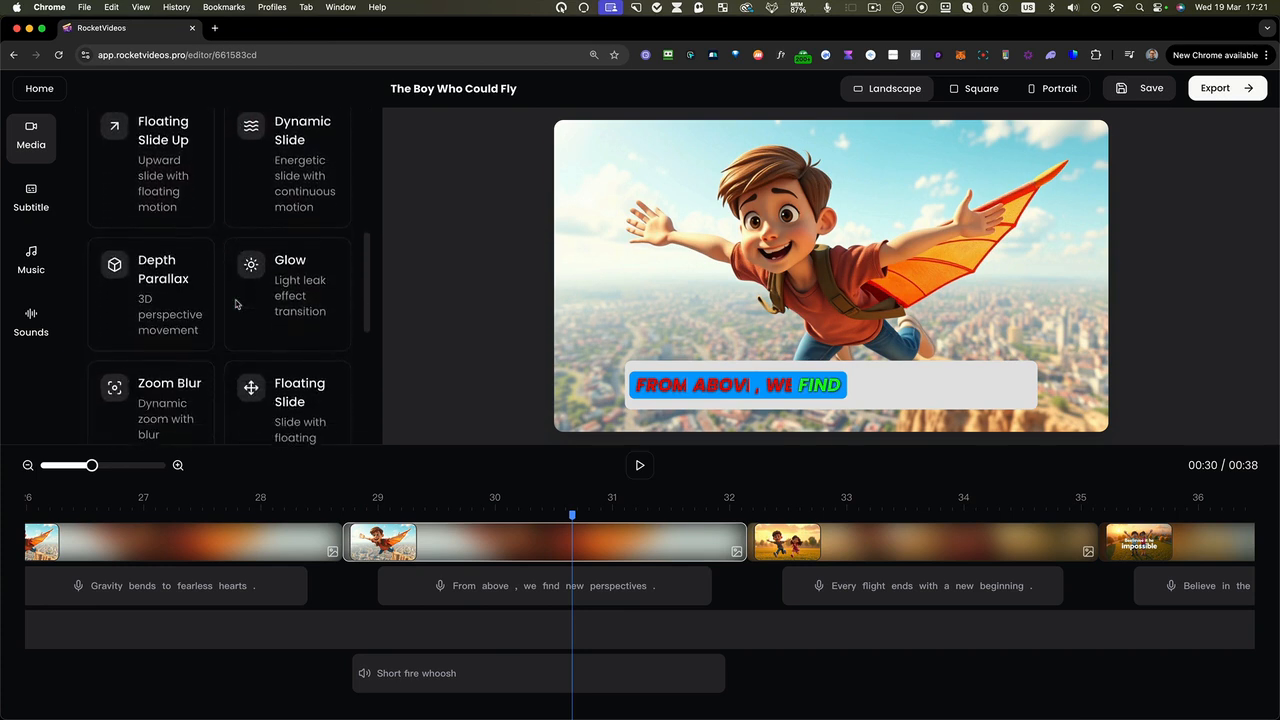
pyautogui.scroll(3, 236, 304)
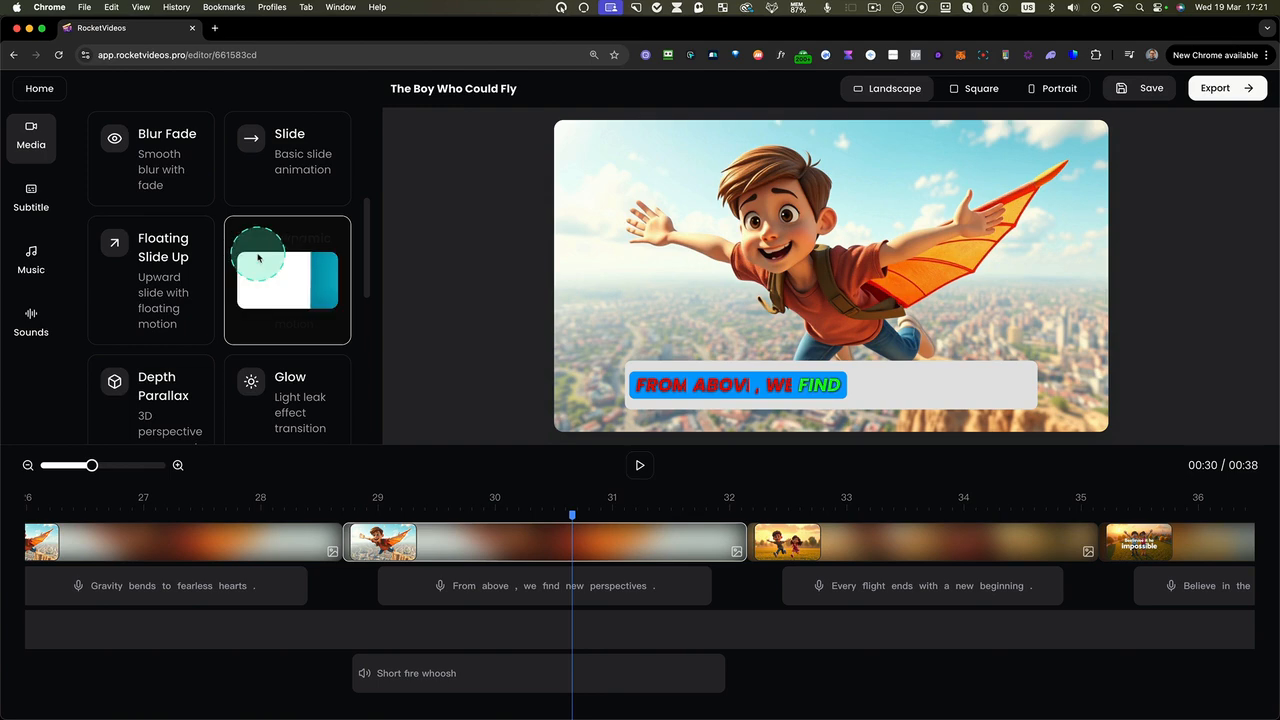
pyautogui.click(248, 258)
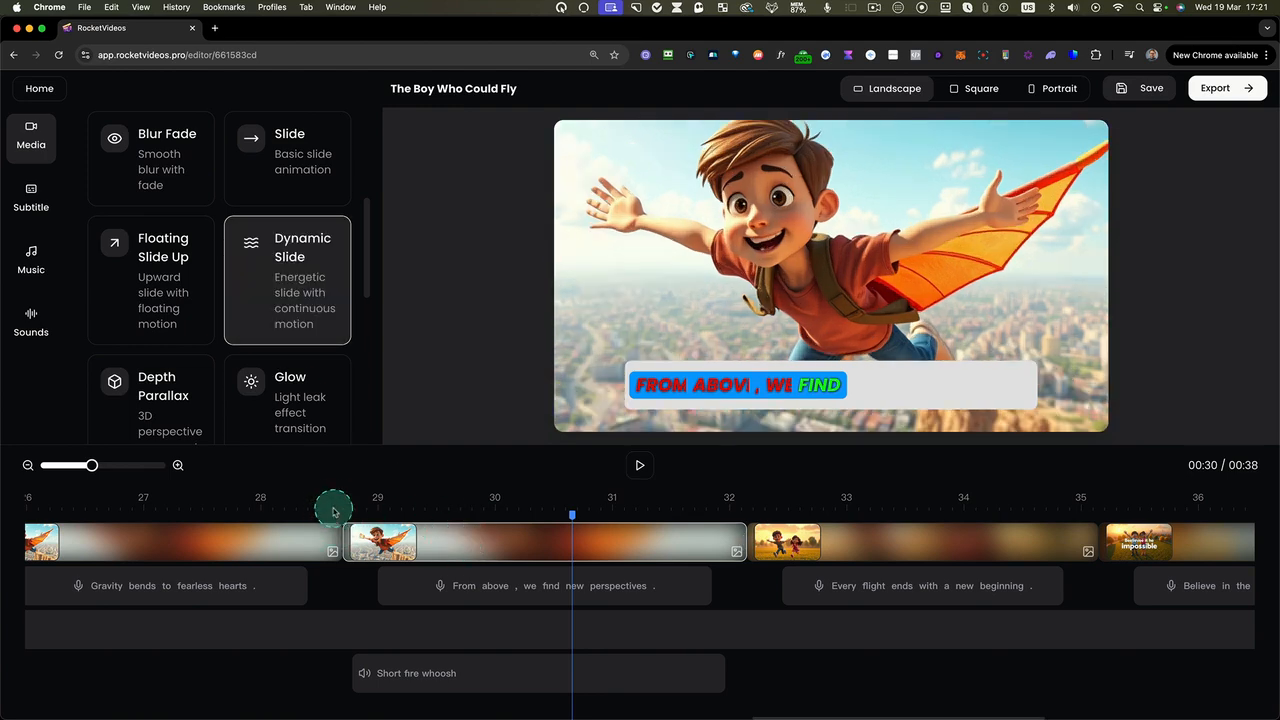
pyautogui.click(334, 511)
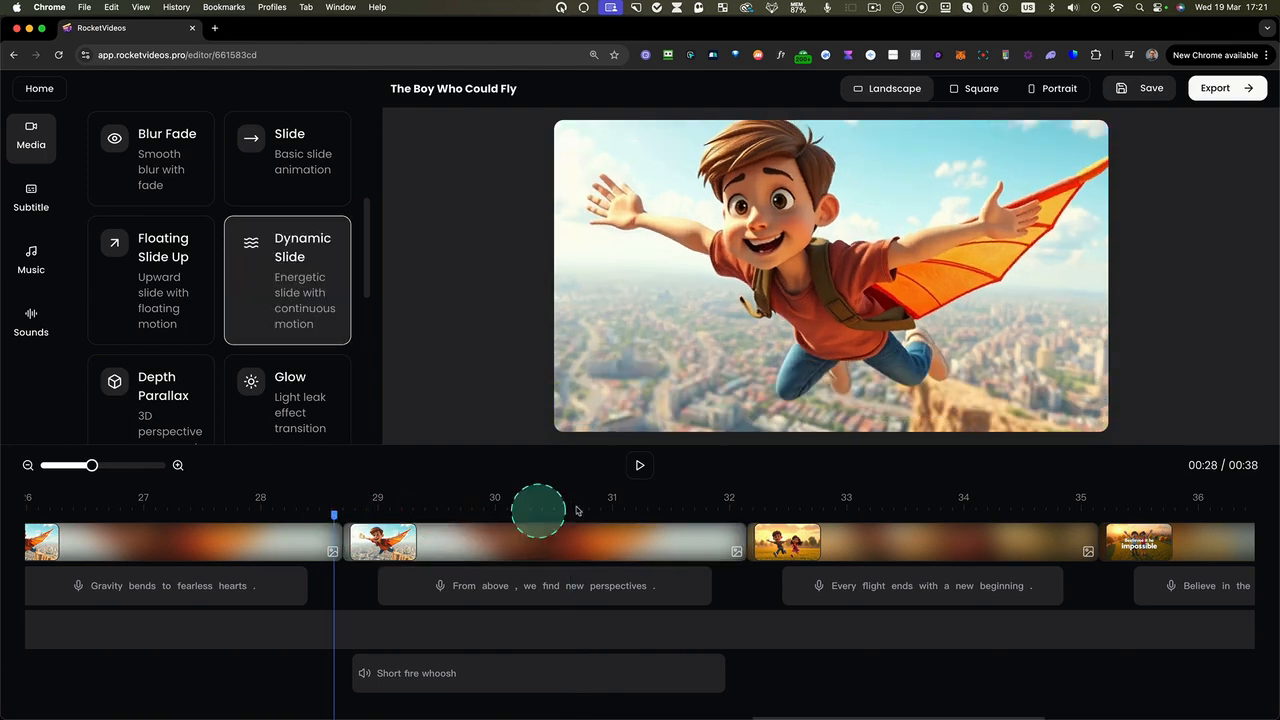
# Preview the flying boy clip's transition and apply Dynamic Slide to the "Every flight ends with a new beginning" clip
pyautogui.click(641, 464)
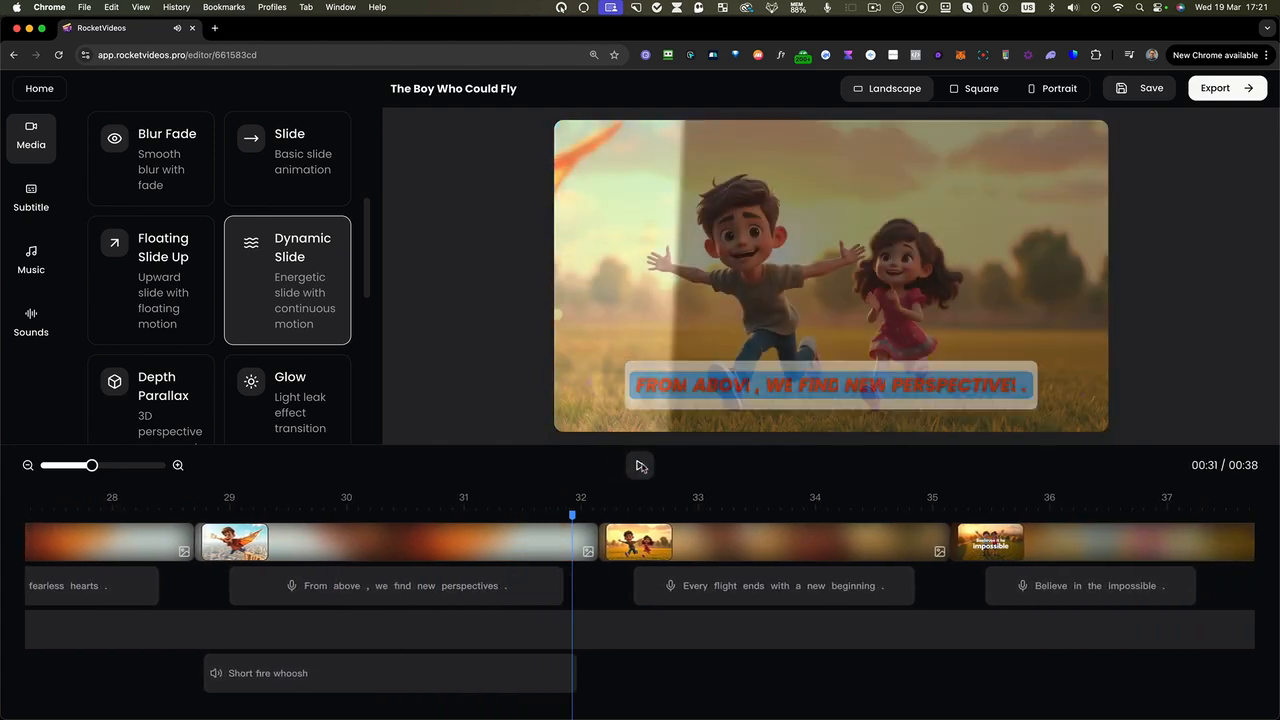
pyautogui.click(684, 527)
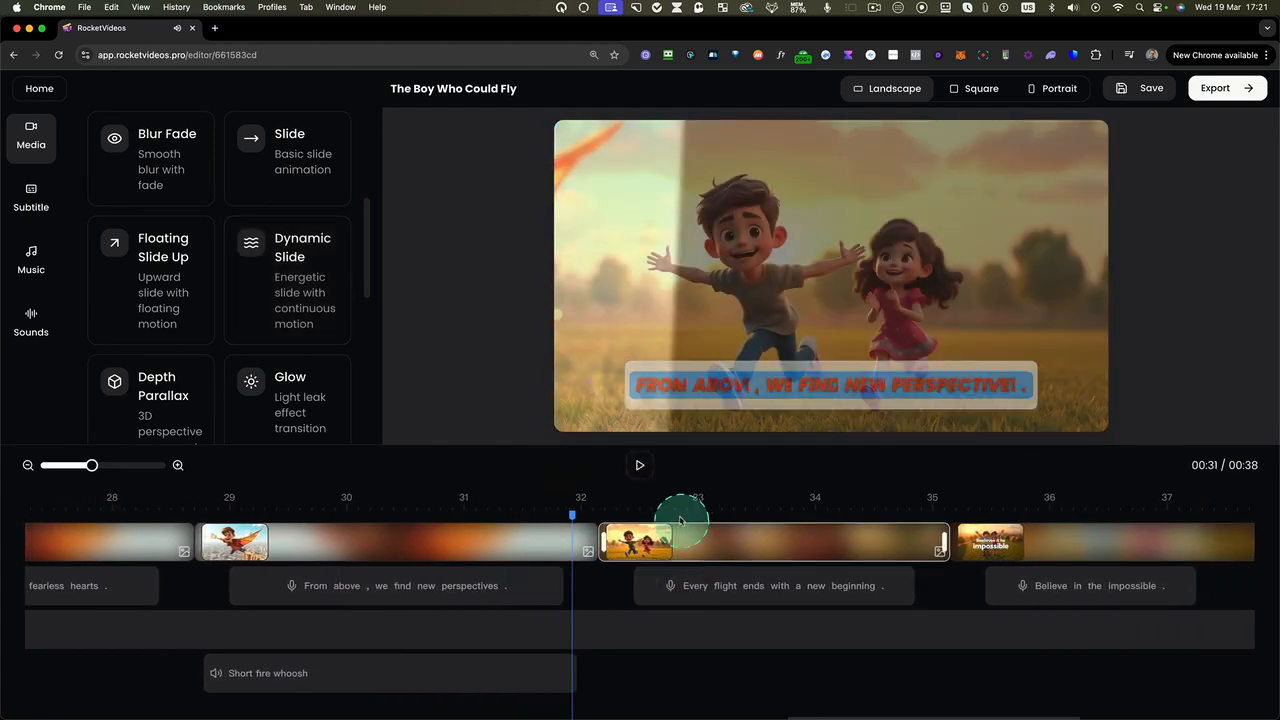
pyautogui.scroll(3, 214, 166)
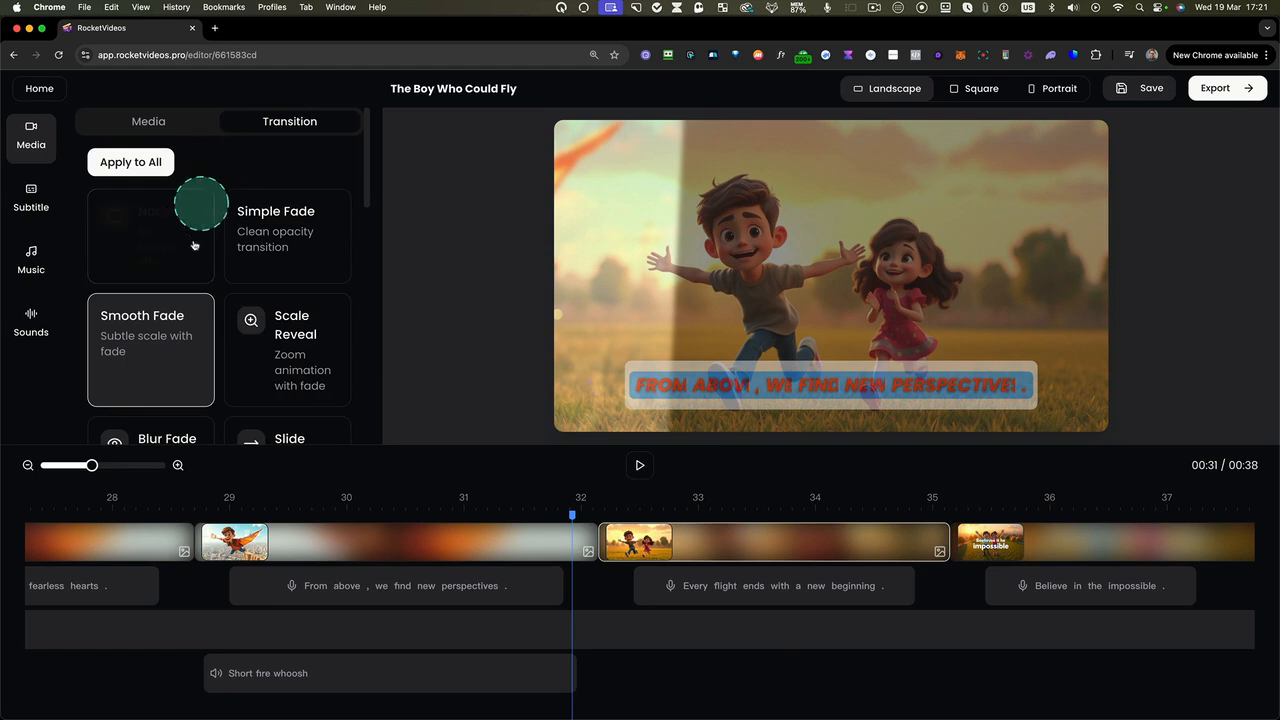
pyautogui.scroll(-4, 300, 360)
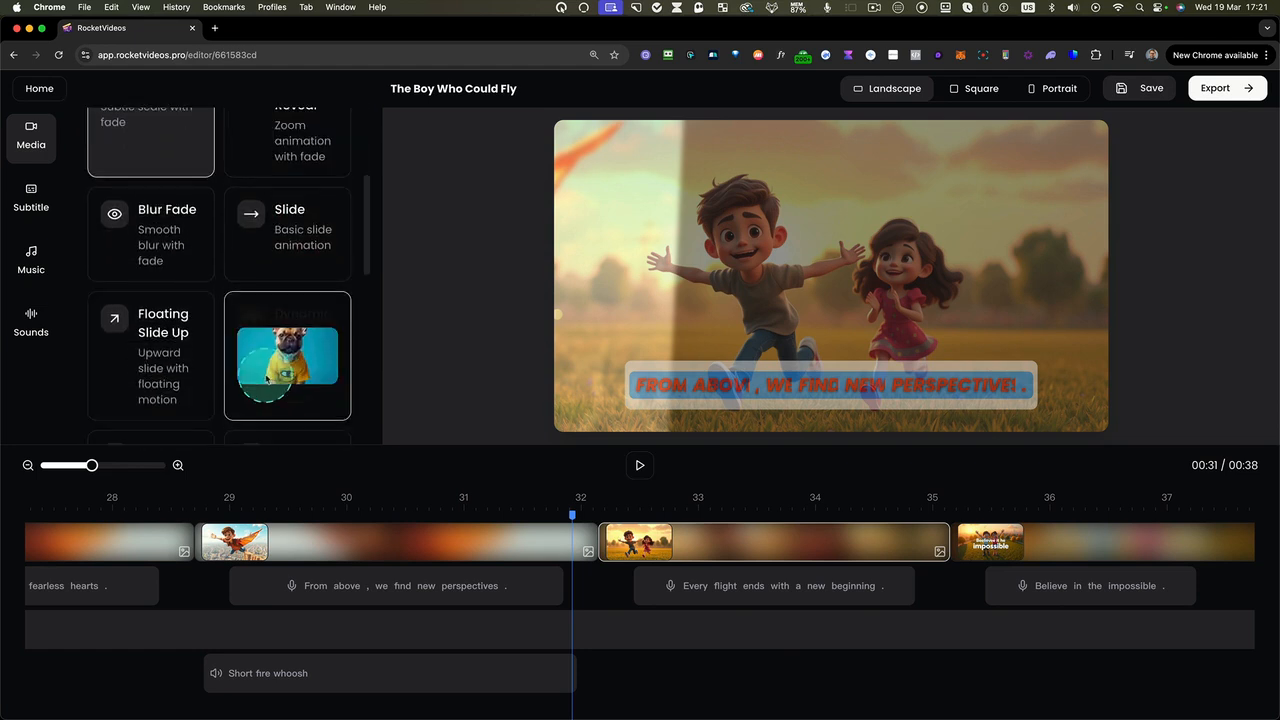
pyautogui.click(275, 378)
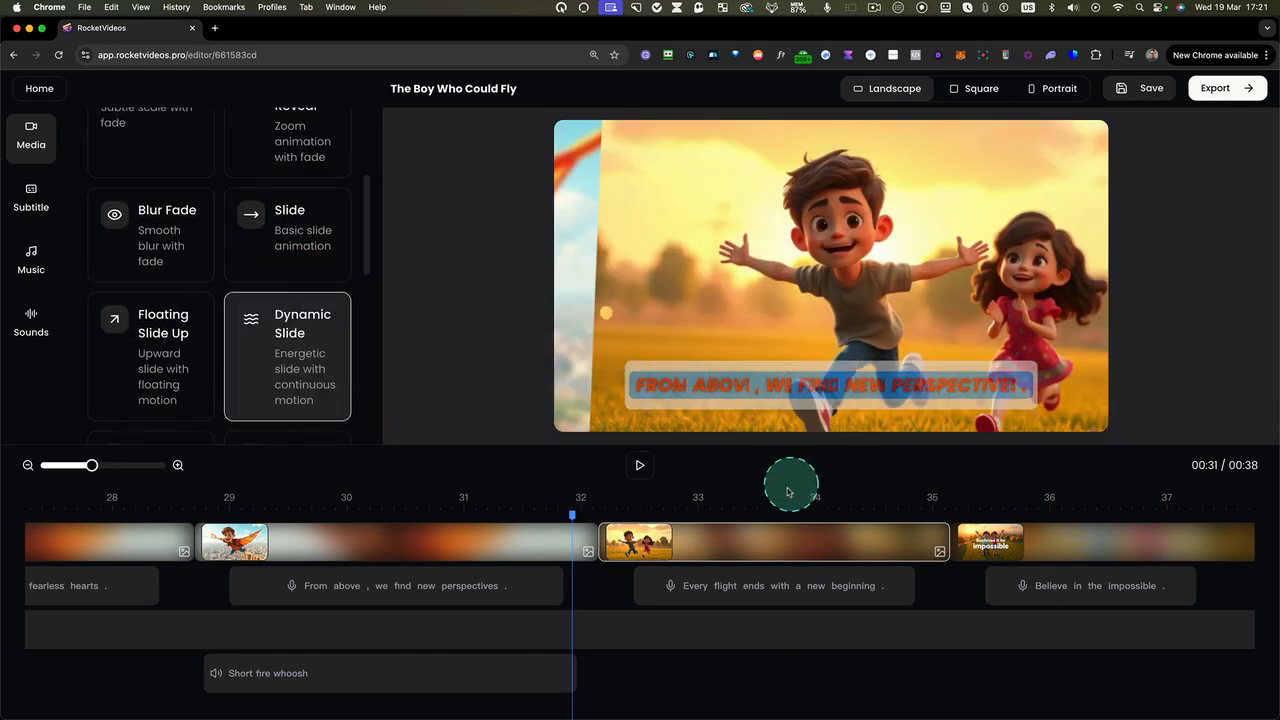
# Apply the Dynamic Slide transition to all slides in the project
pyautogui.scroll(4, 250, 245)
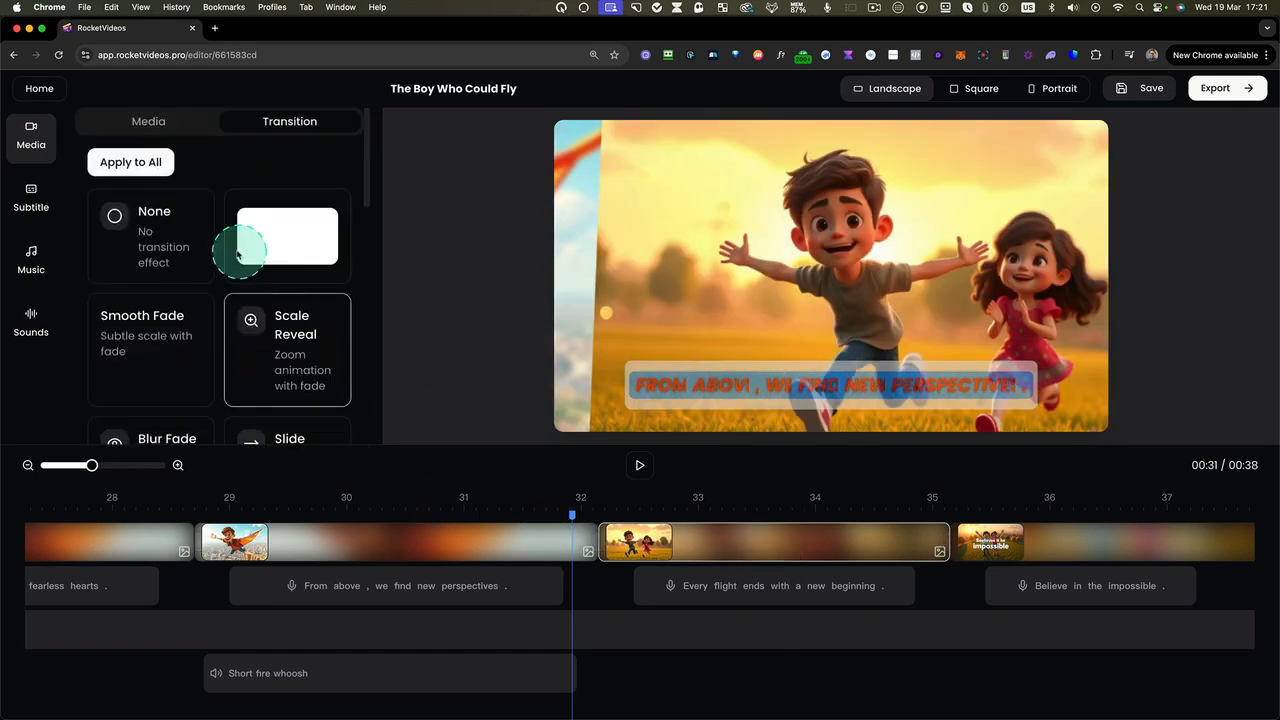
pyautogui.click(137, 168)
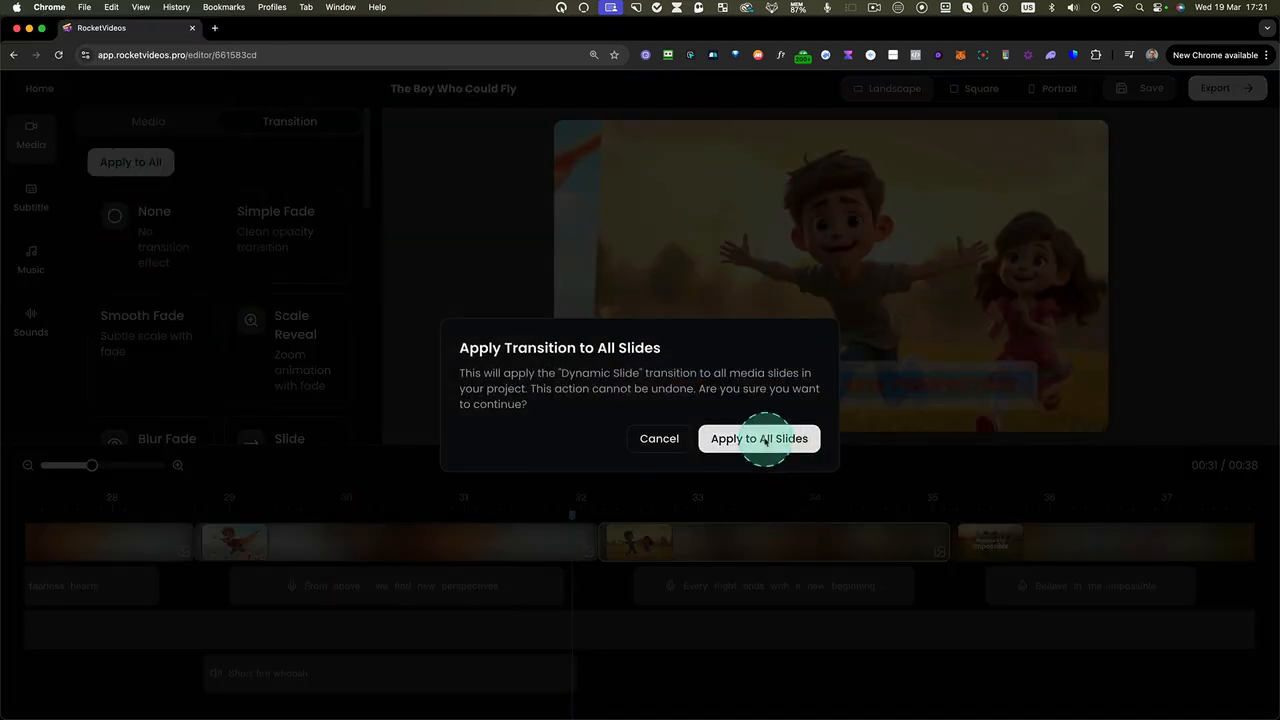
pyautogui.click(766, 440)
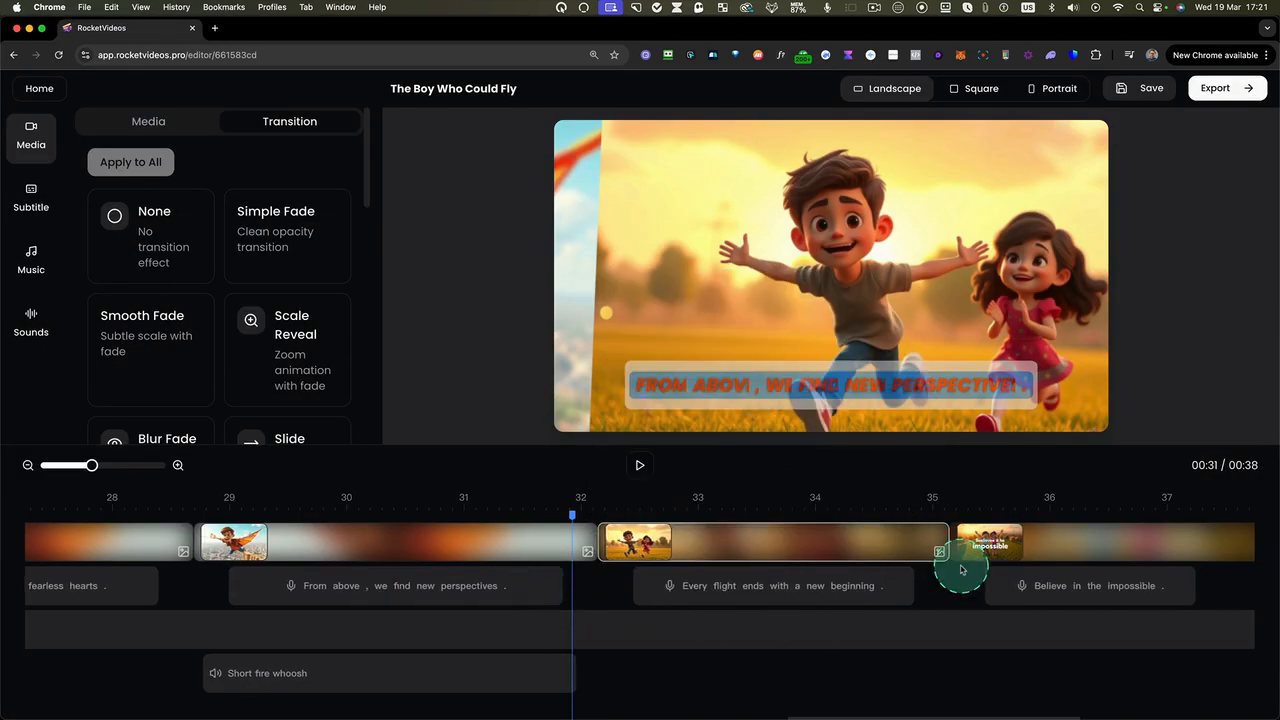
# Play the video from just before the 6-second mark through the next scene change to check the transitions
pyautogui.hscroll(-20, 960, 570)
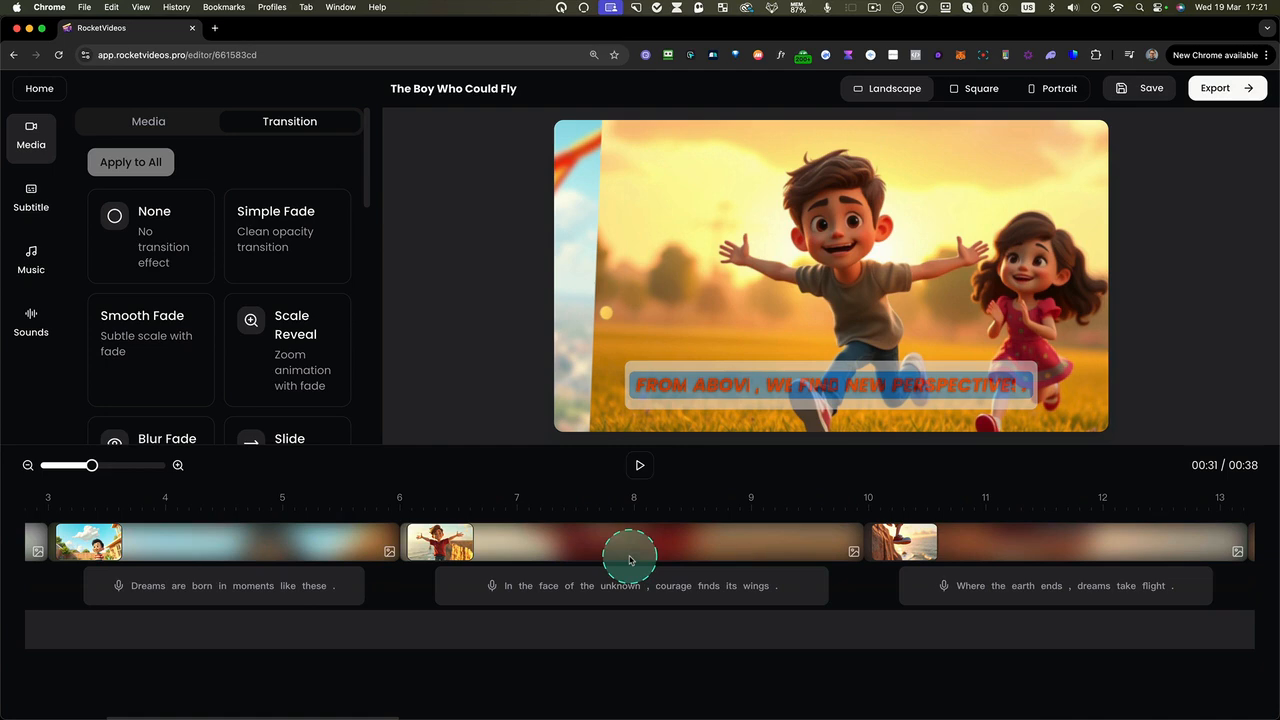
pyautogui.click(398, 516)
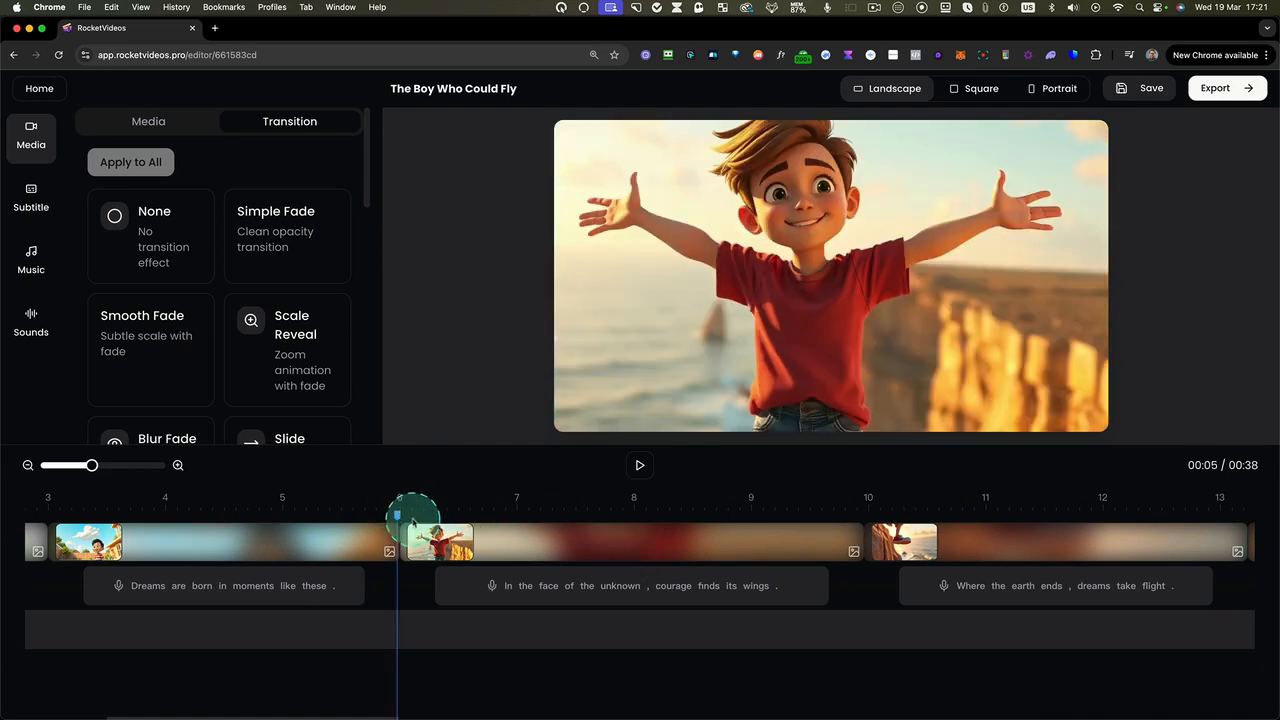
pyautogui.click(640, 465)
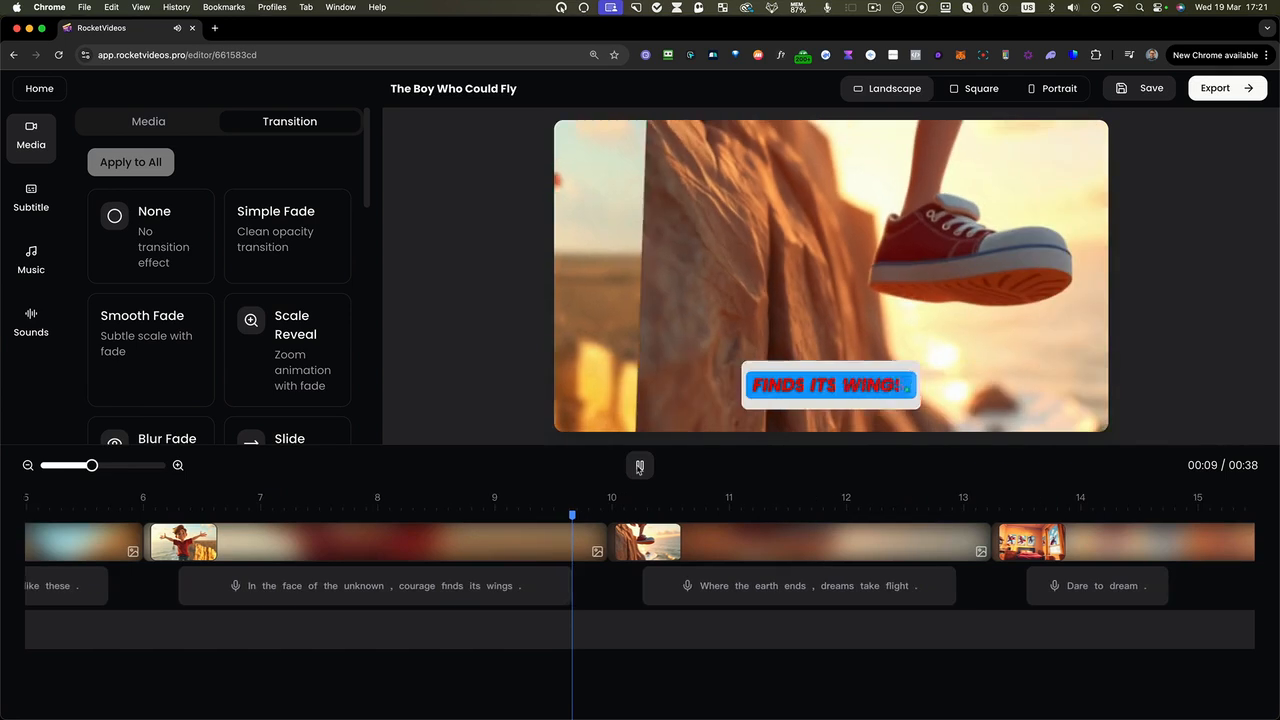
pyautogui.click(640, 465)
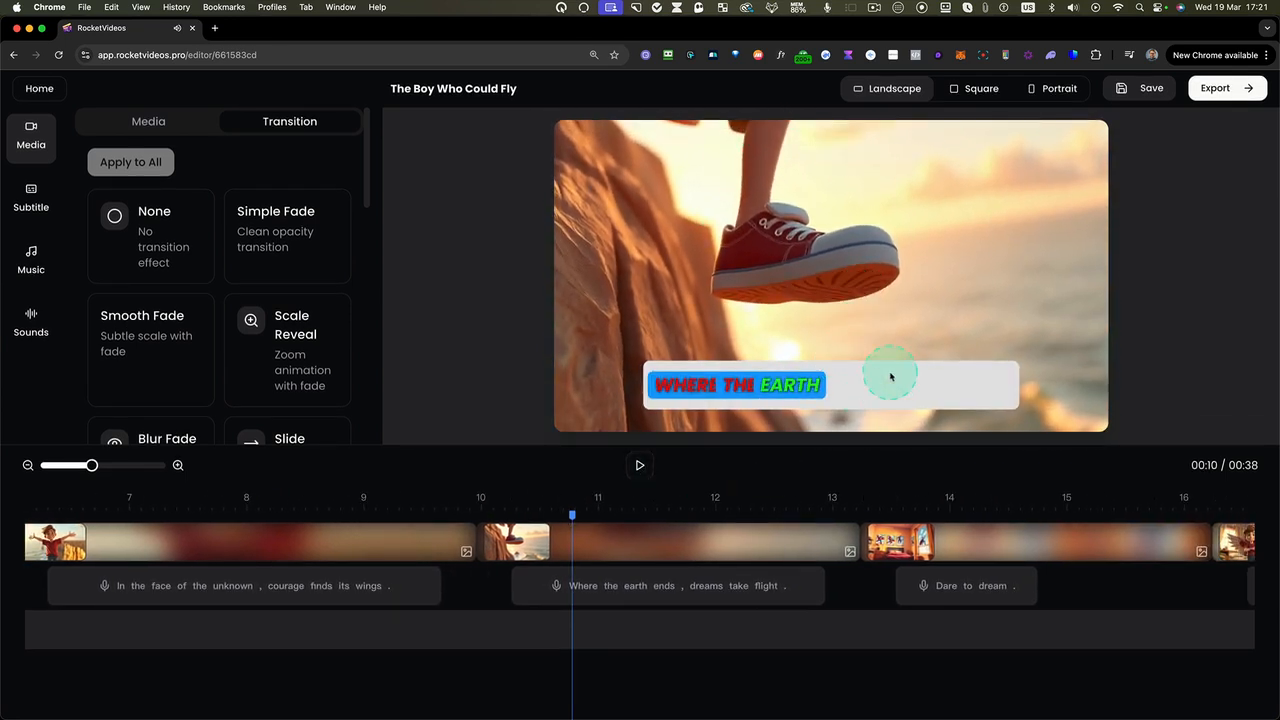
# Save the project, export the video, and view the available options for The Boy Who Could Fly in the project list
pyautogui.click(1153, 87)
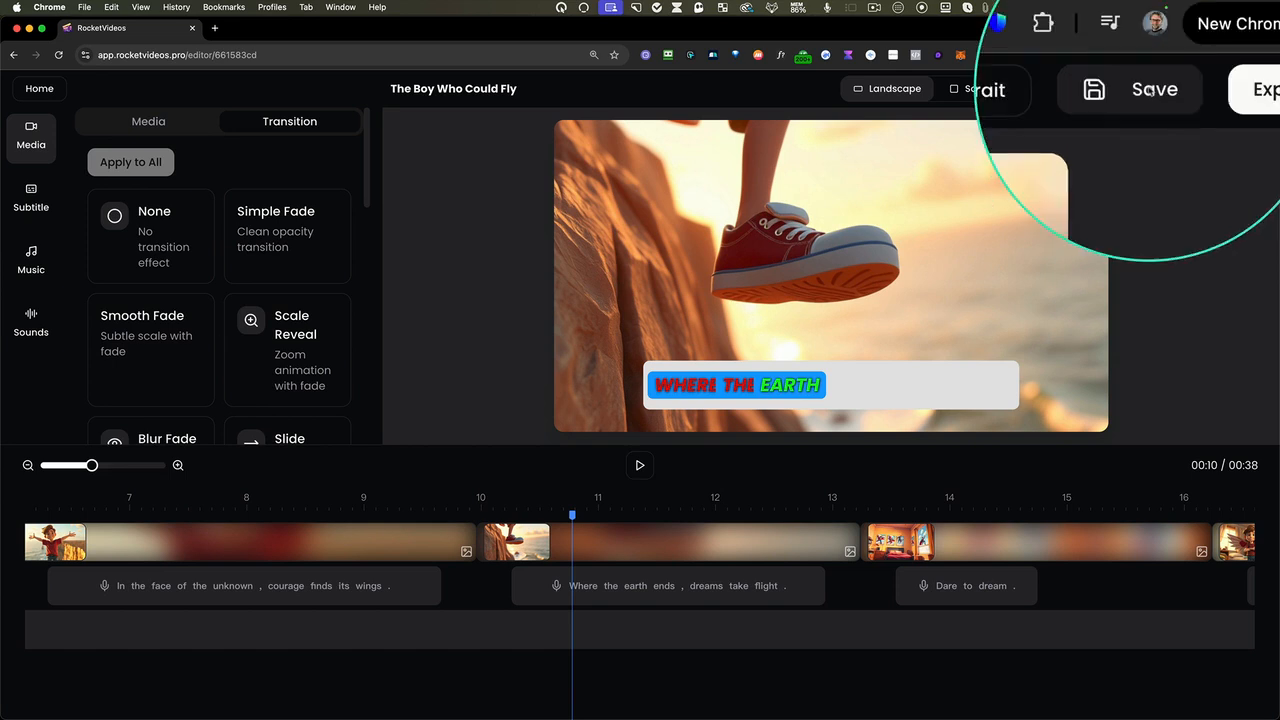
pyautogui.click(1224, 88)
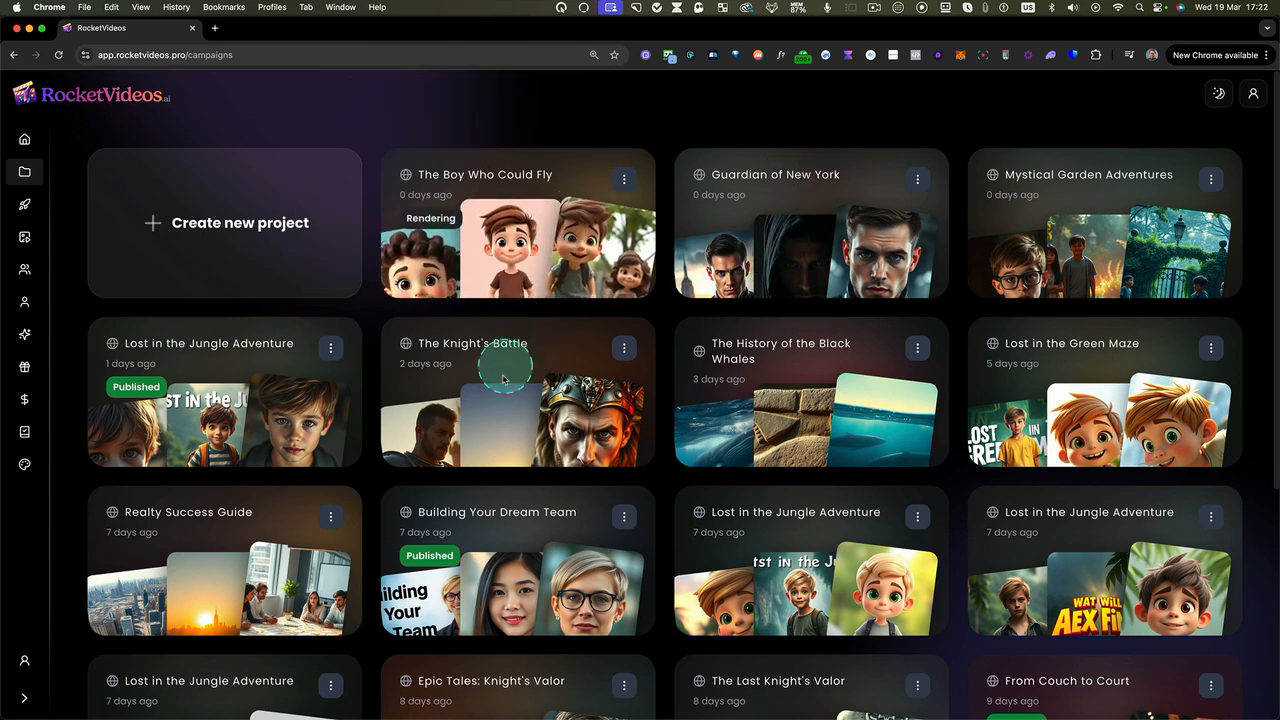
pyautogui.click(631, 181)
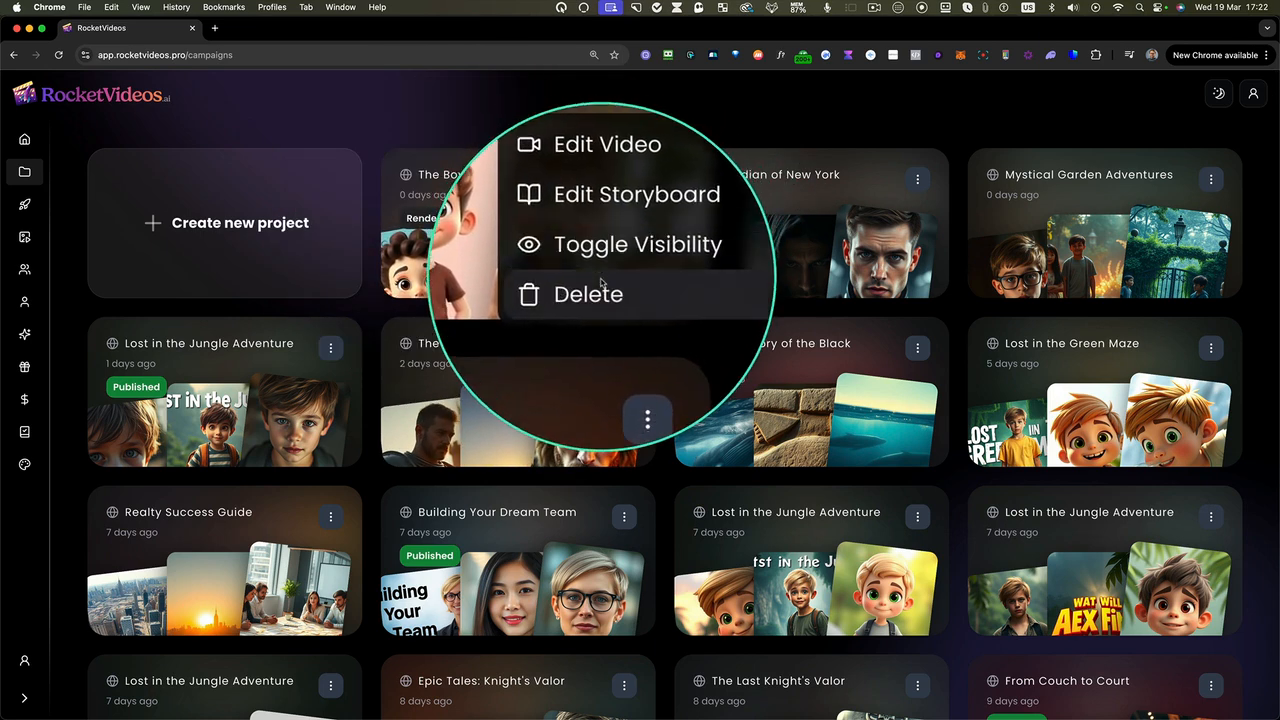
pyautogui.click(579, 131)
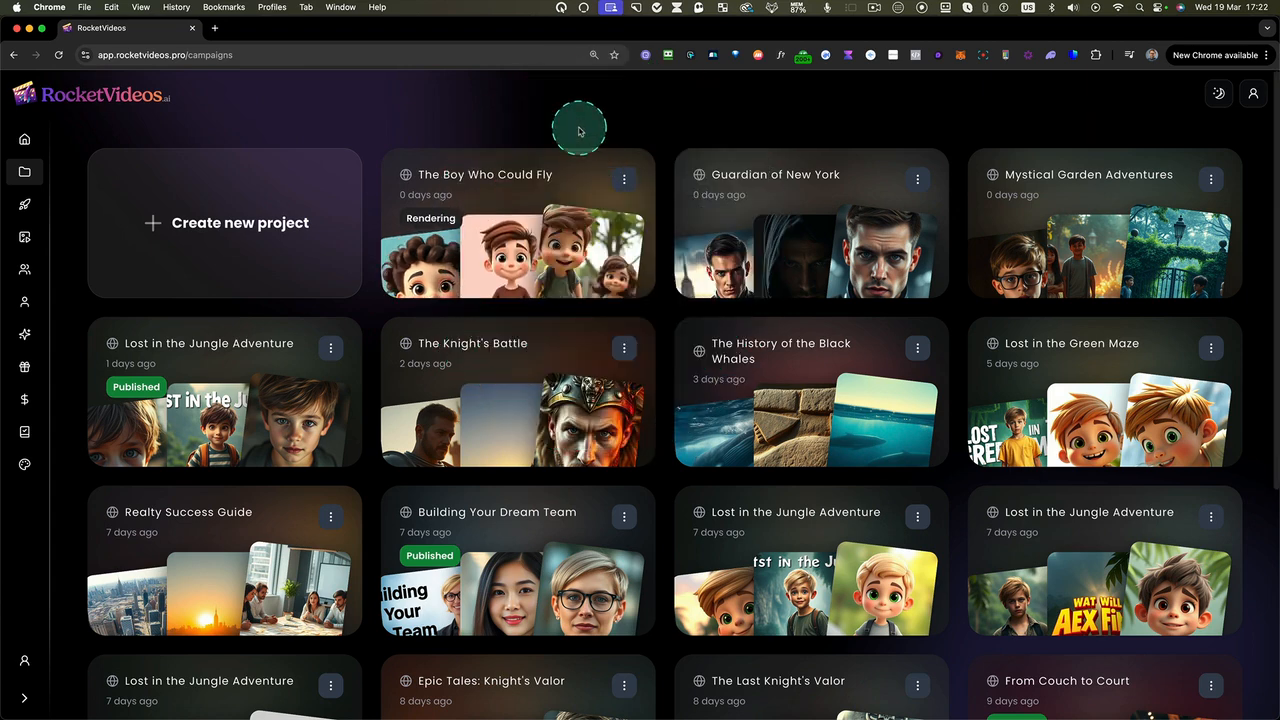